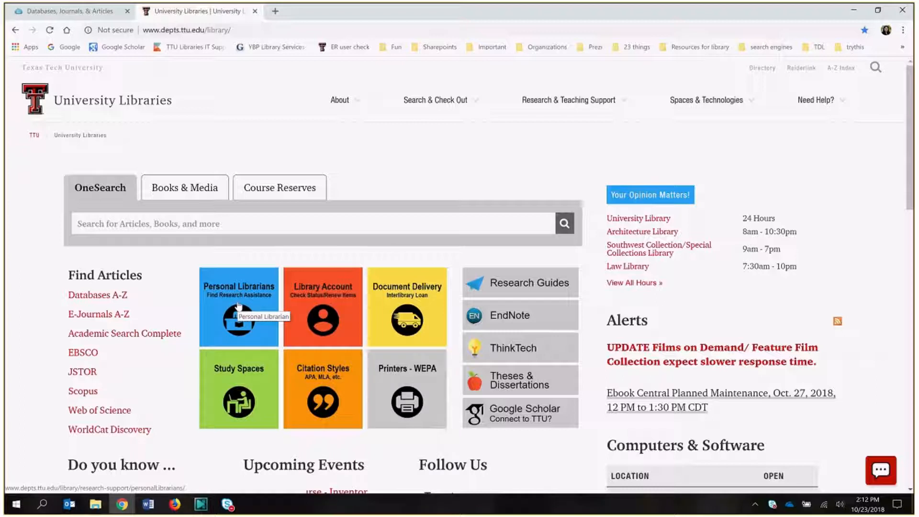
- Under Personal Librarians, expand College of Human Sciences and open the Hospitality & Retail Management guide
left_click(238, 306)
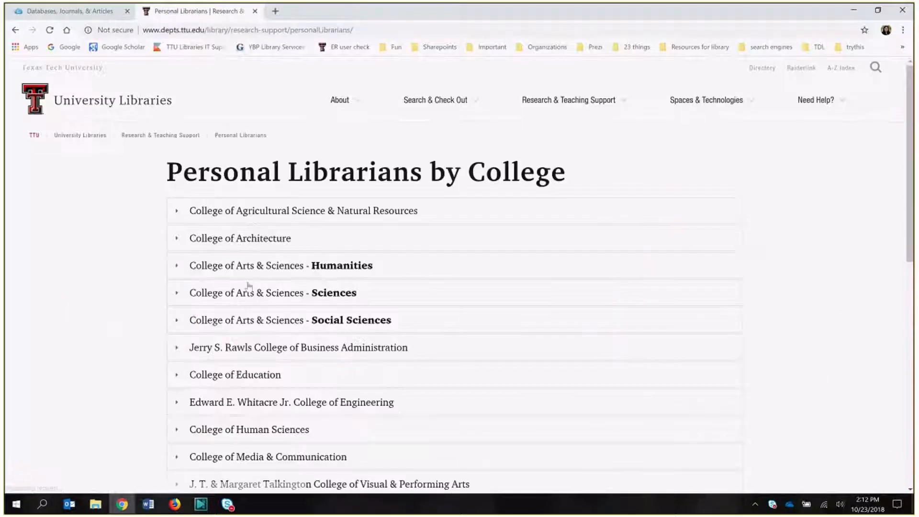
scroll(431, 354, "down", 1)
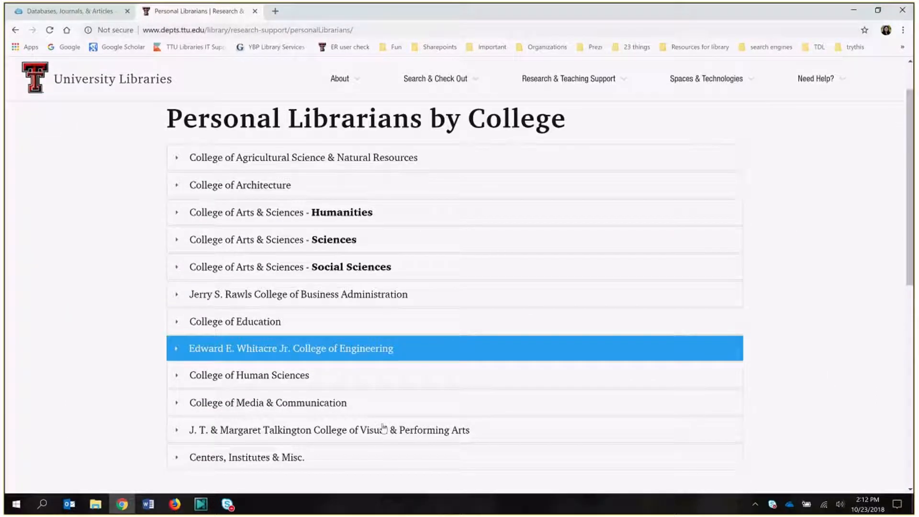
left_click(222, 376)
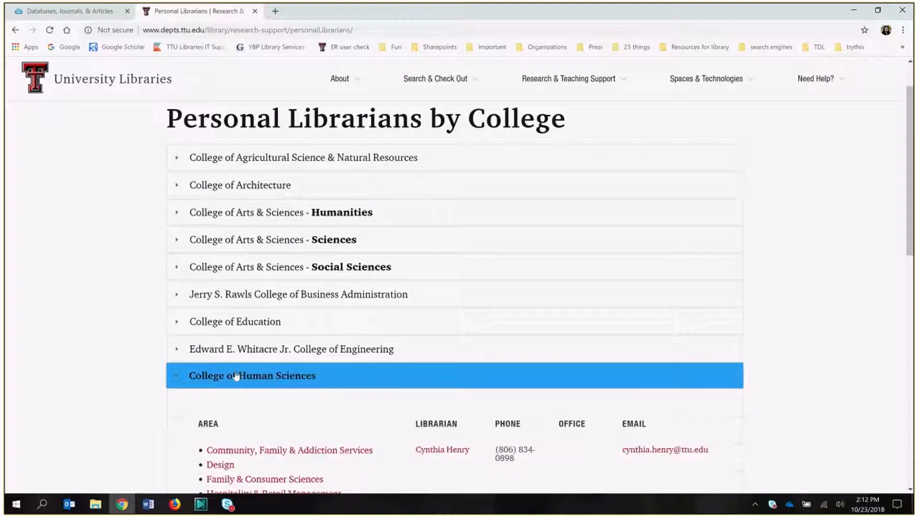
scroll(301, 320, "down", 3)
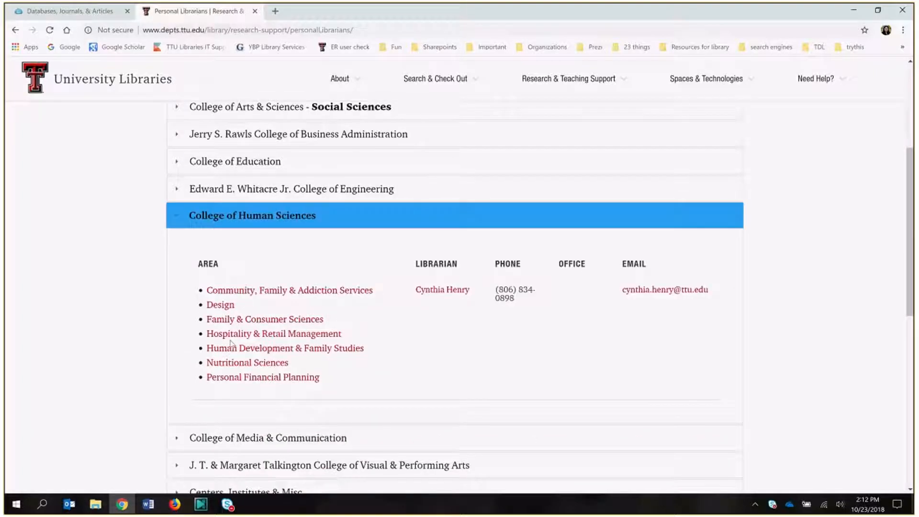
left_click(252, 336)
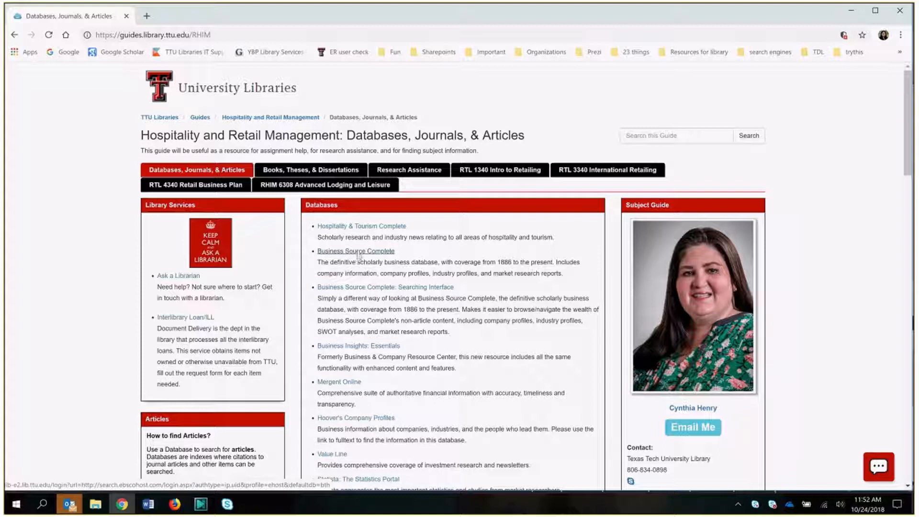
- Open the Business Source Complete database link from the guide's databases list
left_click(358, 253)
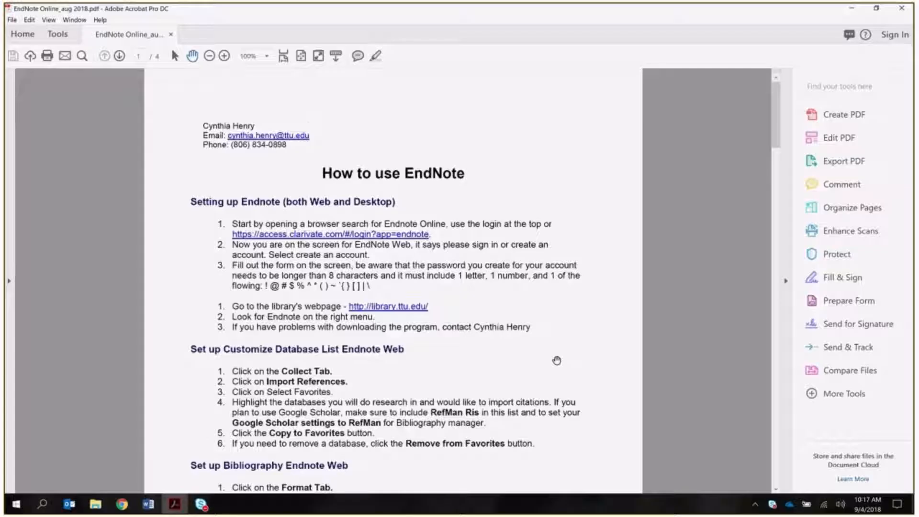
scroll(555, 360, "down", 1)
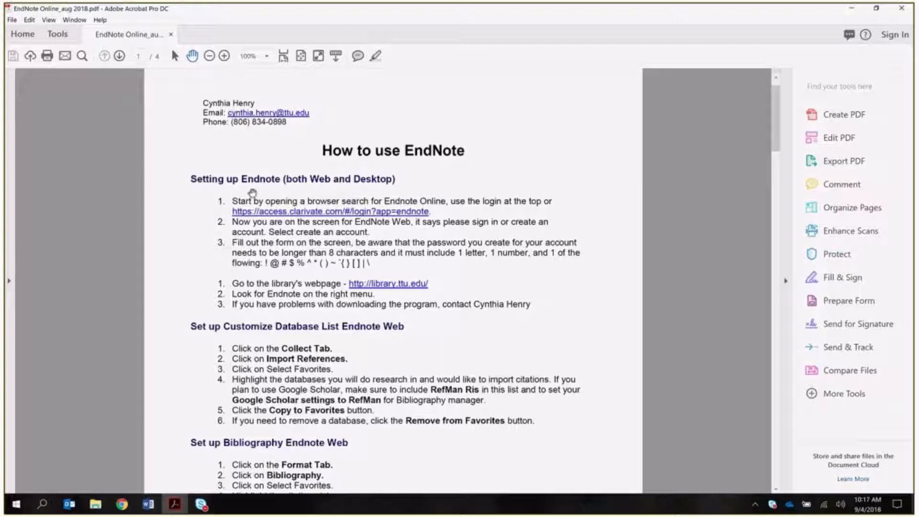
scroll(410, 396, "down", 1)
scroll(411, 396, "down", 8)
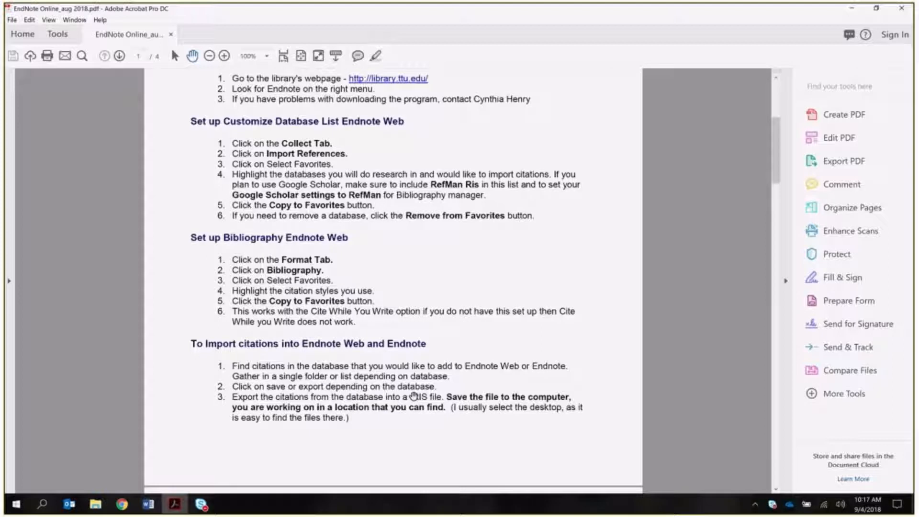
scroll(414, 396, "down", 5)
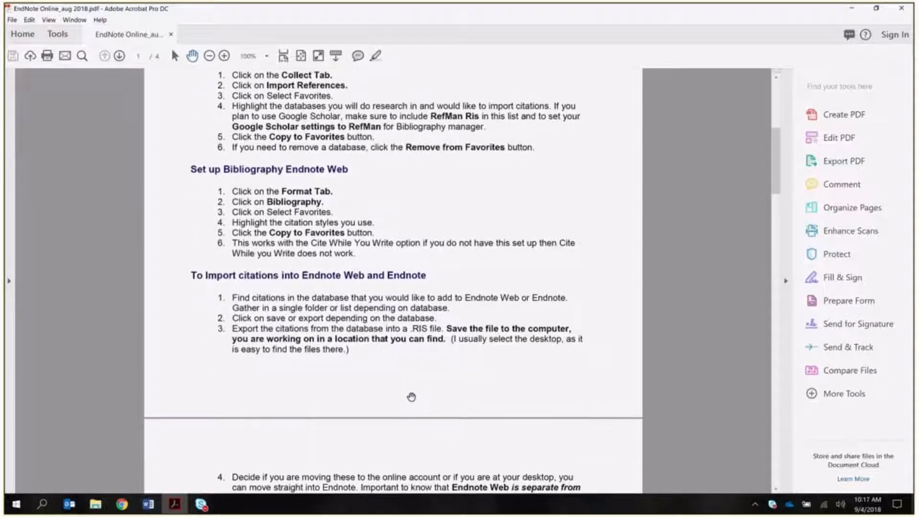
scroll(412, 397, "down", 12)
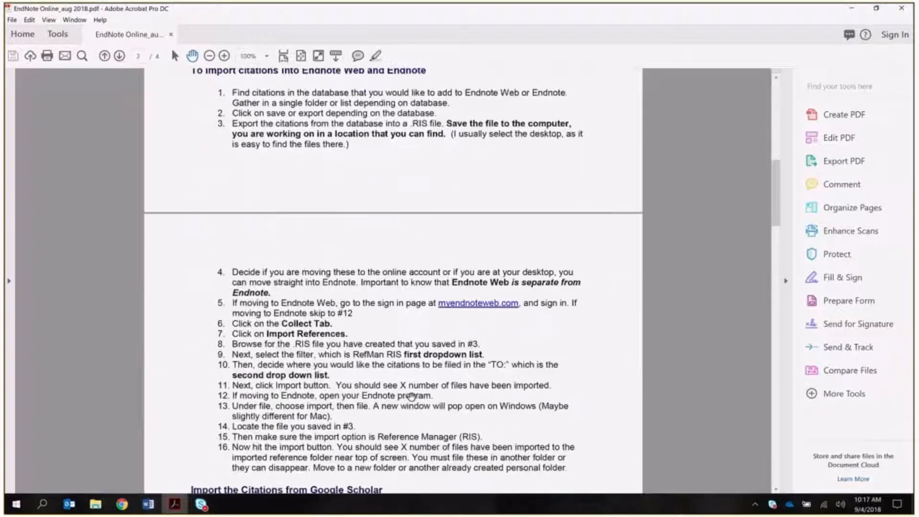
scroll(411, 397, "down", 5)
scroll(411, 396, "down", 6)
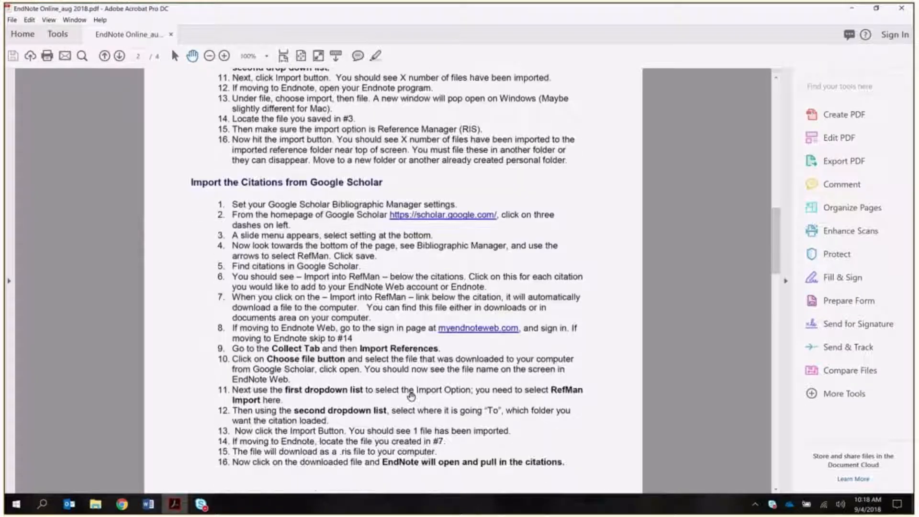
scroll(411, 396, "down", 10)
scroll(411, 396, "down", 15)
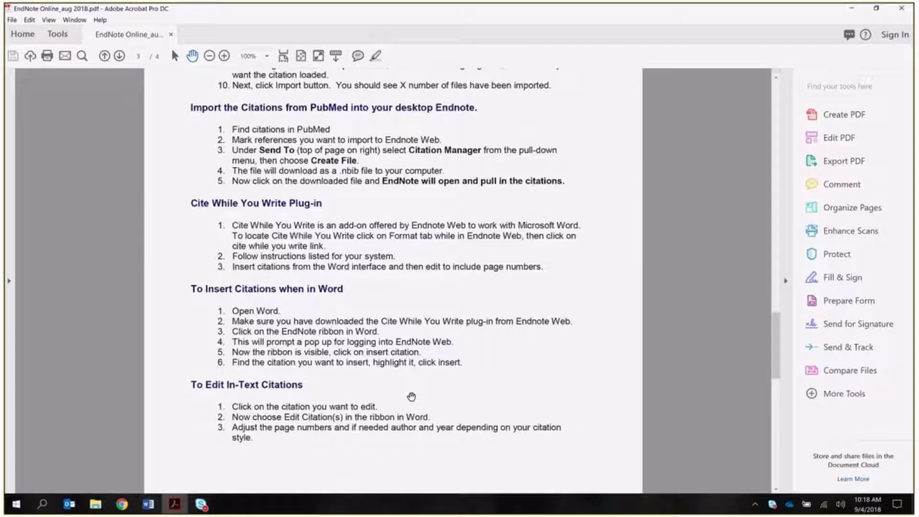
scroll(411, 397, "down", 1)
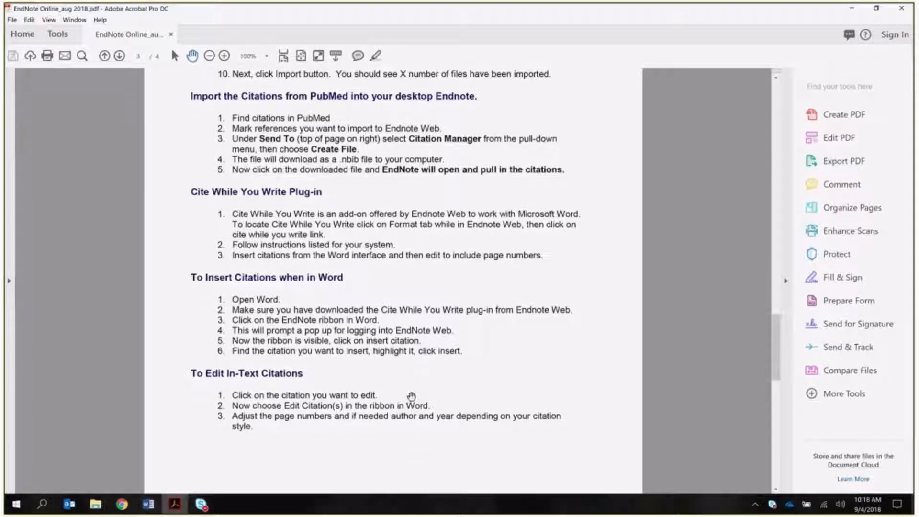
scroll(411, 396, "down", 2)
scroll(412, 396, "down", 14)
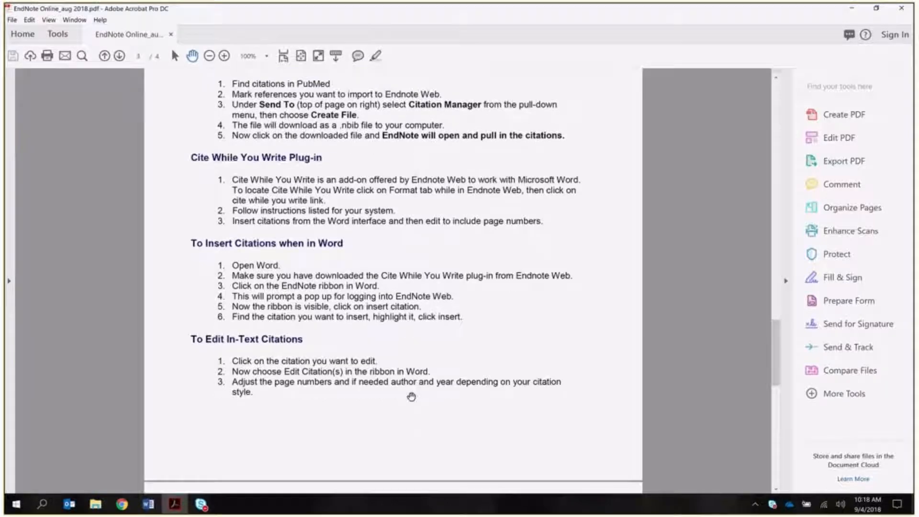
scroll(411, 397, "down", 9)
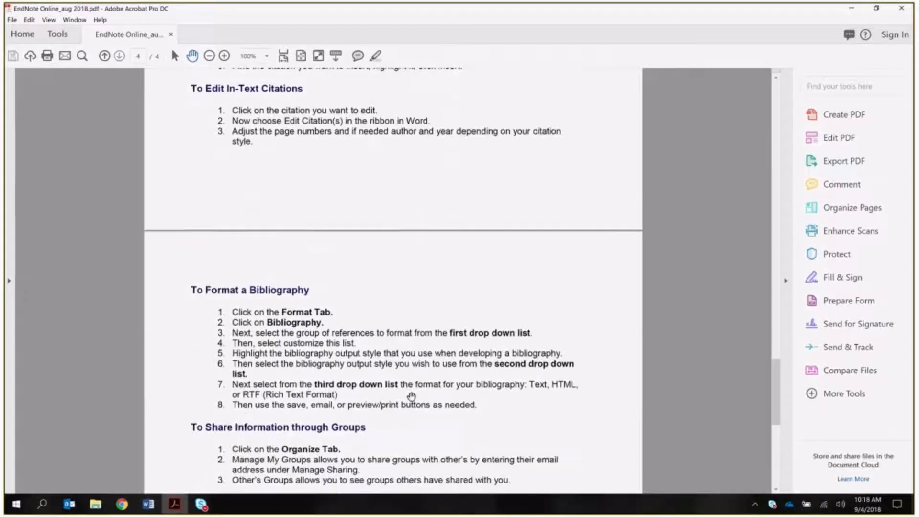
scroll(411, 397, "down", 10)
scroll(411, 397, "down", 20)
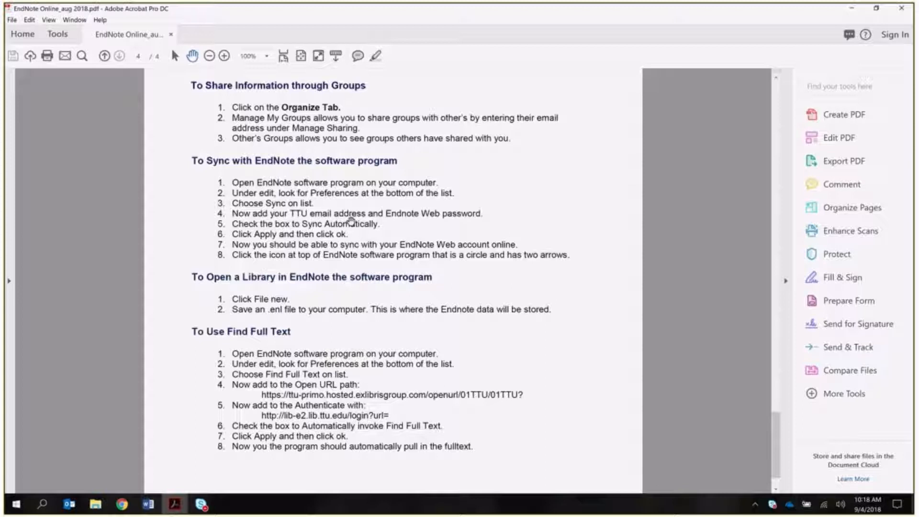
scroll(352, 239, "down", 3)
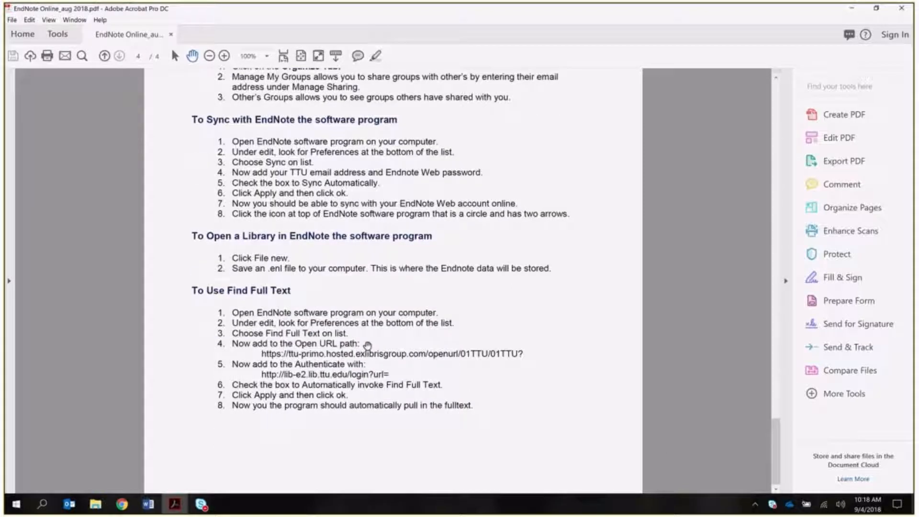
left_click_drag(776, 453, 759, 75)
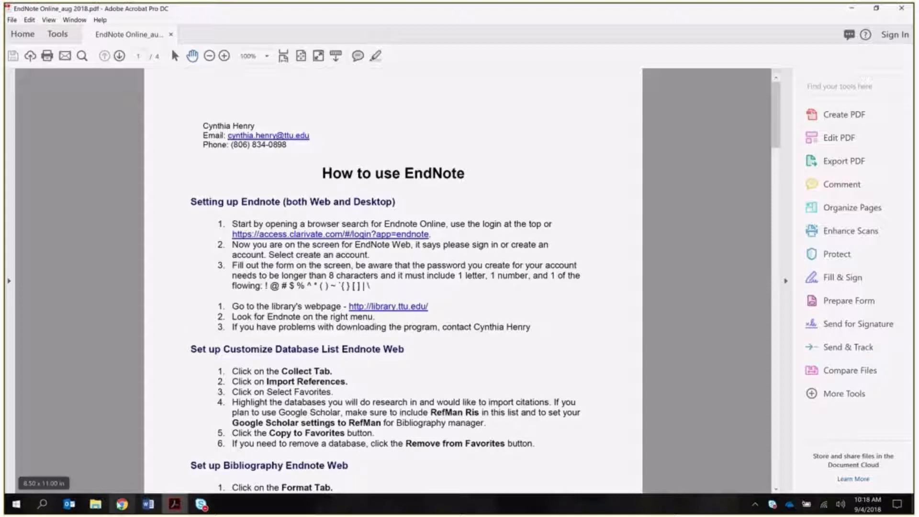
mouse_move(122, 504)
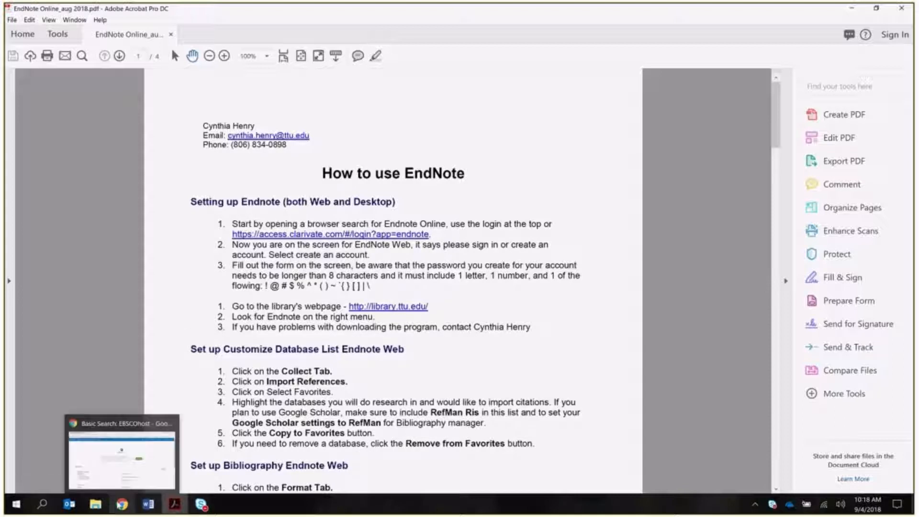
- In a new Chrome tab, search Google for 'myendnoteweb' and open the EndNote Web result
left_click(119, 505)
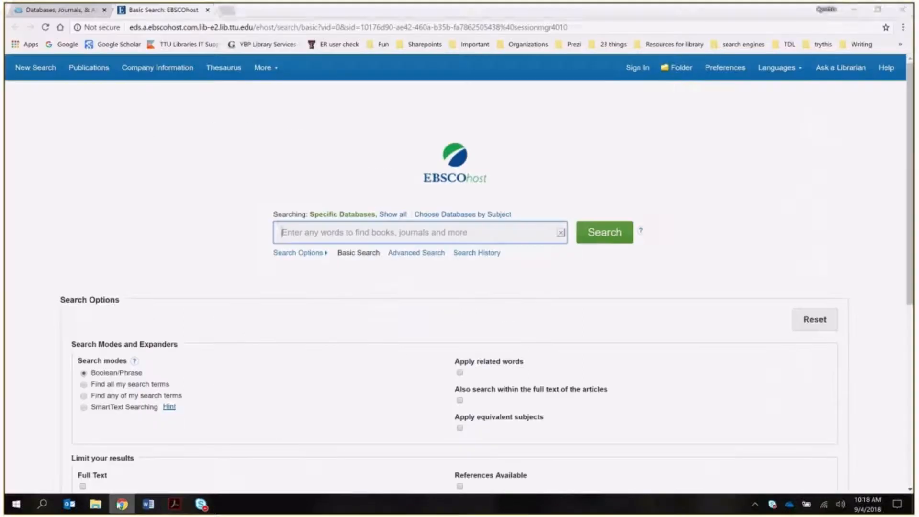
left_click(227, 12)
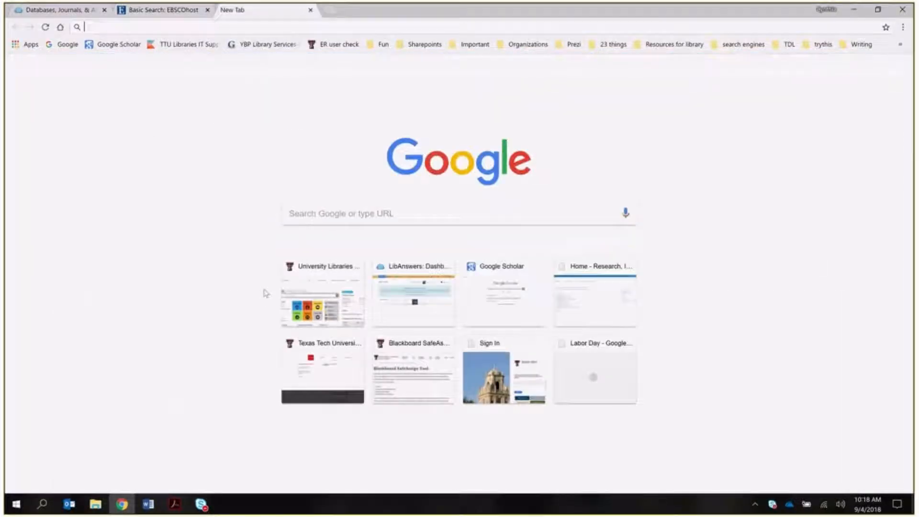
left_click(302, 208)
type("my")
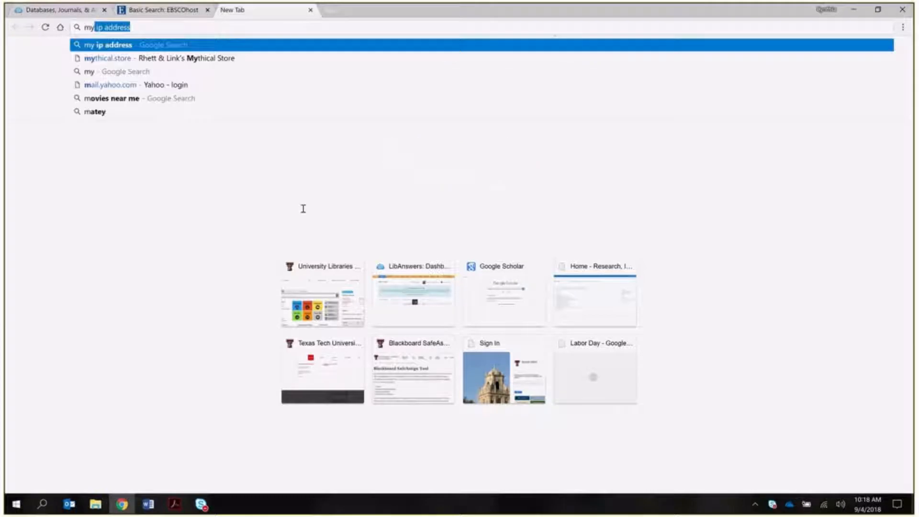
type("end")
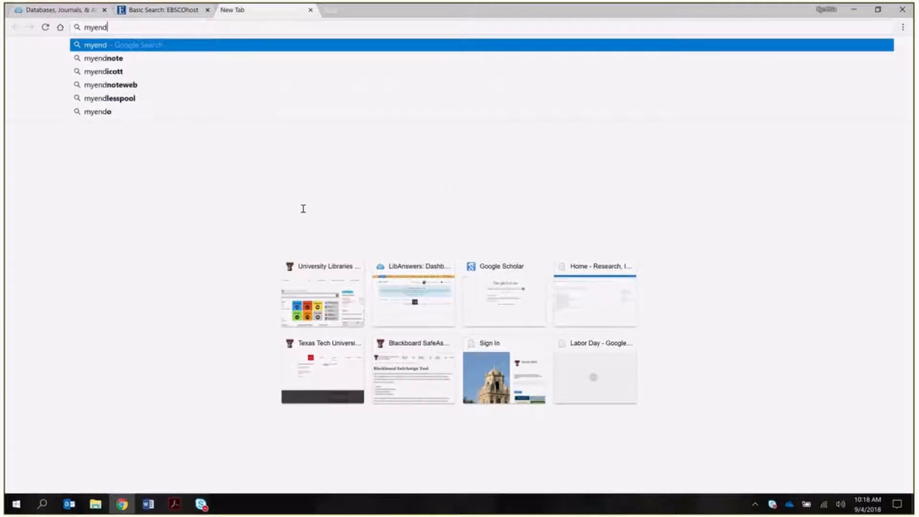
type("noteweb")
key("Return")
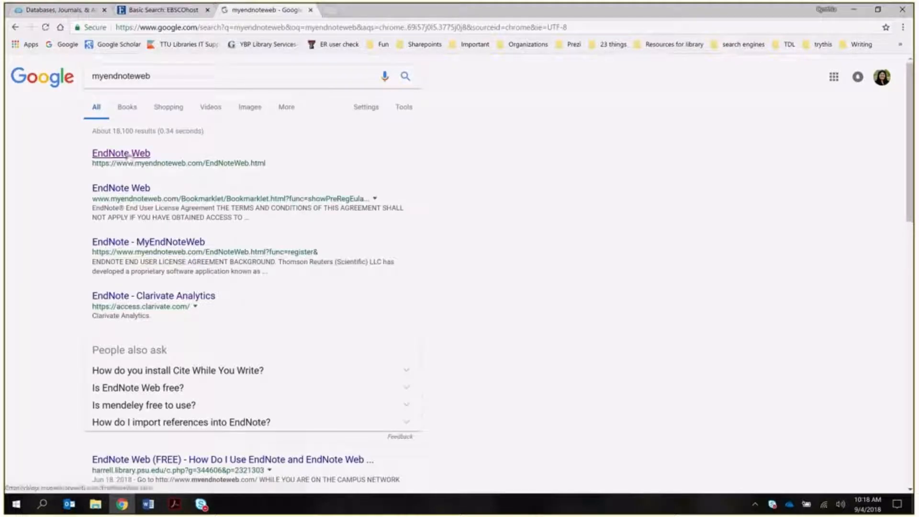
left_click(127, 155)
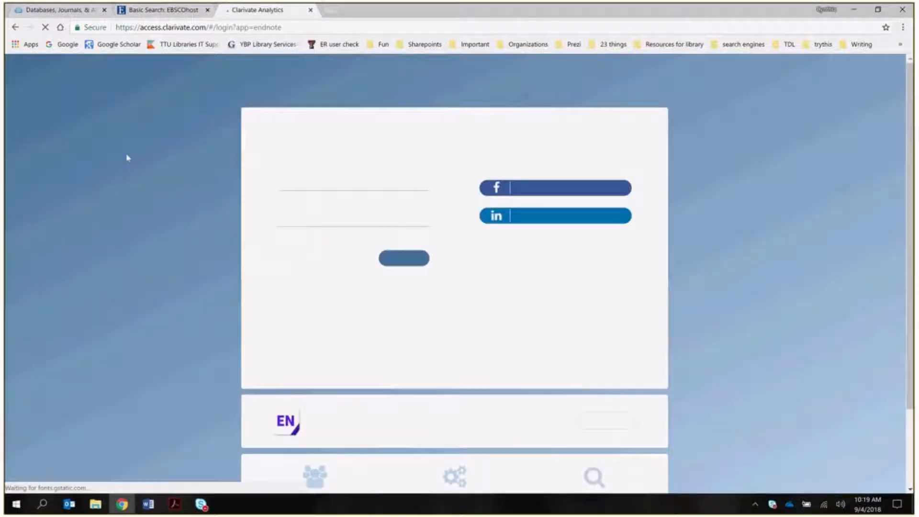
- Sign in with the saved account e-mail and password, re-entering the password and resubmitting until it works
left_click(344, 186)
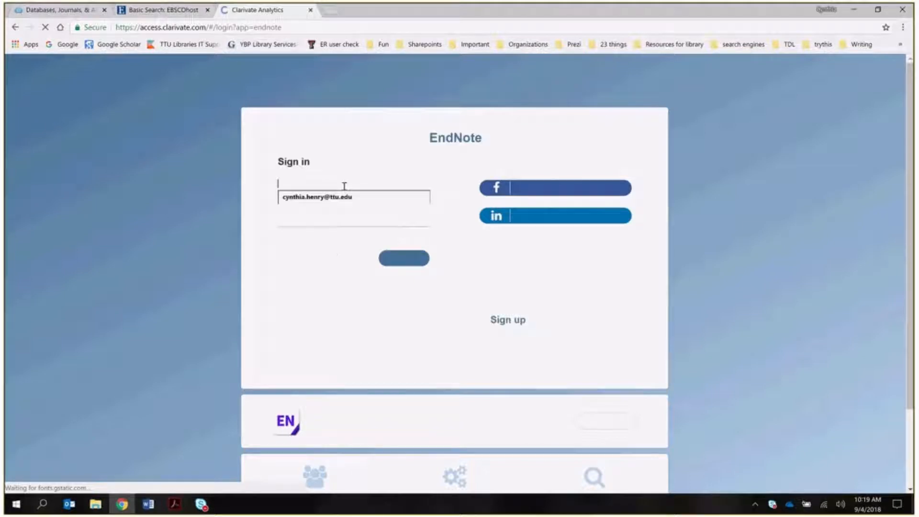
left_click(329, 196)
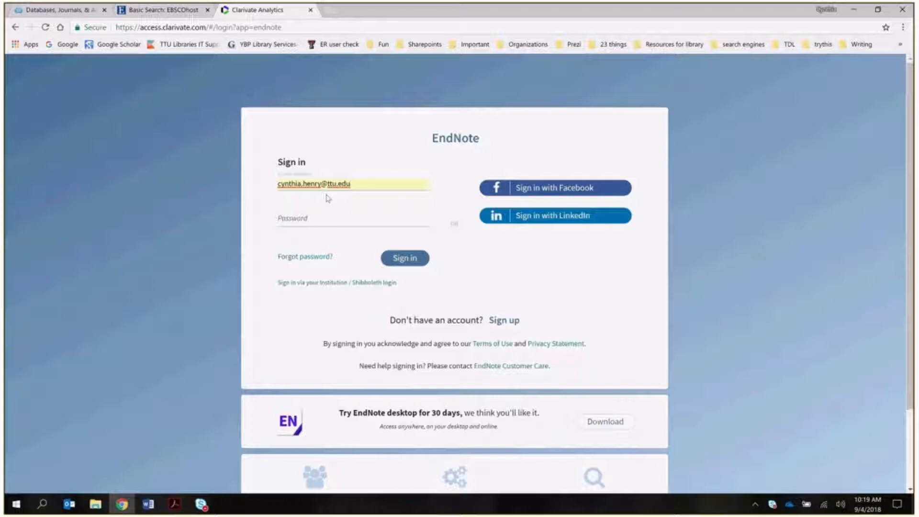
left_click(321, 218)
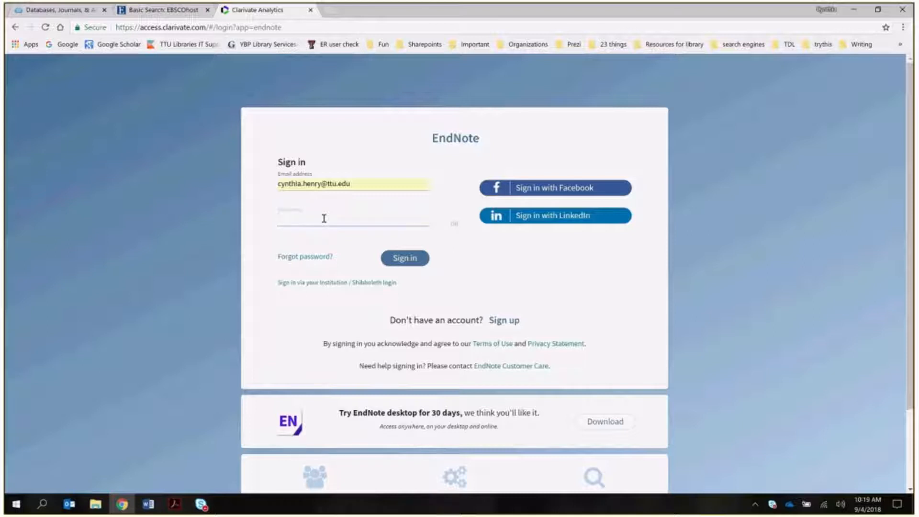
type("**********")
left_click(407, 260)
left_click(413, 263)
left_click(300, 220)
left_click(405, 263)
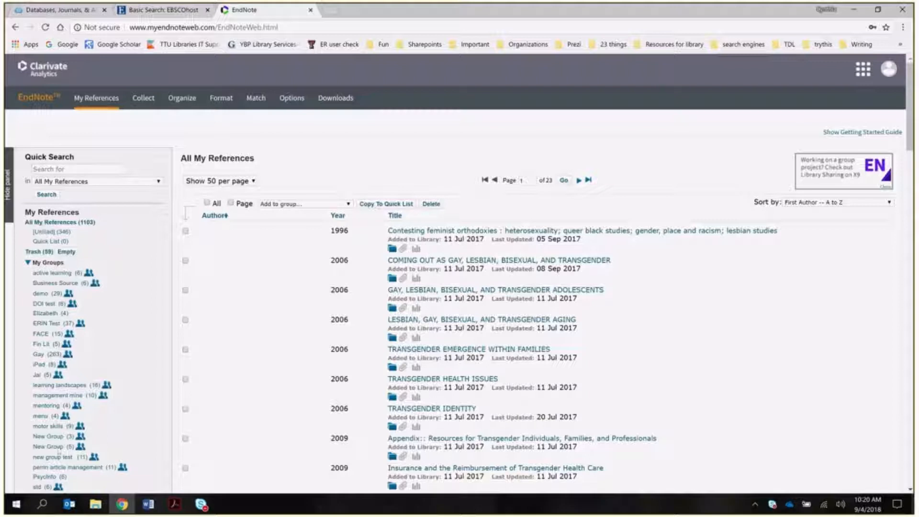
- Scroll through the 1103 All My References records, then bring up the Word subject guide handout
scroll(59, 436, "down", 1)
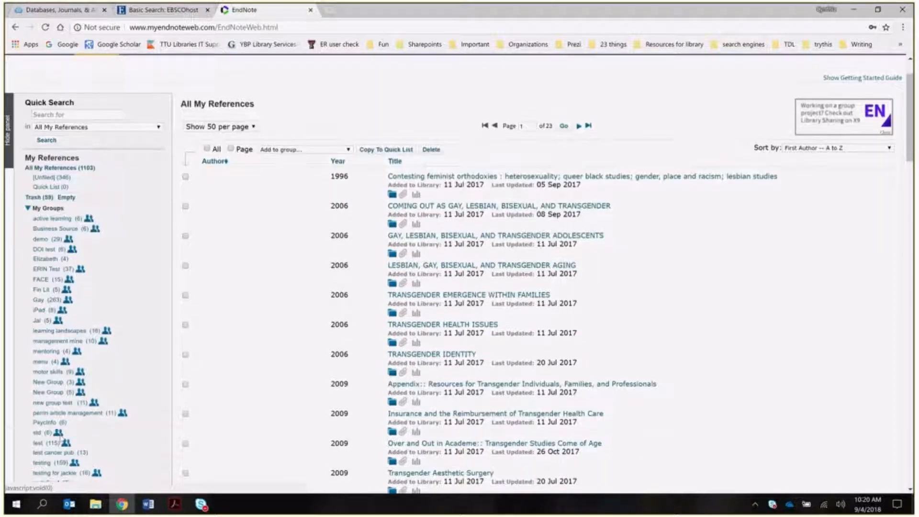
scroll(60, 437, "down", 1)
scroll(61, 441, "up", 2)
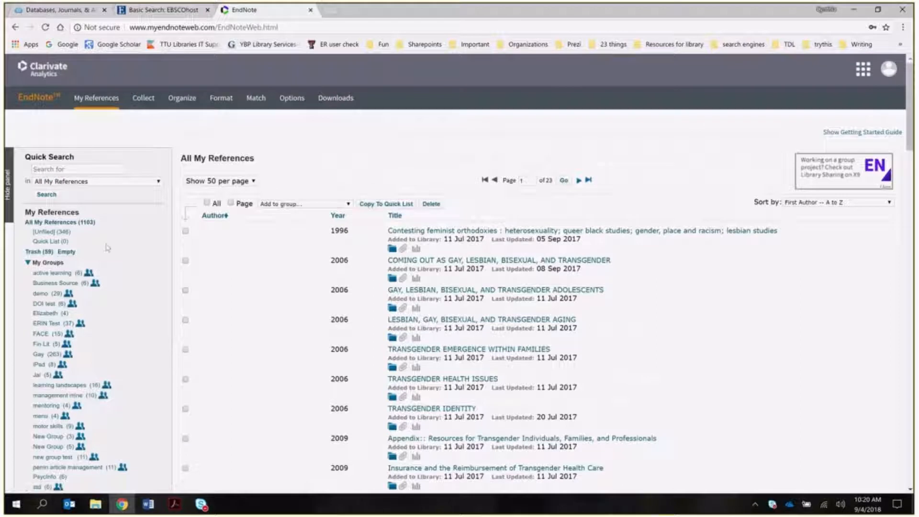
left_click(149, 504)
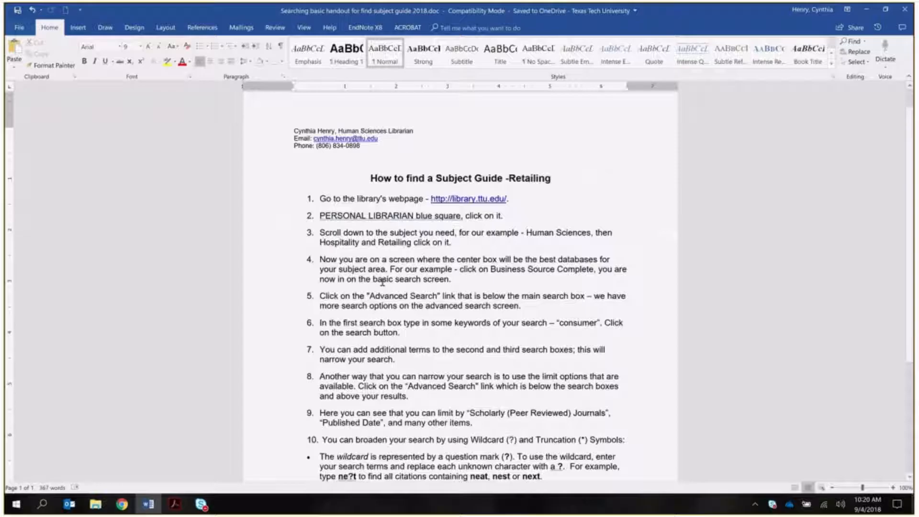
- Scroll through the How to use EndNote PDF in Acrobat, then return to EndNote Online
left_click(174, 504)
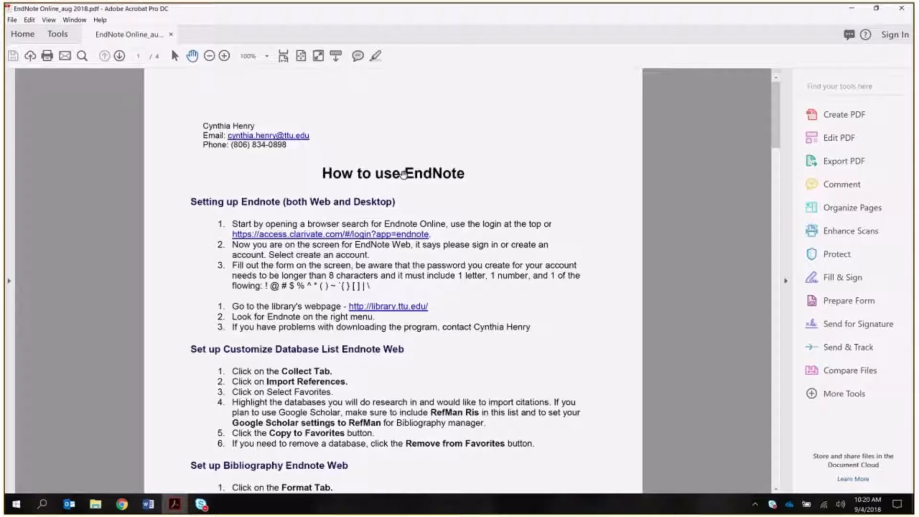
scroll(276, 388, "down", 1)
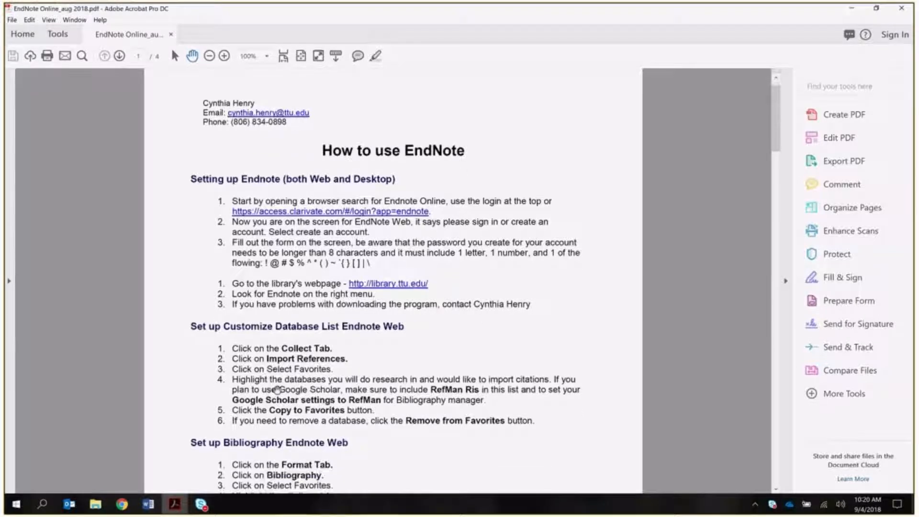
scroll(372, 437, "up", 1)
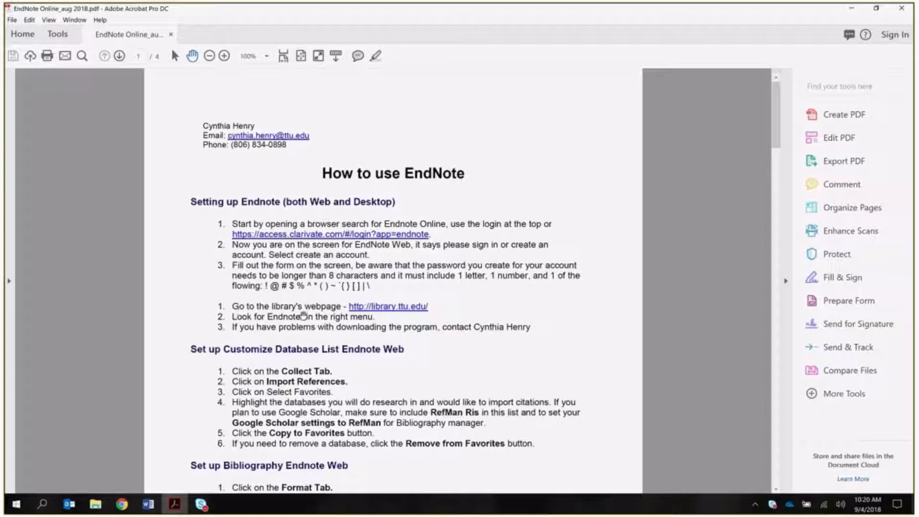
key("alt+Tab")
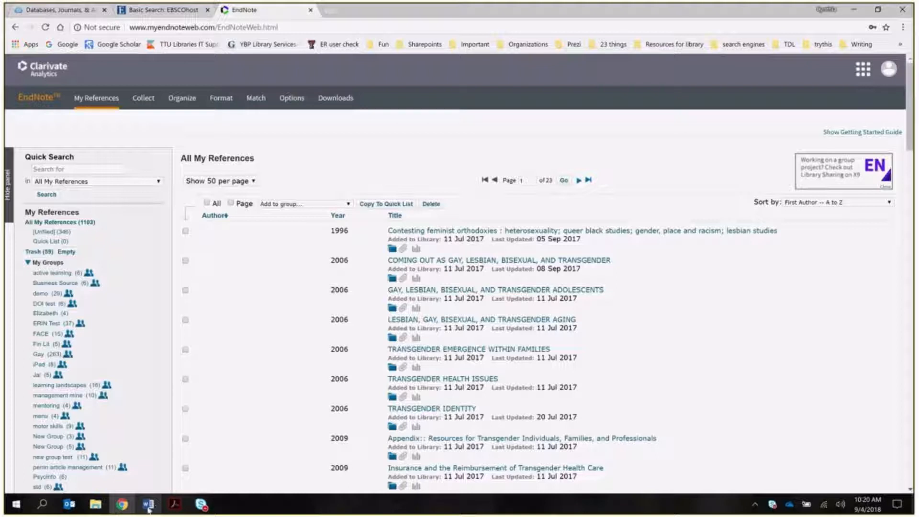
- Open a new Chrome tab, check the EndNote PDF in Acrobat, and come back to the tab
mouse_move(122, 508)
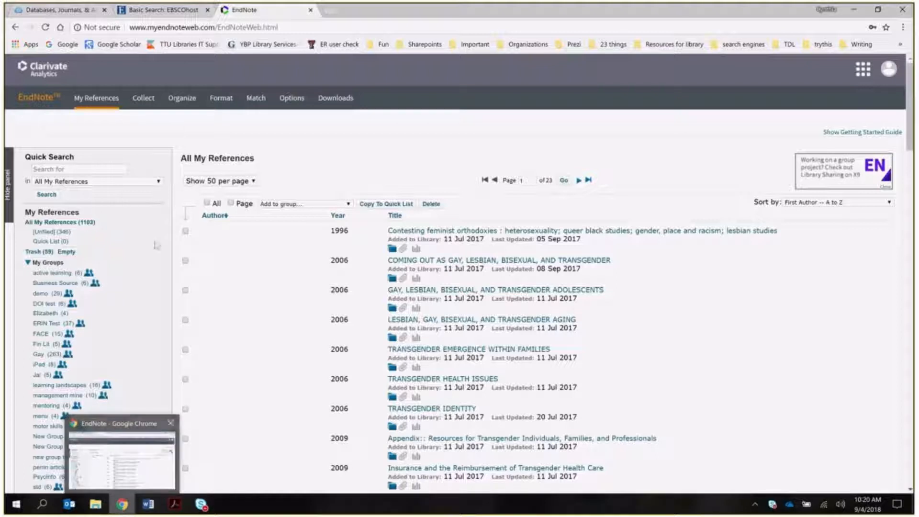
left_click(327, 13)
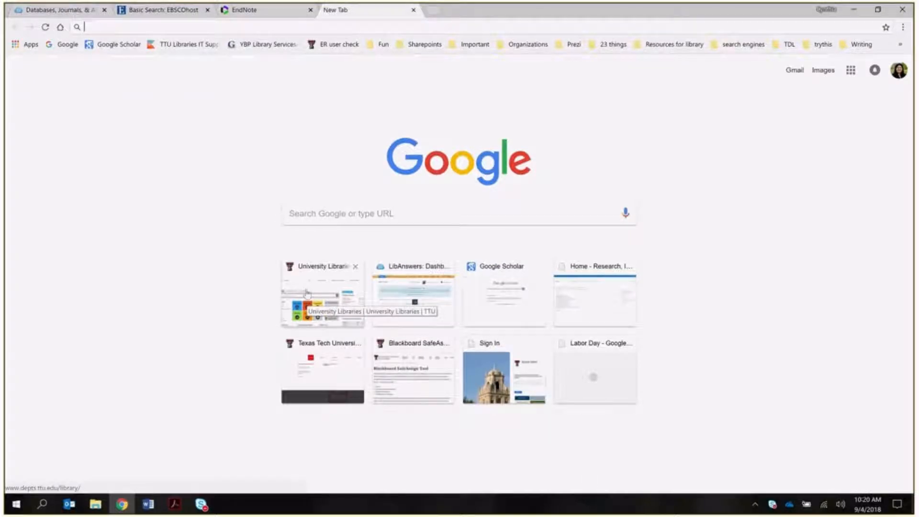
left_click(173, 504)
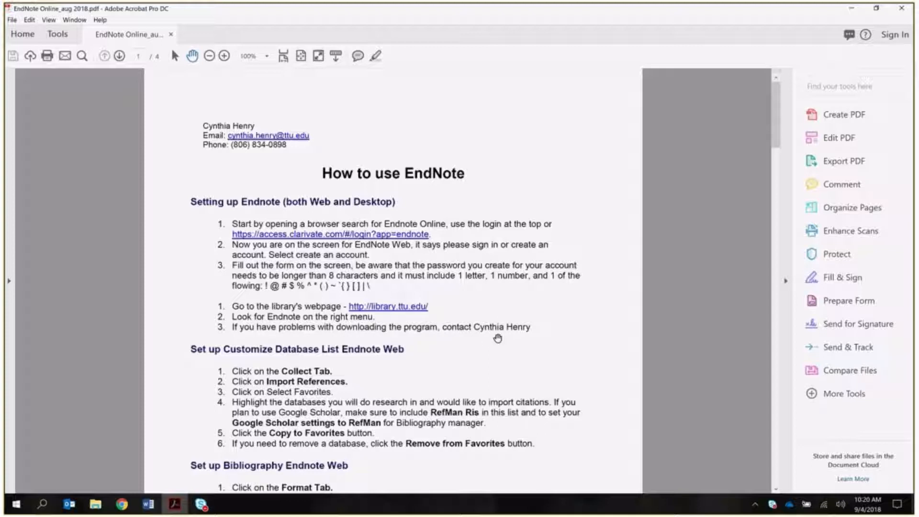
mouse_move(172, 508)
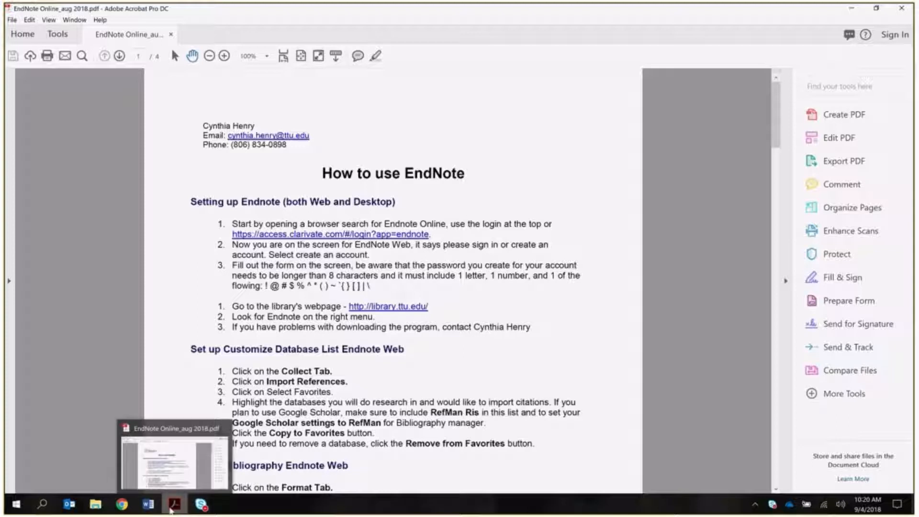
left_click(121, 504)
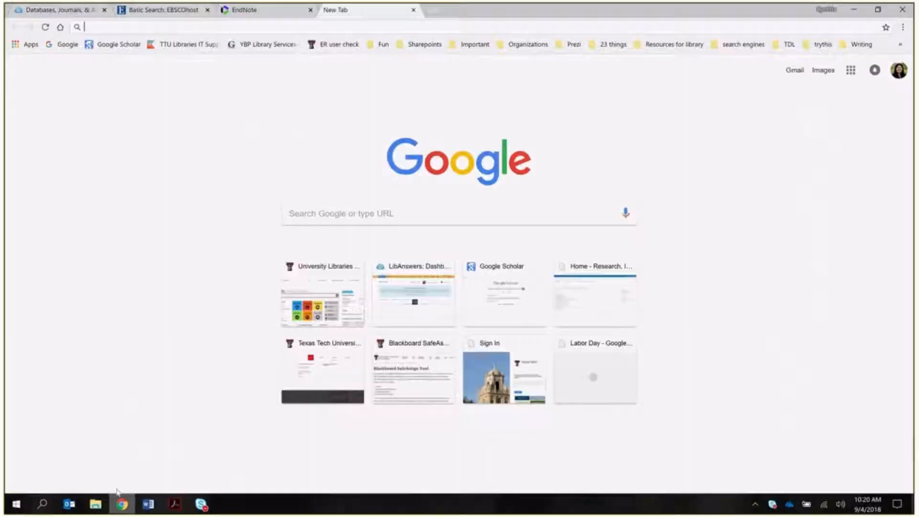
- Go from the University Libraries tile to the EndNote page and sign in via eRaider to see the endnote.zip download
left_click(302, 295)
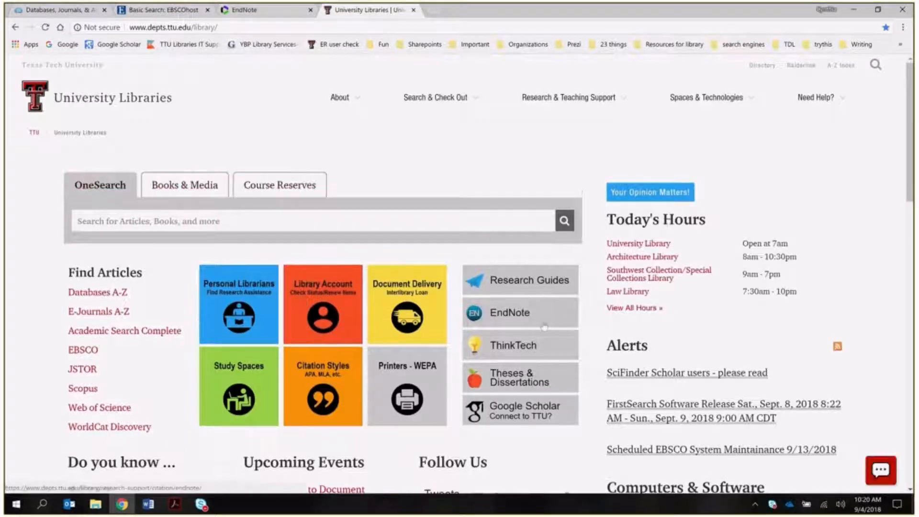
left_click(508, 318)
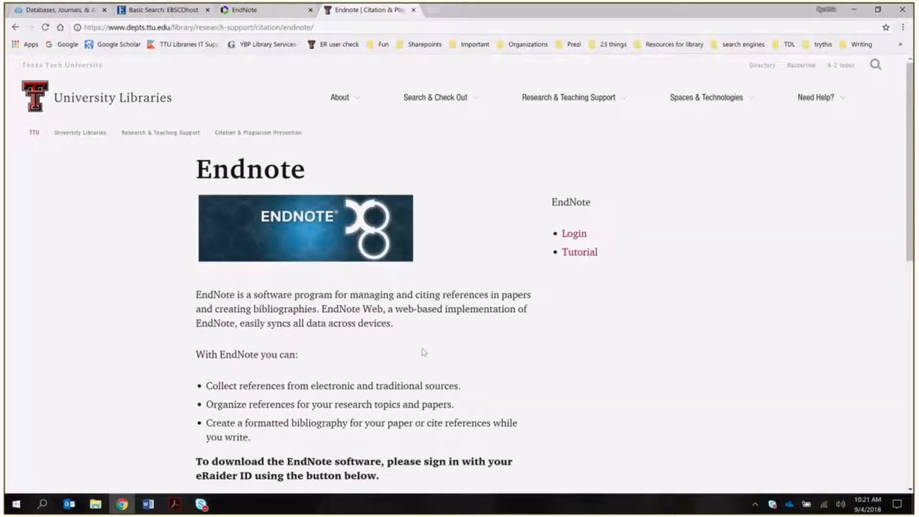
scroll(421, 353, "down", 1)
scroll(414, 329, "down", 1)
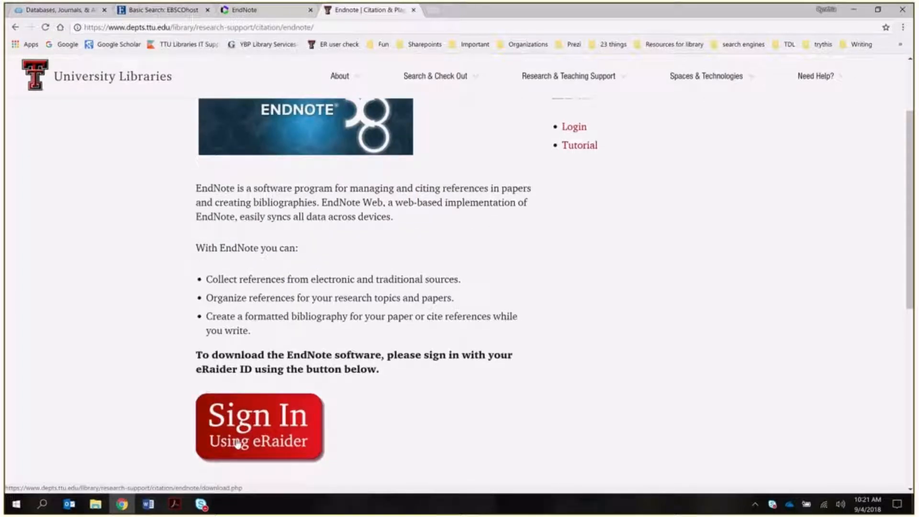
left_click(238, 444)
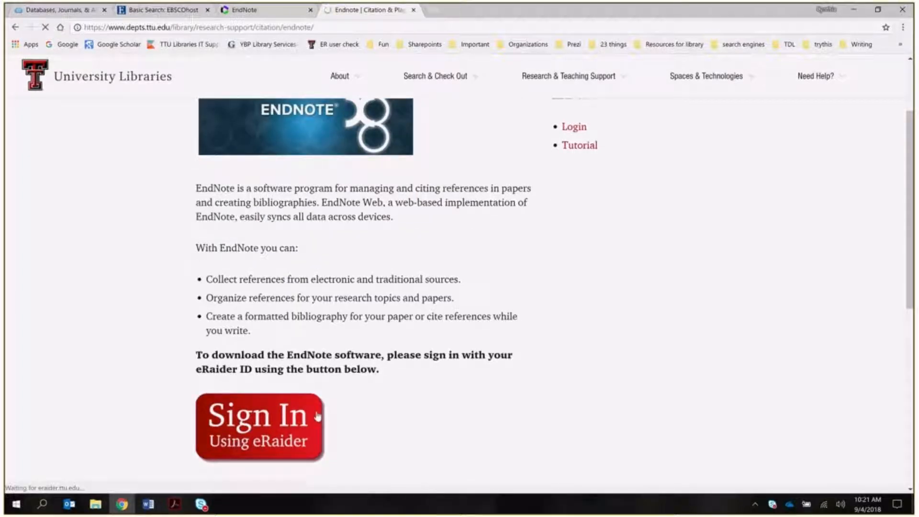
scroll(425, 359, "down", 1)
scroll(426, 358, "down", 1)
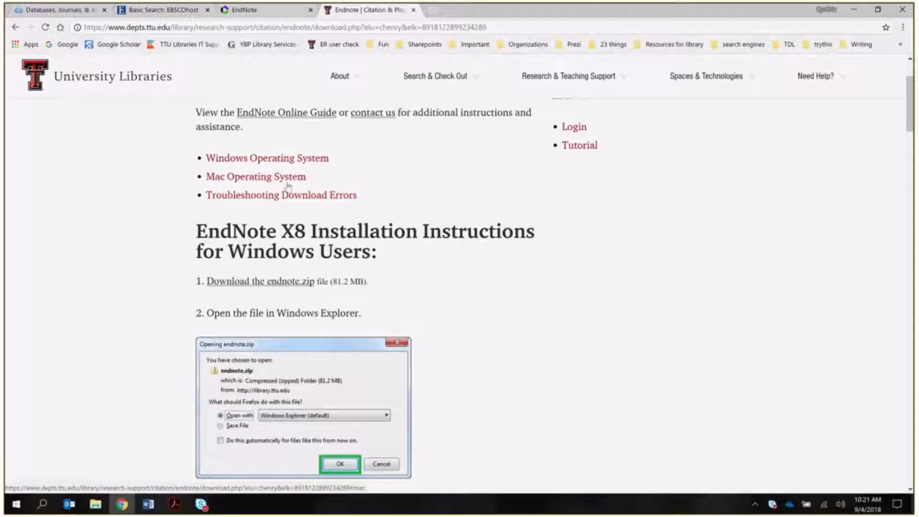
scroll(425, 347, "down", 5)
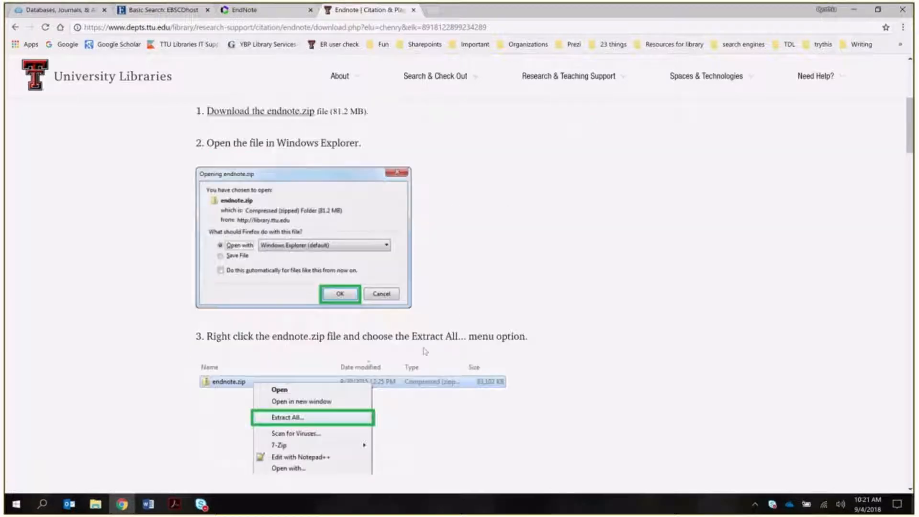
scroll(425, 348, "down", 1)
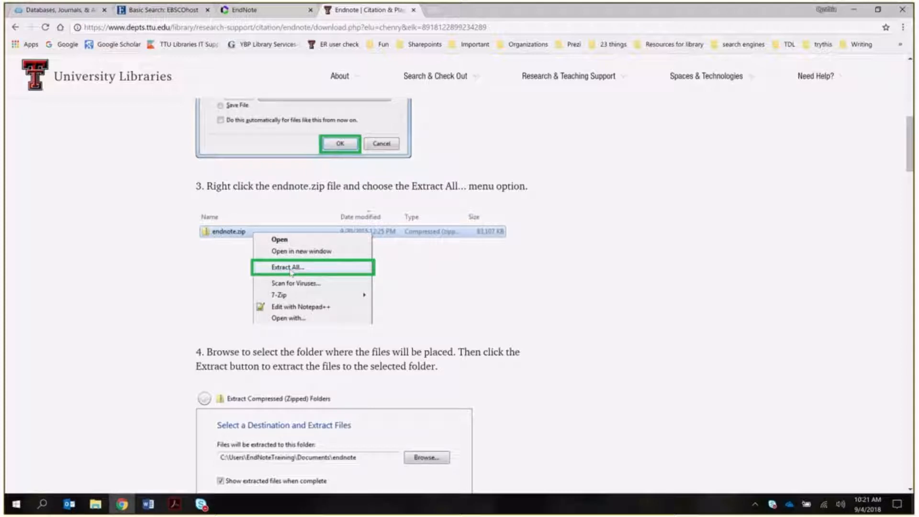
scroll(519, 304, "down", 3)
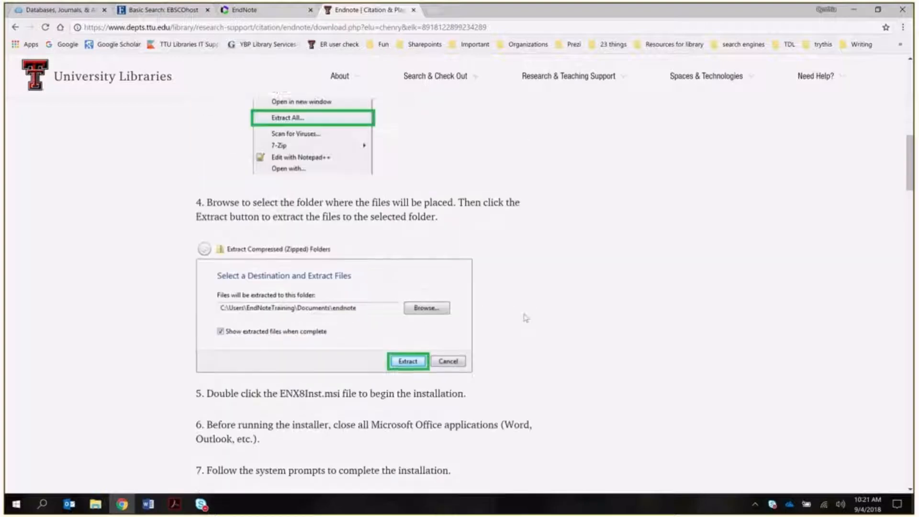
scroll(525, 318, "down", 4)
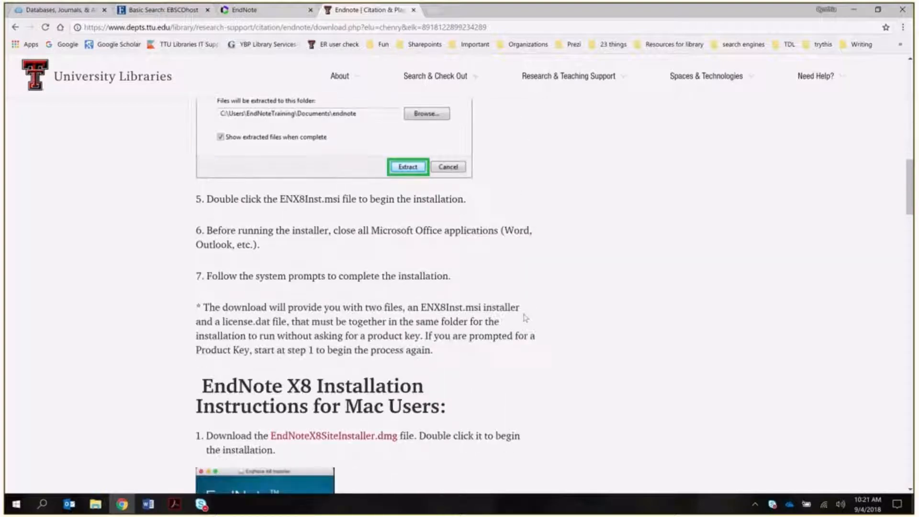
scroll(525, 317, "down", 1)
scroll(526, 317, "up", 10)
scroll(526, 317, "up", 5)
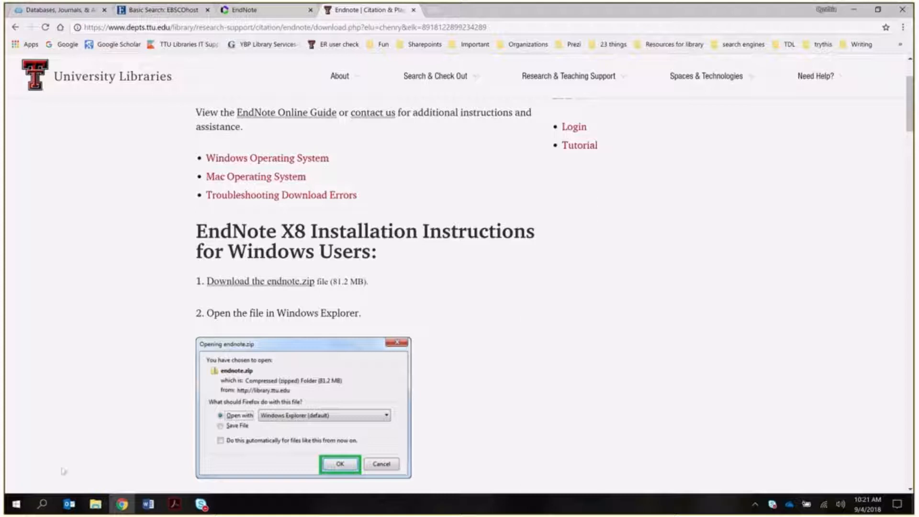
- Search the Start menu for 'end' and launch EndNote X8, checking the PDF and install page while it loads
left_click(18, 505)
left_click(42, 504)
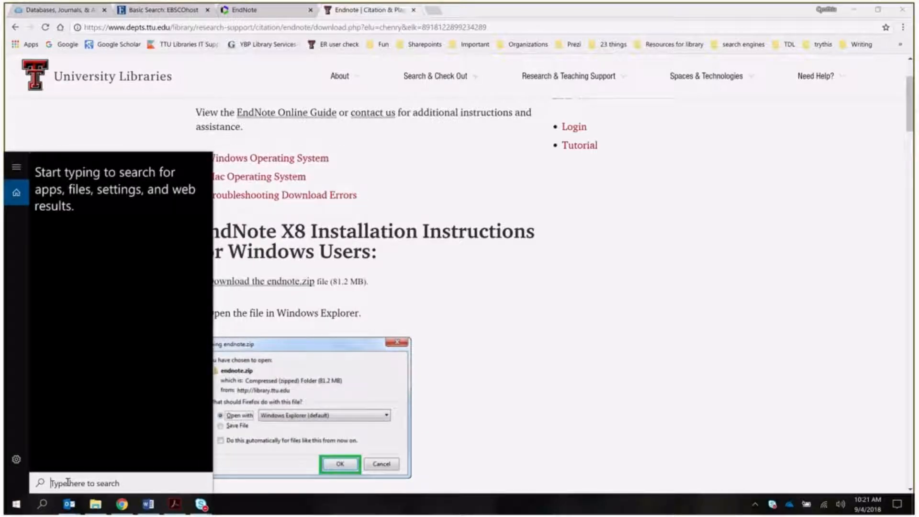
type("end")
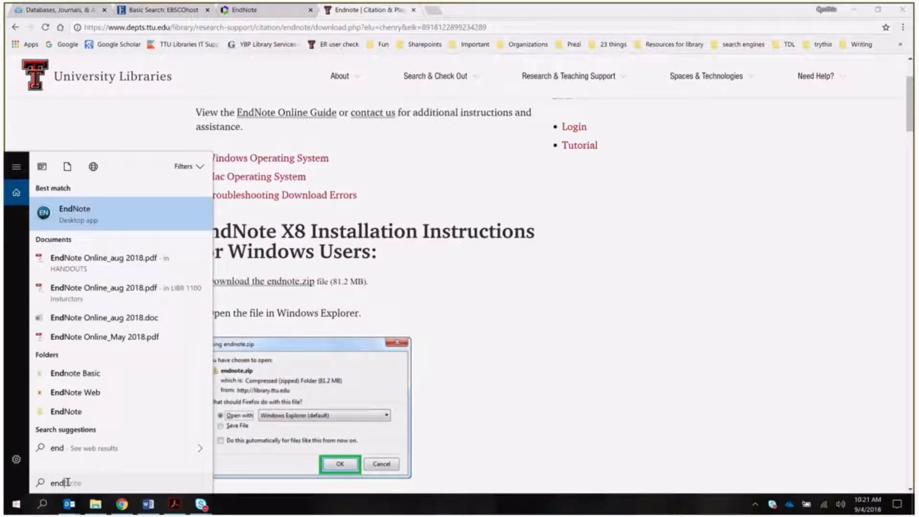
left_click(84, 211)
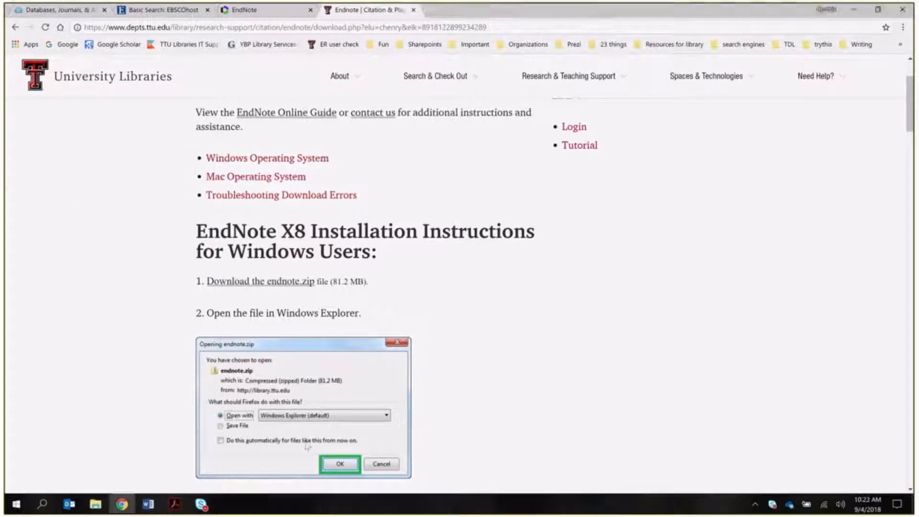
left_click(176, 504)
left_click(122, 504)
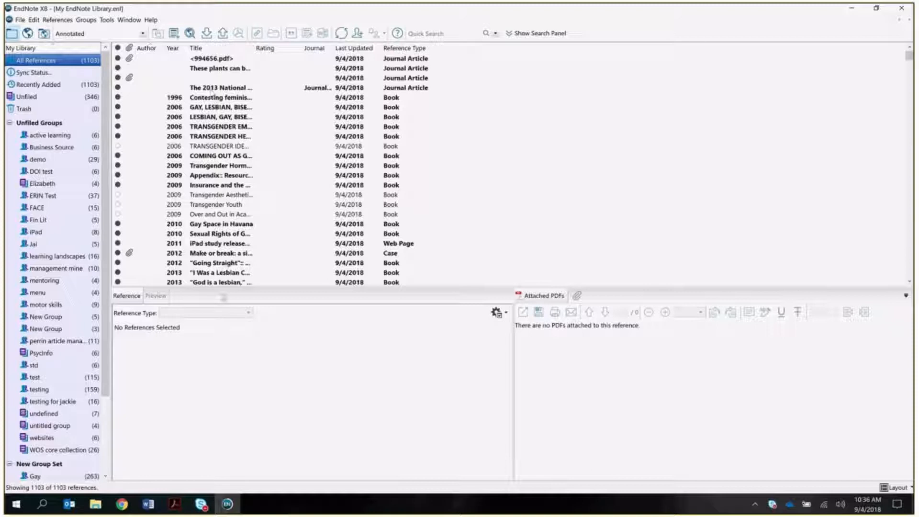
- Compare with EndNote Online in Chrome, then return to EndNote X8 and show the Layout options
left_click(122, 503)
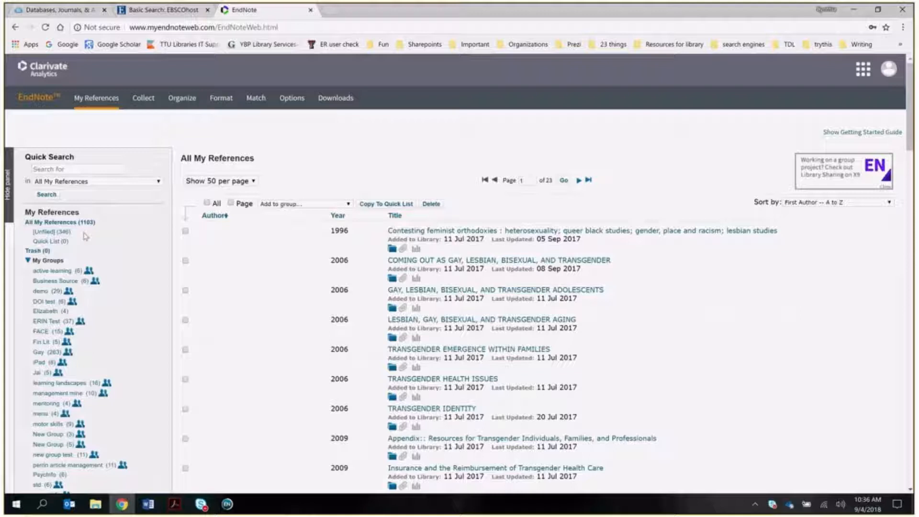
left_click(226, 504)
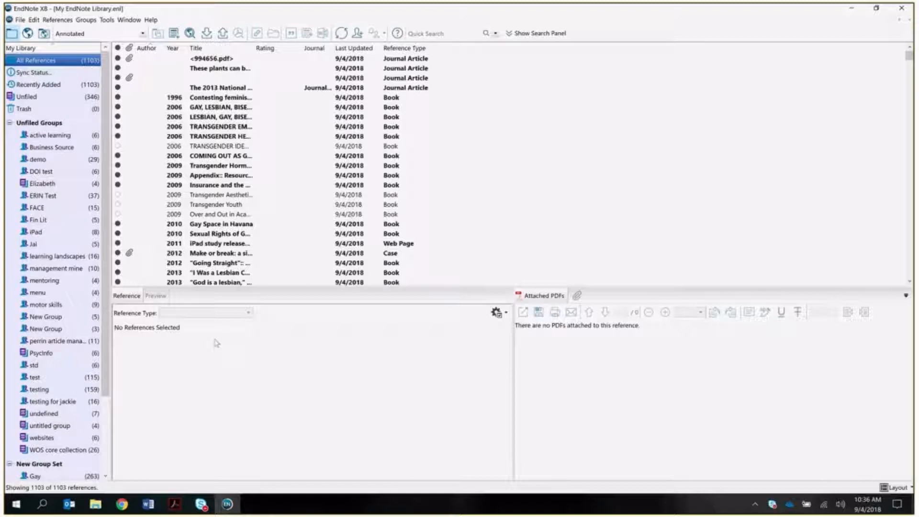
left_click(900, 490)
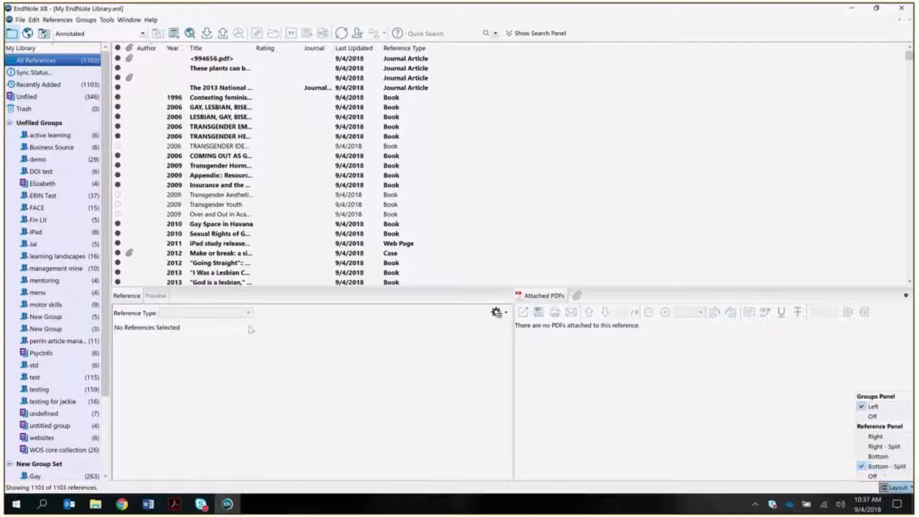
- Show the 2012 'Make or break' case reference with its attached 111111.pdf
left_click(212, 261)
left_click(212, 254)
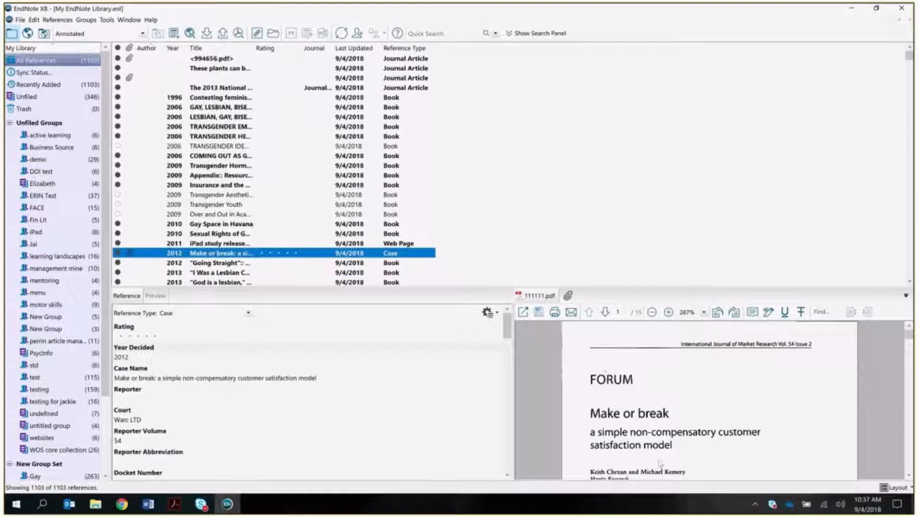
scroll(703, 438, "down", 3)
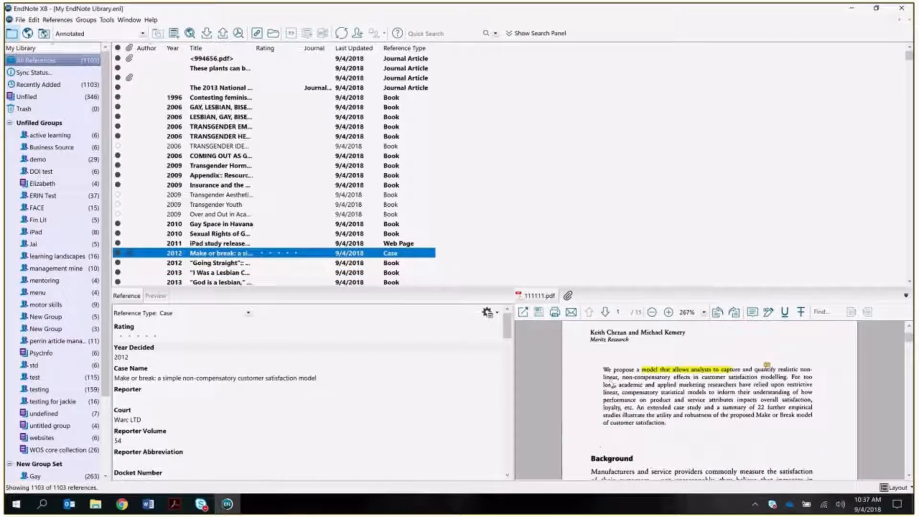
scroll(745, 395, "up", 1)
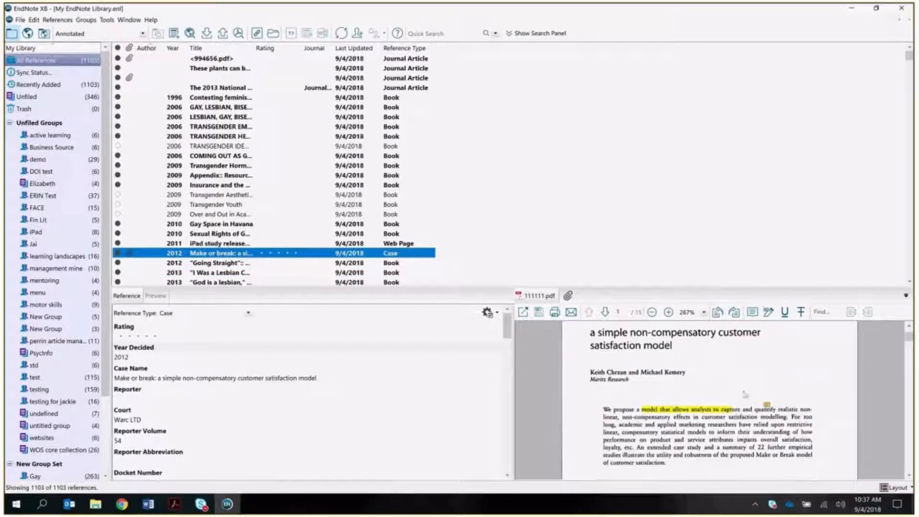
- Try the PDF's Highlight and Sticky Note tools, scroll the PDF, then return to EndNote Online in Chrome
left_click(769, 312)
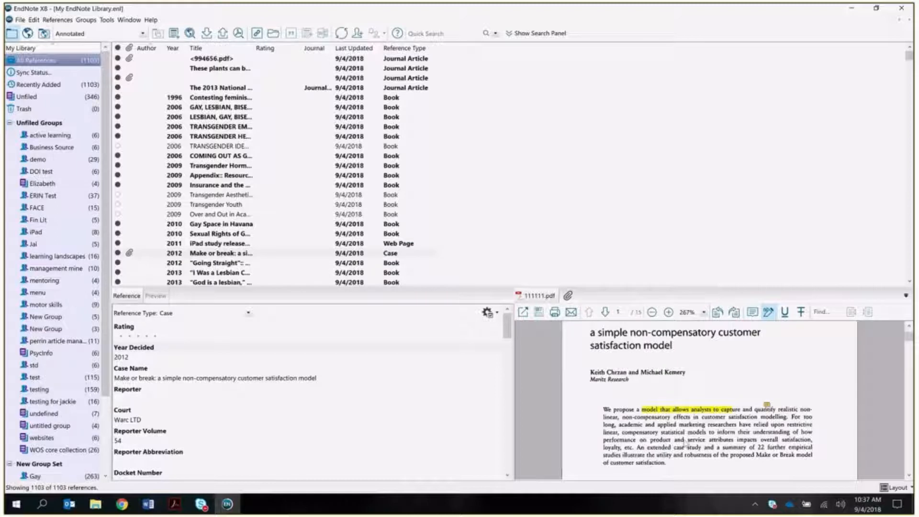
left_click(753, 315)
left_click(769, 316)
scroll(751, 451, "down", 1)
scroll(751, 451, "down", 3)
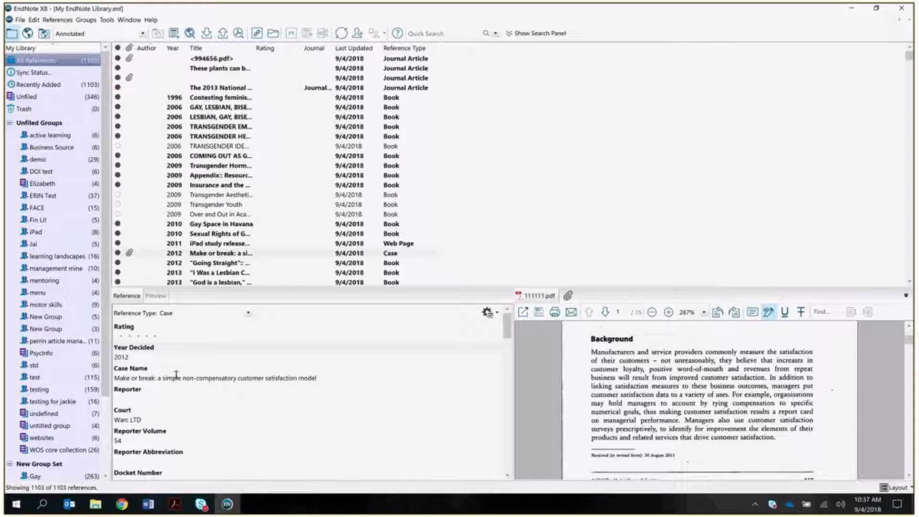
scroll(177, 375, "down", 6)
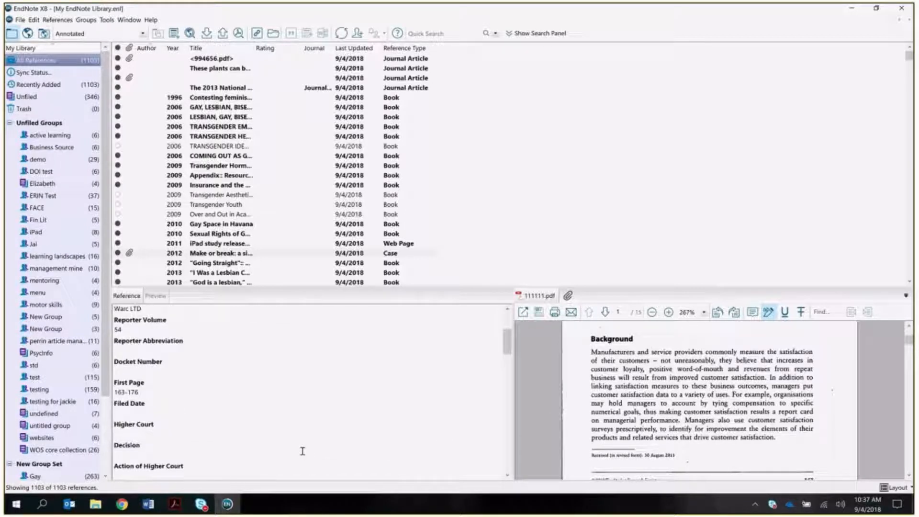
scroll(302, 451, "down", 3)
scroll(303, 451, "up", 1)
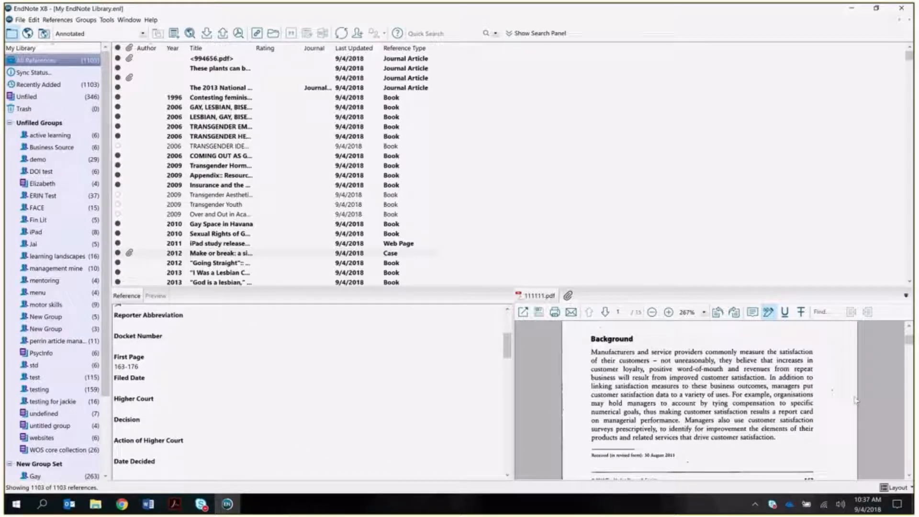
scroll(293, 403, "up", 5)
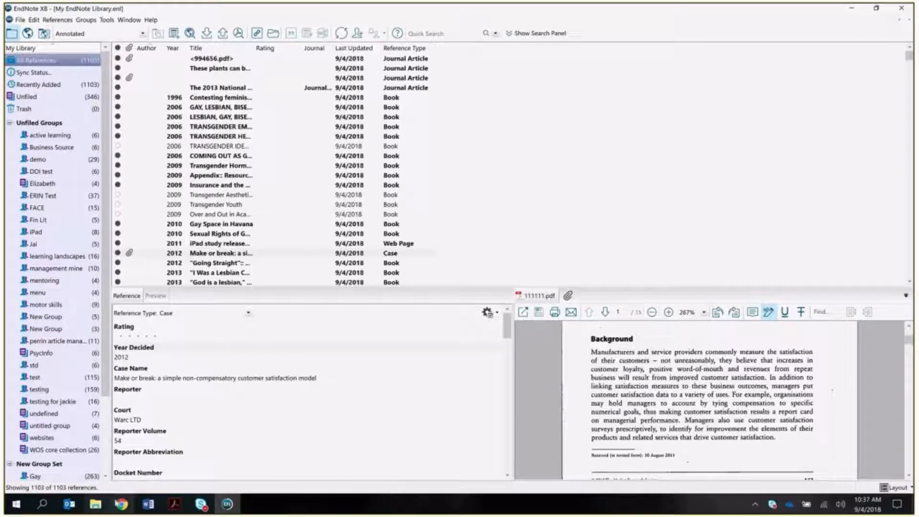
left_click(121, 504)
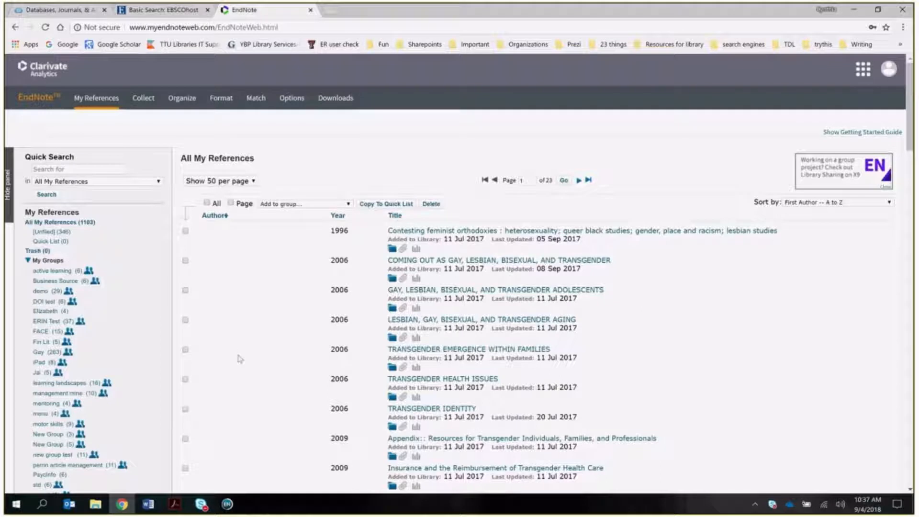
left_click(175, 504)
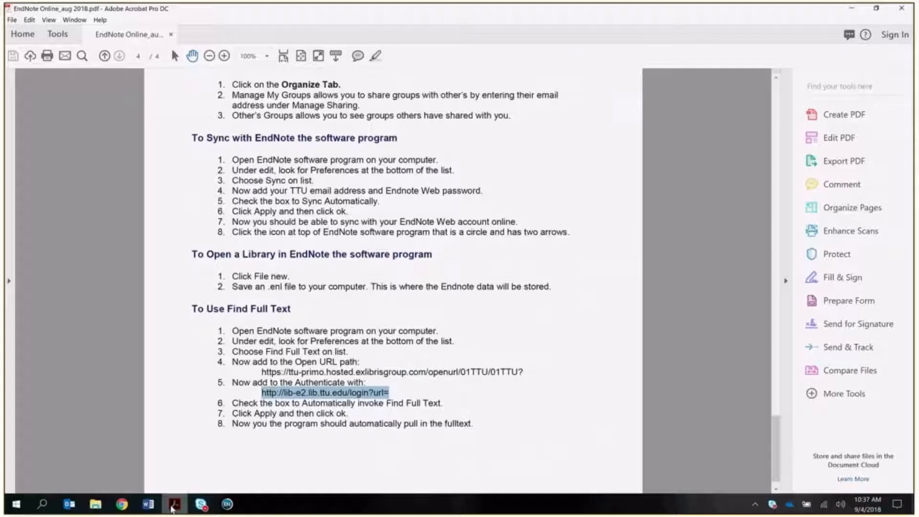
scroll(478, 325, "up", 1)
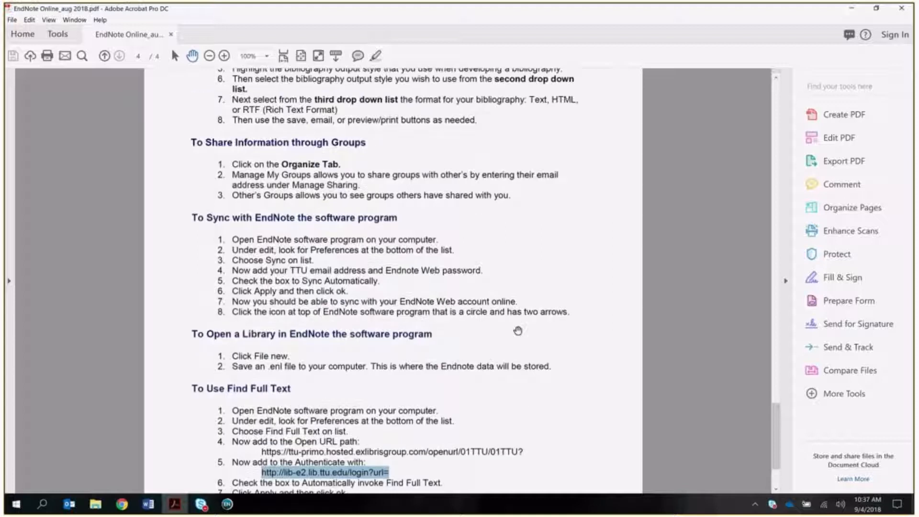
left_click_drag(775, 426, 764, 105)
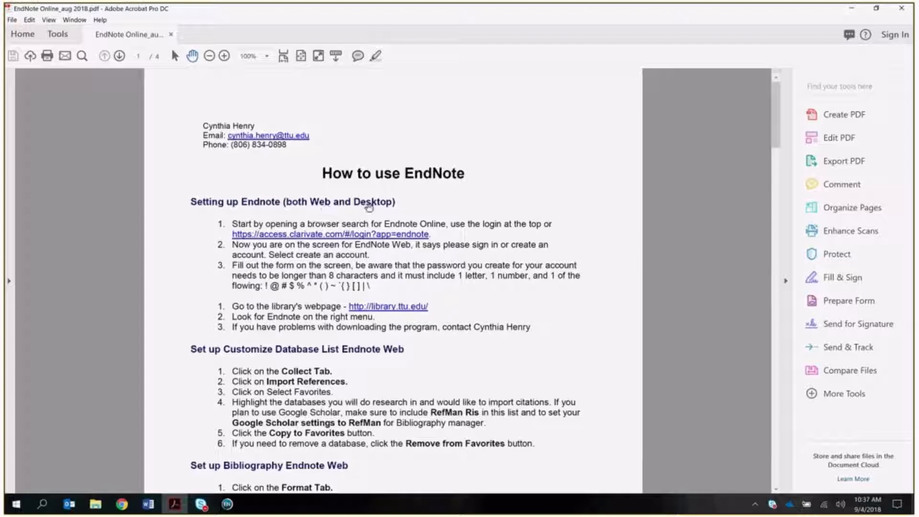
scroll(458, 358, "down", 1)
scroll(458, 358, "down", 2)
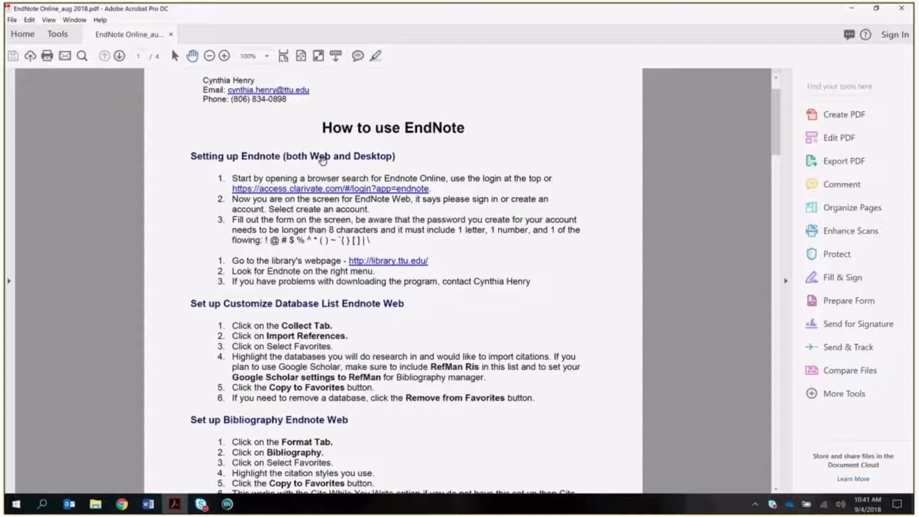
scroll(433, 333, "down", 3)
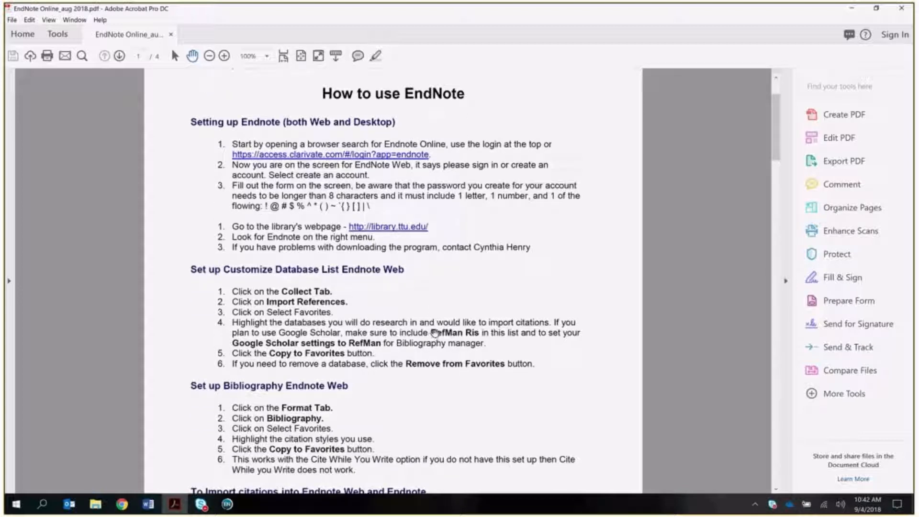
scroll(409, 292, "down", 3)
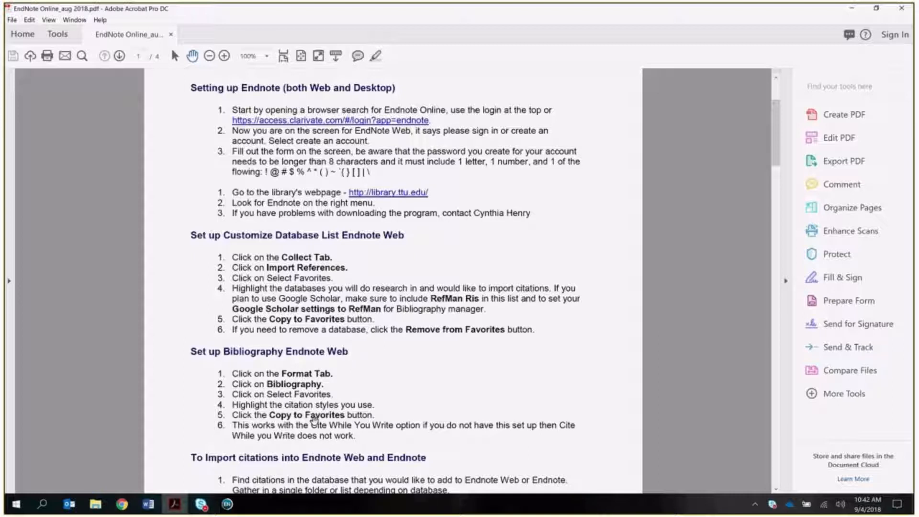
left_click(122, 504)
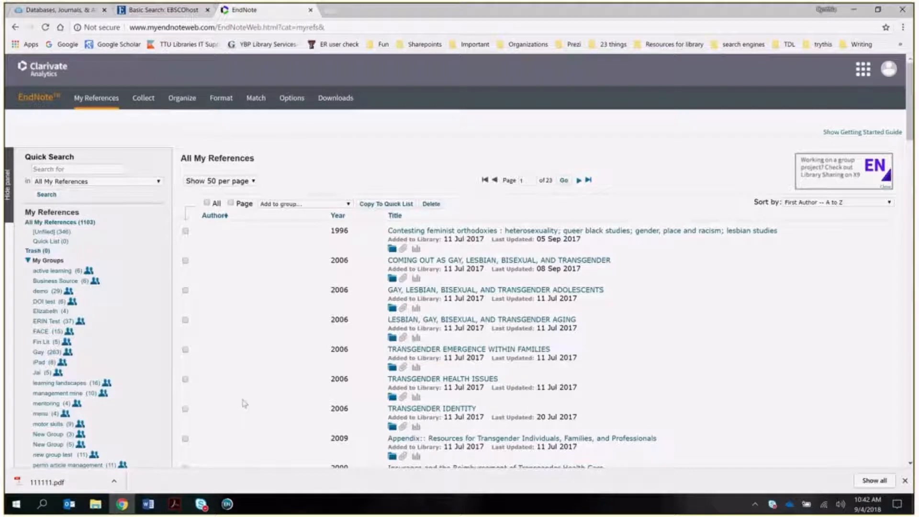
- Open Collect > Import References in EndNote Online and dismiss the Chrome download bar
mouse_move(143, 103)
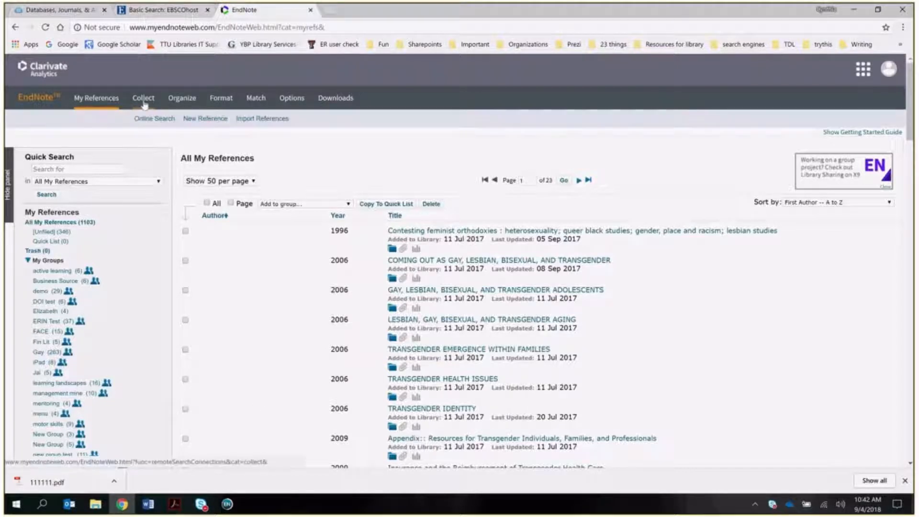
left_click(254, 123)
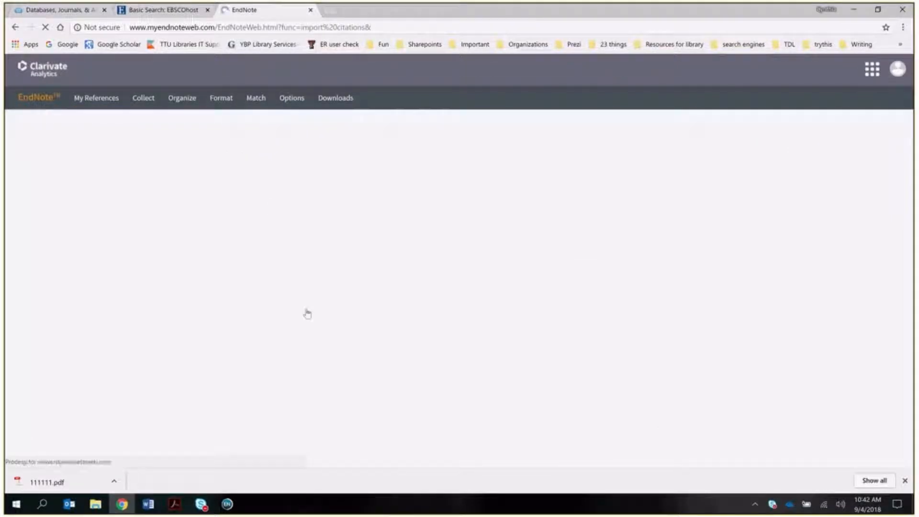
left_click(904, 480)
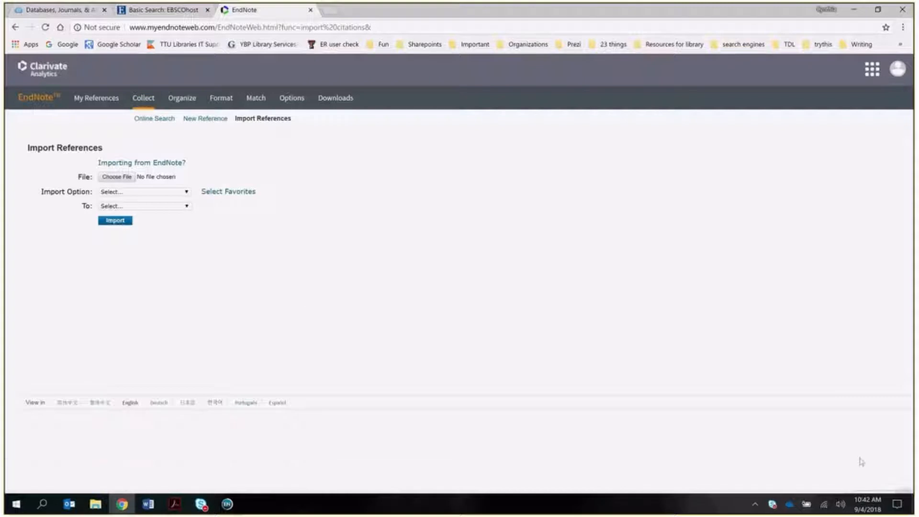
- Bring up the import-filter favorites chooser, browse the All list, and pick Acad Search Comp (EBSCO)
left_click(229, 193)
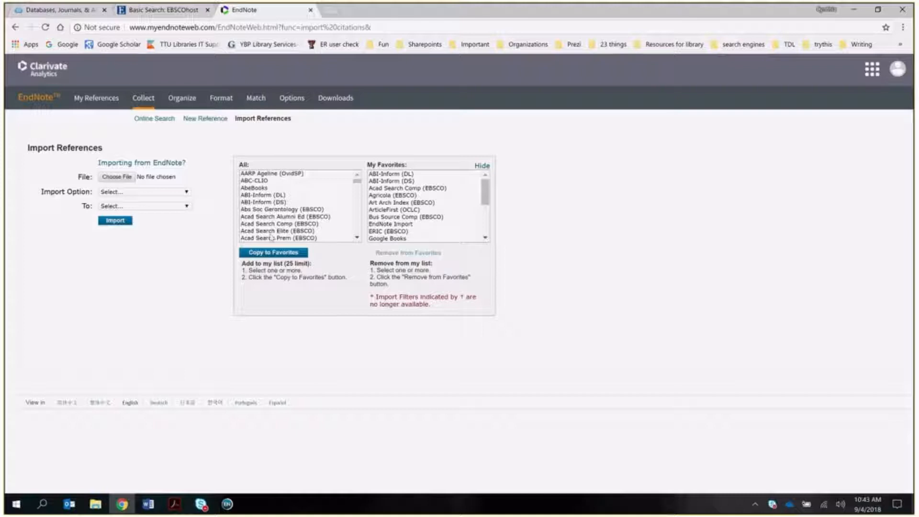
scroll(274, 236, "down", 2)
scroll(274, 237, "up", 2)
left_click(357, 238)
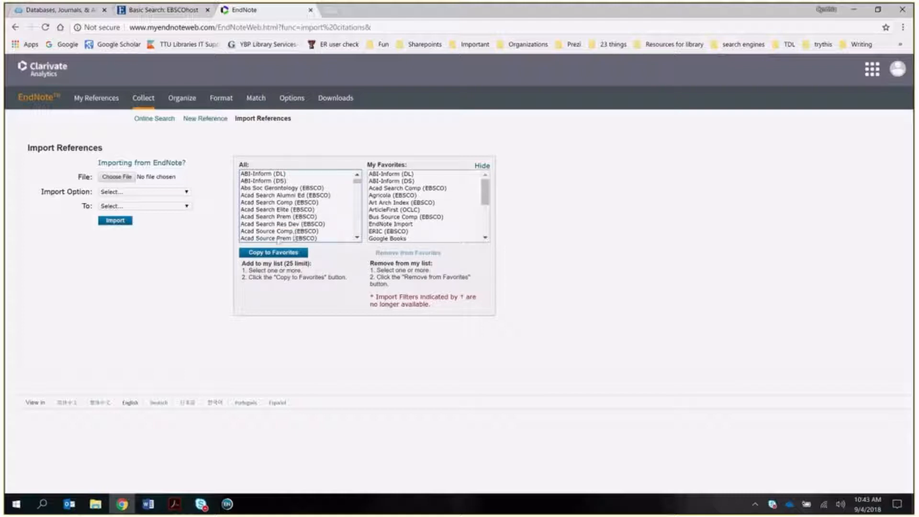
left_click(278, 202)
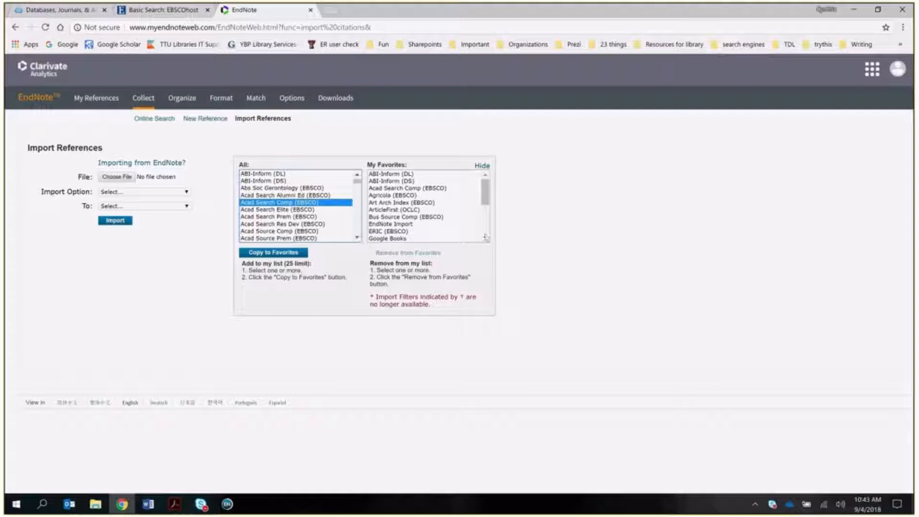
- Find EndNote Import by typing 'en' in the full filter list and add it to My Favorites
left_click(391, 224)
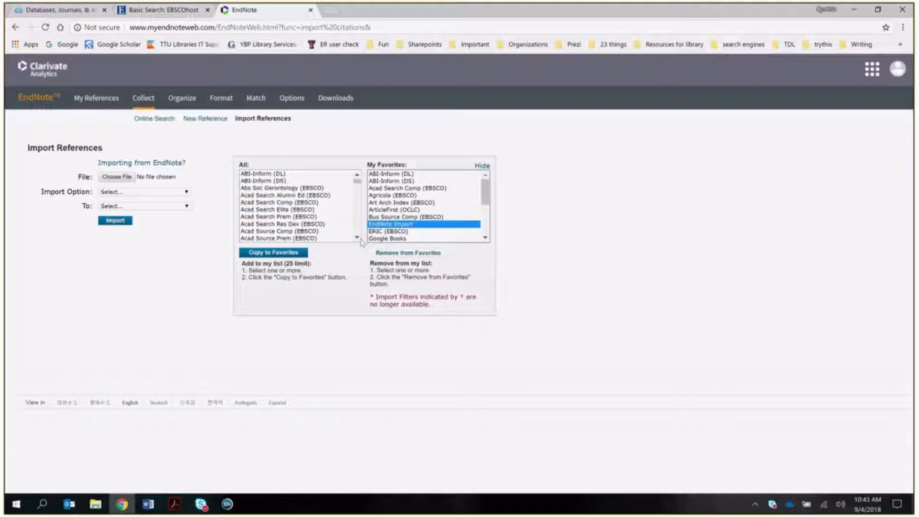
left_click(357, 238)
left_click(357, 237)
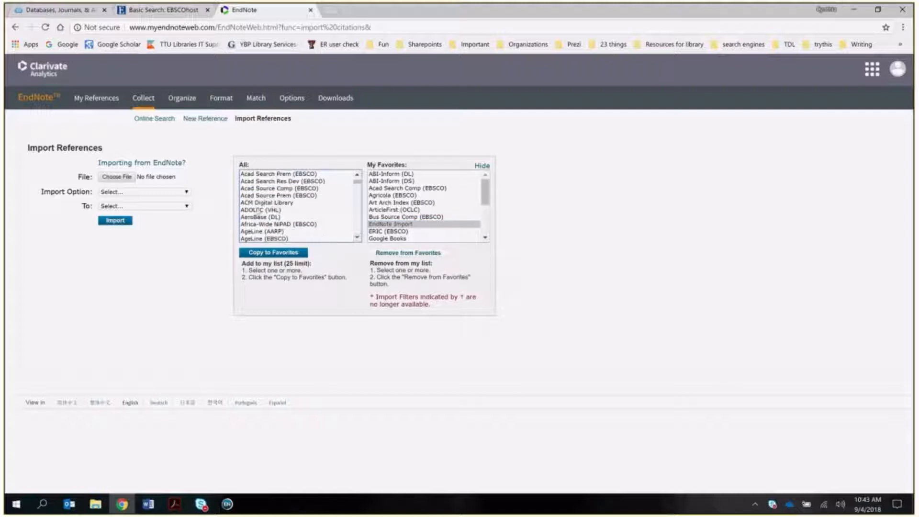
left_click(258, 211)
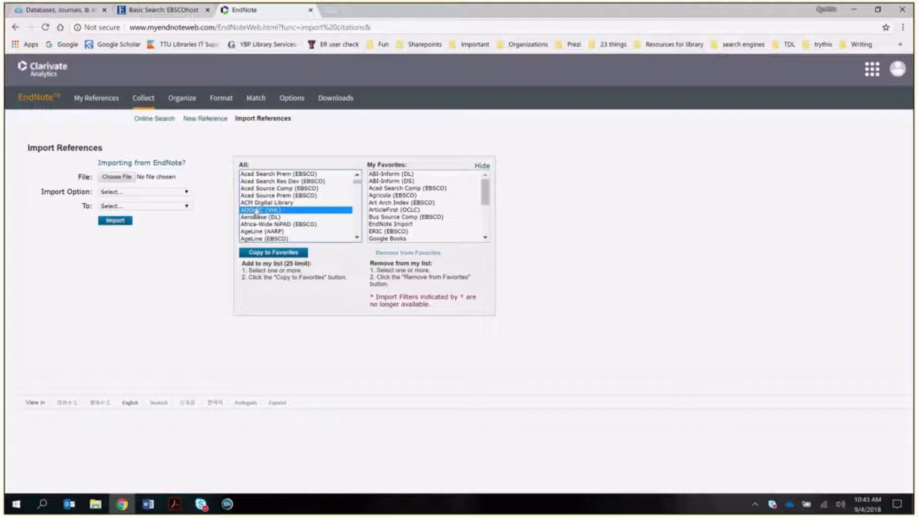
type("en")
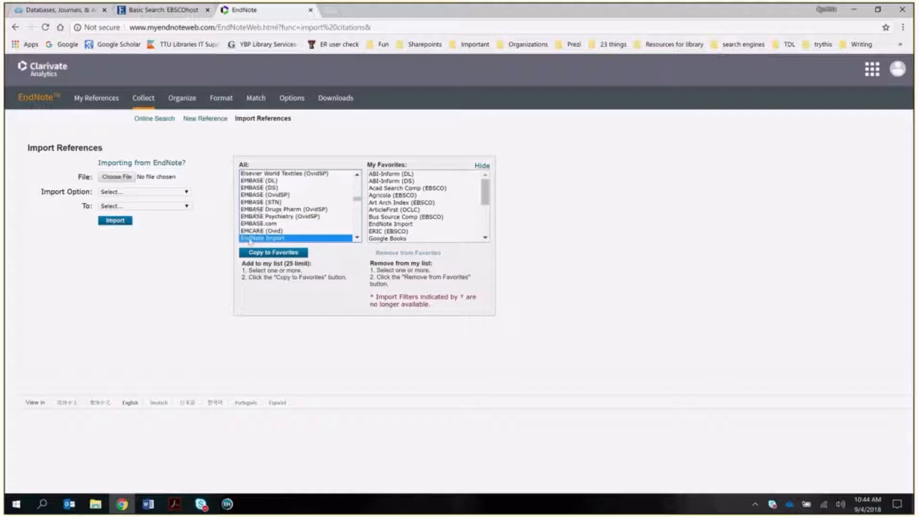
left_click(251, 253)
left_click(485, 238)
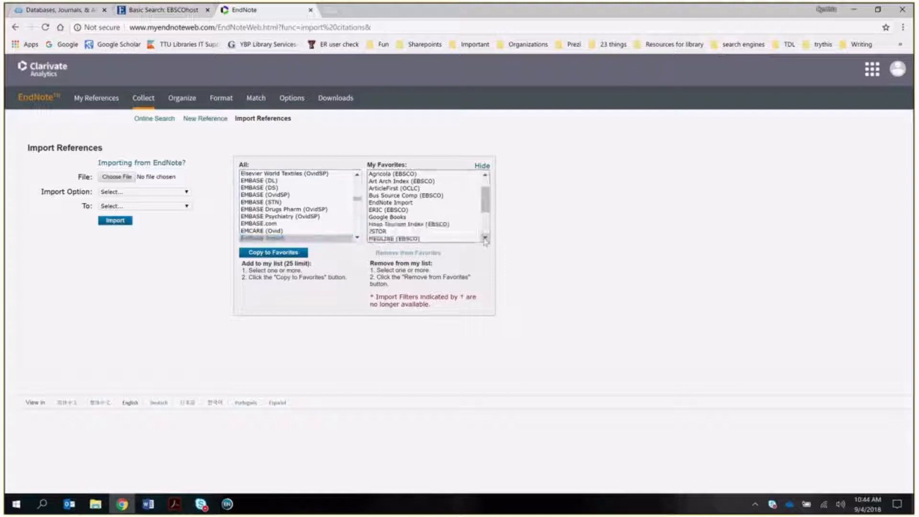
- Review the My Favorites filters: ERIC, Hosp Tourism Index, JSTOR, MEDLINE, PubMed, PsycINFO and RefMan RIS
left_click(382, 188)
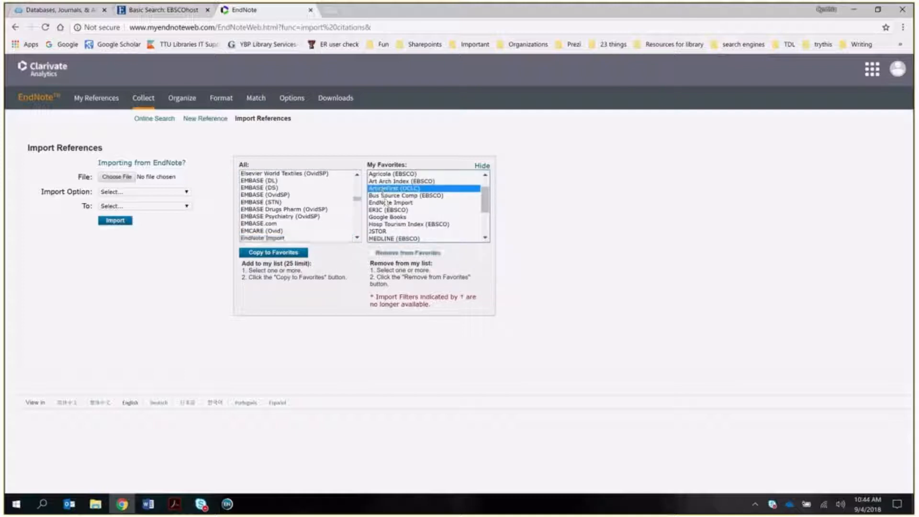
left_click(386, 196)
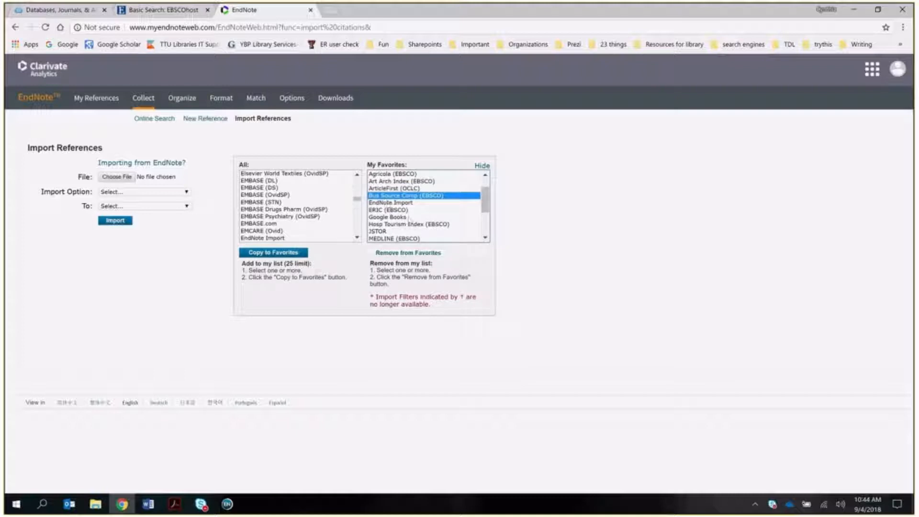
left_click(373, 210)
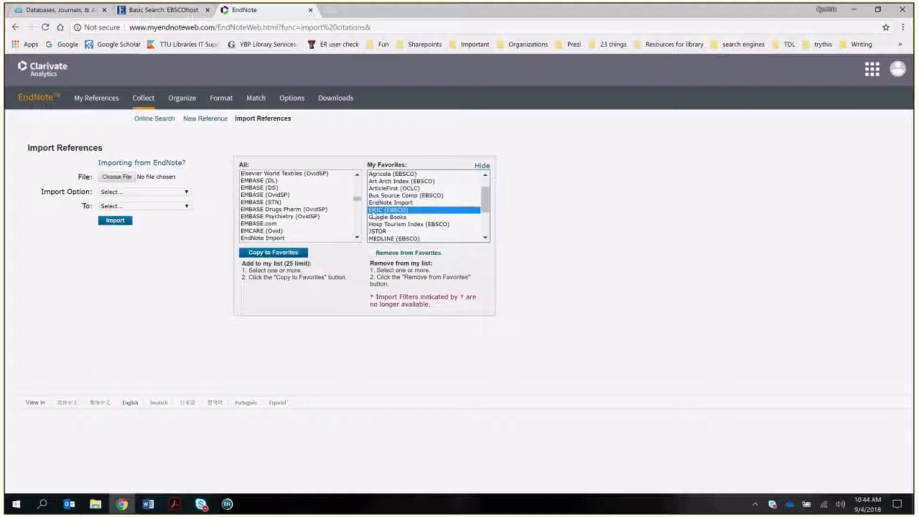
left_click(393, 225)
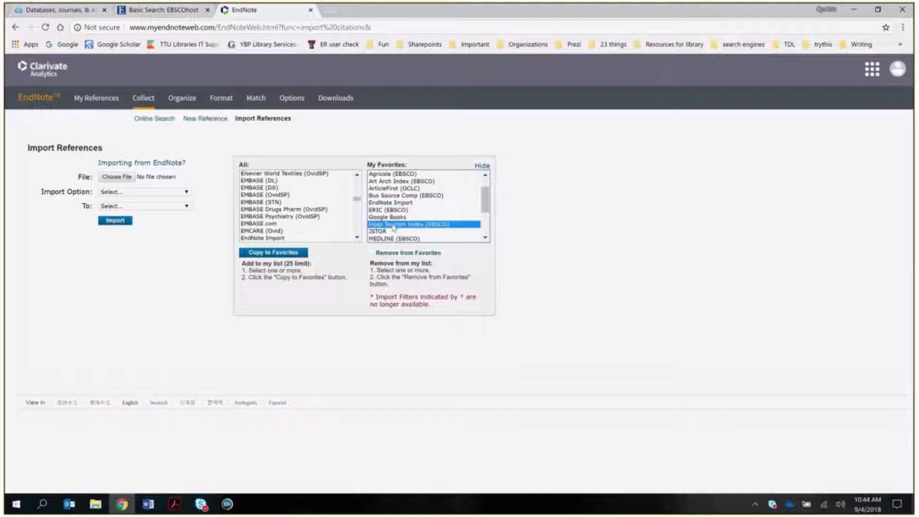
left_click(389, 231)
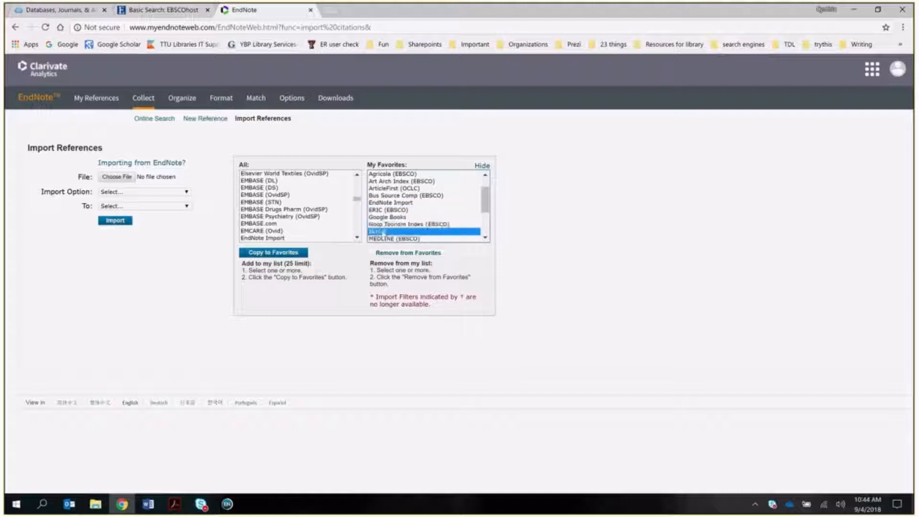
left_click(485, 237)
left_click(485, 238)
left_click(485, 237)
left_click(486, 237)
left_click(375, 197)
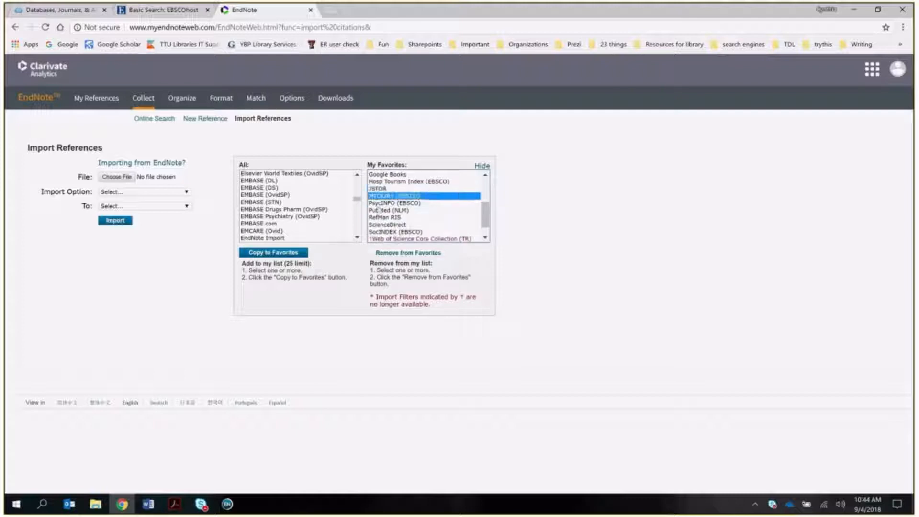
left_click(378, 210)
left_click(379, 204)
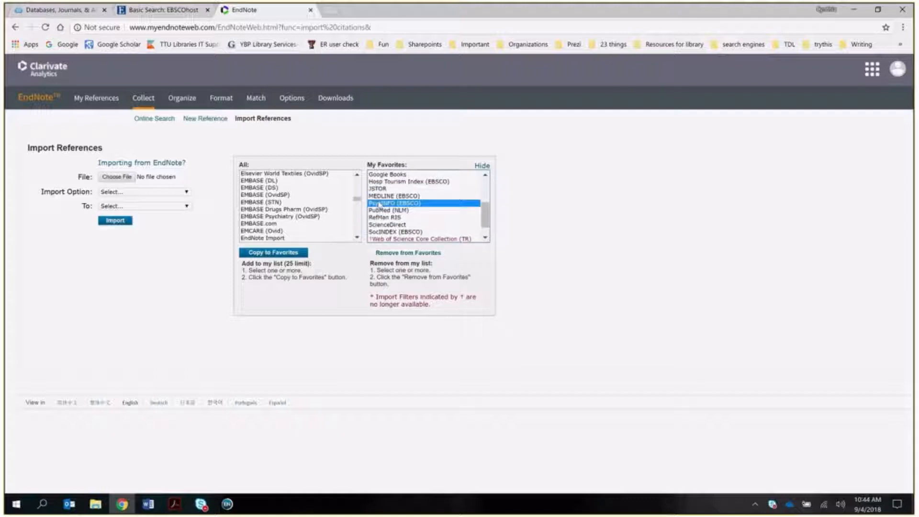
left_click(381, 218)
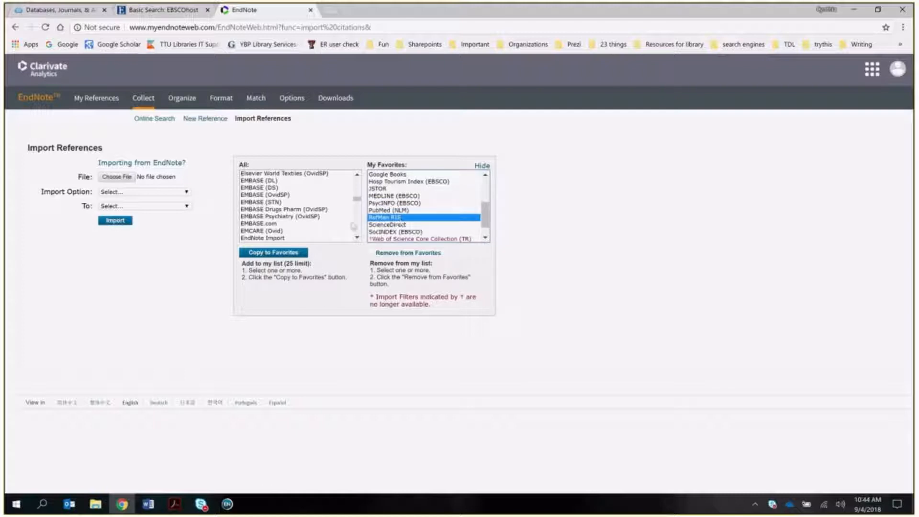
- Locate RefMan RIS in the full filter list by typing 'ref'
left_click(255, 238)
type("ref")
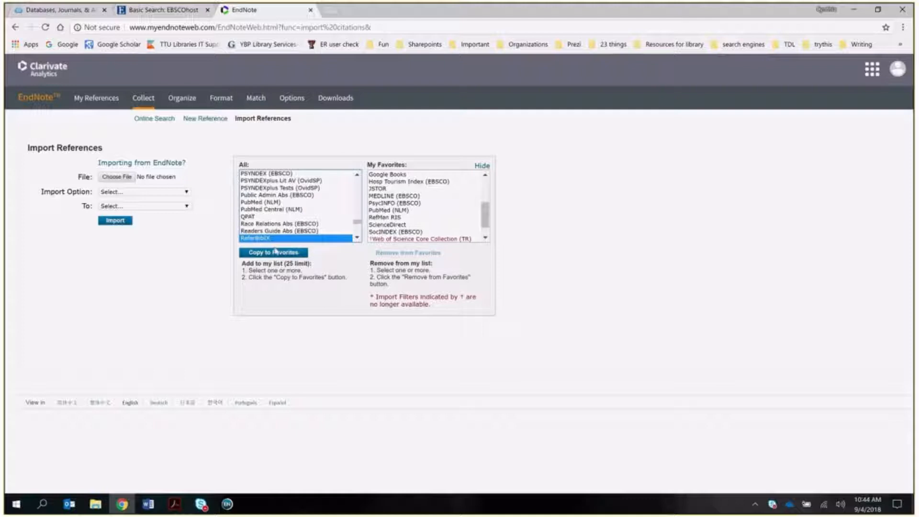
scroll(296, 225, "down", 2)
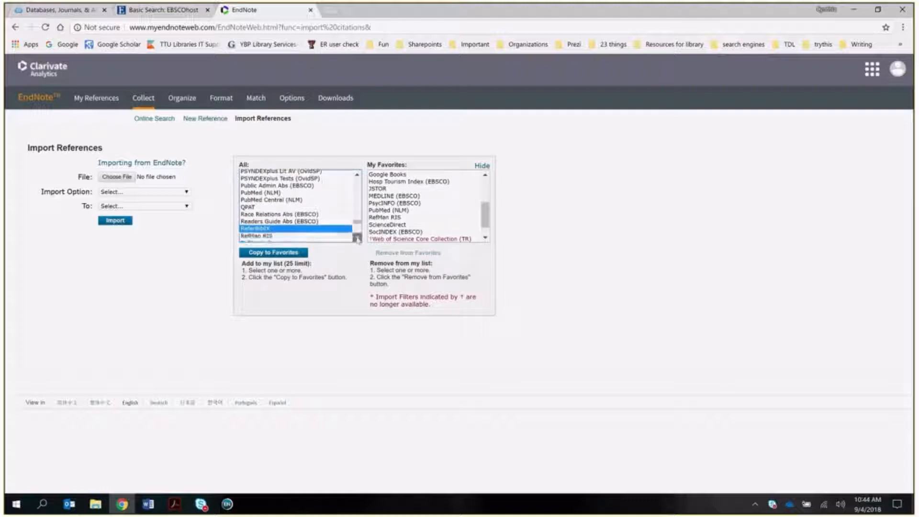
key("Down")
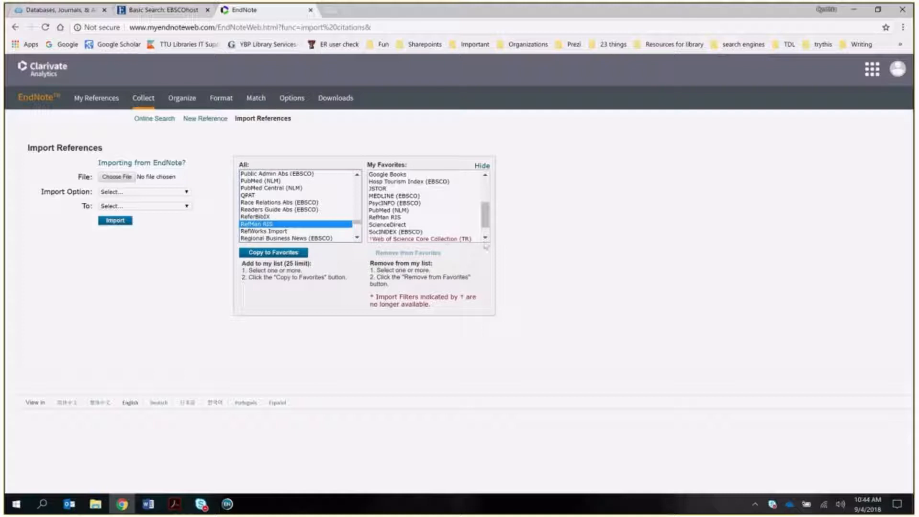
left_click(485, 238)
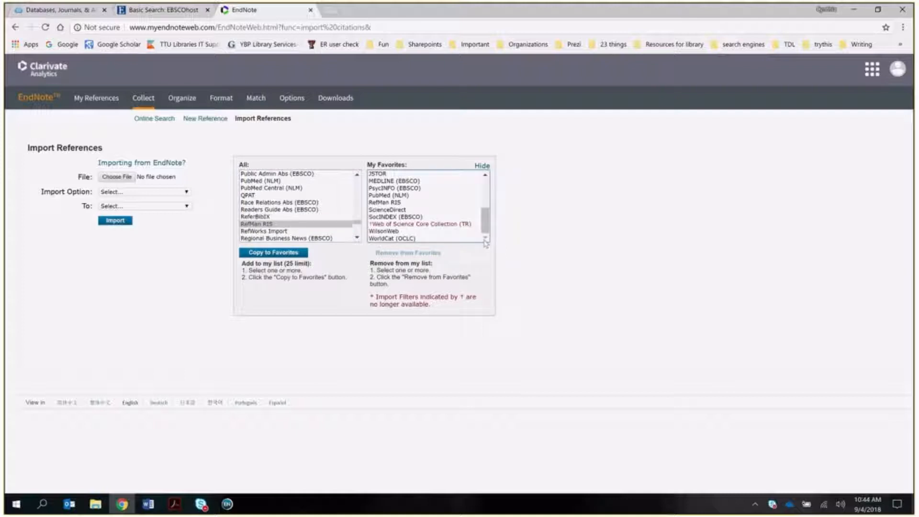
- Remove Web of Science Core Collection (TR) from My Favorites, keeping RefMan RIS selected
left_click(433, 224)
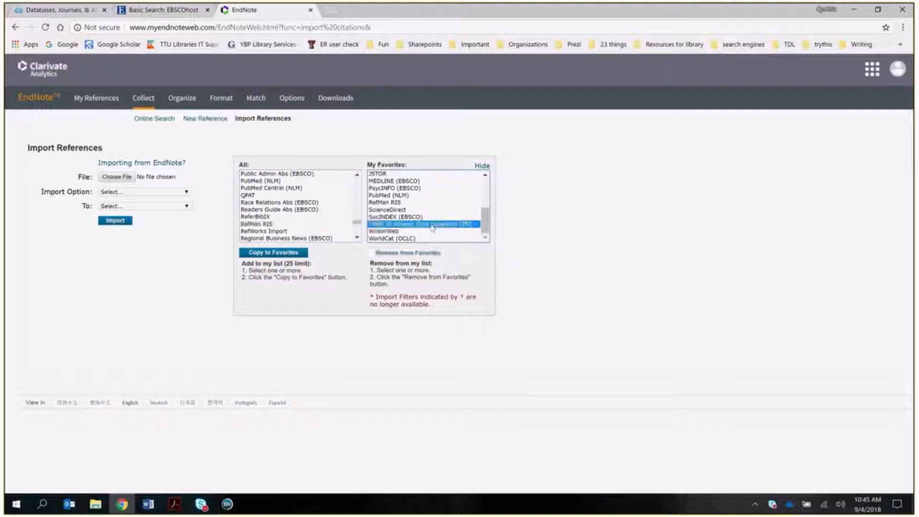
left_click(410, 252)
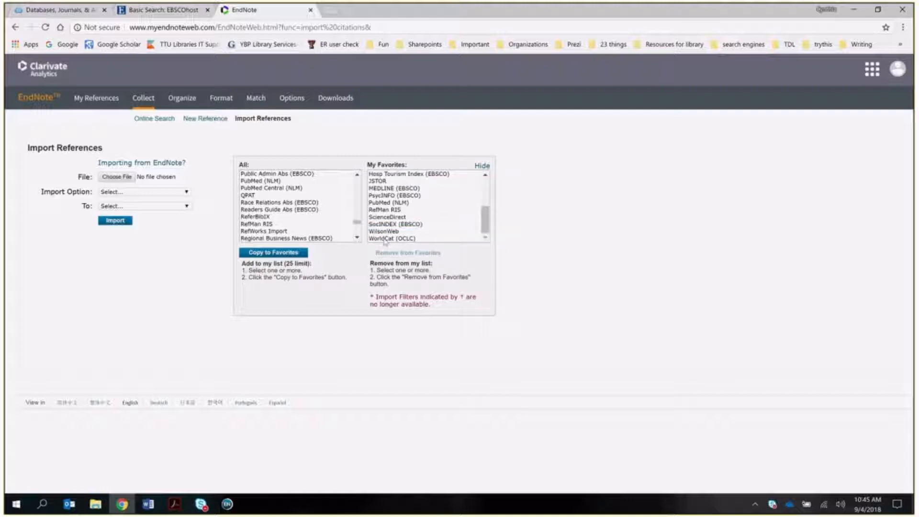
left_click(385, 210)
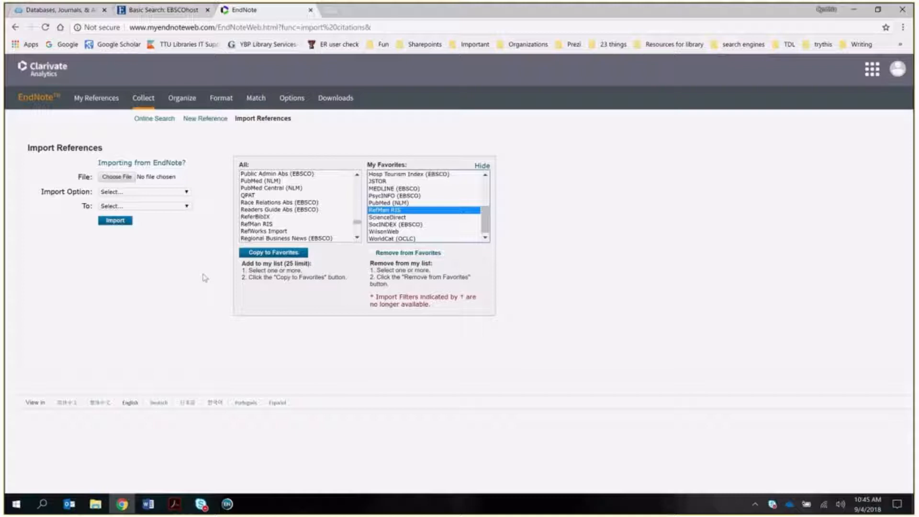
mouse_move(221, 98)
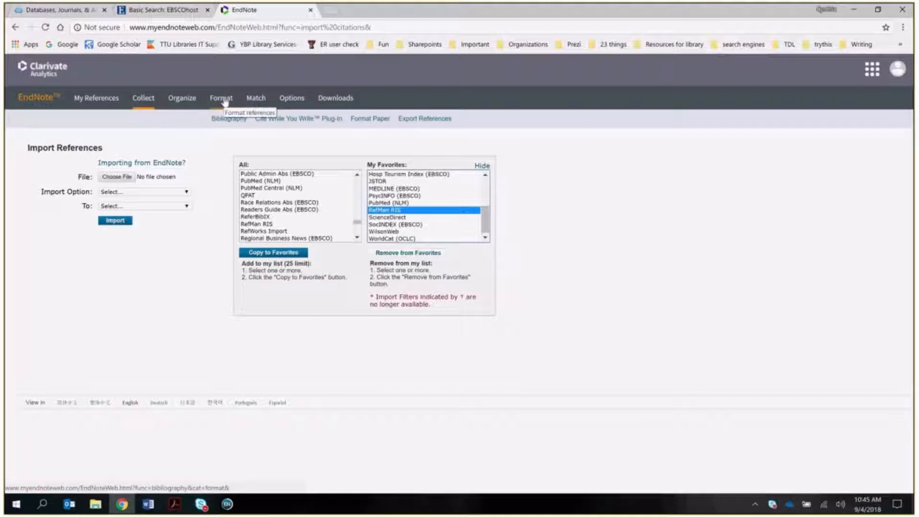
- Go to Format > Bibliography and open the Select Favorites chooser for bibliographic styles
left_click(224, 101)
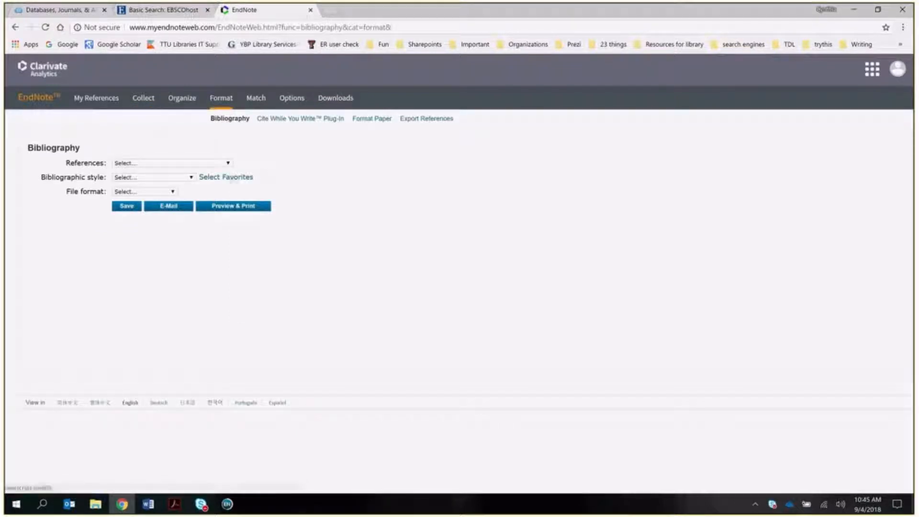
left_click(233, 178)
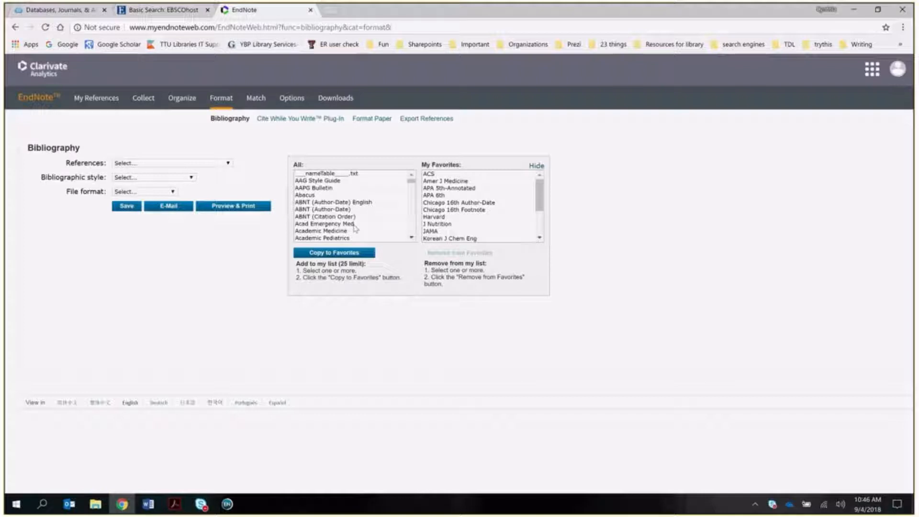
left_click(441, 196)
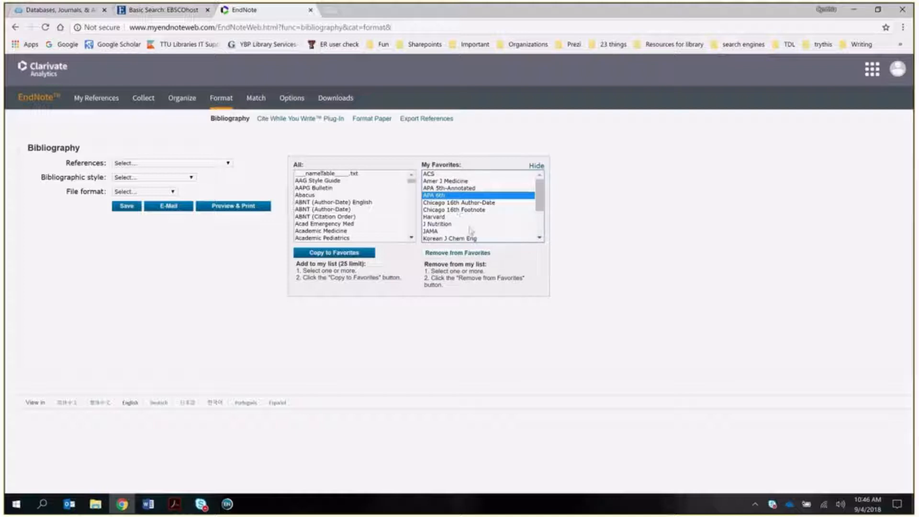
left_click(326, 223)
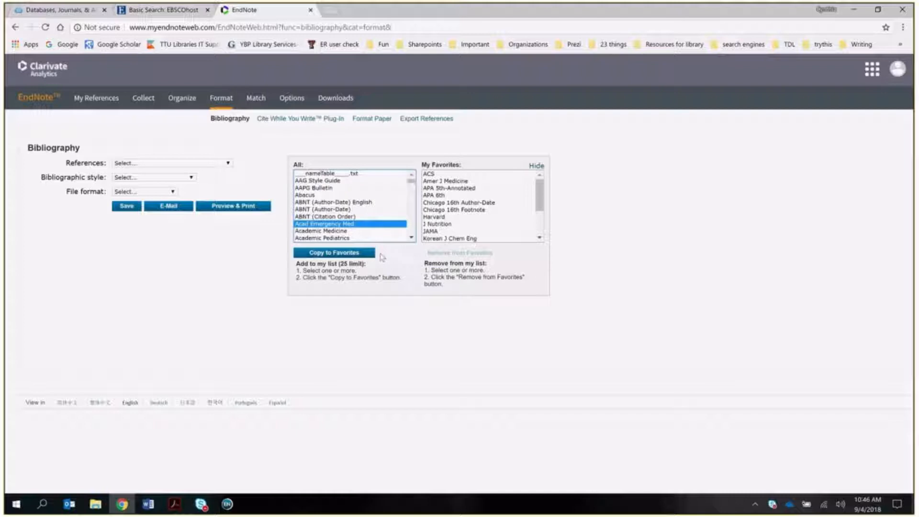
type("apa")
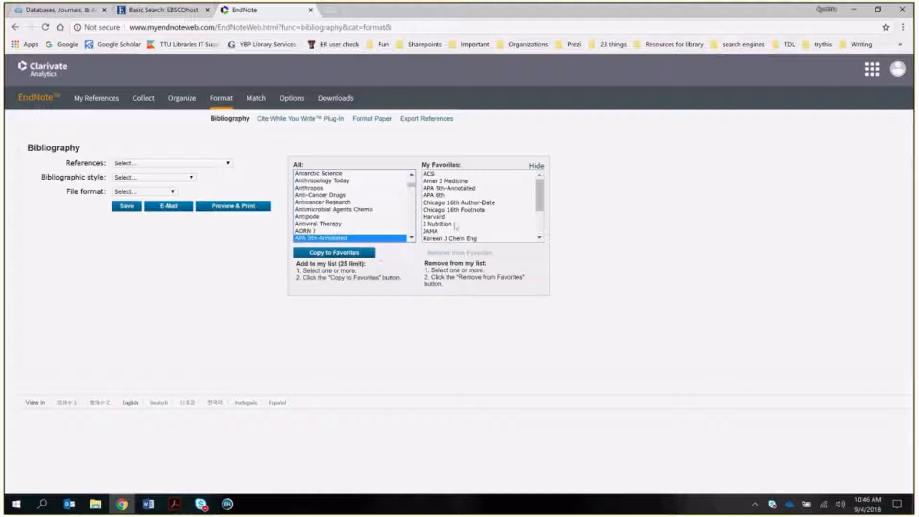
scroll(304, 205, "down", 2)
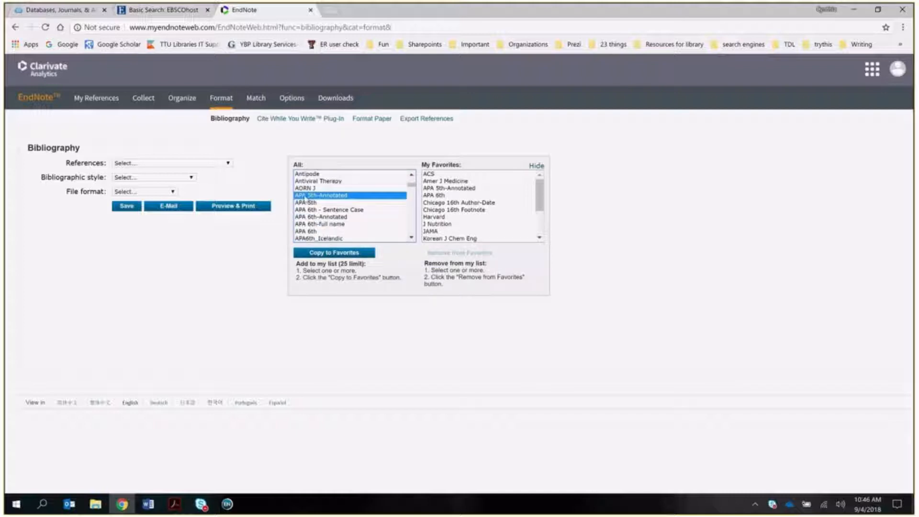
left_click(329, 231)
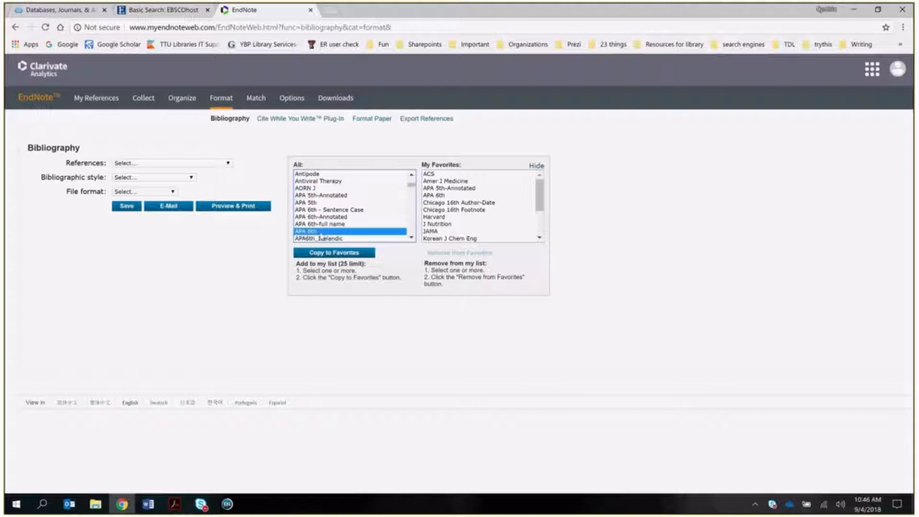
left_click(411, 236)
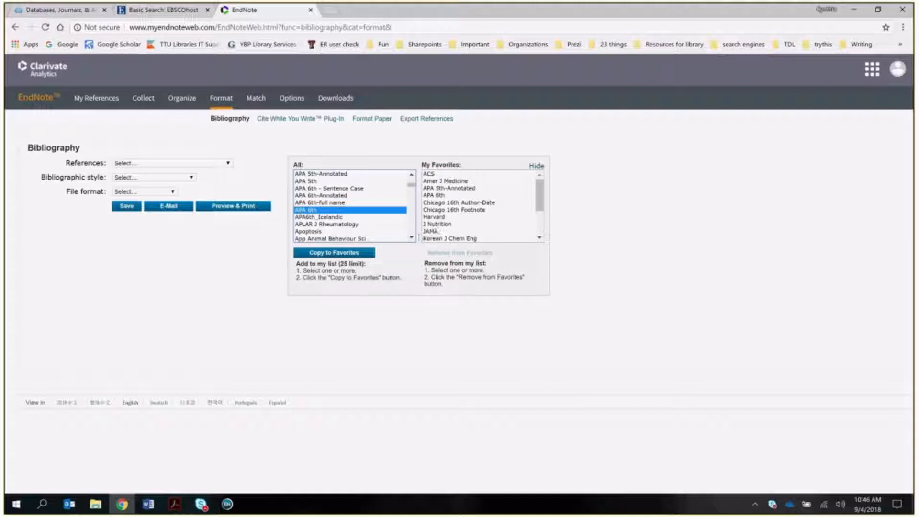
left_click(539, 237)
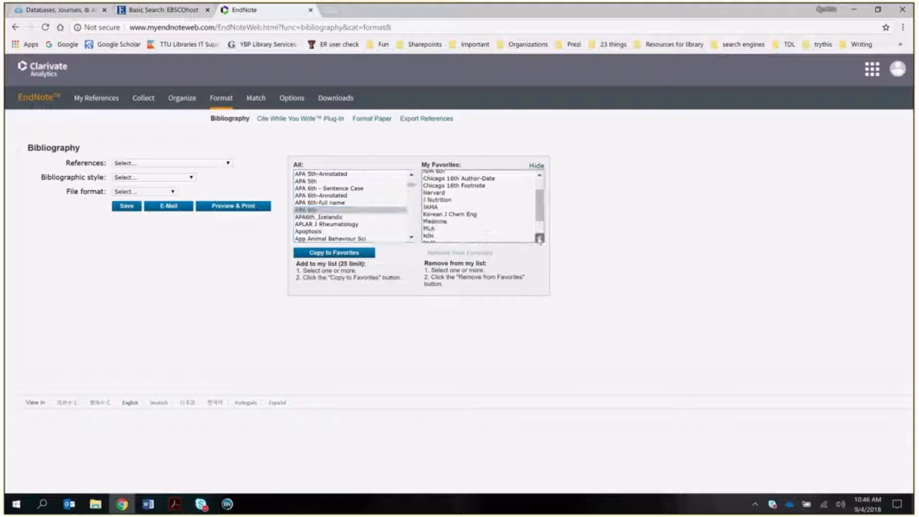
left_click(539, 238)
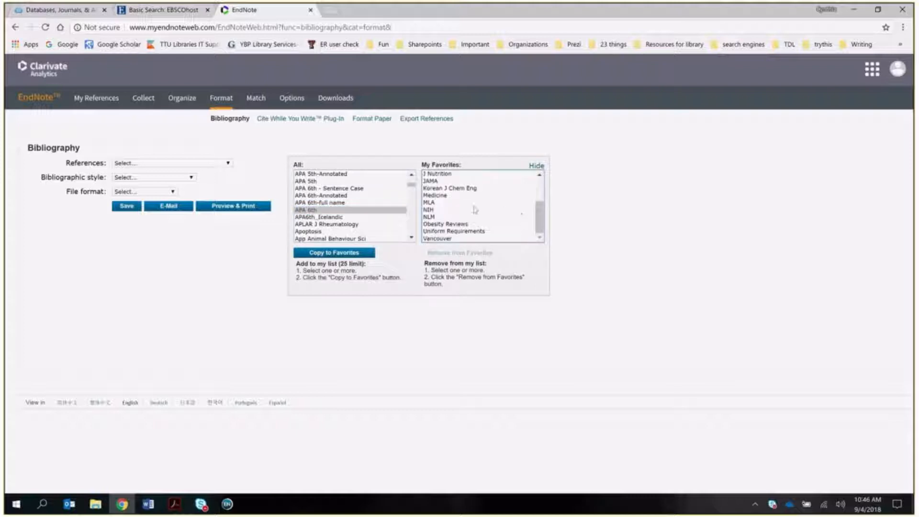
left_click(429, 210)
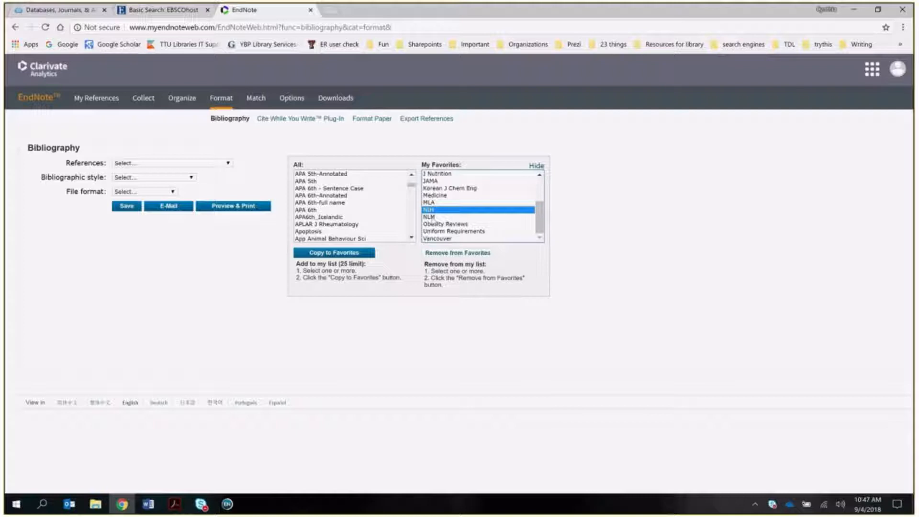
left_click(433, 216)
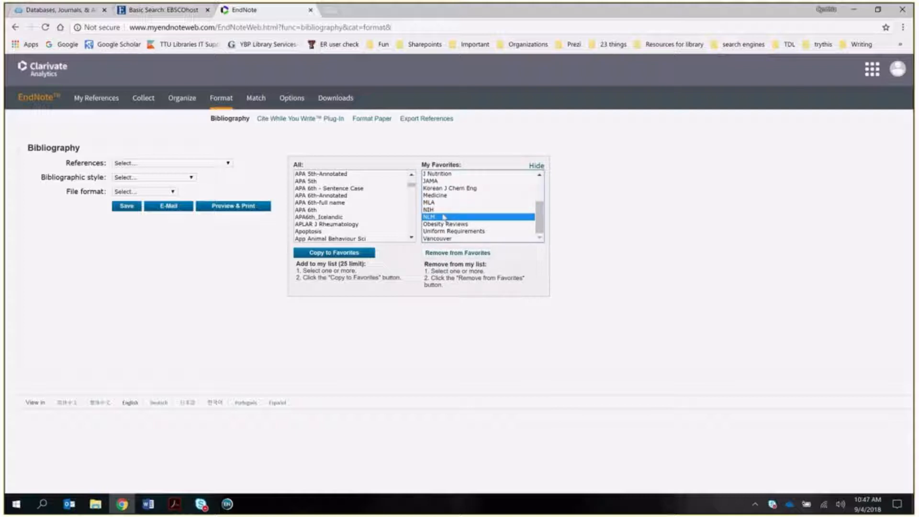
left_click(434, 203)
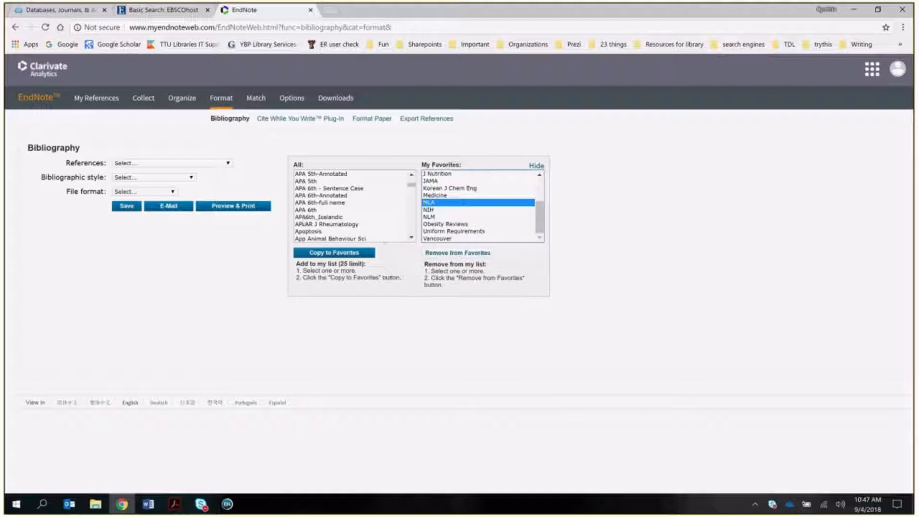
left_click(302, 210)
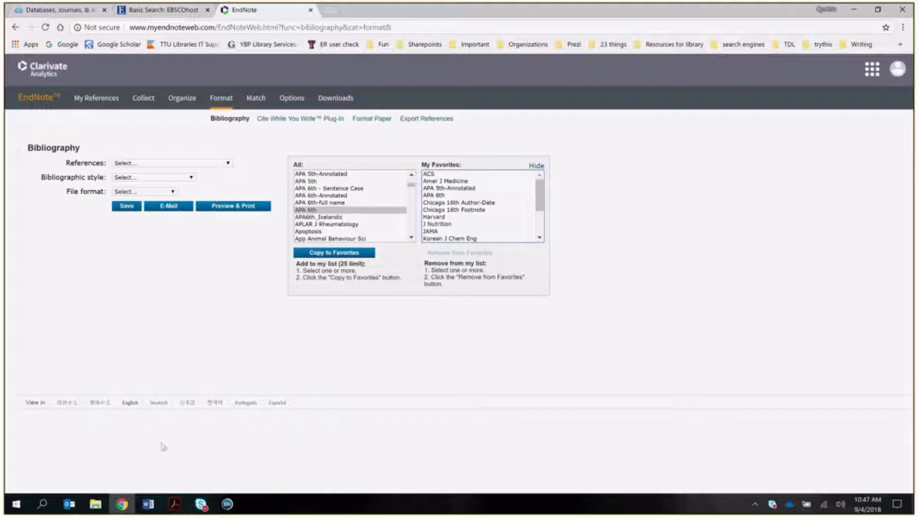
- Read through the EndNote import steps in the Acrobat setup guide, then return to Chrome
left_click(173, 505)
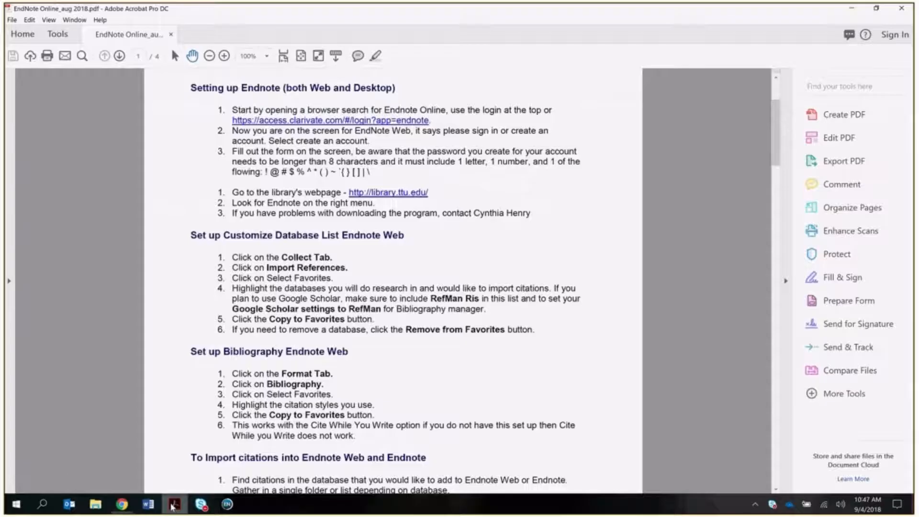
scroll(340, 279, "down", 1)
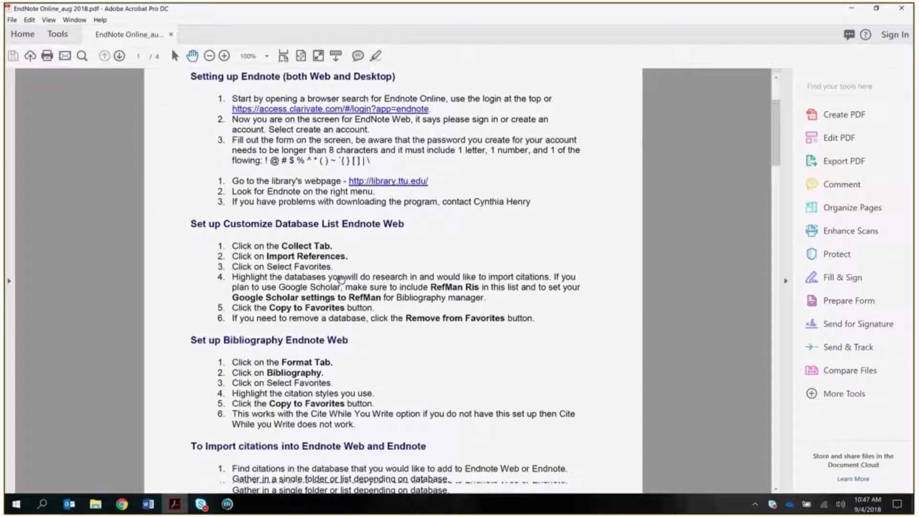
scroll(343, 292, "down", 5)
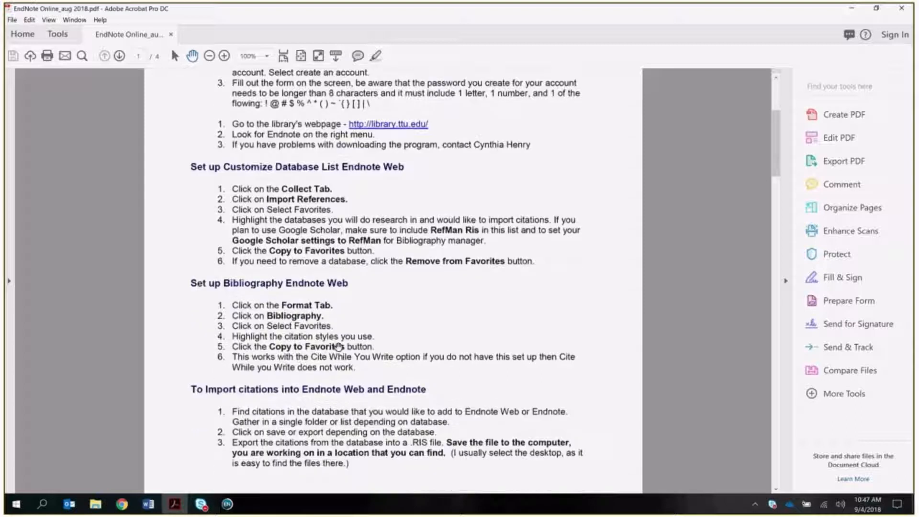
scroll(447, 341, "down", 8)
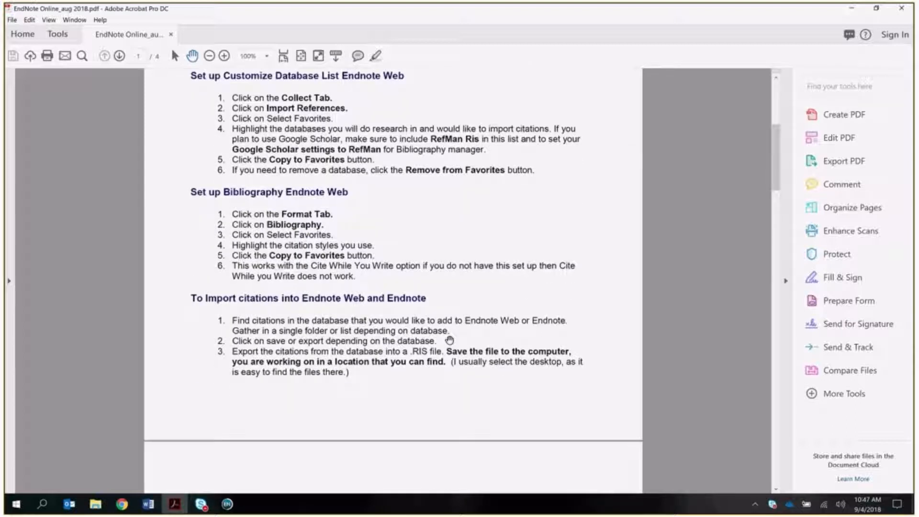
scroll(447, 341, "down", 3)
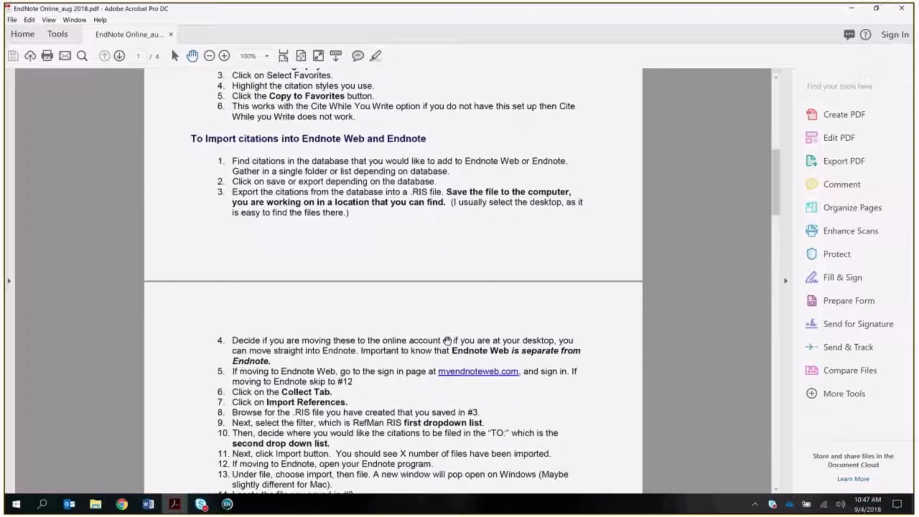
scroll(447, 343, "down", 1)
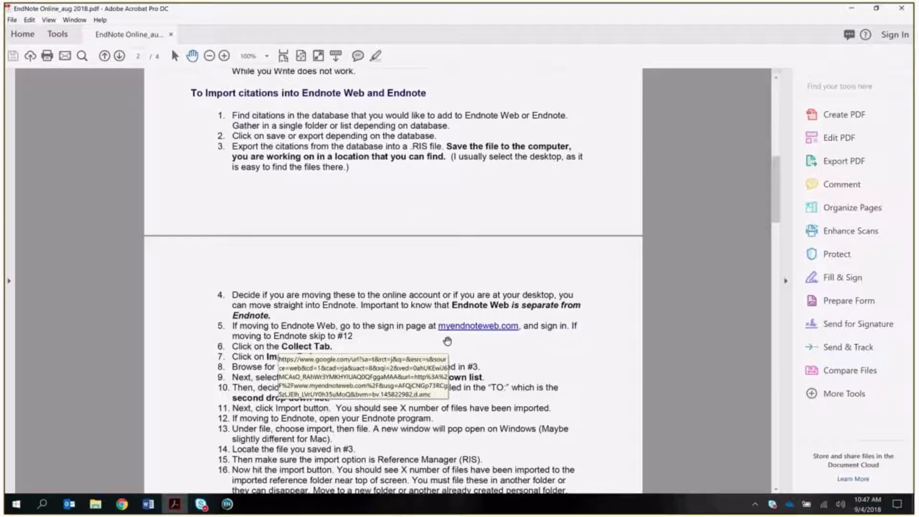
left_click(122, 503)
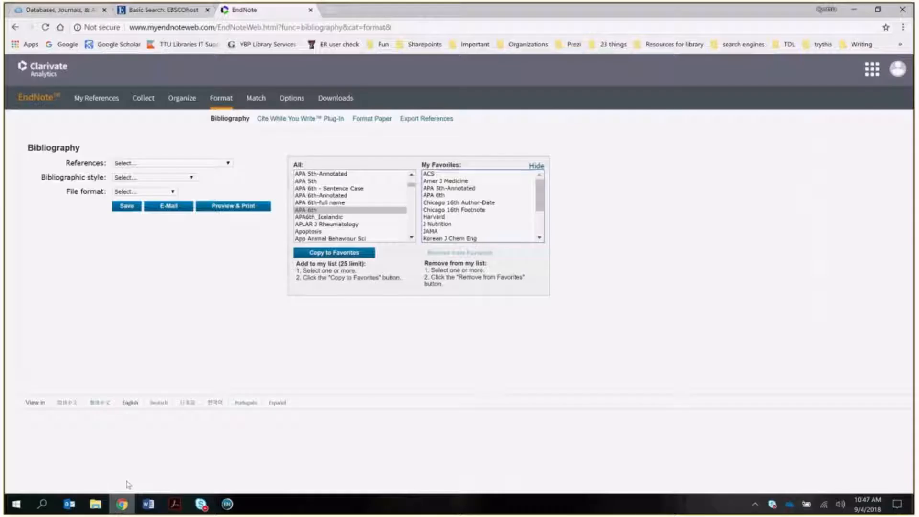
- On the EBSCOhost tab, show the Business Source Complete database and open Advanced Search
left_click(149, 10)
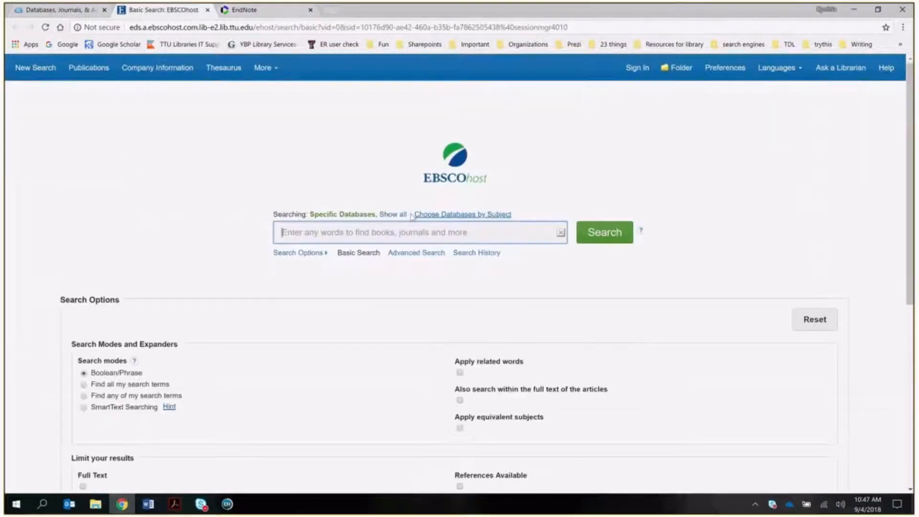
left_click(392, 215)
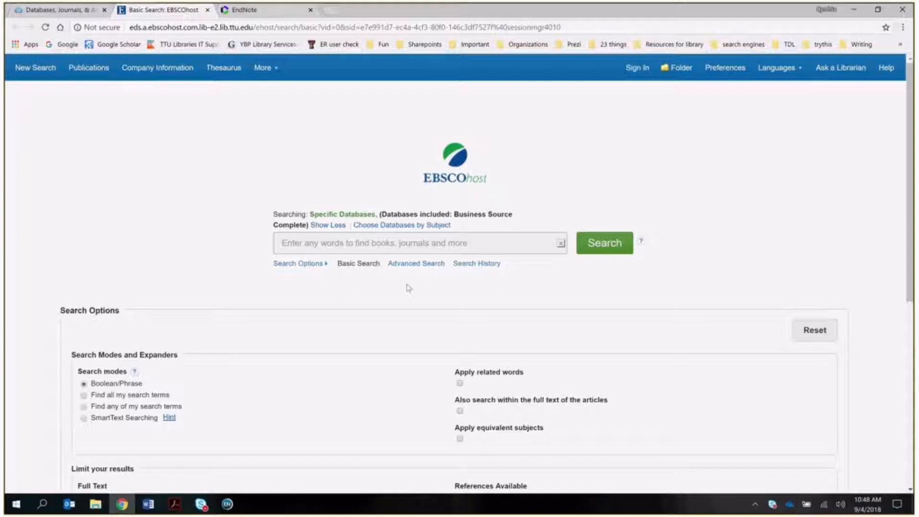
left_click(417, 266)
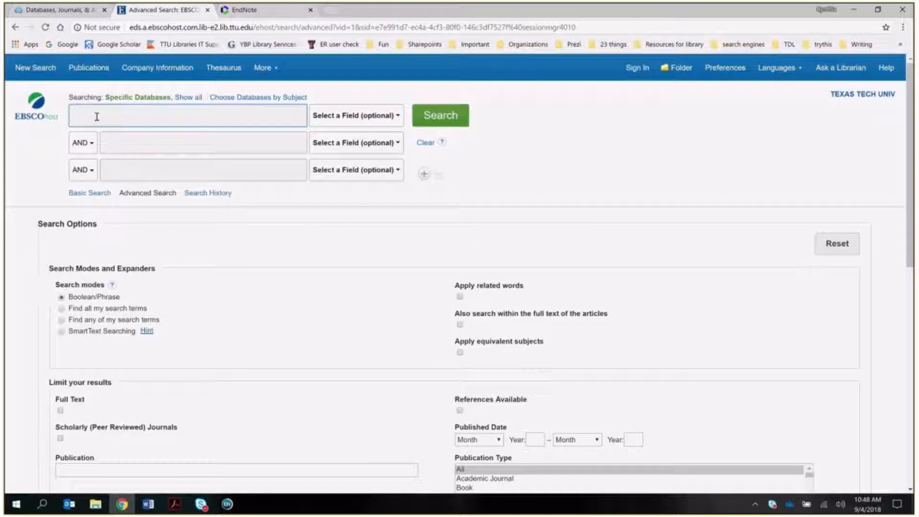
- Search 'retail' AND 'consumer behavior', limited to Scholarly (Peer Reviewed) Journals, yielding 4,744 results
type("retail")
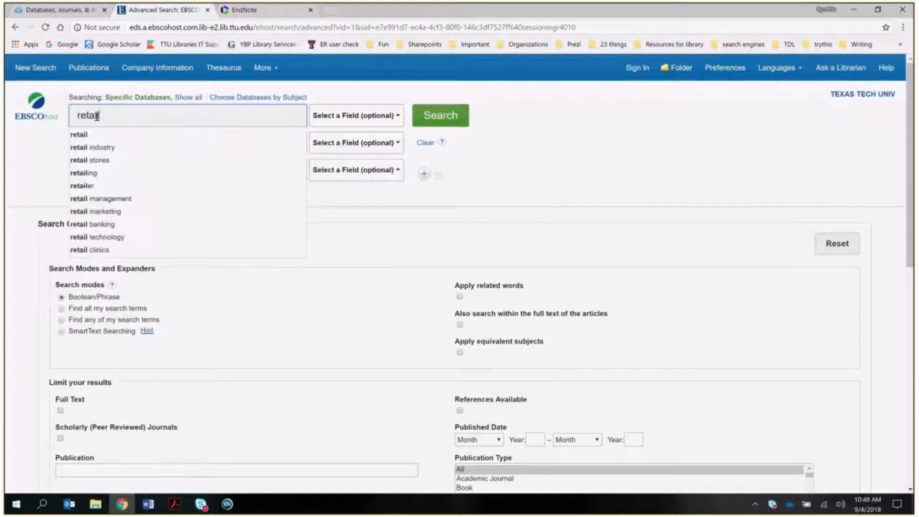
left_click(149, 148)
type("consu")
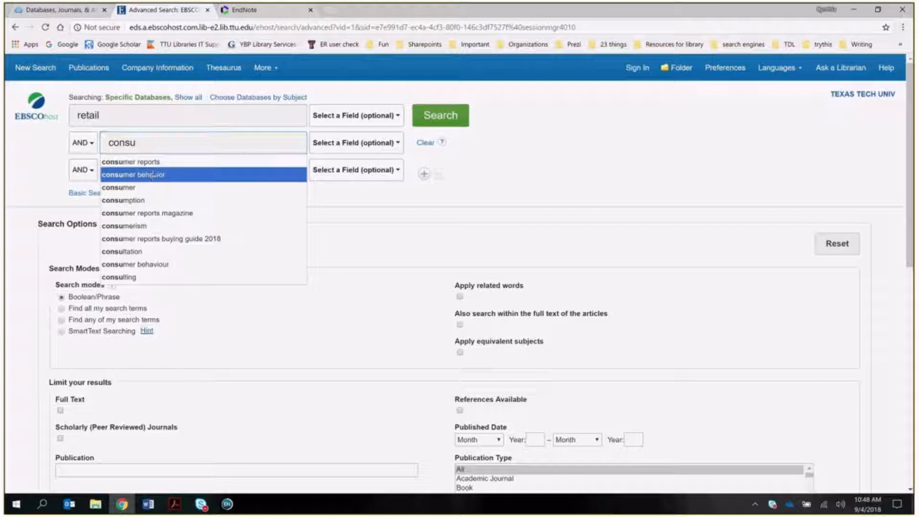
left_click(154, 175)
left_click(461, 120)
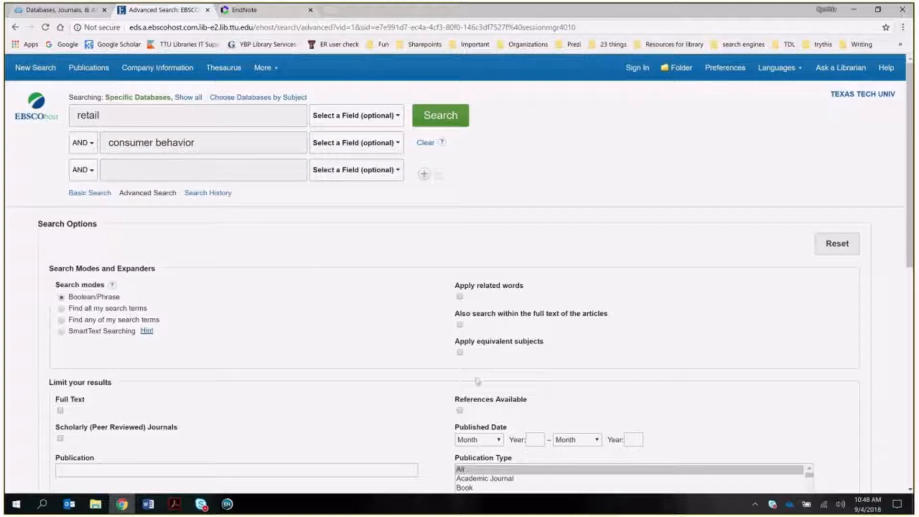
left_click(60, 438)
left_click(448, 118)
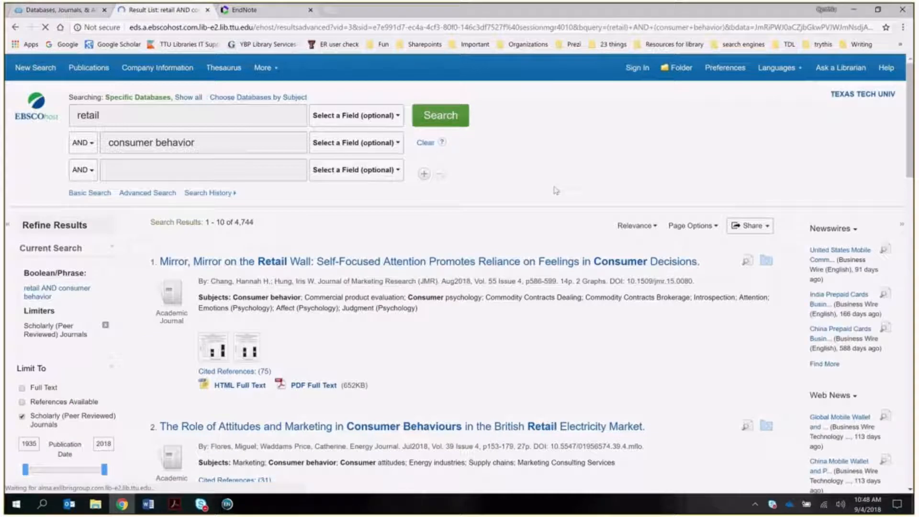
scroll(488, 345, "down", 1)
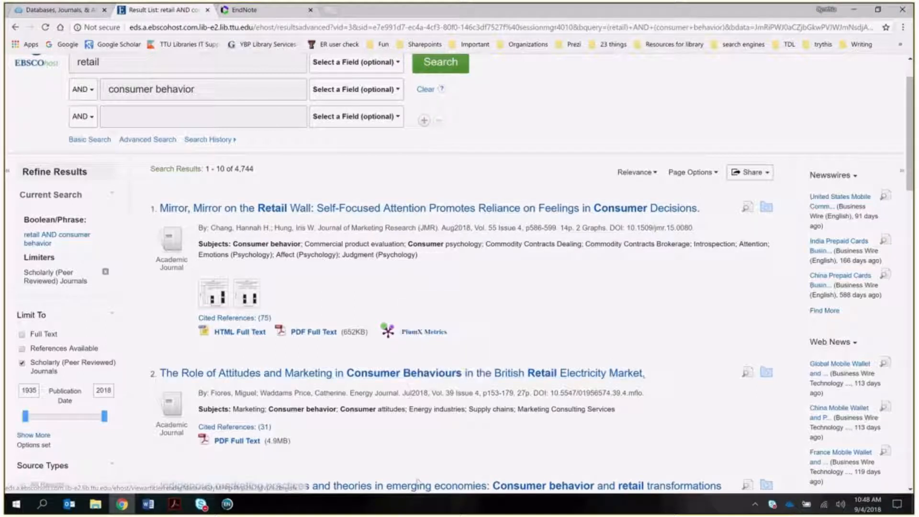
scroll(408, 452, "down", 1)
scroll(408, 452, "down", 1)
scroll(403, 439, "down", 2)
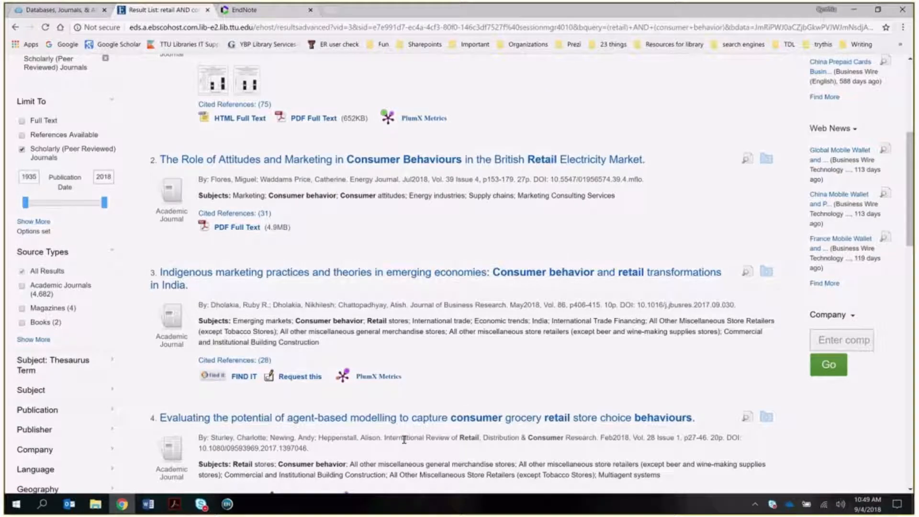
scroll(404, 439, "up", 5)
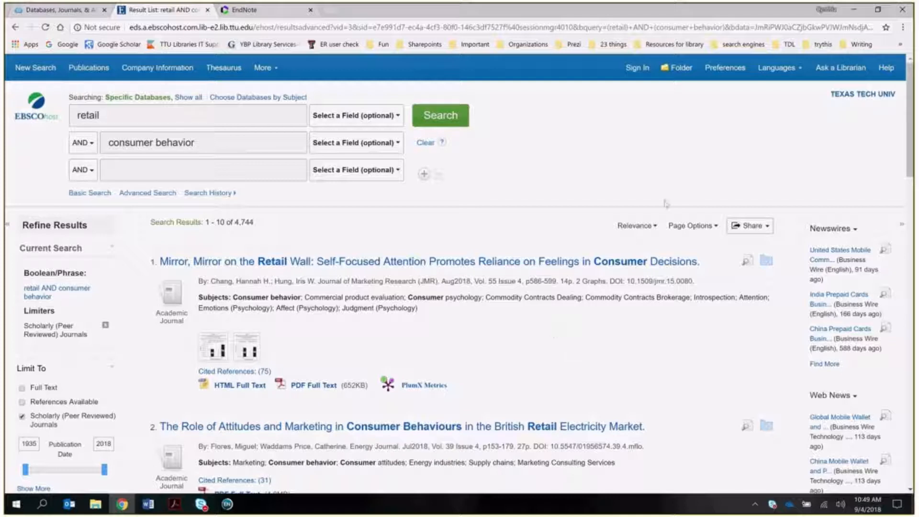
- Add results 1 and 2, plus the Indigenous marketing article from its record, to the folder
left_click(767, 261)
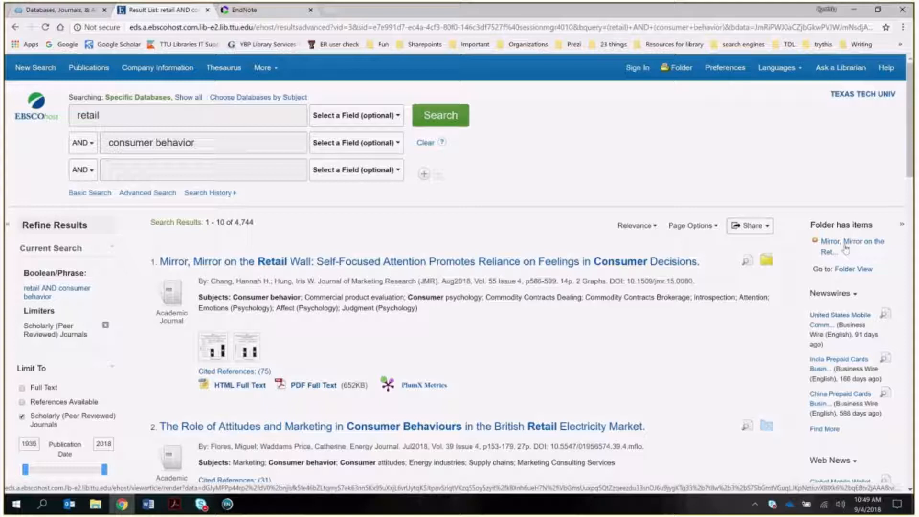
left_click(766, 427)
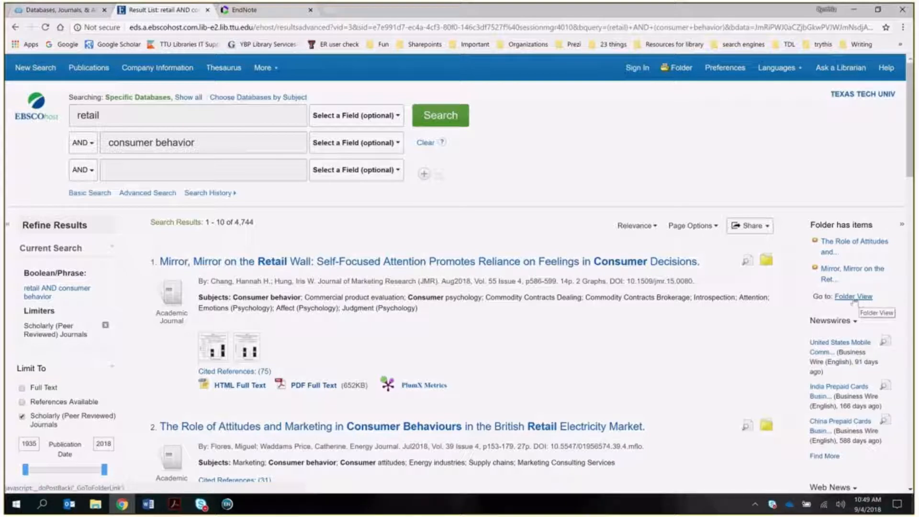
scroll(536, 342, "down", 1)
scroll(536, 342, "down", 4)
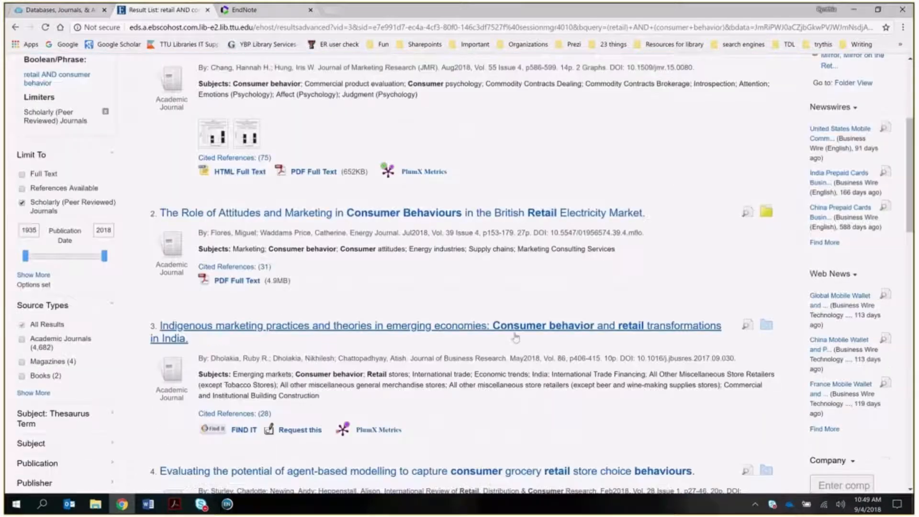
left_click(373, 330)
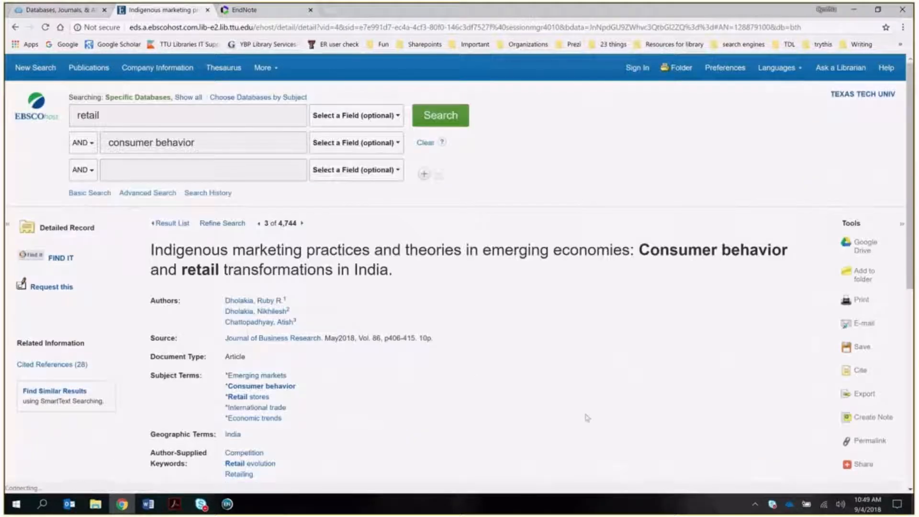
scroll(580, 407, "down", 1)
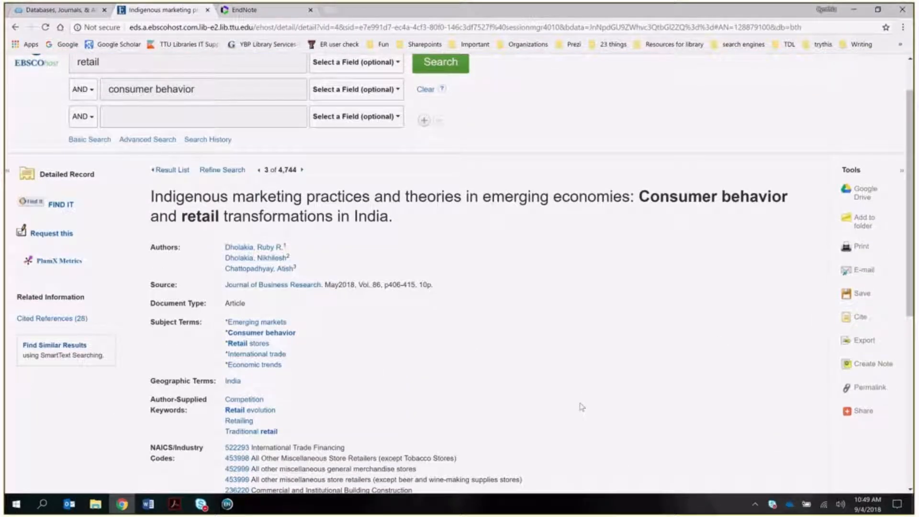
left_click(864, 222)
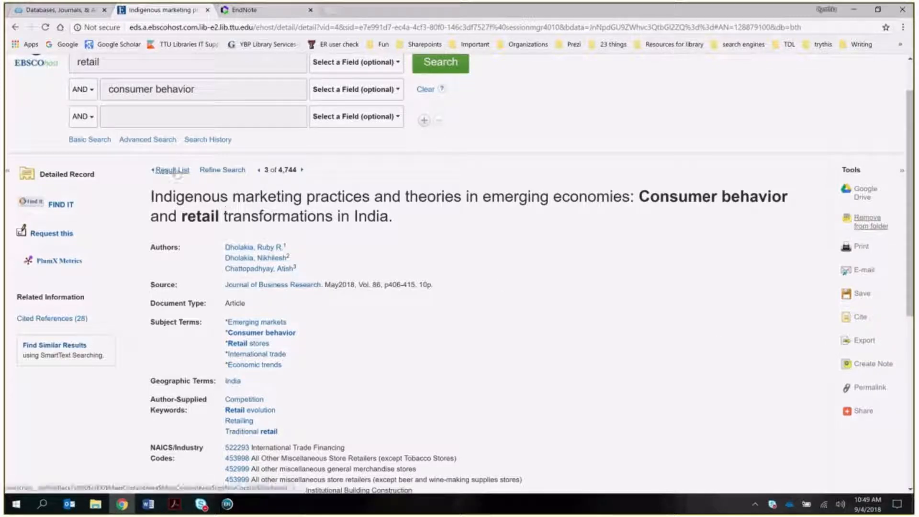
left_click(174, 171)
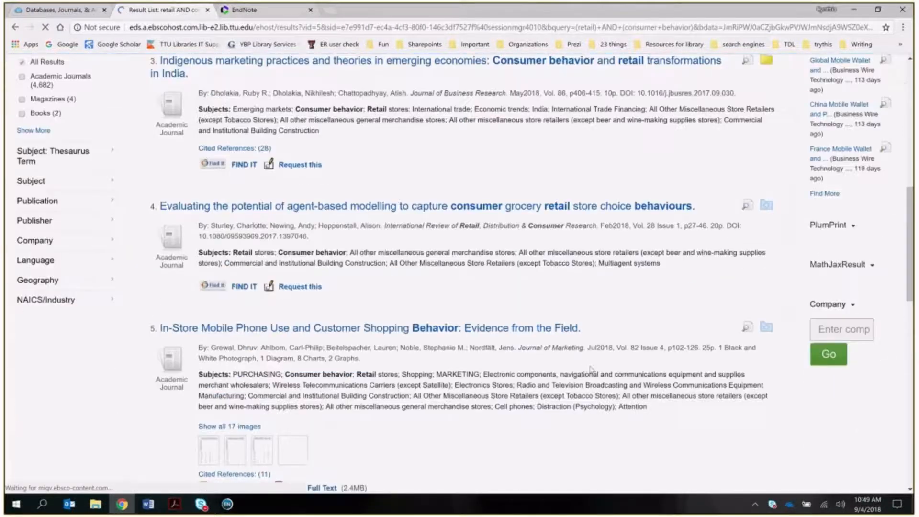
- Add the fourth result to the folder and open Folder View
scroll(732, 300, "up", 5)
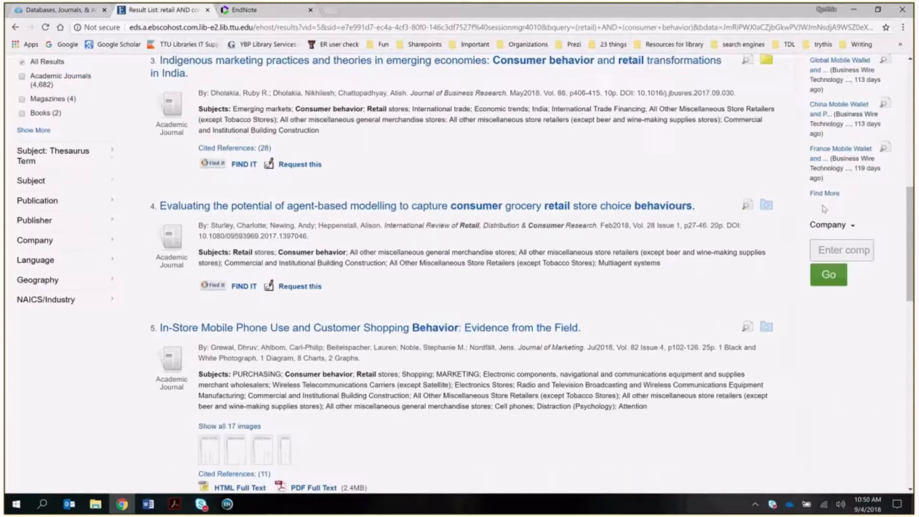
scroll(821, 225, "up", 8)
scroll(814, 243, "up", 1)
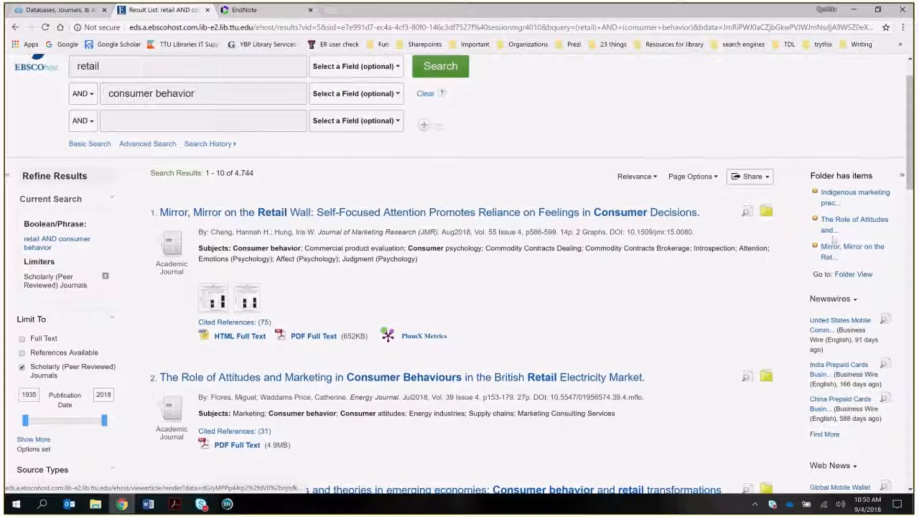
scroll(683, 350, "down", 3)
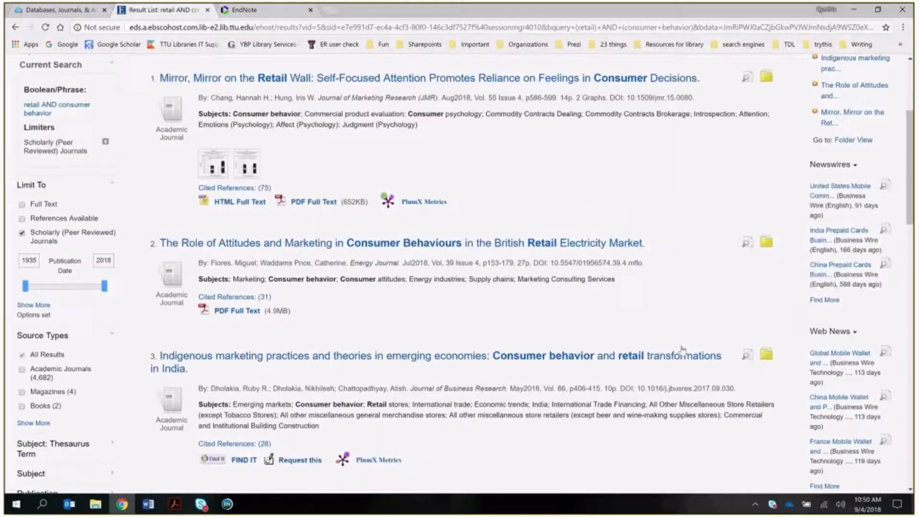
scroll(766, 478, "down", 1)
left_click(766, 477)
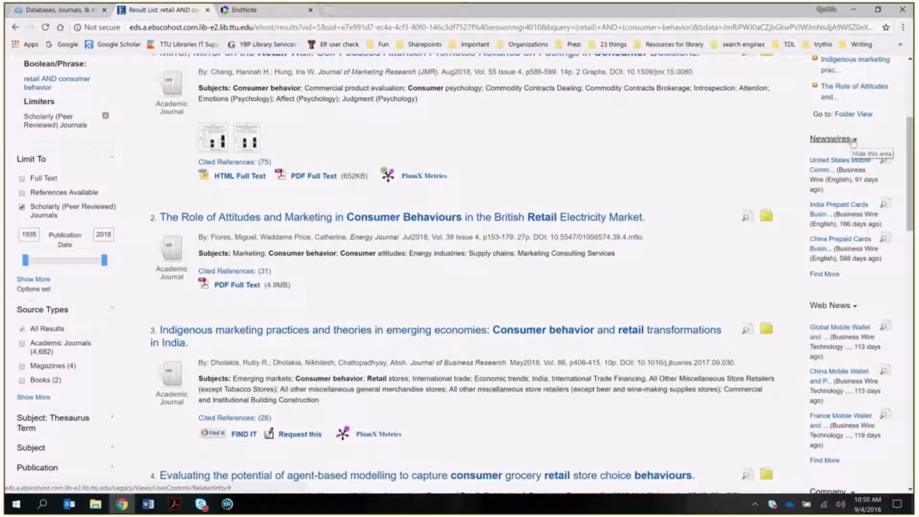
scroll(853, 146, "up", 2)
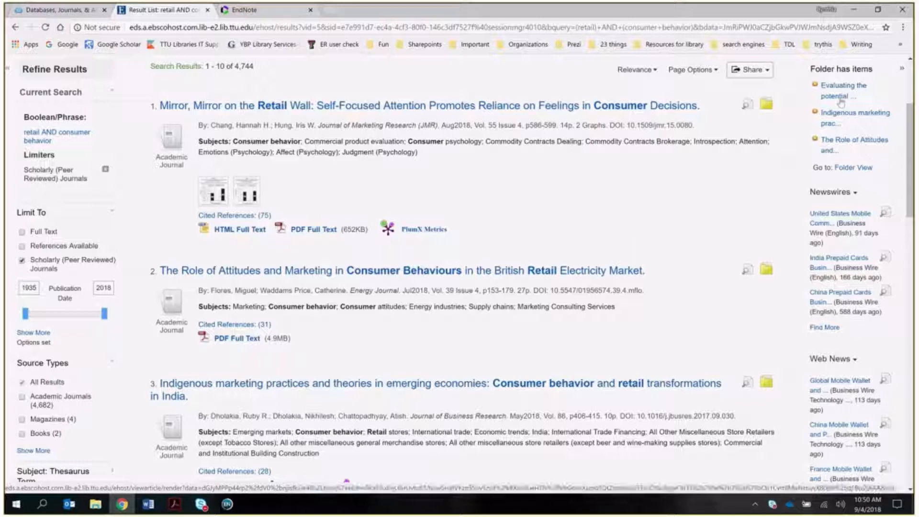
scroll(840, 101, "up", 1)
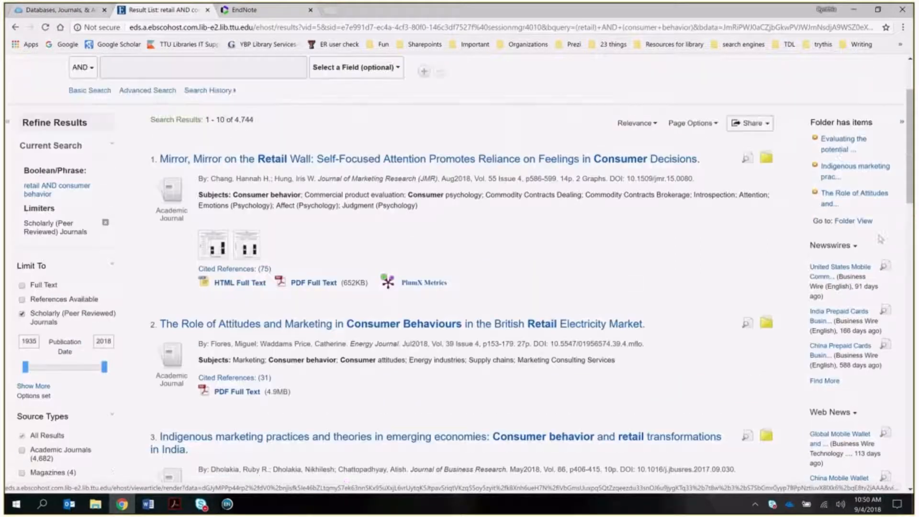
left_click(854, 223)
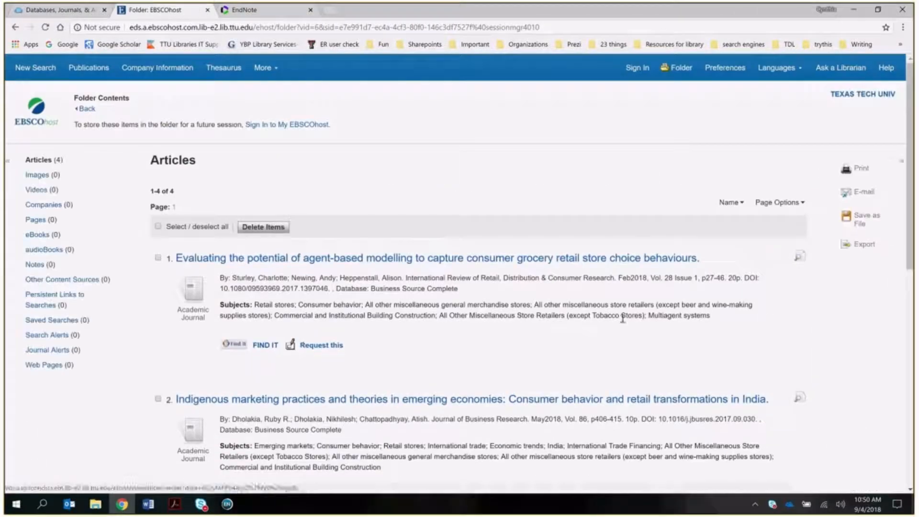
- Look over the four folder articles and tick the checkboxes for items 2 and 3
scroll(600, 318, "down", 9)
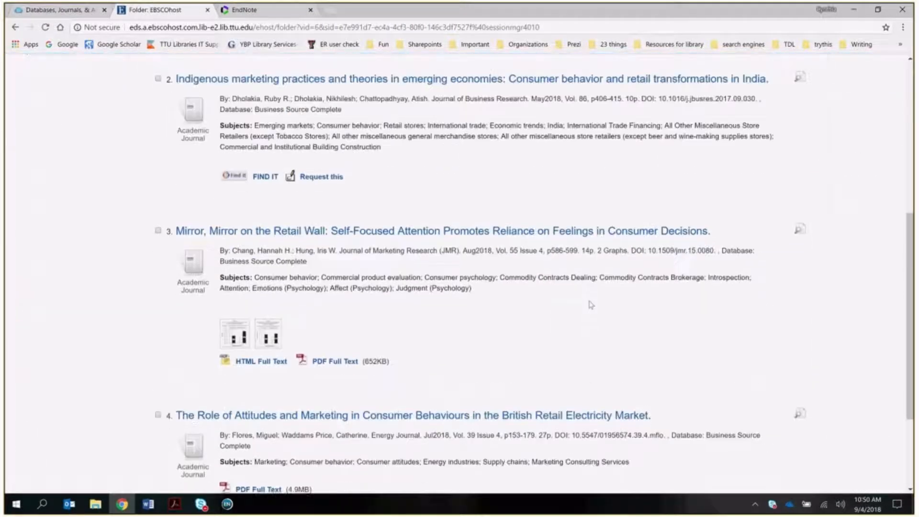
scroll(590, 304, "up", 7)
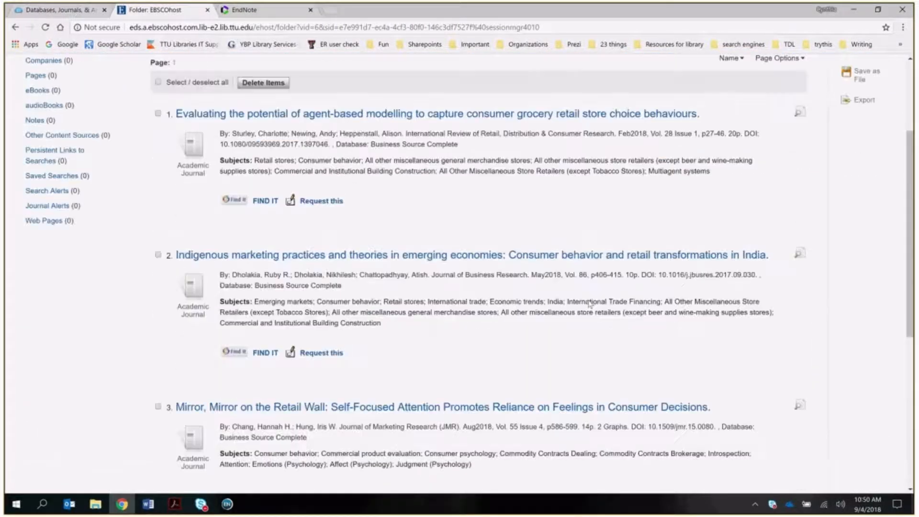
scroll(590, 302, "up", 3)
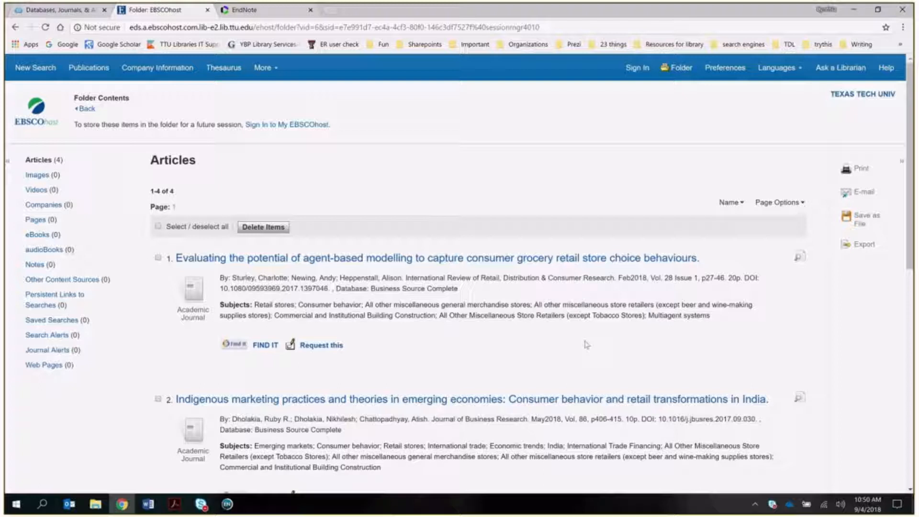
scroll(527, 299, "down", 1)
scroll(522, 295, "down", 5)
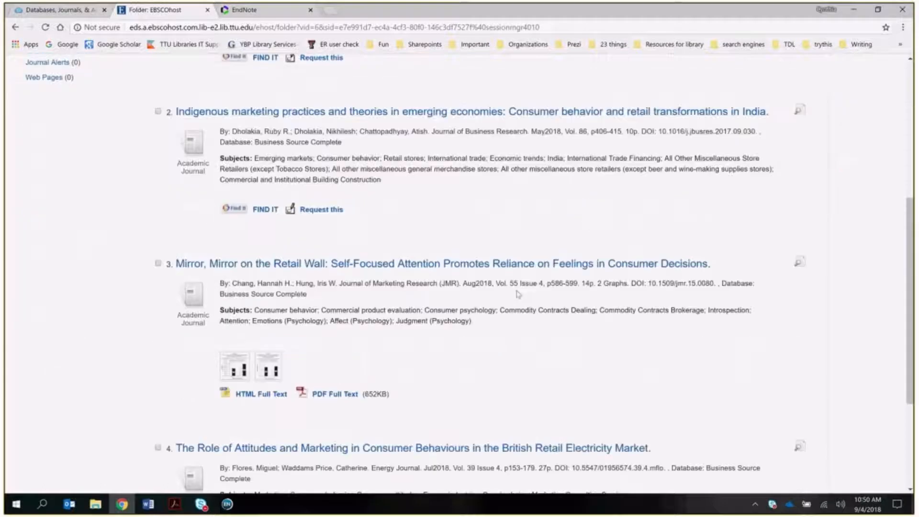
scroll(517, 293, "up", 4)
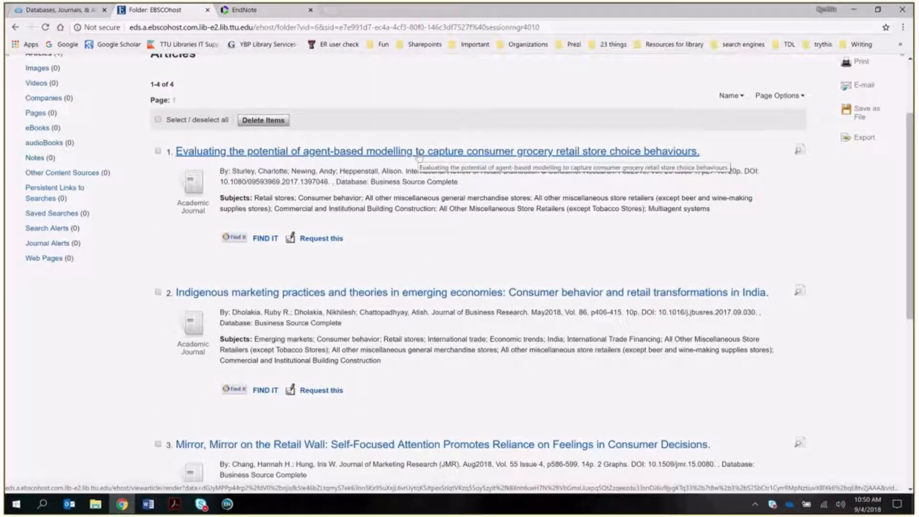
scroll(437, 248, "down", 1)
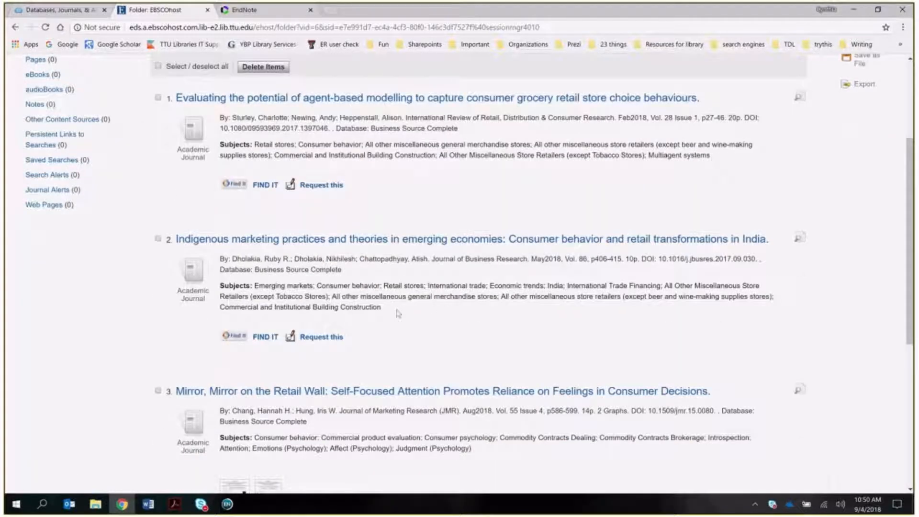
left_click(158, 241)
left_click(157, 389)
- Tick Select / deselect all so all four folder articles are checked
scroll(475, 377, "down", 2)
scroll(476, 377, "down", 1)
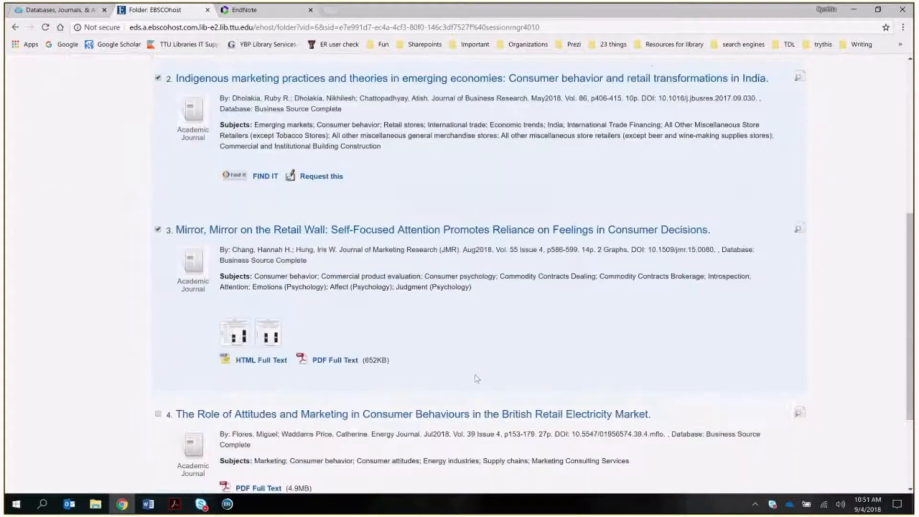
scroll(476, 378, "up", 5)
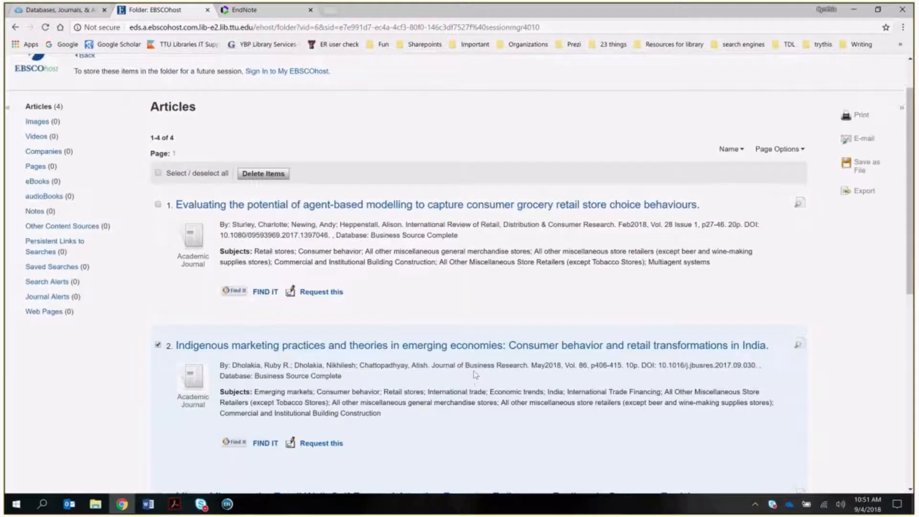
left_click(158, 174)
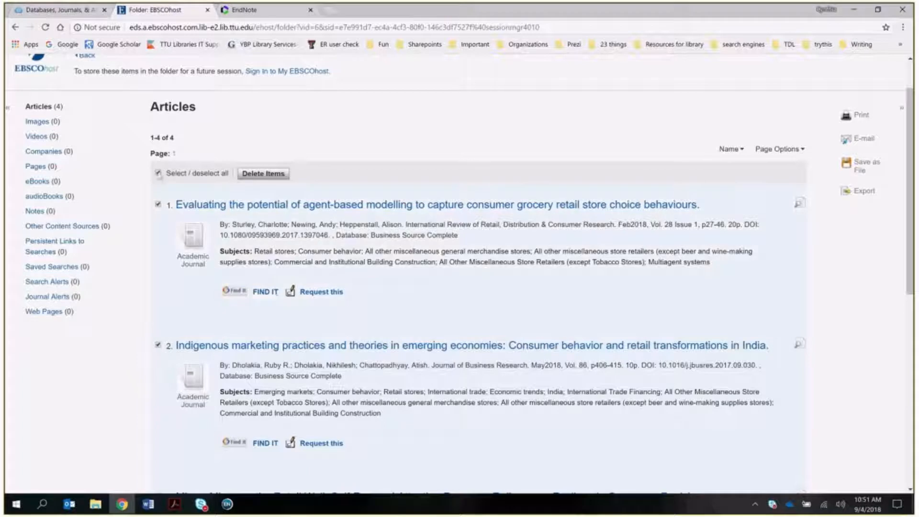
scroll(354, 328, "down", 6)
scroll(476, 353, "down", 2)
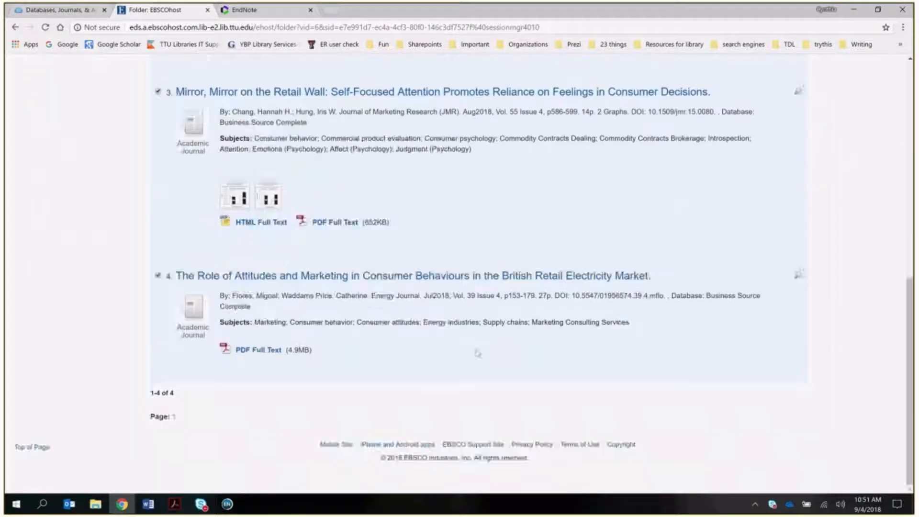
scroll(476, 349, "up", 5)
scroll(476, 349, "up", 5)
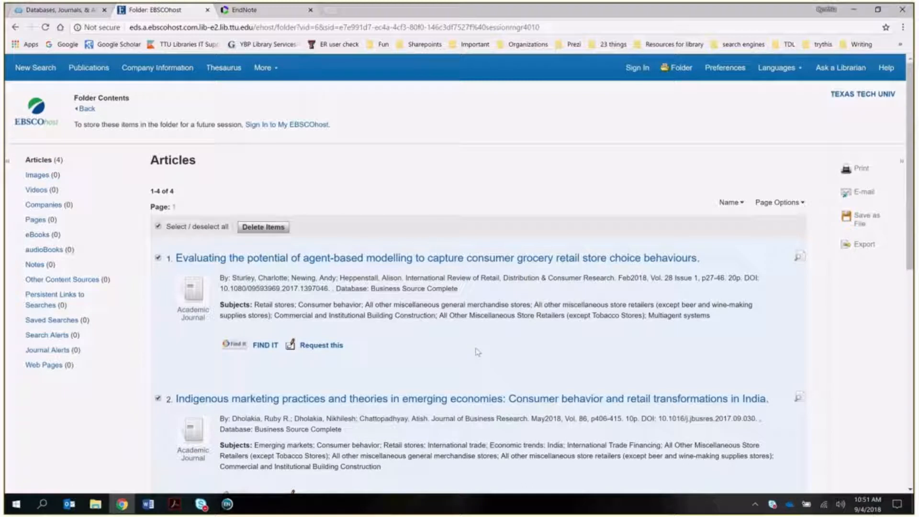
scroll(477, 351, "down", 2)
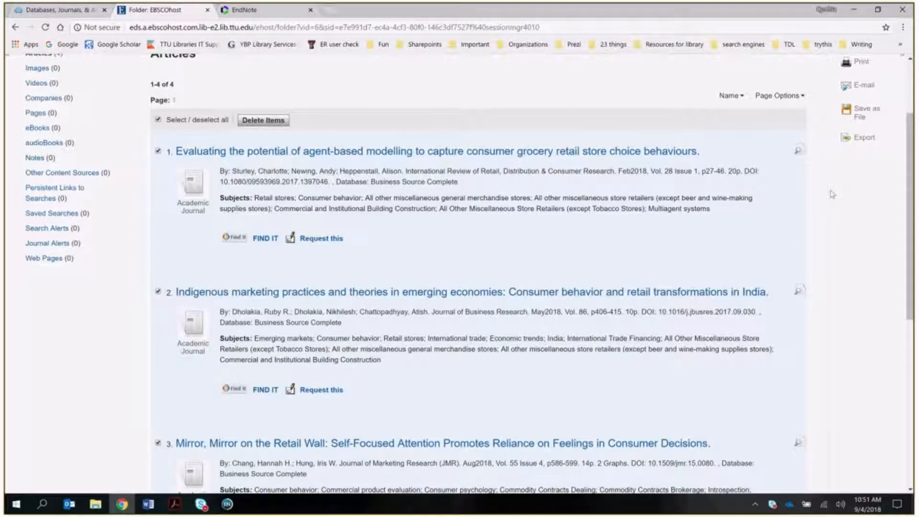
scroll(833, 195, "up", 1)
- Export the four EBSCOhost folder articles in RIS format, saving them as delivery.ris
left_click(864, 196)
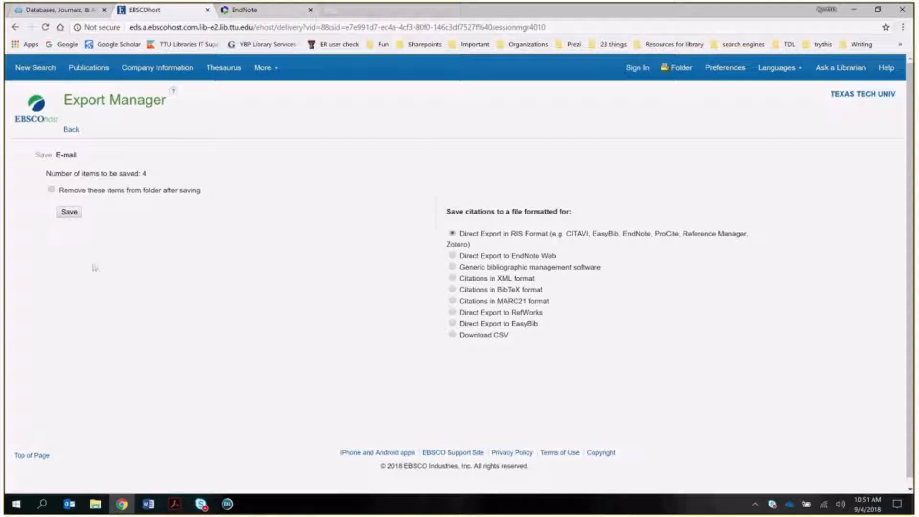
mouse_move(232, 507)
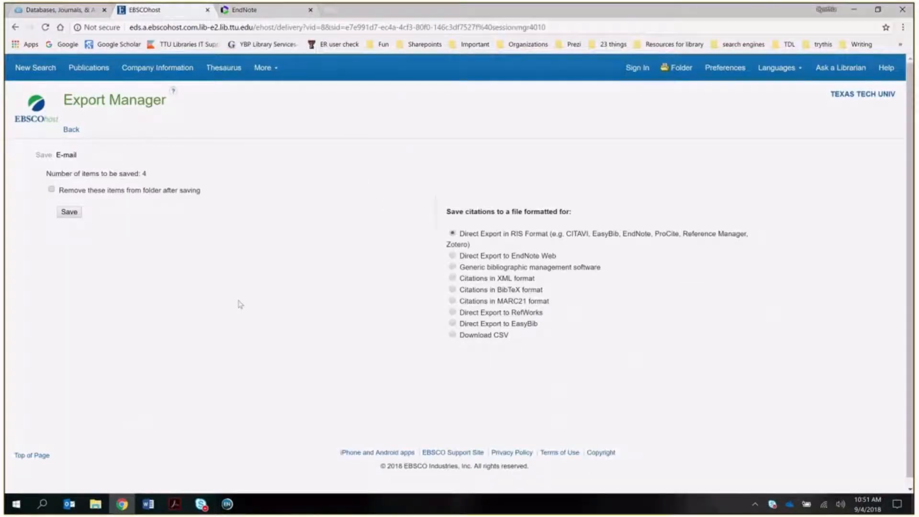
left_click(70, 212)
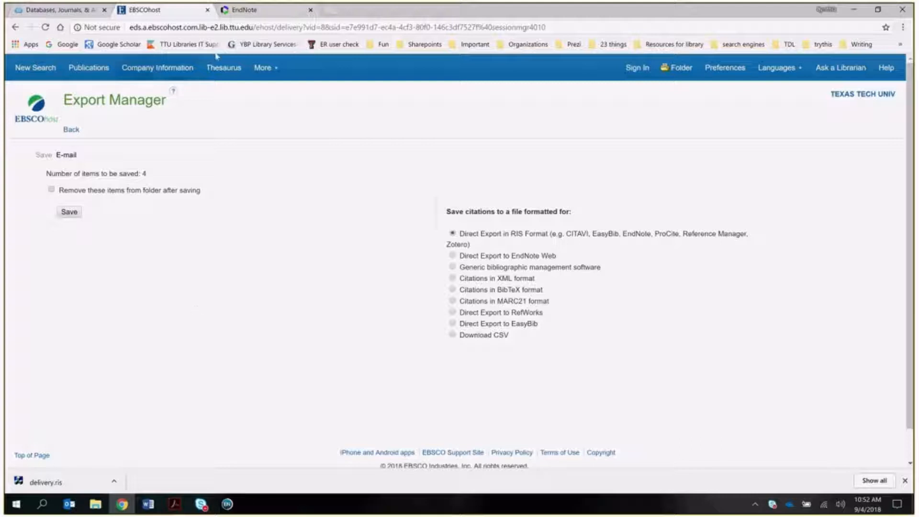
- Bring up EndNote Online's Import References page and open the downloaded delivery.ris file
left_click(257, 14)
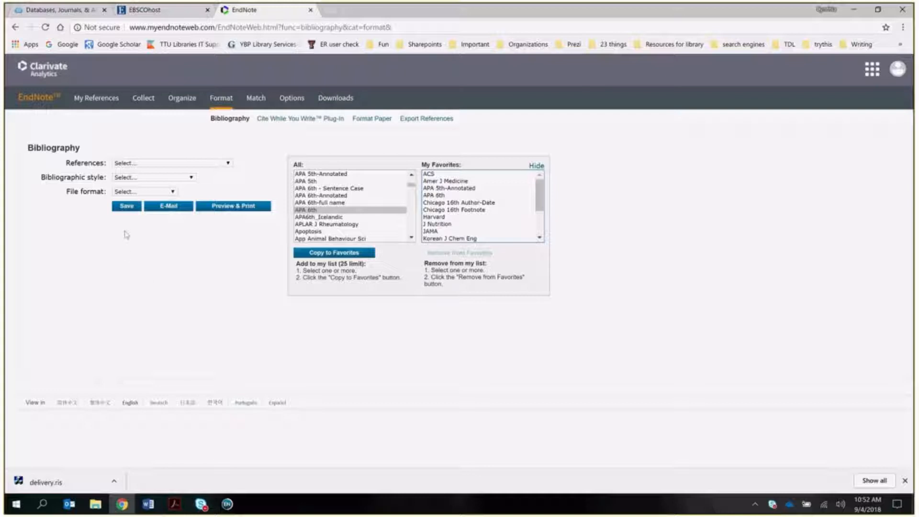
mouse_move(142, 105)
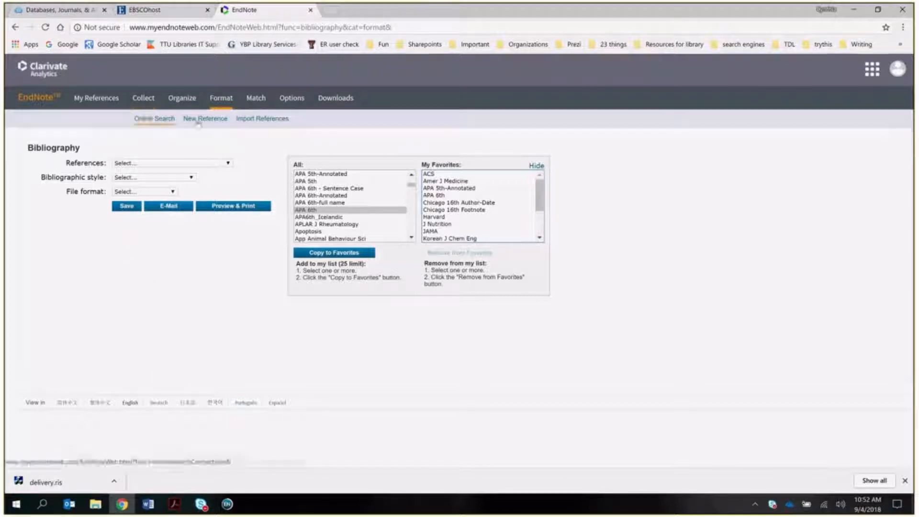
left_click(252, 119)
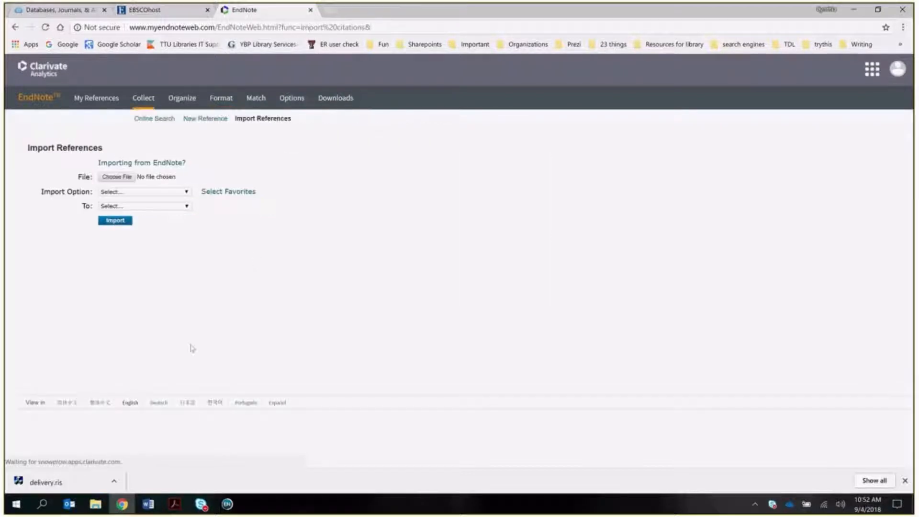
right_click(70, 479)
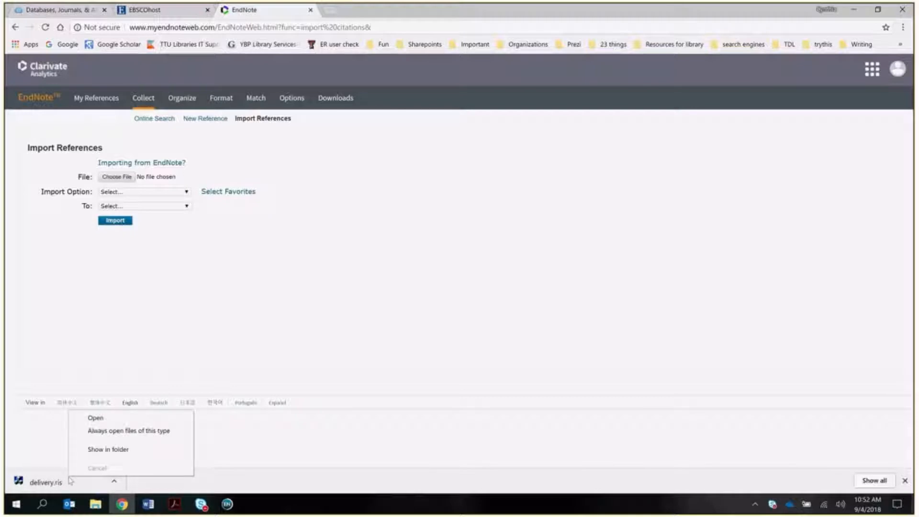
left_click(96, 418)
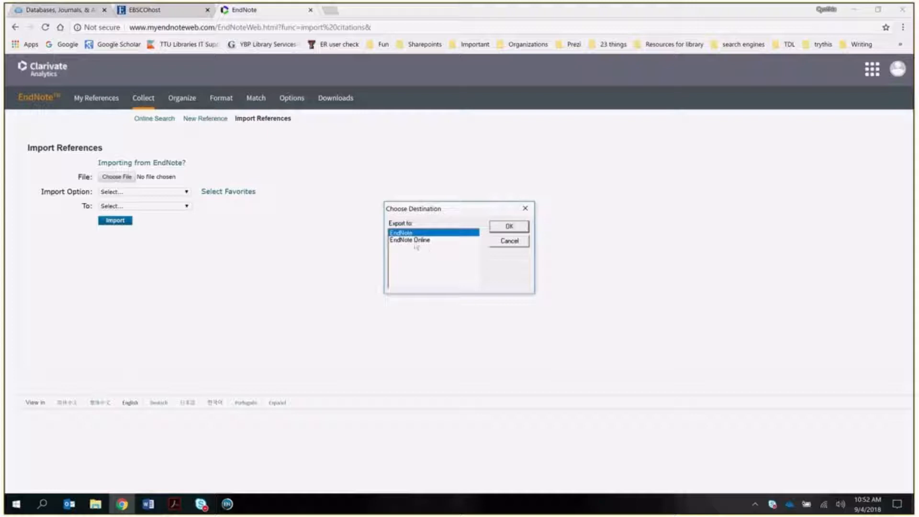
- Choose EndNote Online as the import destination and log in with the account e-mail and password
left_click(416, 240)
left_click(514, 229)
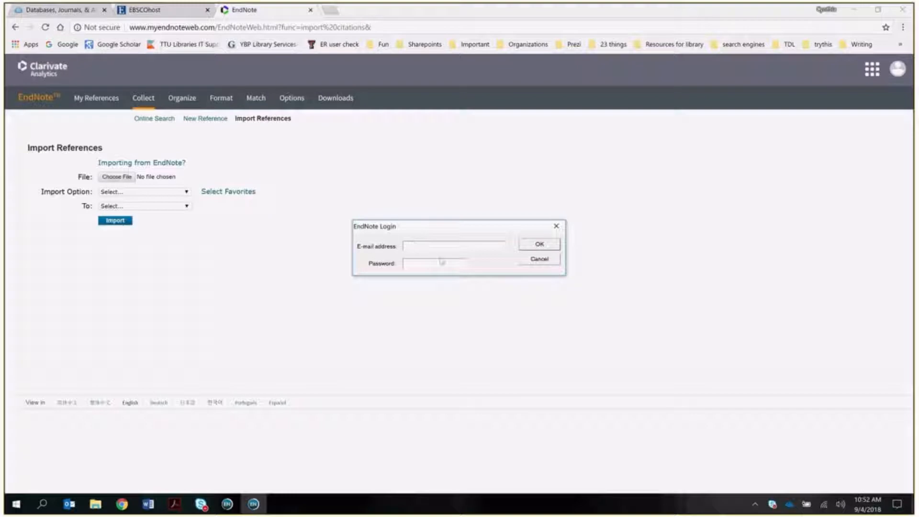
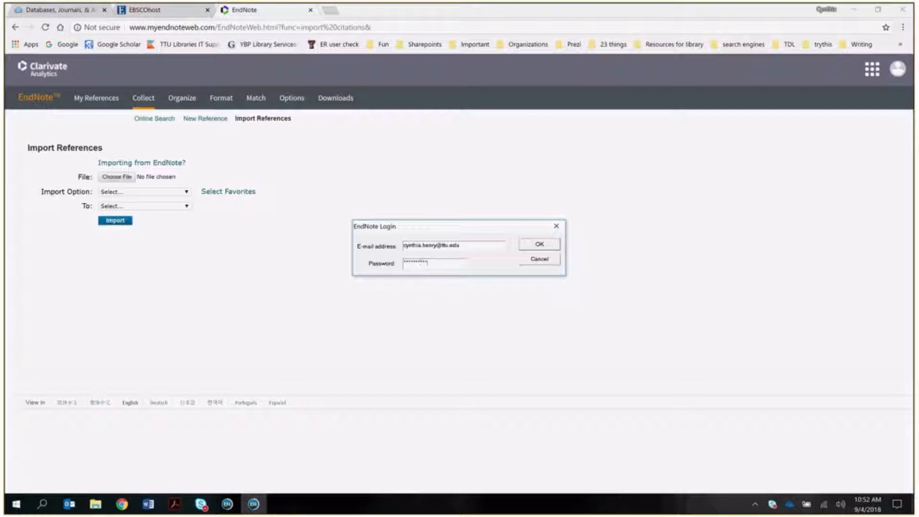
left_click(536, 245)
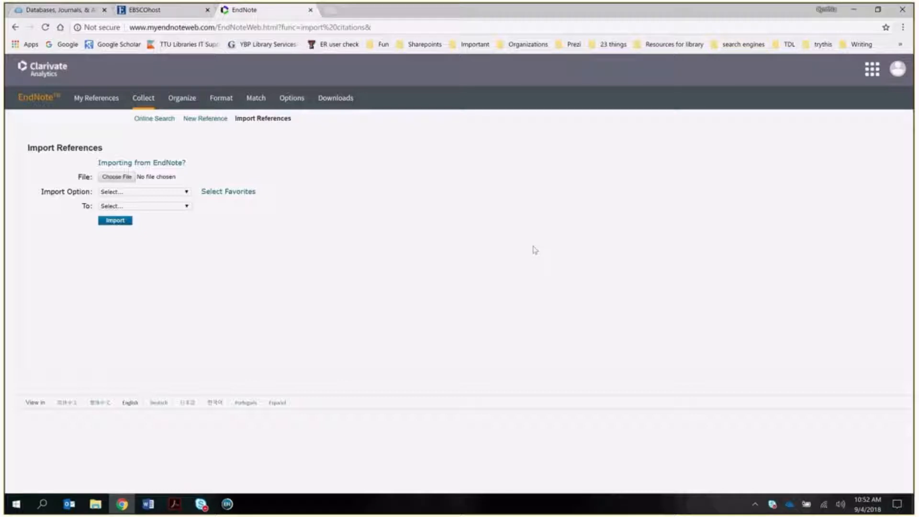
- Dismiss the '4 references exported' notice and reload My References to show 1107 records
left_click(86, 101)
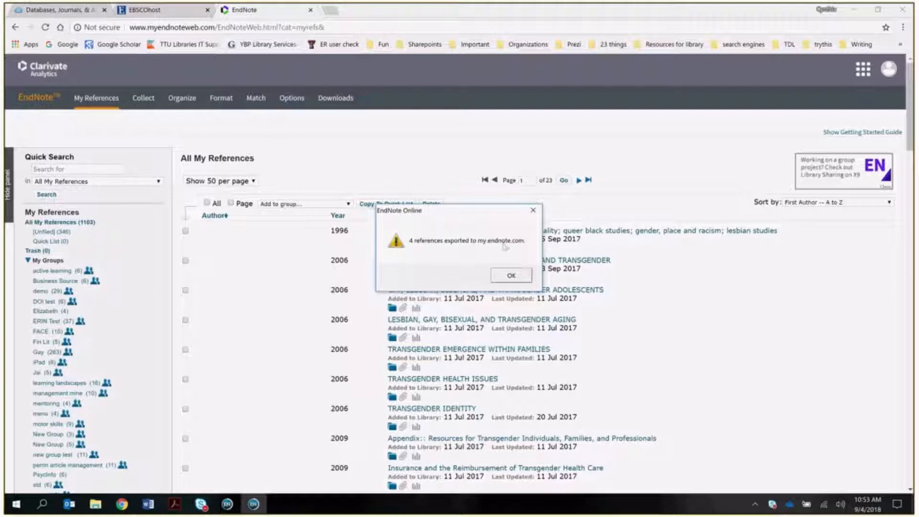
left_click(511, 276)
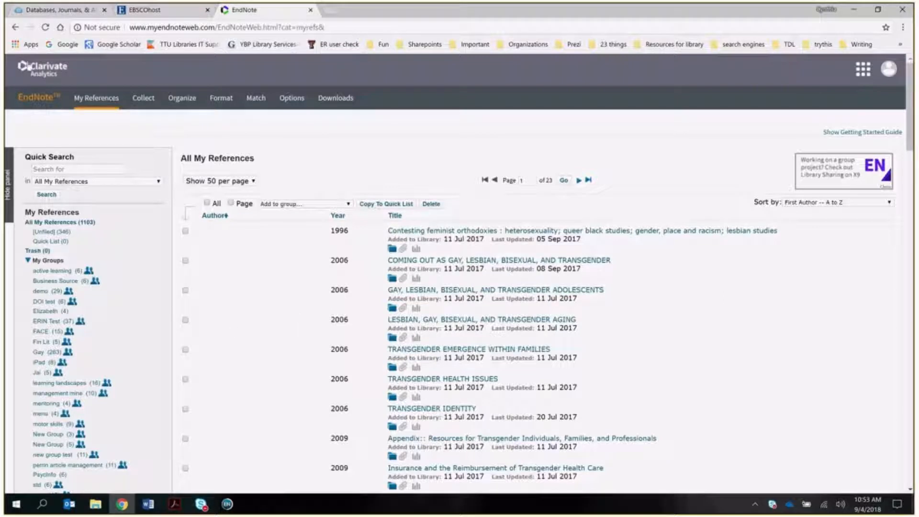
left_click(45, 27)
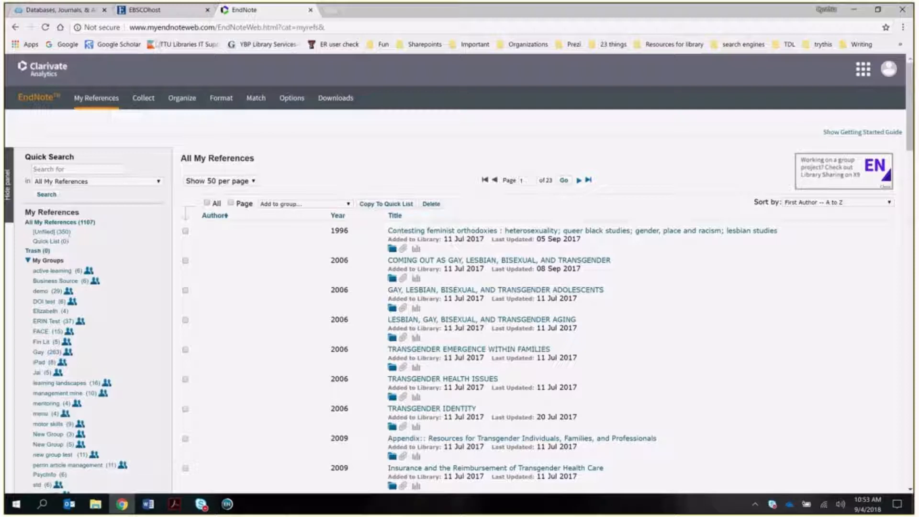
left_click(174, 14)
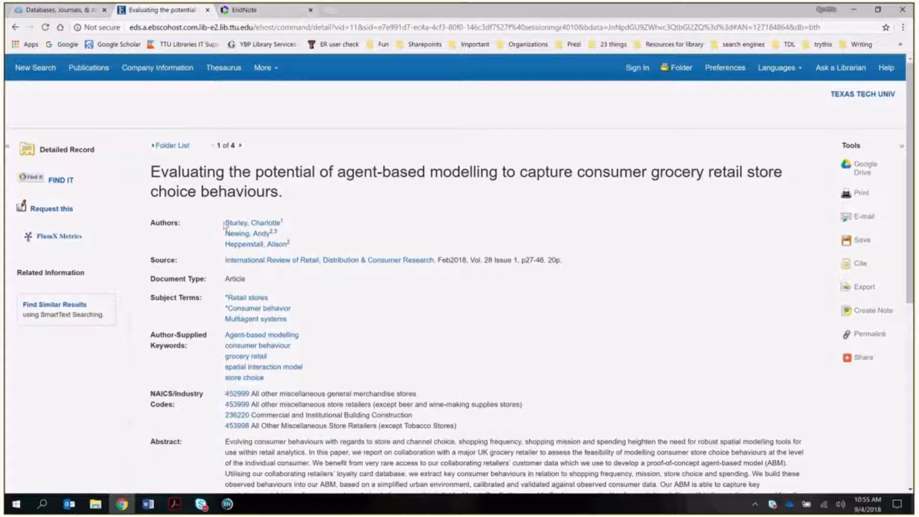
- Quick-search EndNote Online for the copied first author, finding the 2018 agent-based modelling article
left_click_drag(225, 223, 282, 229)
key("ctrl+c")
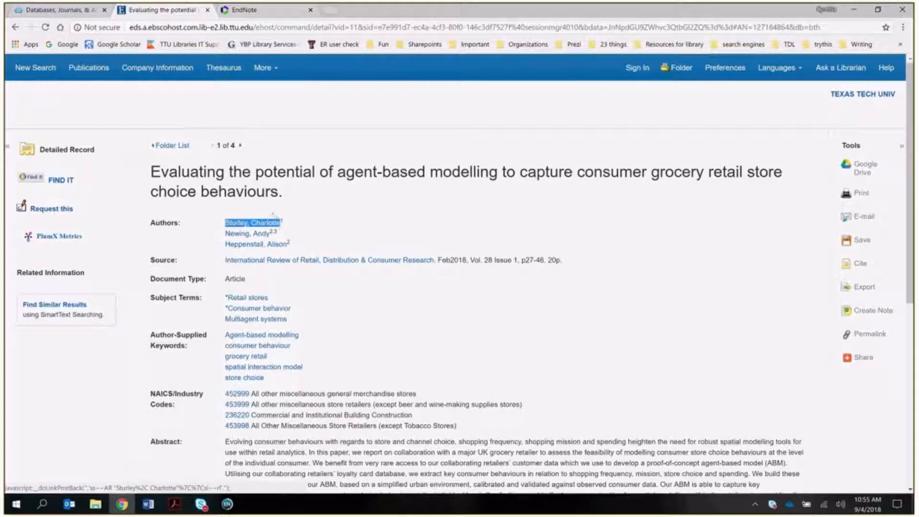
left_click(243, 11)
left_click(95, 160)
key("ctrl+v")
left_click(47, 186)
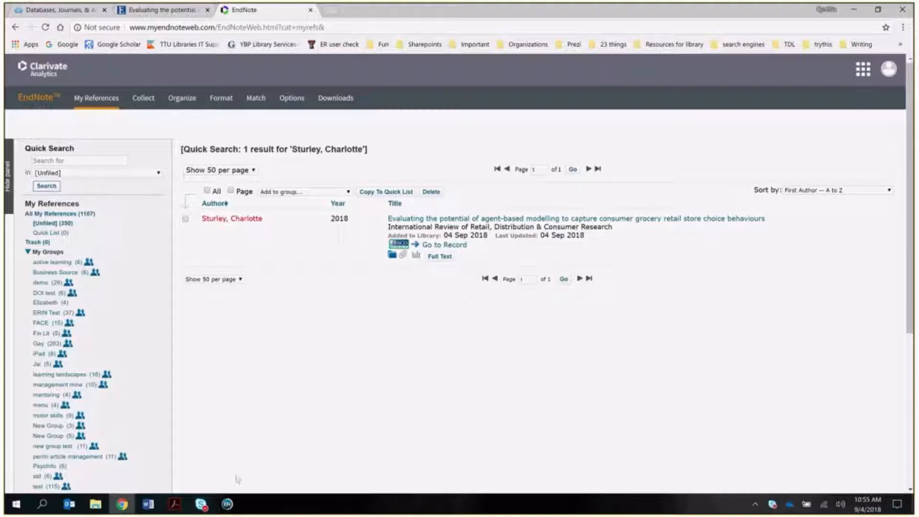
- Sync EndNote X8 so All References reaches 1107, checking it against the EBSCO record
mouse_move(227, 504)
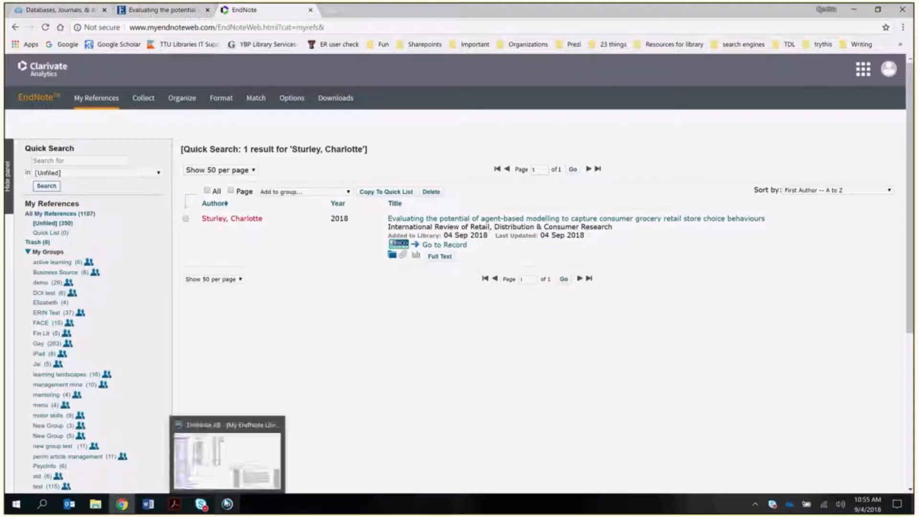
left_click(229, 463)
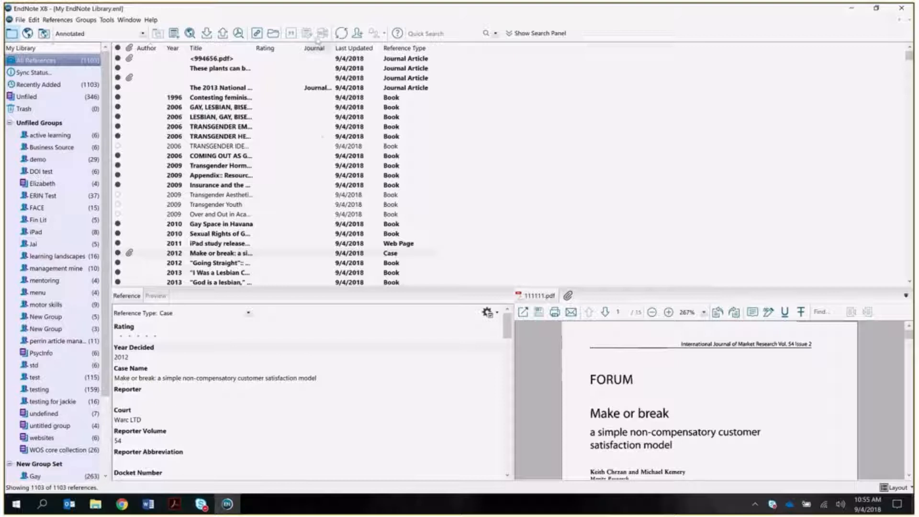
left_click(345, 36)
left_click(122, 503)
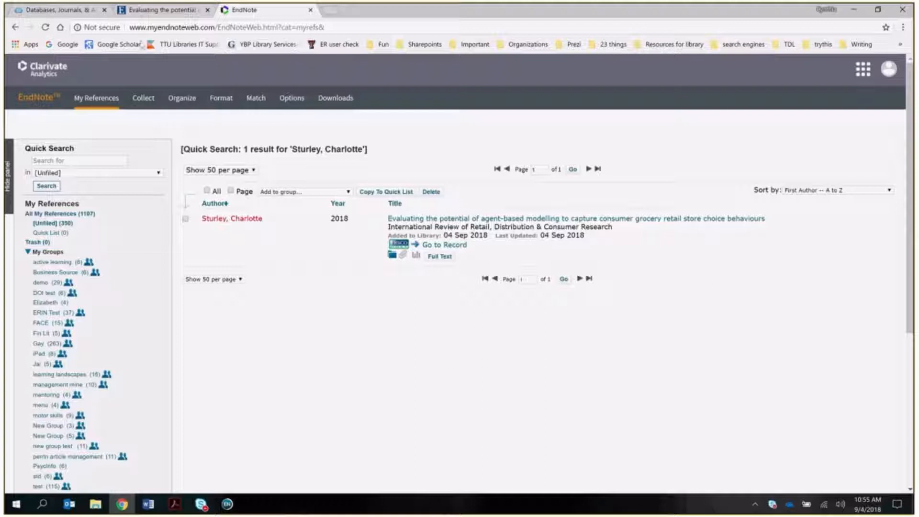
left_click(176, 15)
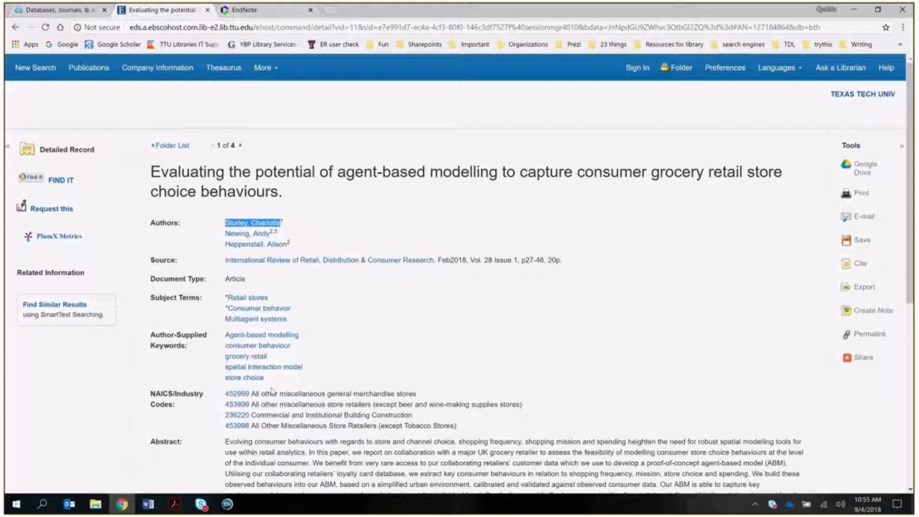
left_click(227, 504)
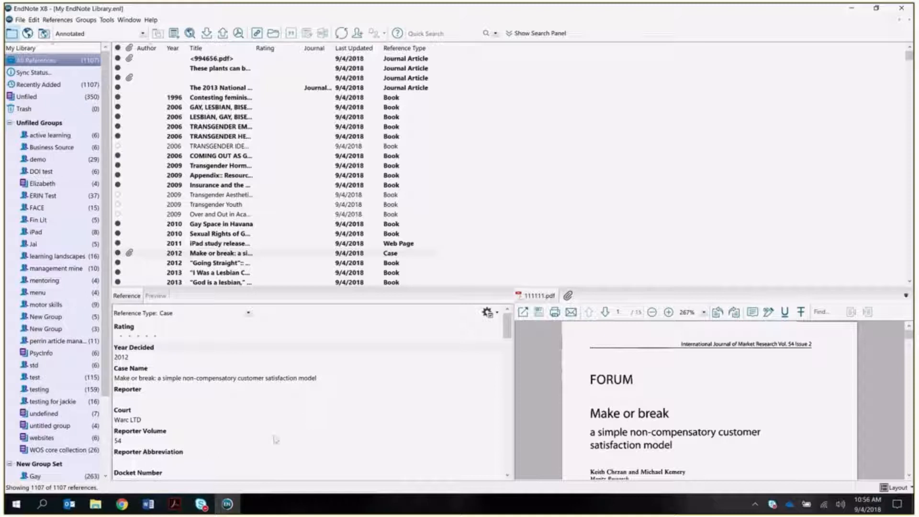
left_click(125, 511)
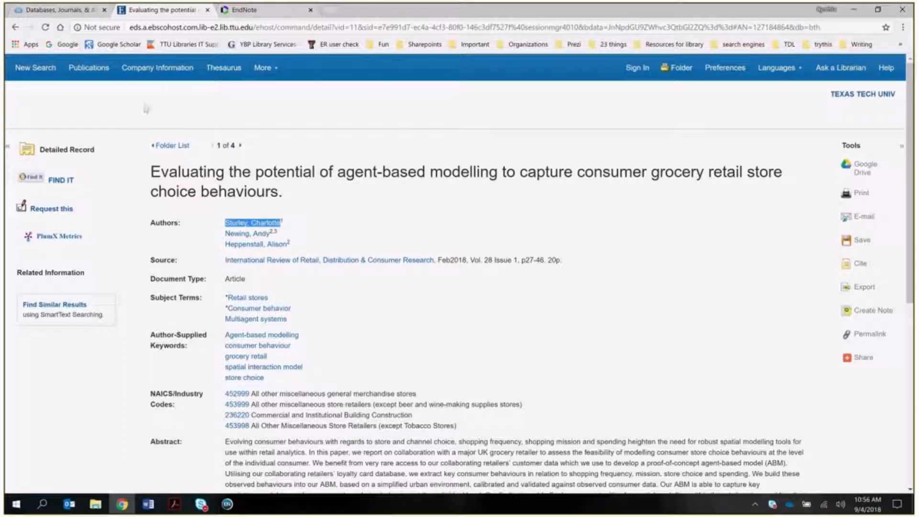
- Select all four articles in the EBSCOhost folder and delete them
left_click(172, 146)
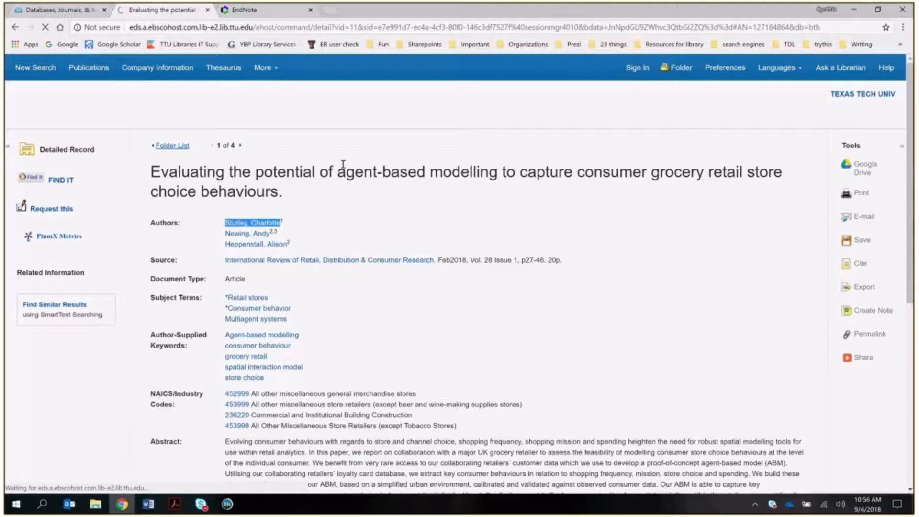
scroll(311, 234, "up", 4)
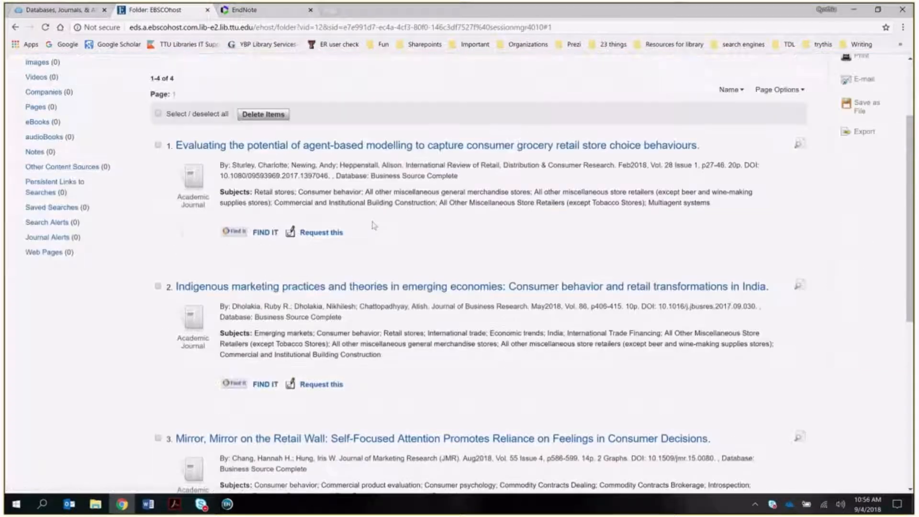
left_click(158, 226)
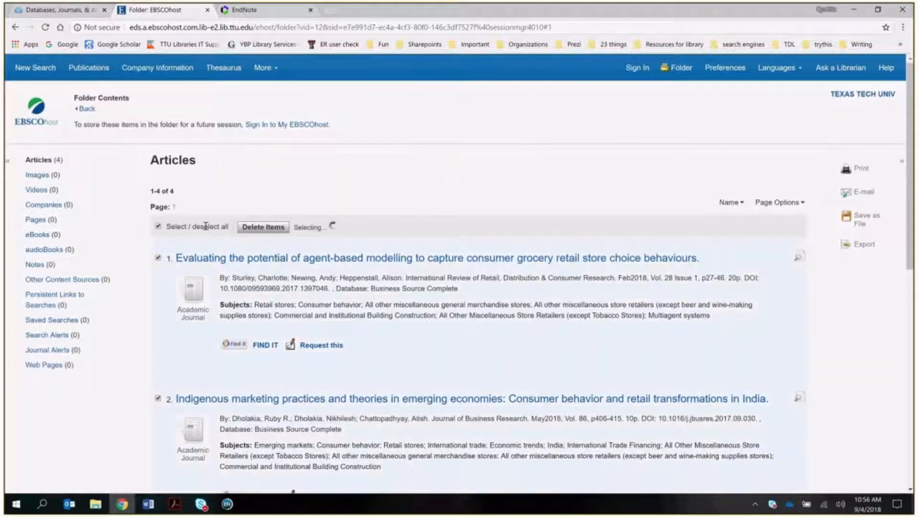
left_click(262, 227)
left_click(511, 87)
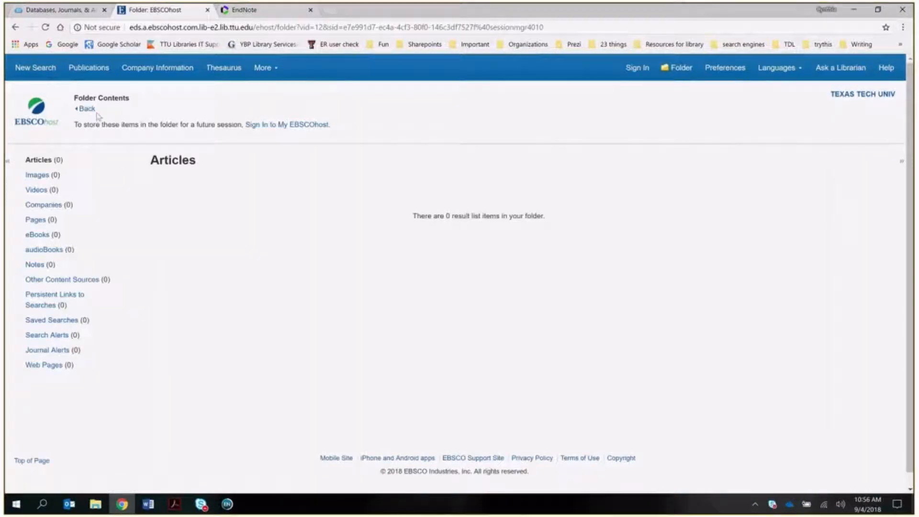
- Add search results 5–7 to the folder and open its RIS export options
left_click(87, 109)
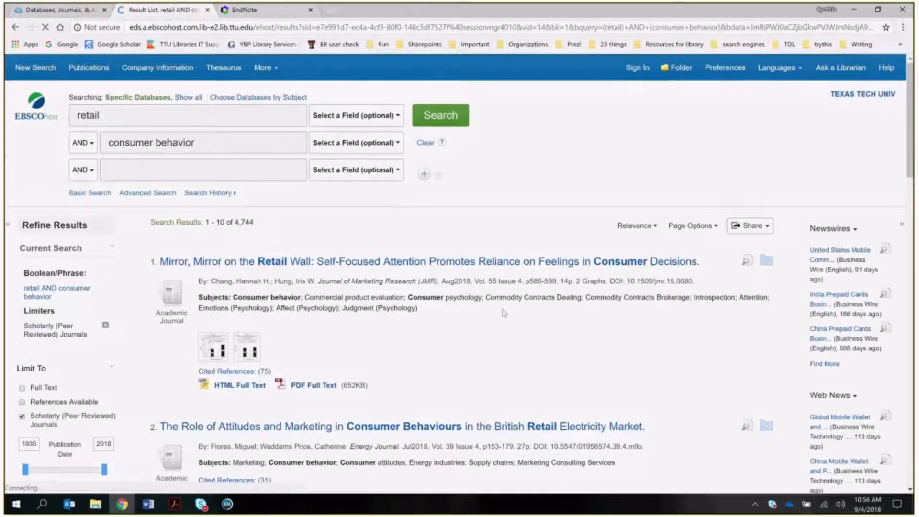
scroll(502, 309, "down", 3)
scroll(502, 309, "down", 5)
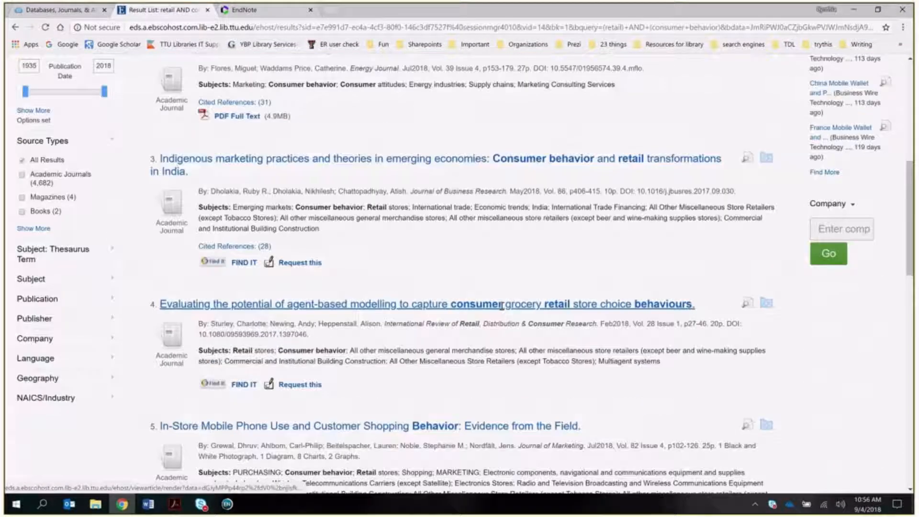
scroll(501, 304, "down", 4)
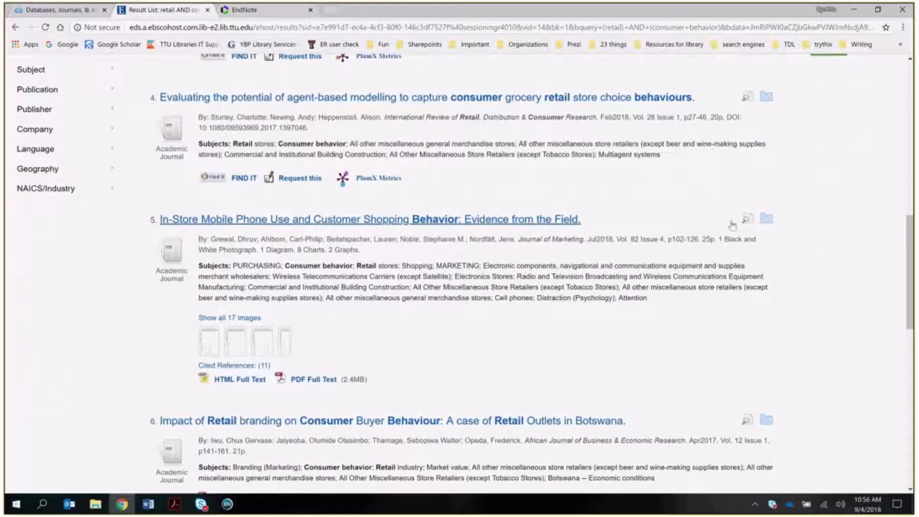
left_click(766, 218)
left_click(766, 420)
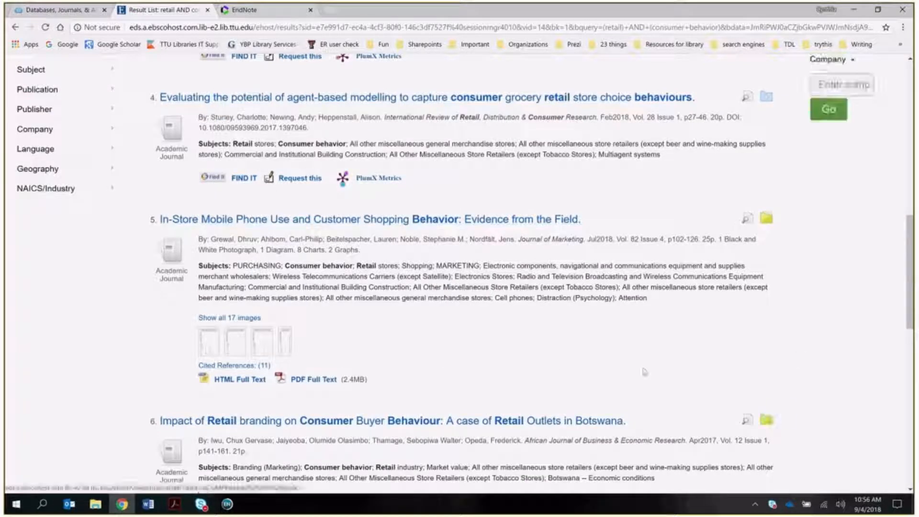
scroll(663, 383, "down", 2)
scroll(663, 383, "down", 1)
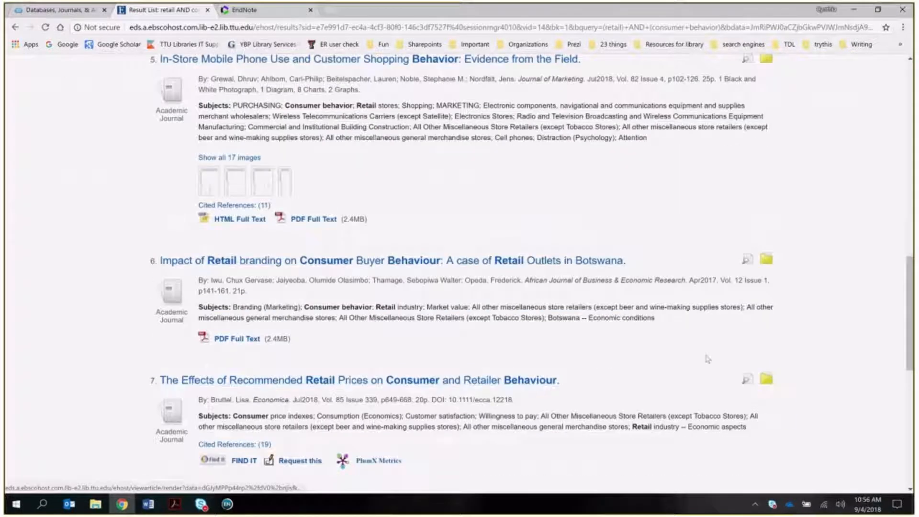
scroll(705, 357, "up", 5)
scroll(705, 357, "up", 6)
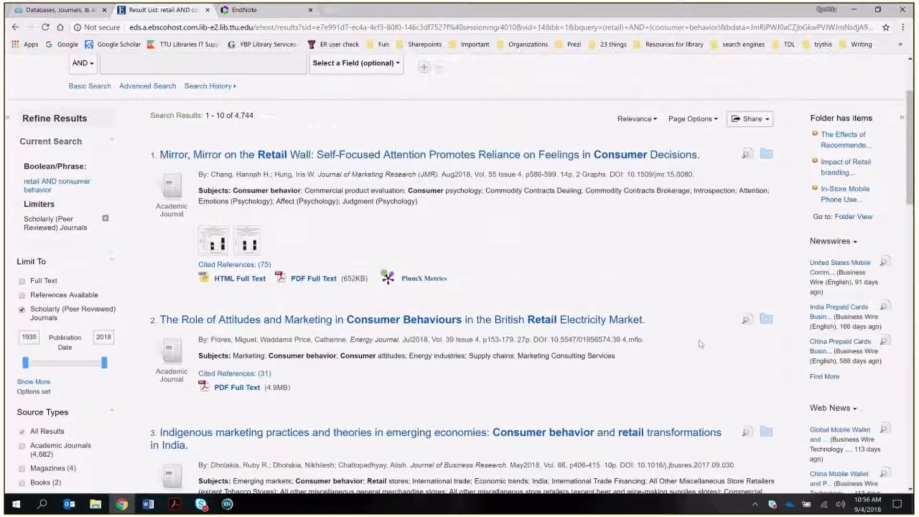
left_click(853, 217)
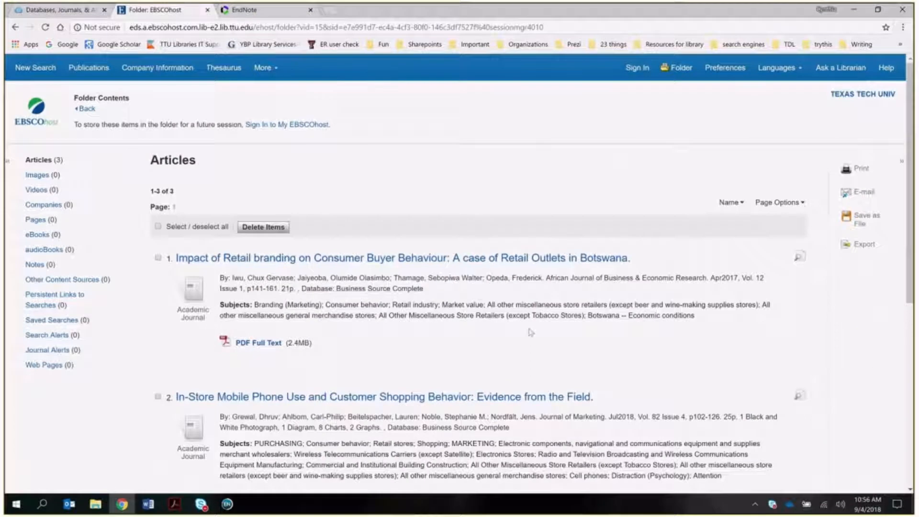
scroll(531, 330, "down", 2)
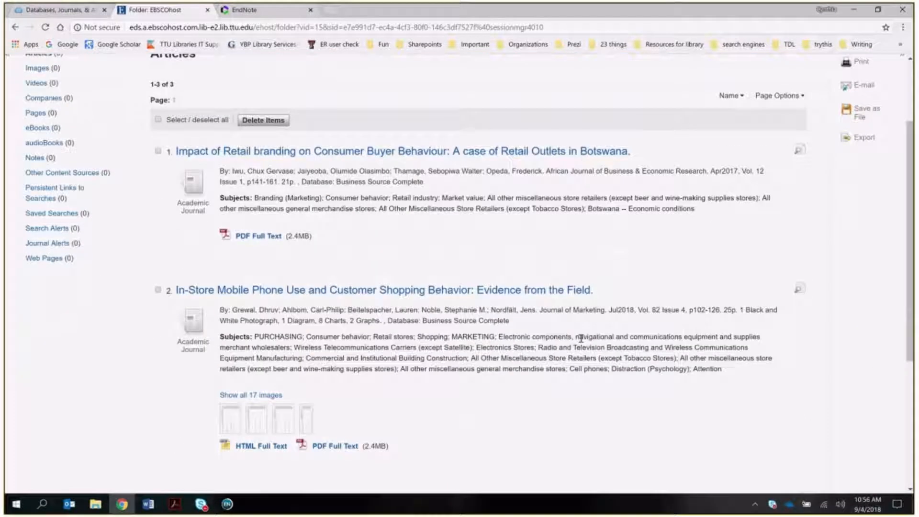
left_click(863, 138)
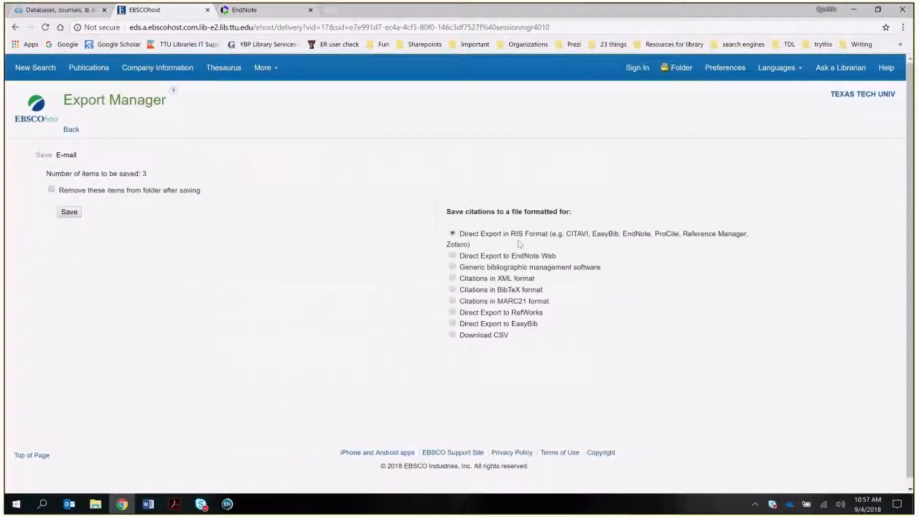
- Save the three articles as delivery (1).ris and import them into EndNote X8, reaching 1110 references
left_click(69, 212)
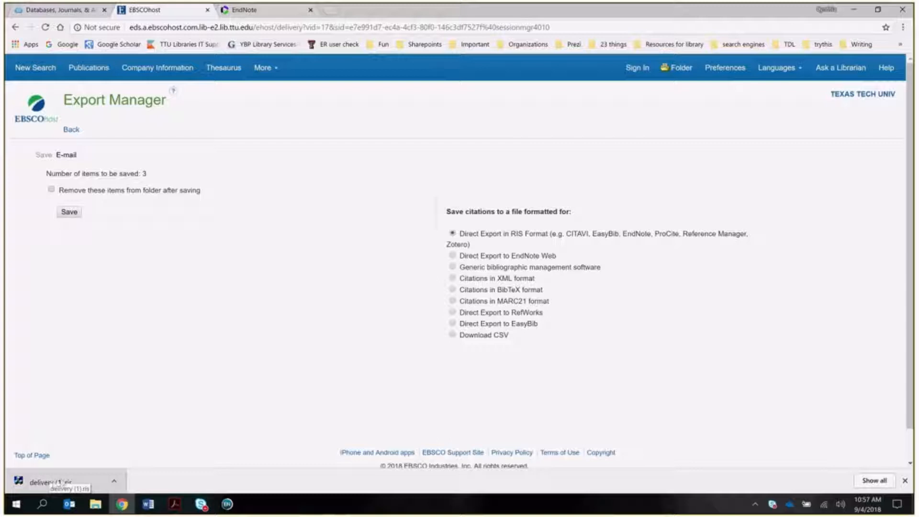
left_click(73, 481)
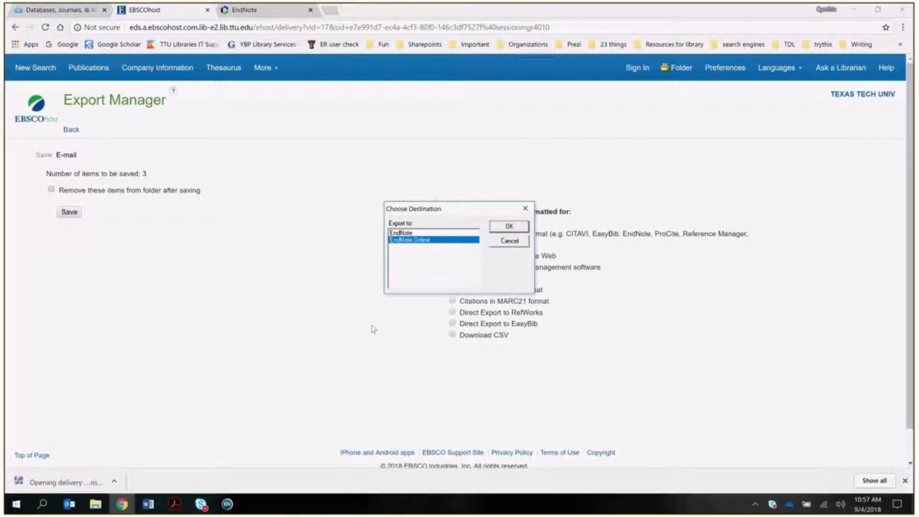
left_click(426, 233)
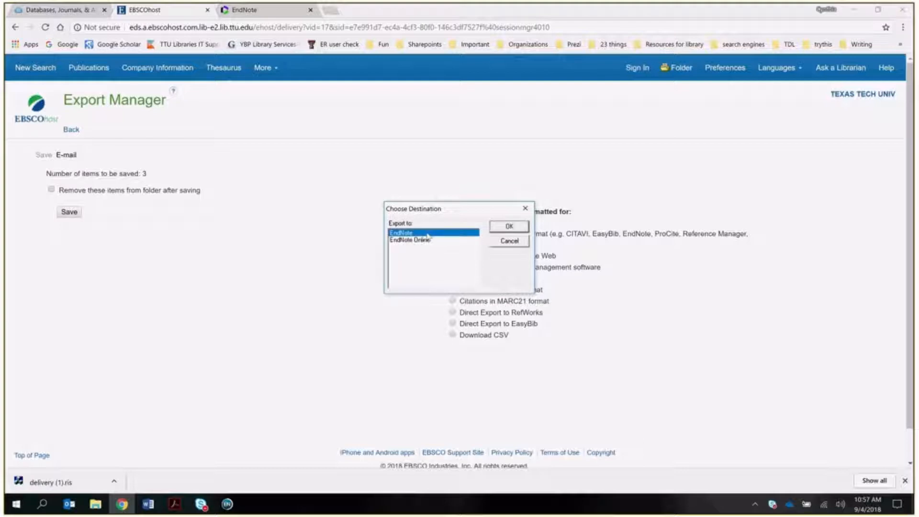
left_click(510, 228)
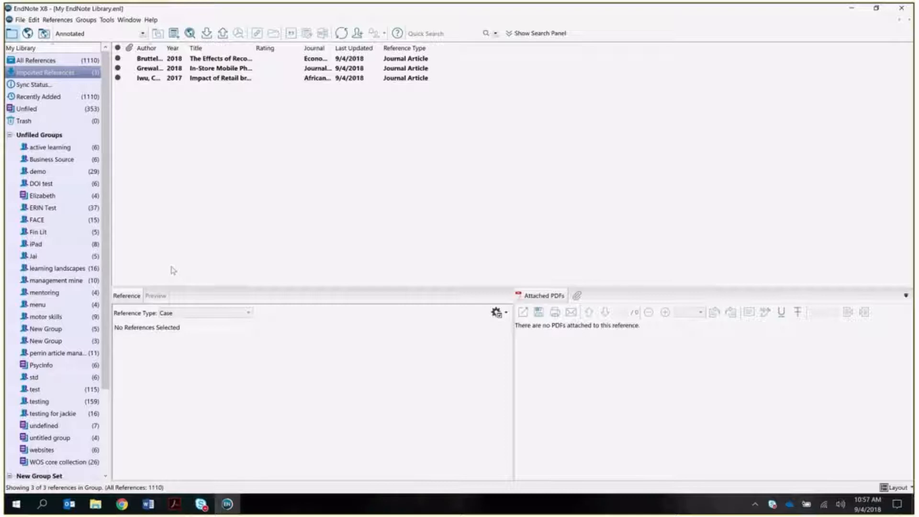
left_click(20, 20)
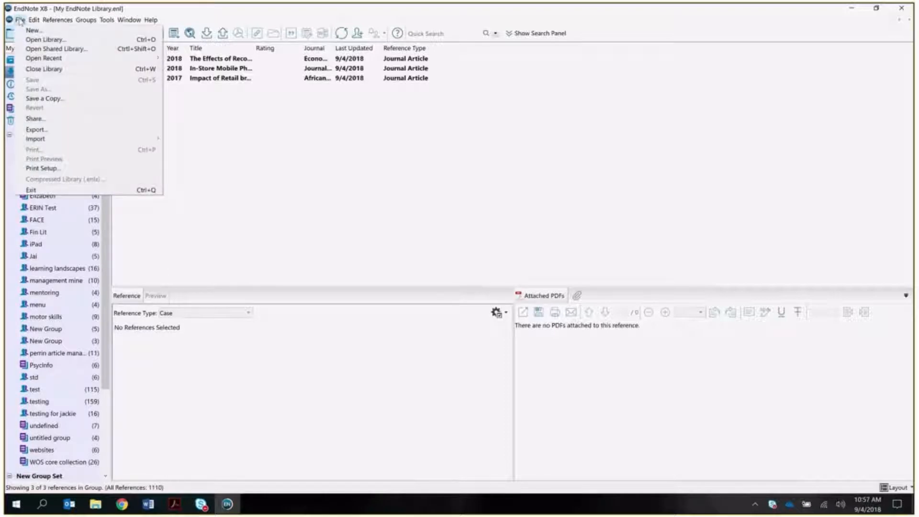
mouse_move(43, 139)
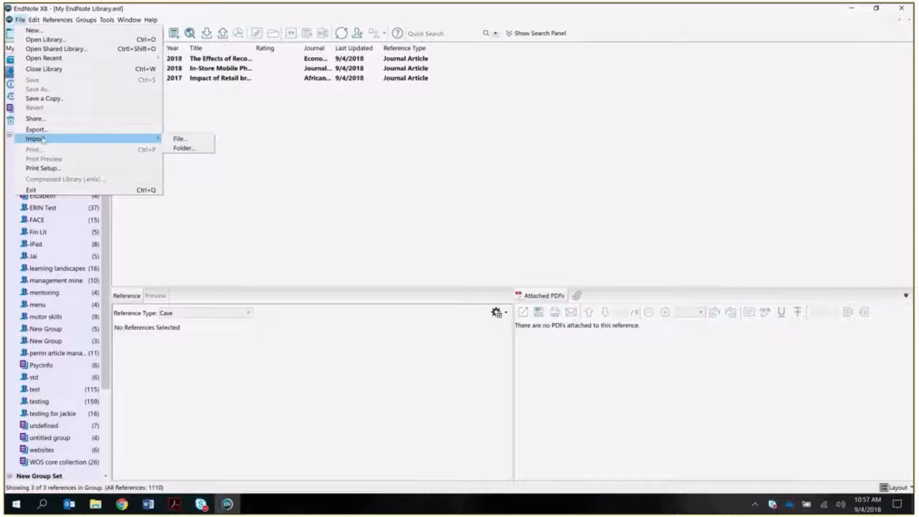
left_click(208, 140)
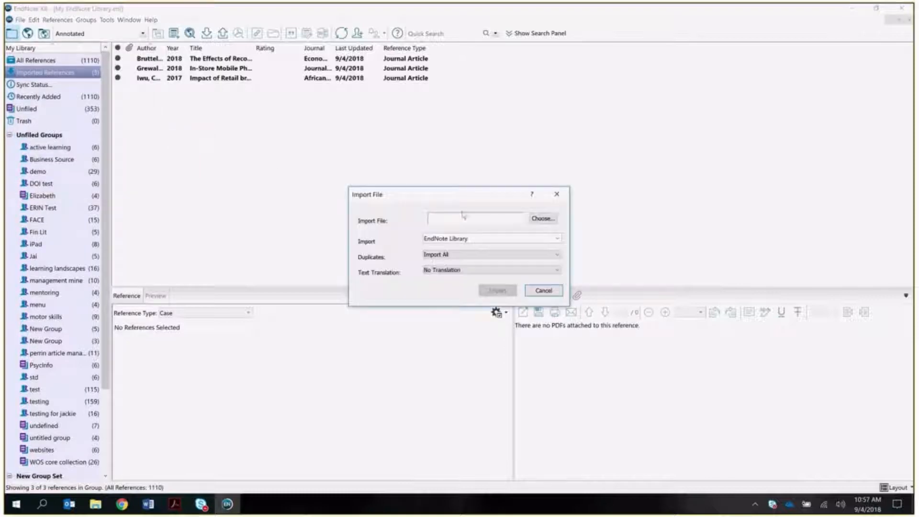
left_click(542, 218)
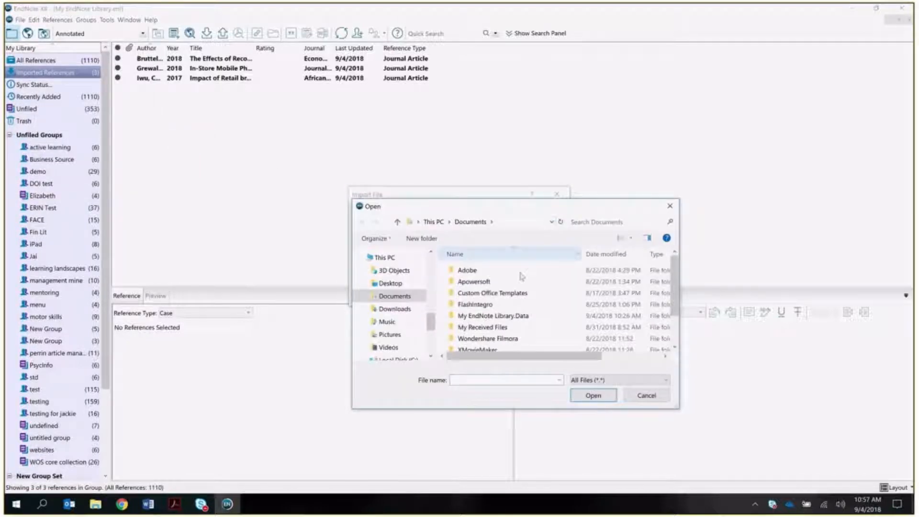
left_click(395, 310)
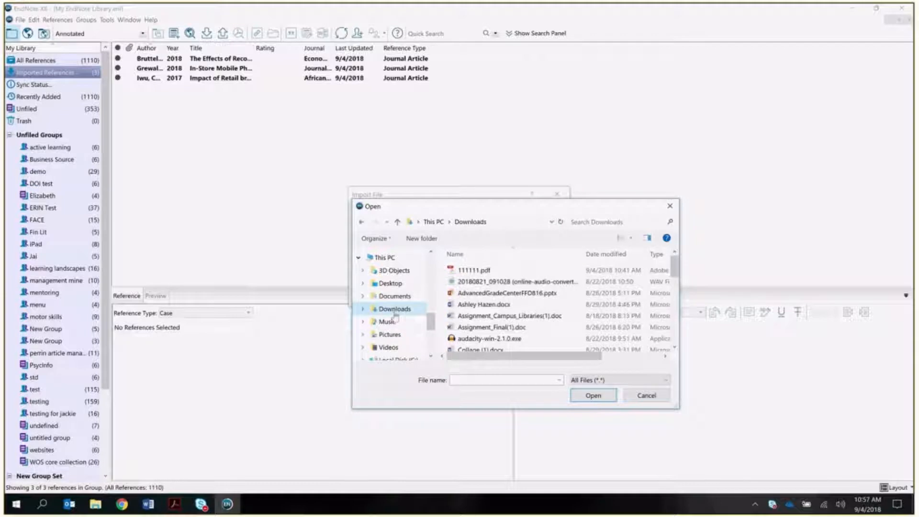
scroll(512, 313, "down", 4)
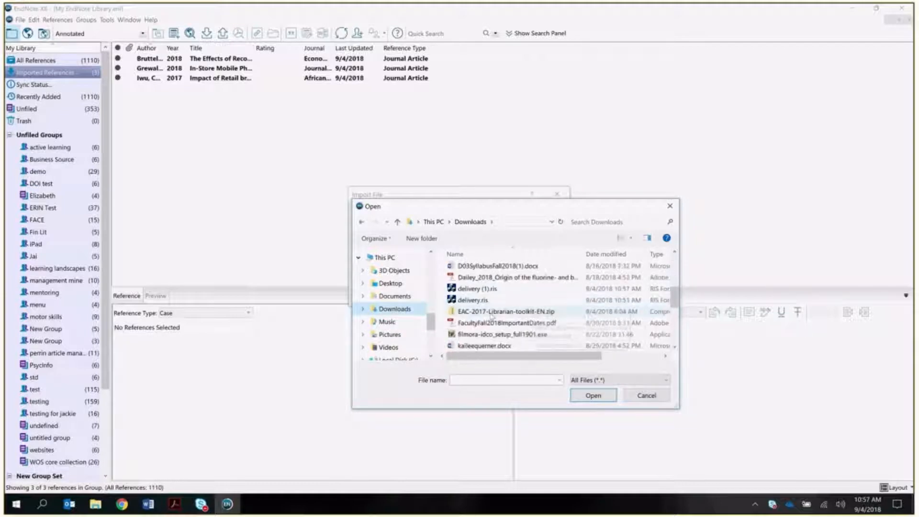
left_click(469, 289)
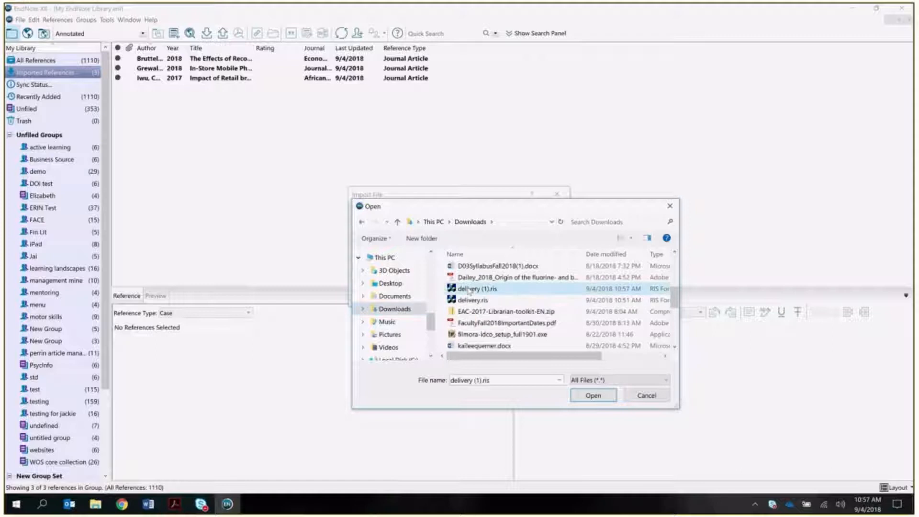
left_click(593, 395)
left_click(472, 239)
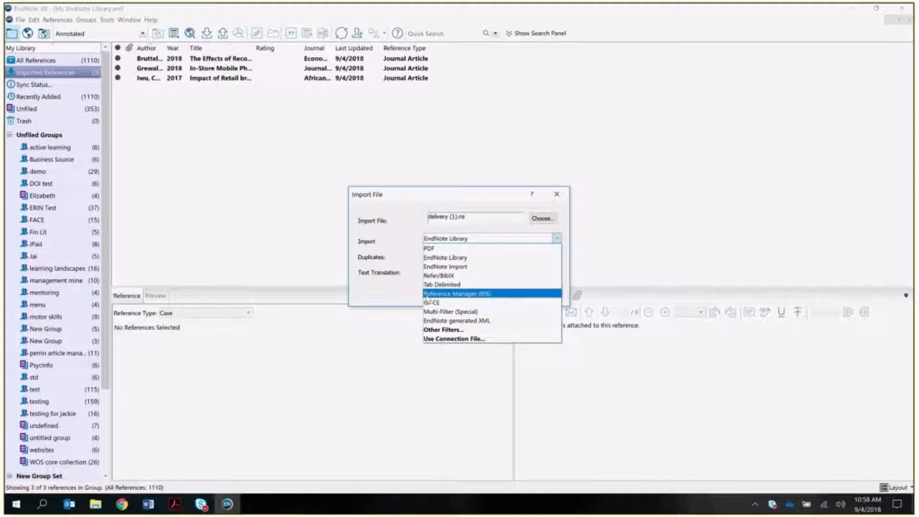
left_click(460, 294)
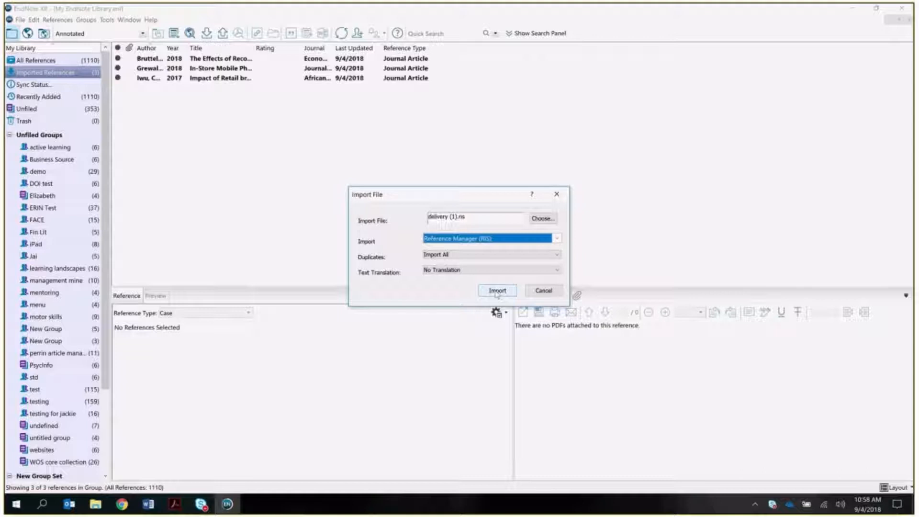
left_click(545, 291)
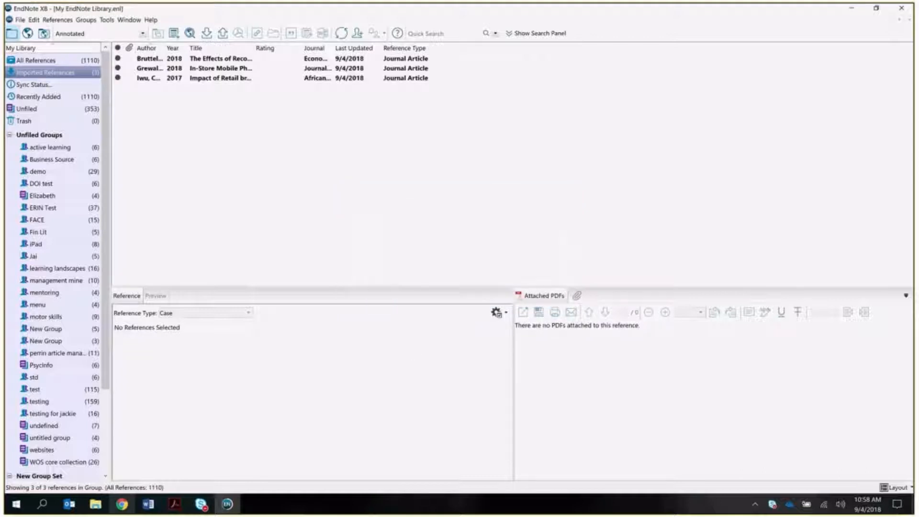
- Return to the EBSCOhost folder and delete all of its old articles
left_click(126, 506)
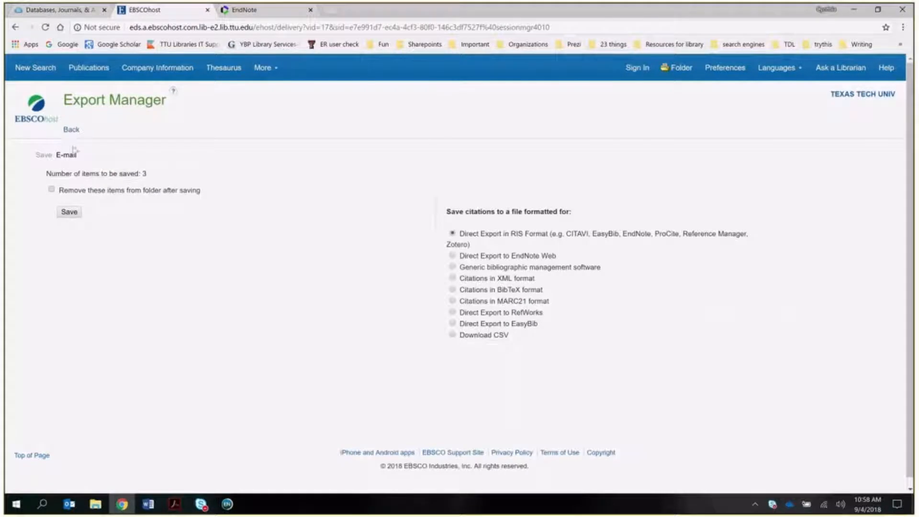
left_click(70, 130)
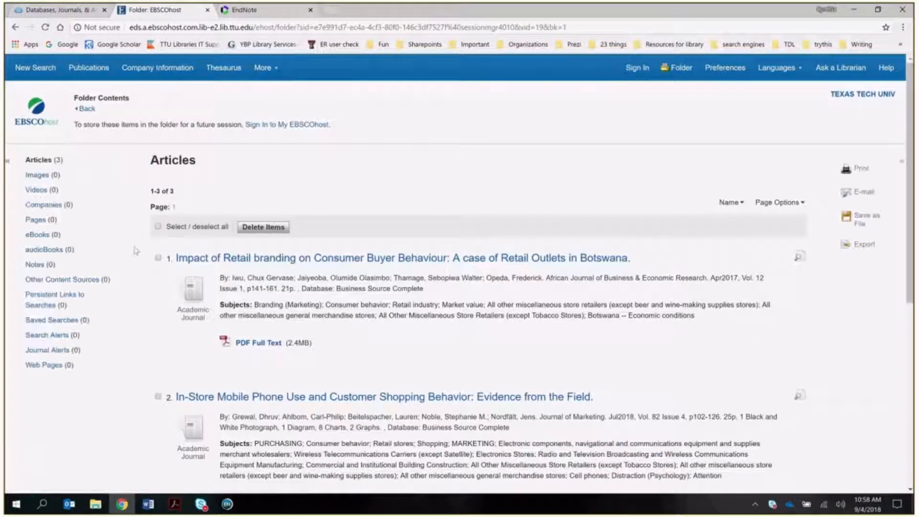
left_click(158, 226)
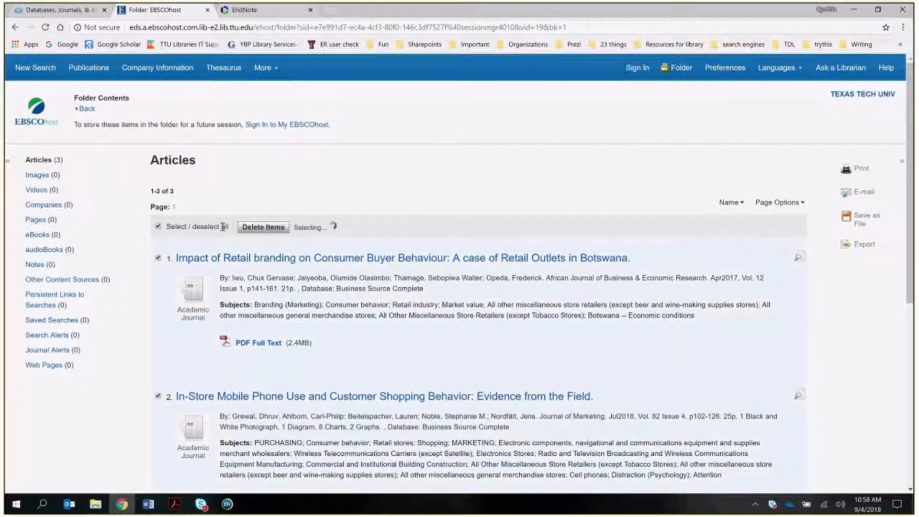
left_click(263, 228)
left_click(510, 87)
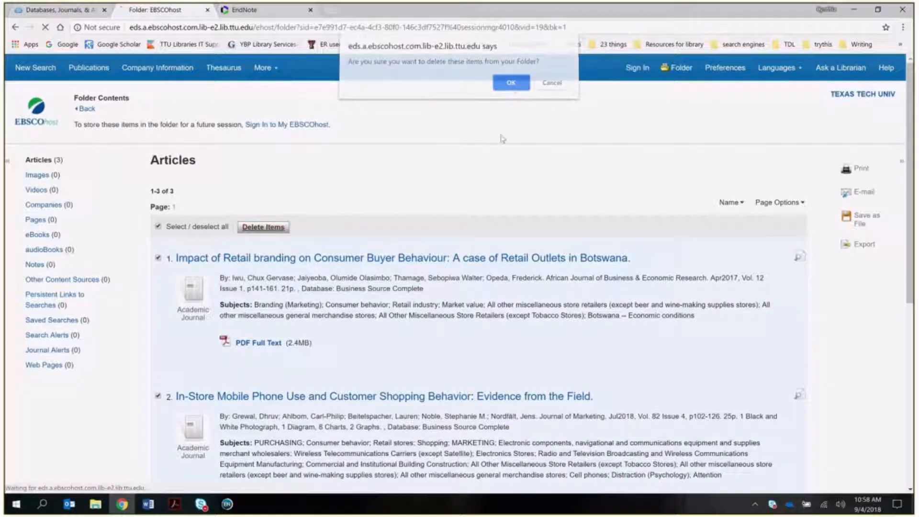
- Add new results, including the Assam store-format and Big Data adoption articles, to the folder
left_click(87, 109)
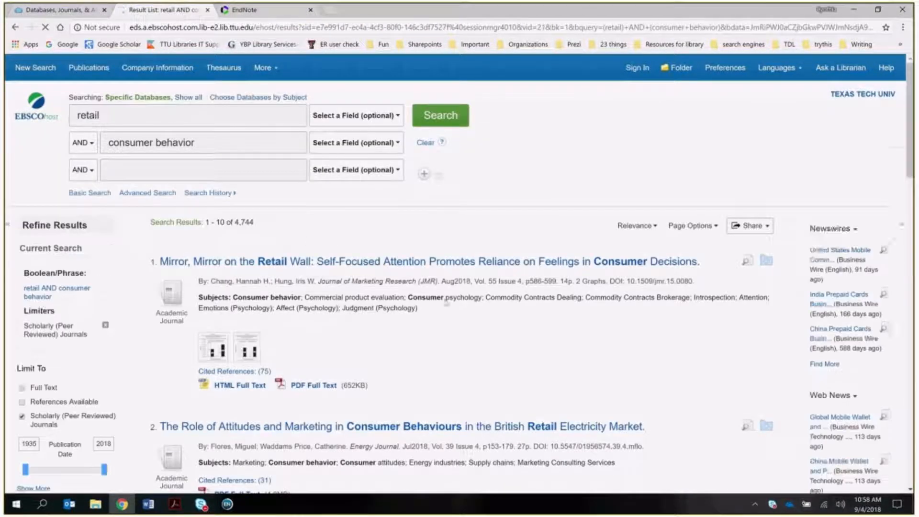
scroll(454, 306, "down", 1)
scroll(453, 306, "down", 5)
scroll(454, 309, "down", 7)
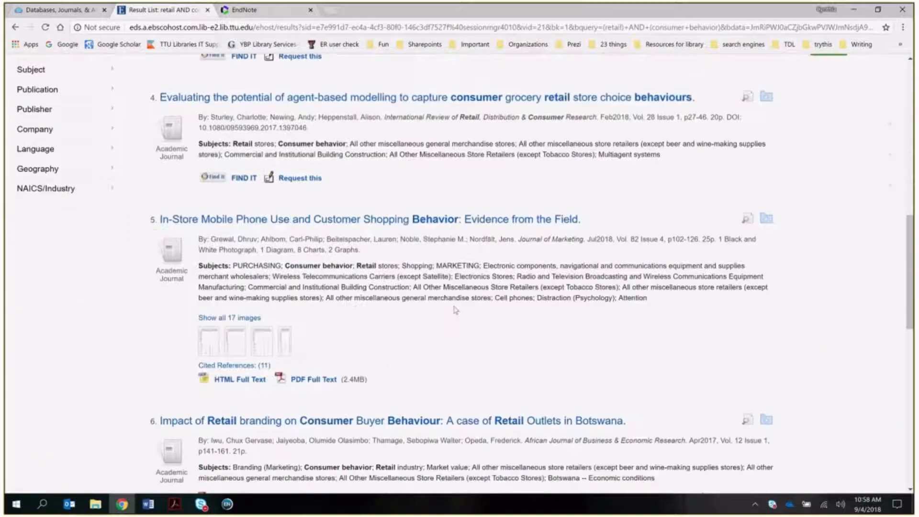
scroll(455, 310, "down", 4)
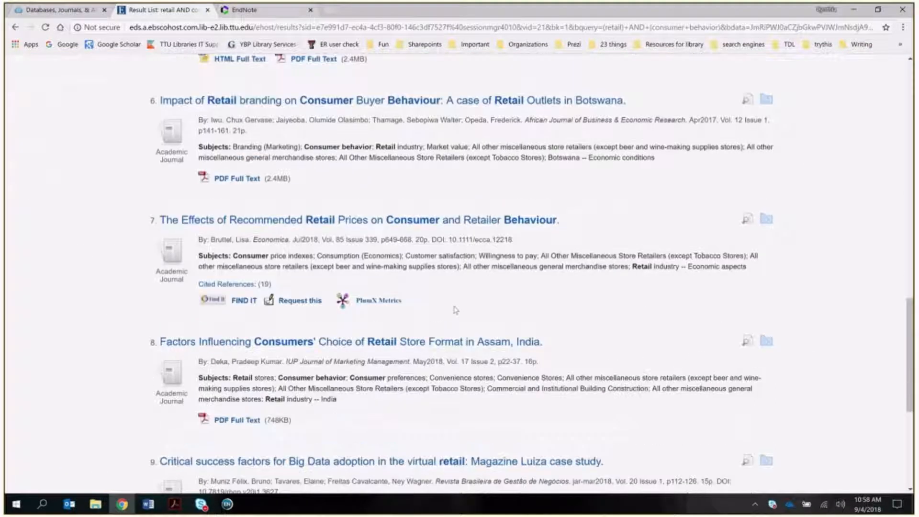
left_click(766, 234)
left_click(766, 354)
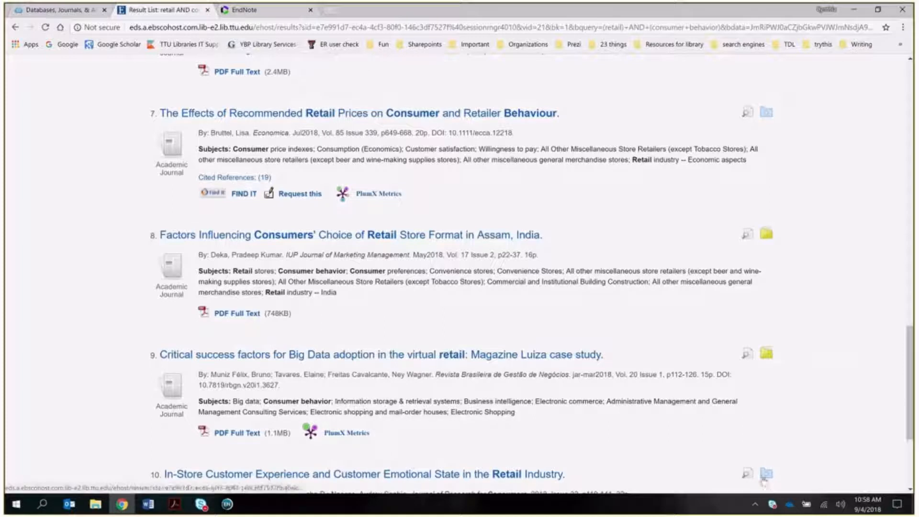
scroll(638, 298, "up", 6)
scroll(637, 298, "up", 6)
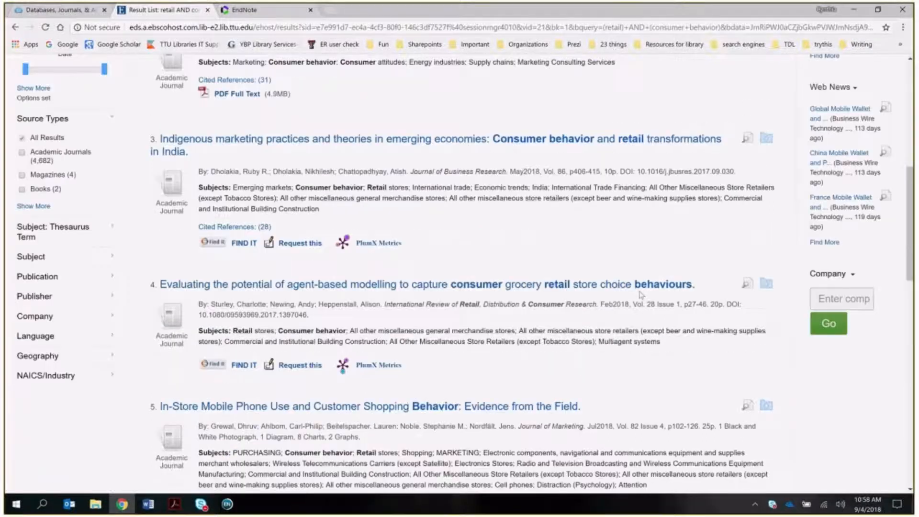
scroll(641, 295, "up", 5)
scroll(641, 295, "up", 2)
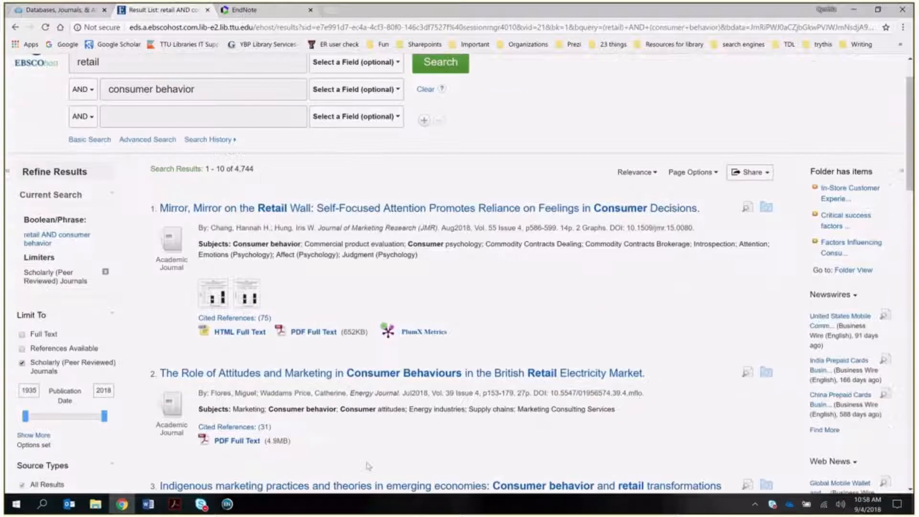
- Close EndNote X8, agreeing to sync its unsynced library changes first
left_click(228, 511)
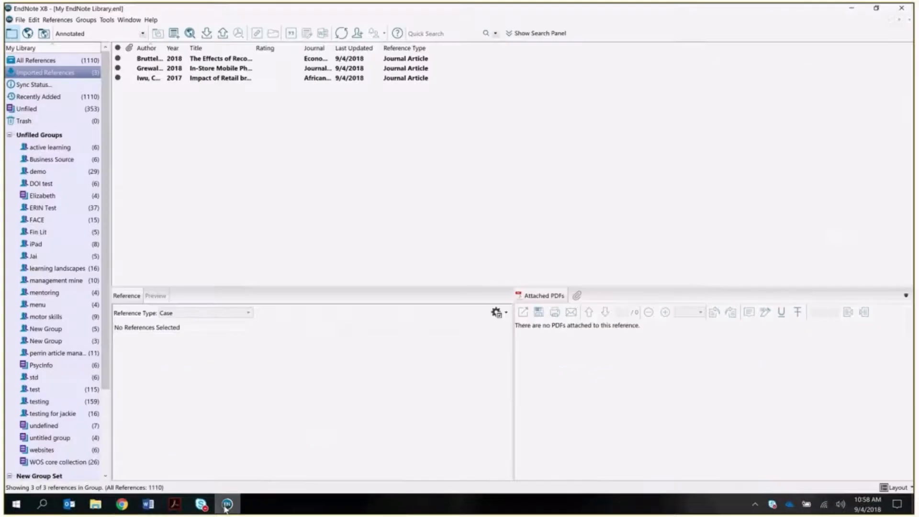
left_click(902, 11)
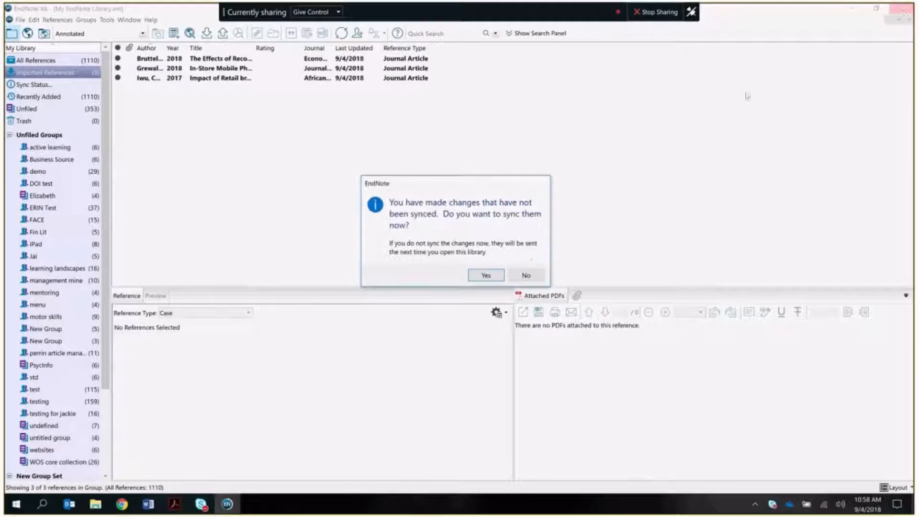
left_click(485, 276)
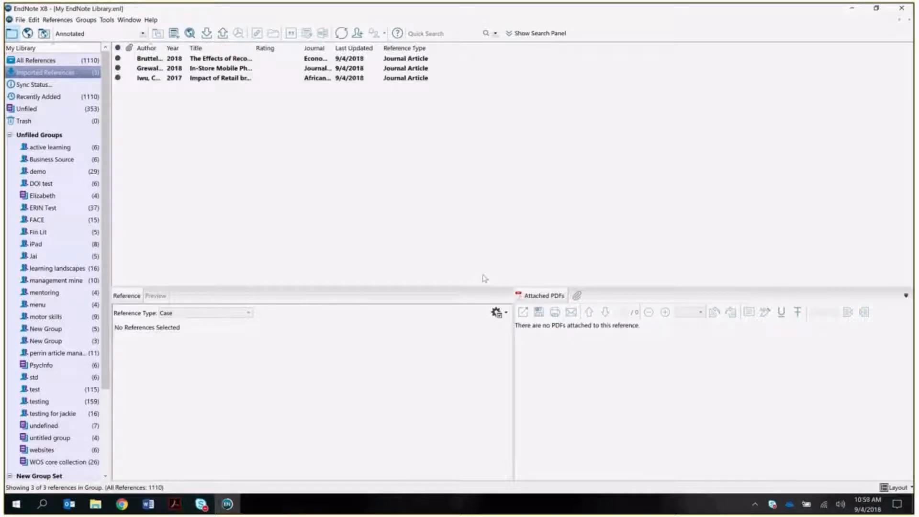
left_click(901, 8)
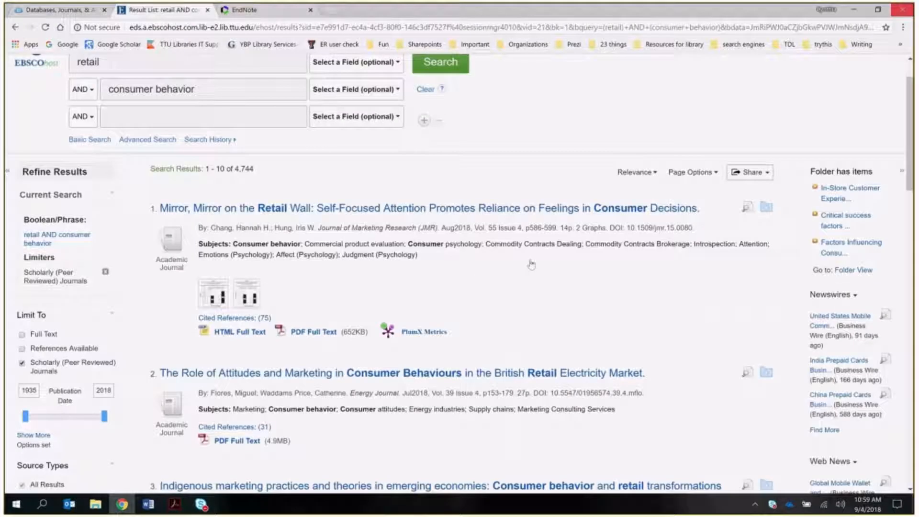
- Bring Chrome back to the EndNote Online tab and sign out from the account menu
left_click(122, 507)
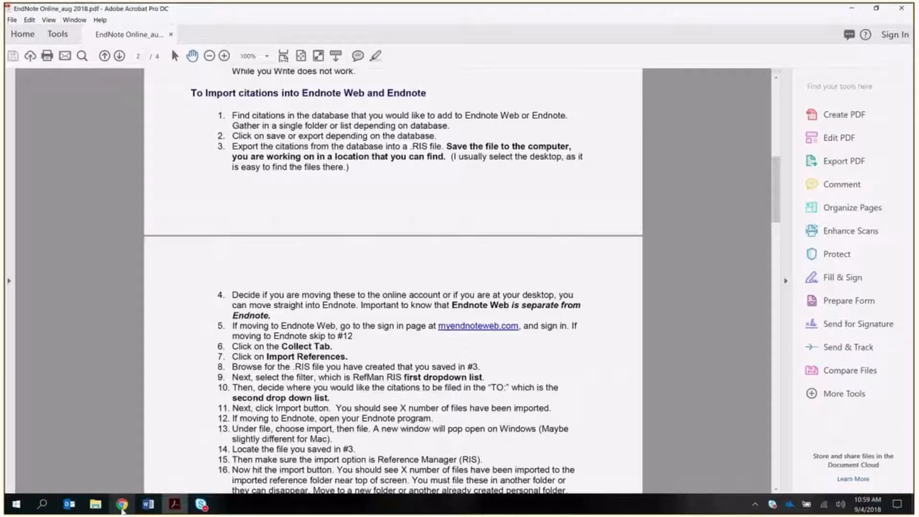
left_click(122, 507)
left_click(245, 10)
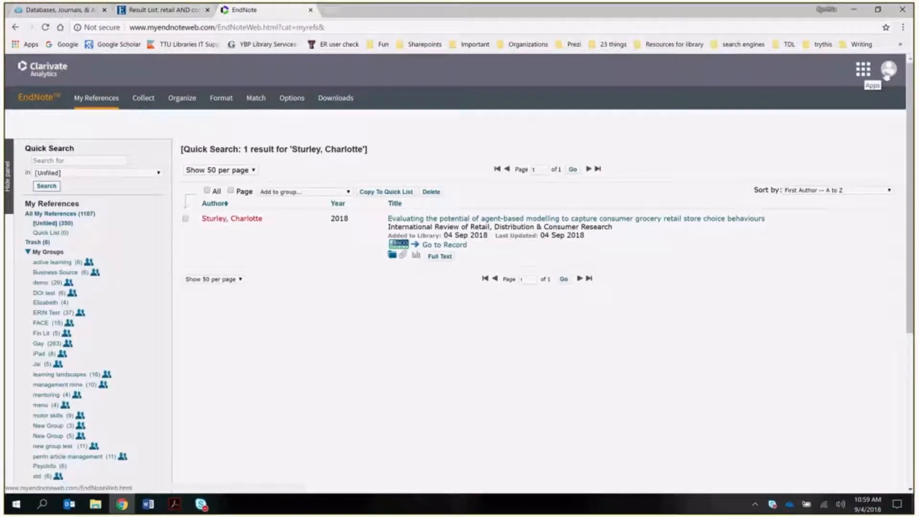
left_click(887, 70)
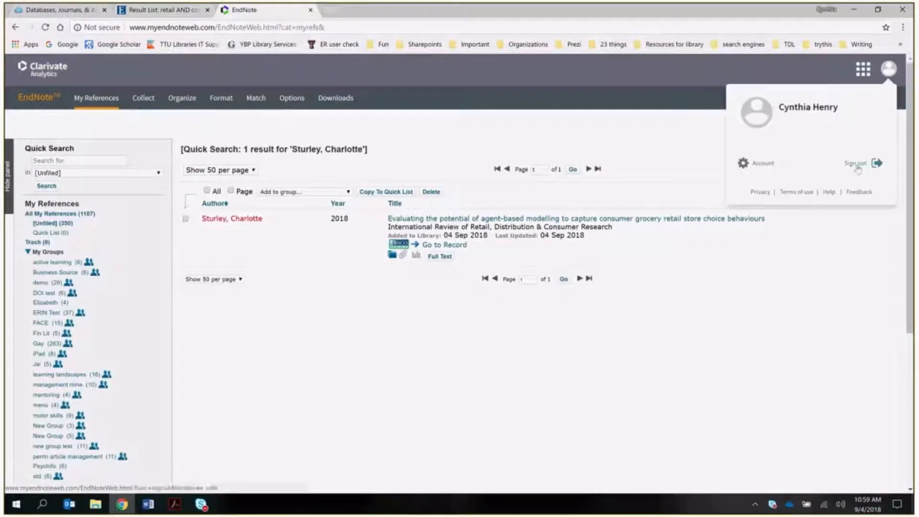
left_click(858, 164)
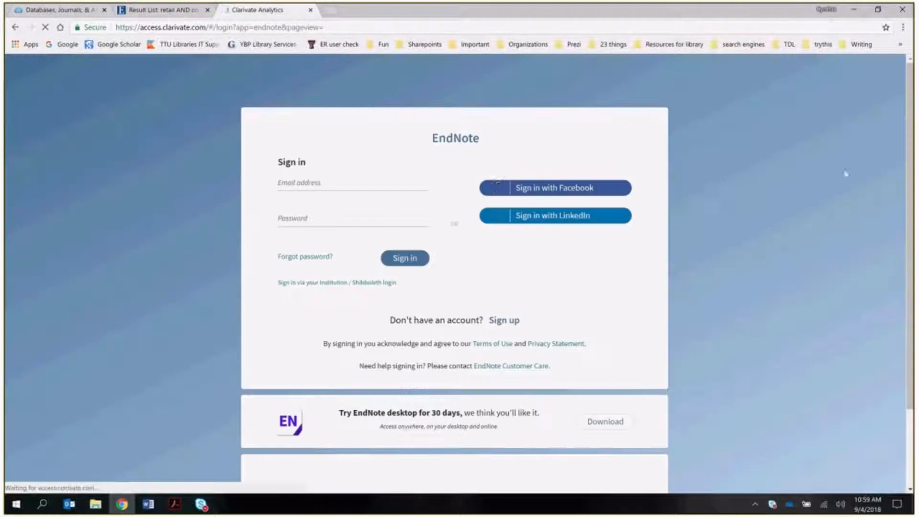
- Open the EBSCOhost folder, select all three saved articles and open their Export options
left_click(158, 10)
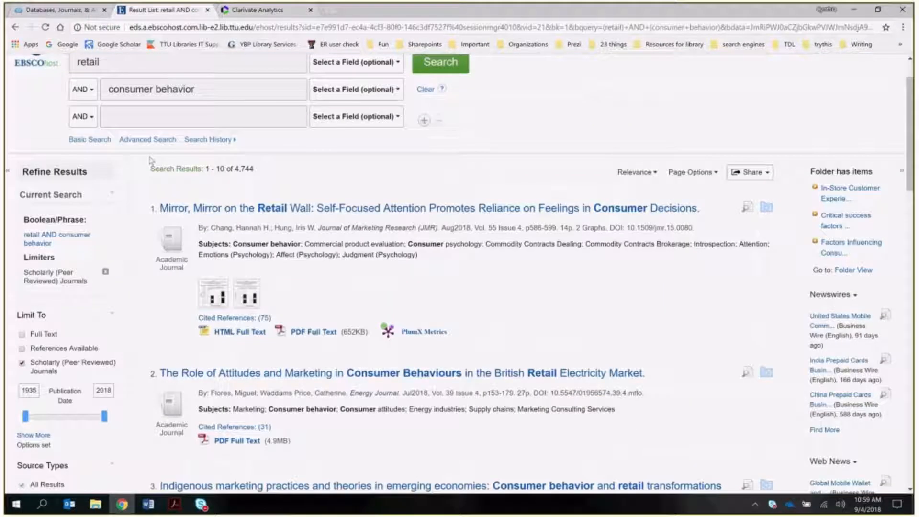
left_click(853, 271)
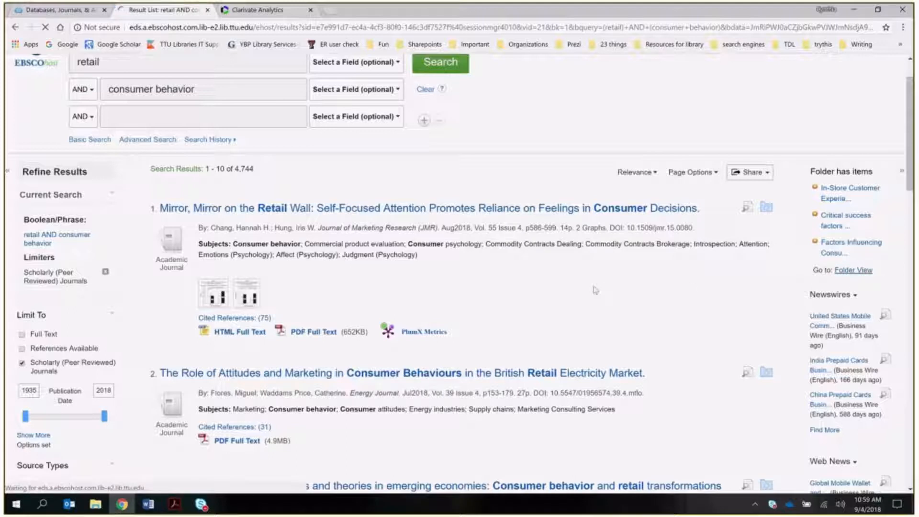
left_click(158, 227)
left_click(864, 244)
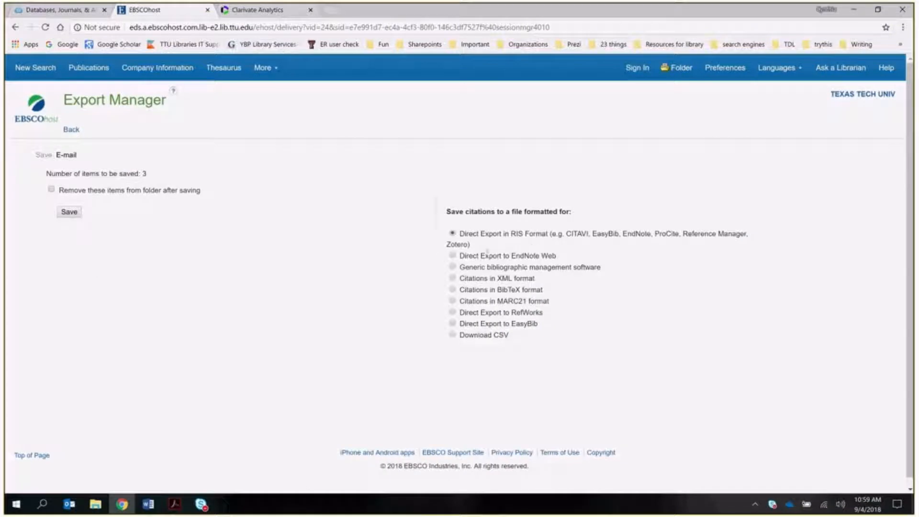
- Save the three folder citations in RIS format as delivery (2).ris and open the download
left_click(72, 215)
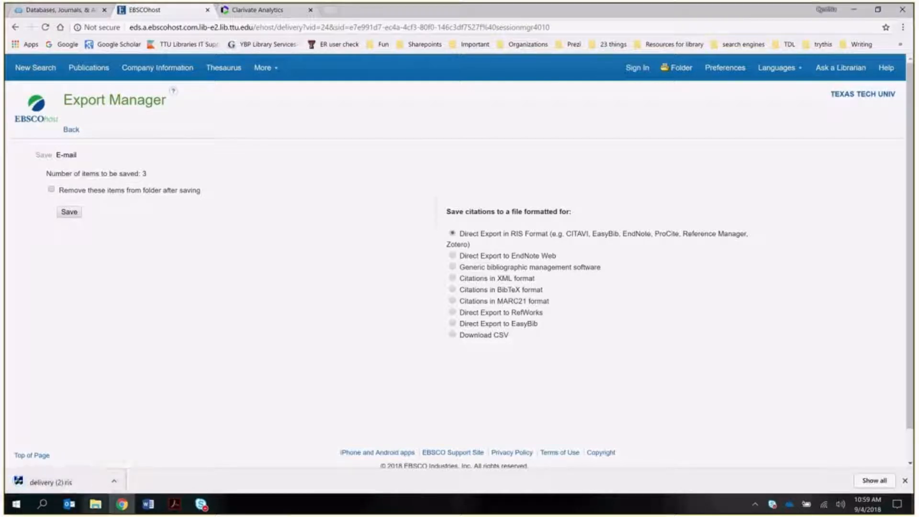
left_click(79, 487)
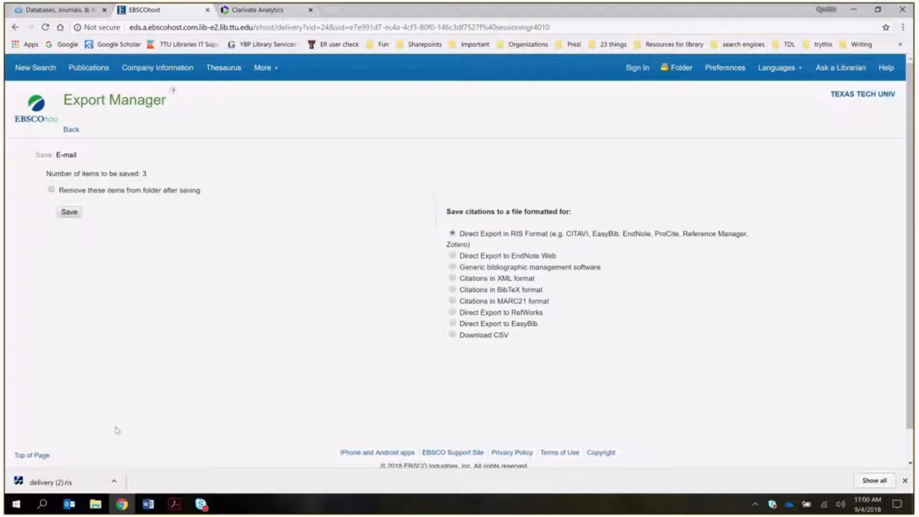
- Close the downloads bar and launch the EndNote desktop app from Windows search
left_click(904, 480)
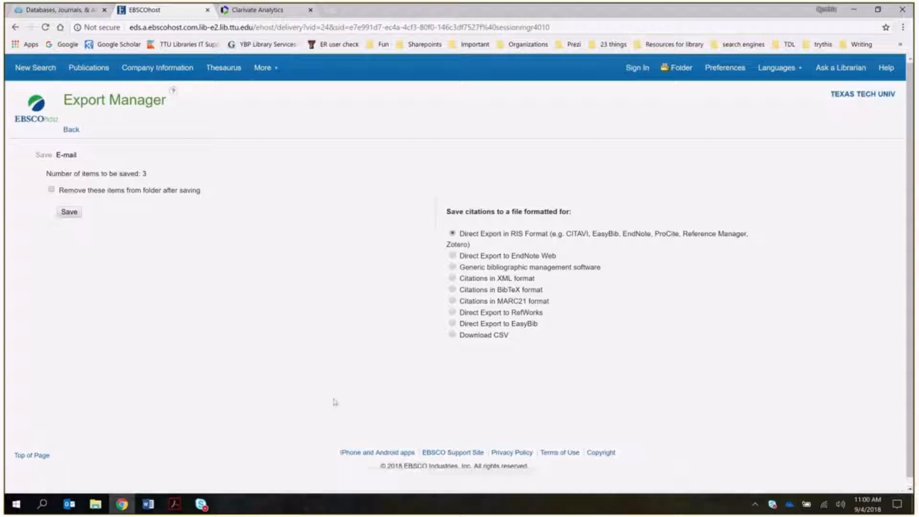
left_click(42, 504)
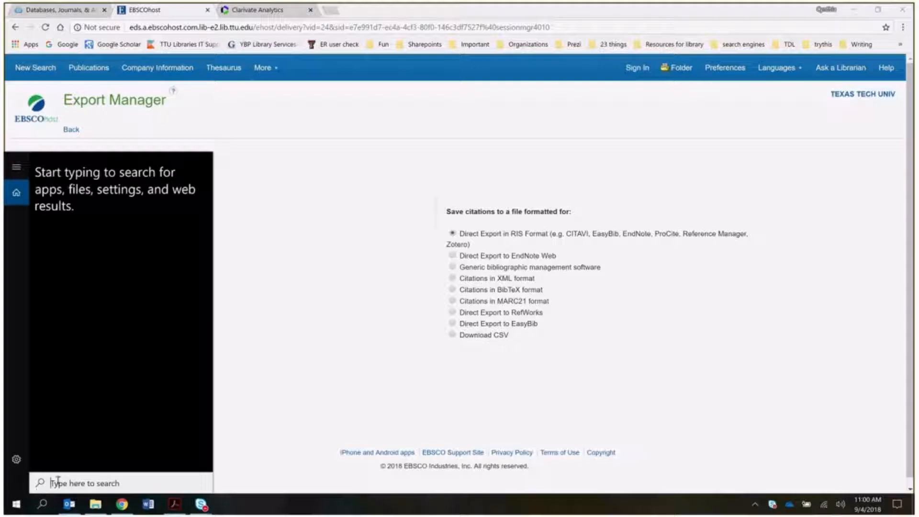
type("endont")
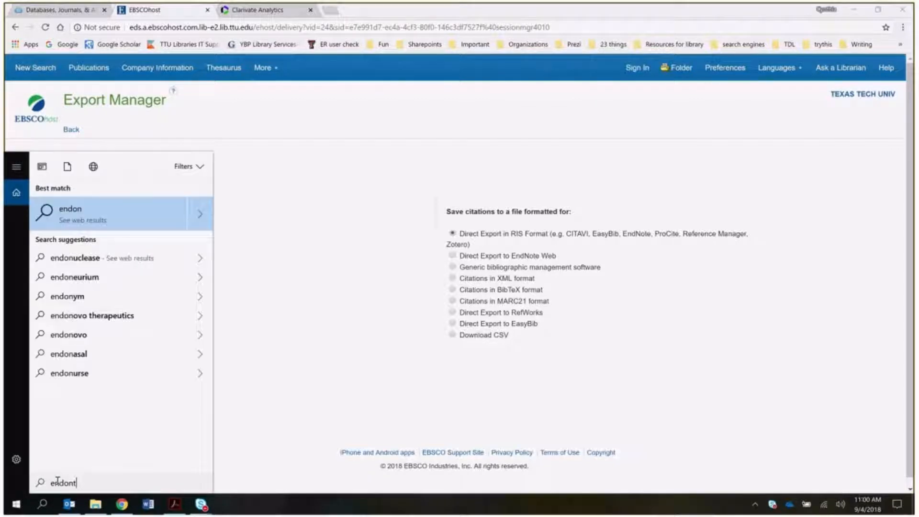
key("BackSpace")
key("BackSpace")
key("BackSpace")
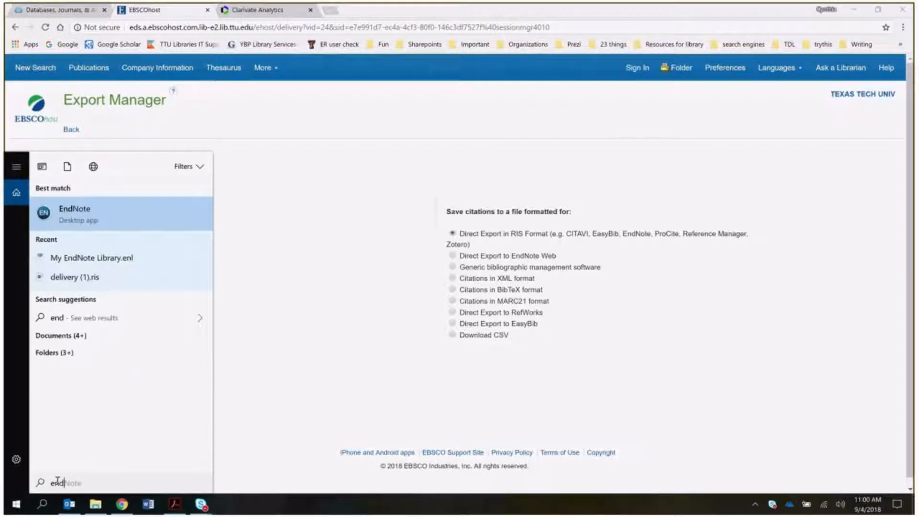
left_click(69, 215)
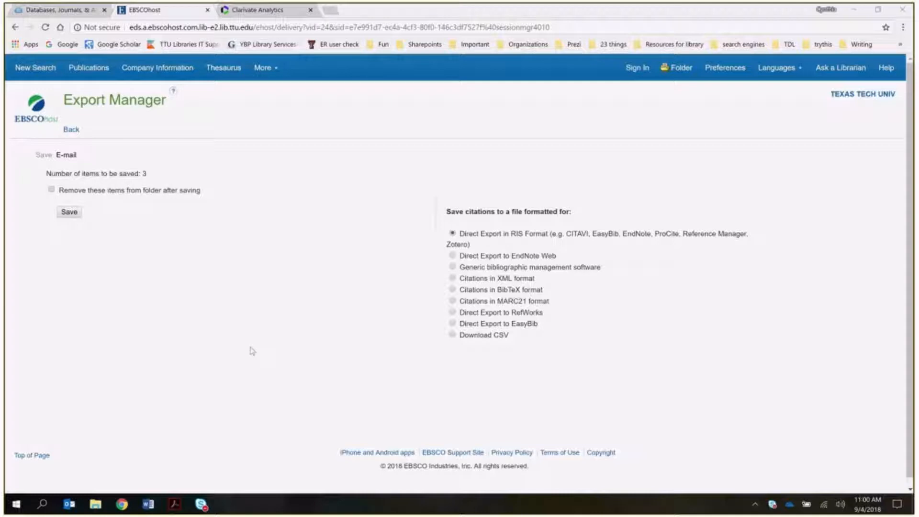
- Bring the EndNote window to the front and cancel the 'Introducing EndNote X9' announcement
left_click(42, 504)
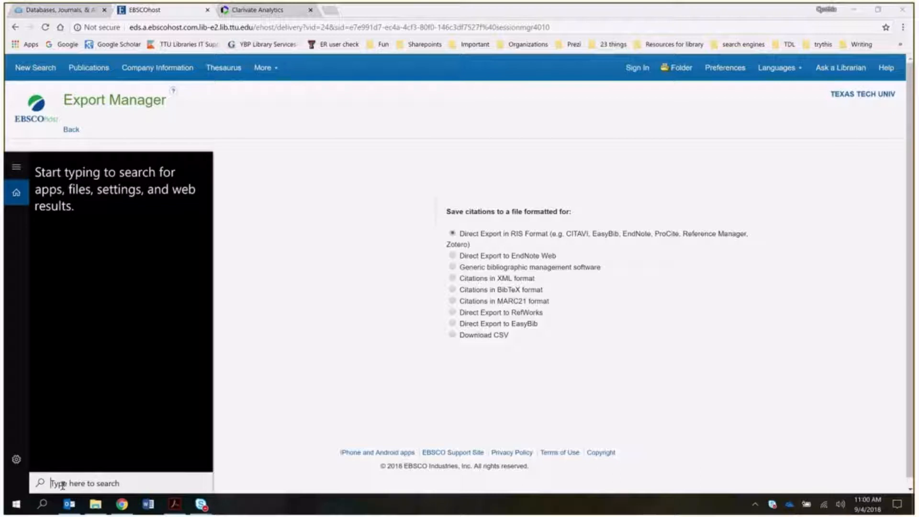
type("e")
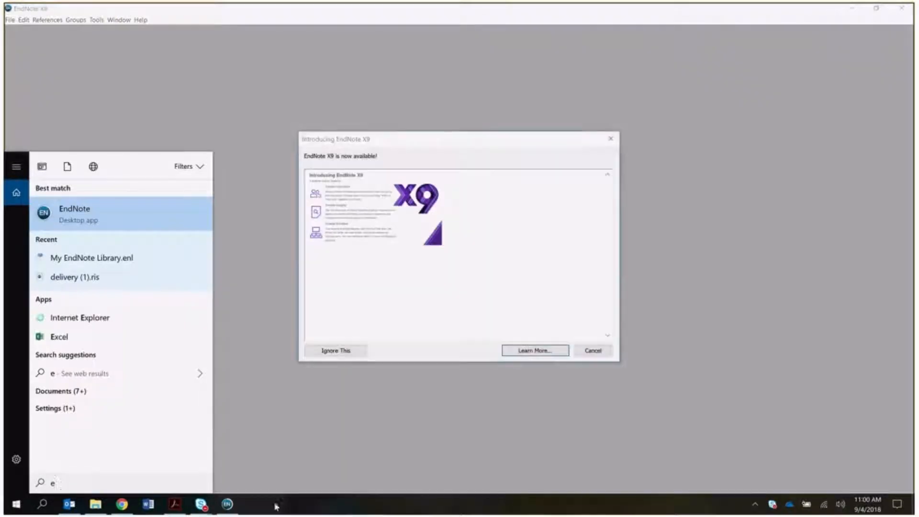
left_click(295, 464)
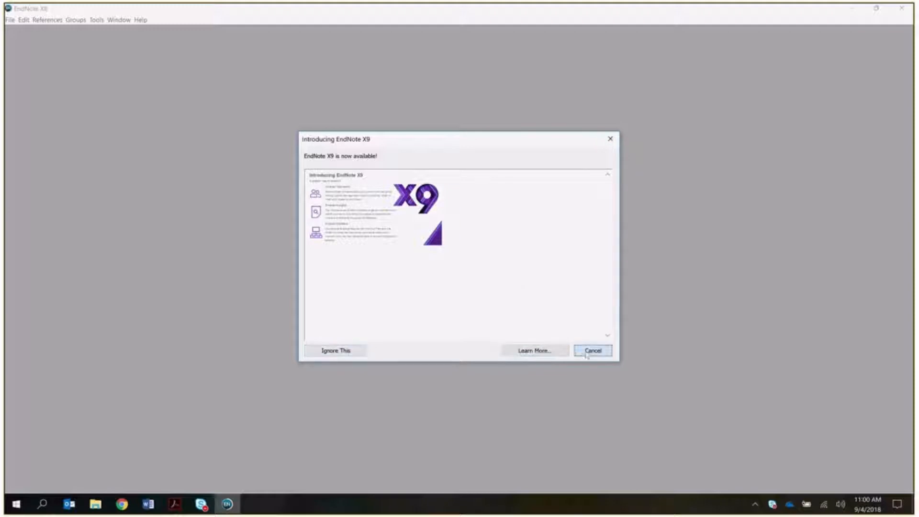
left_click(333, 353)
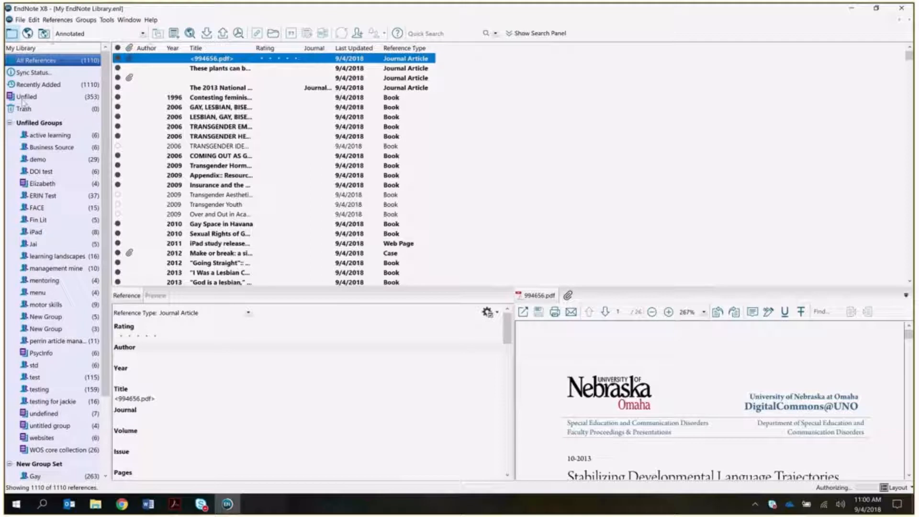
- Import delivery (2).ris from Downloads into the EndNote X8 library with the Reference Manager (RIS) filter
left_click(19, 19)
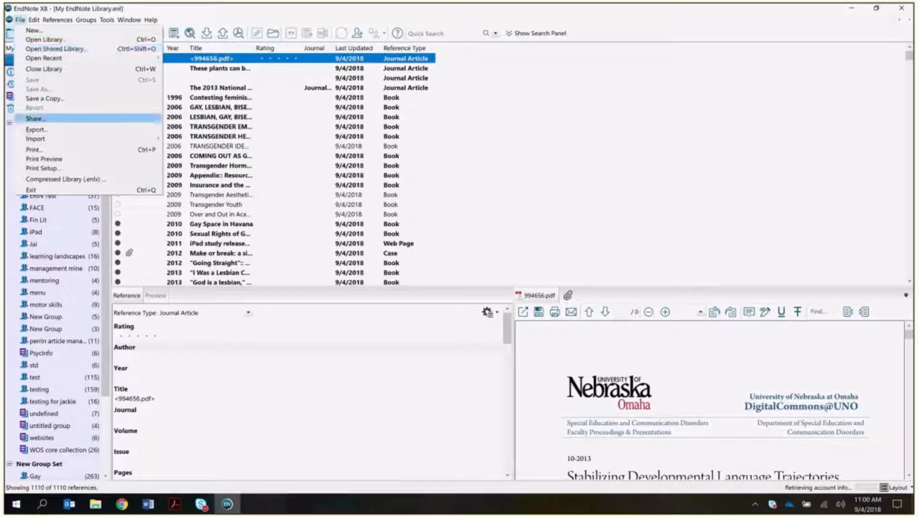
mouse_move(42, 140)
left_click(178, 138)
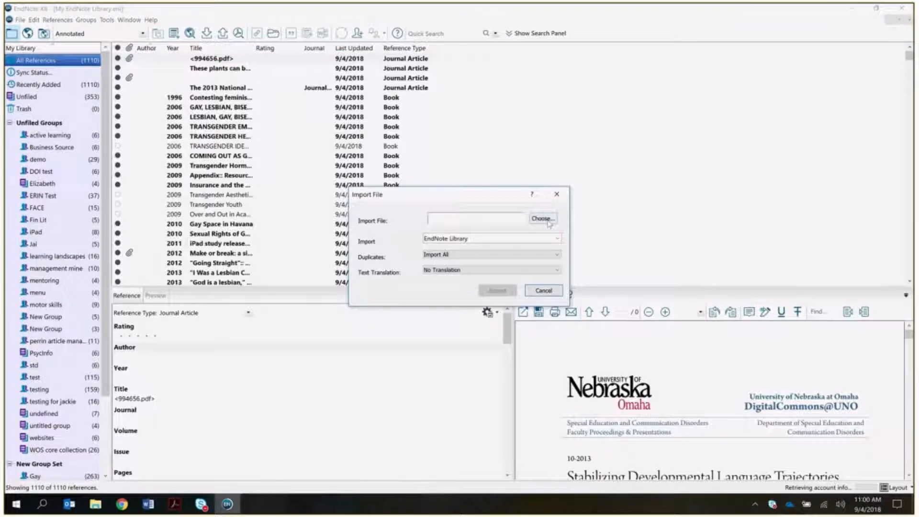
left_click(544, 220)
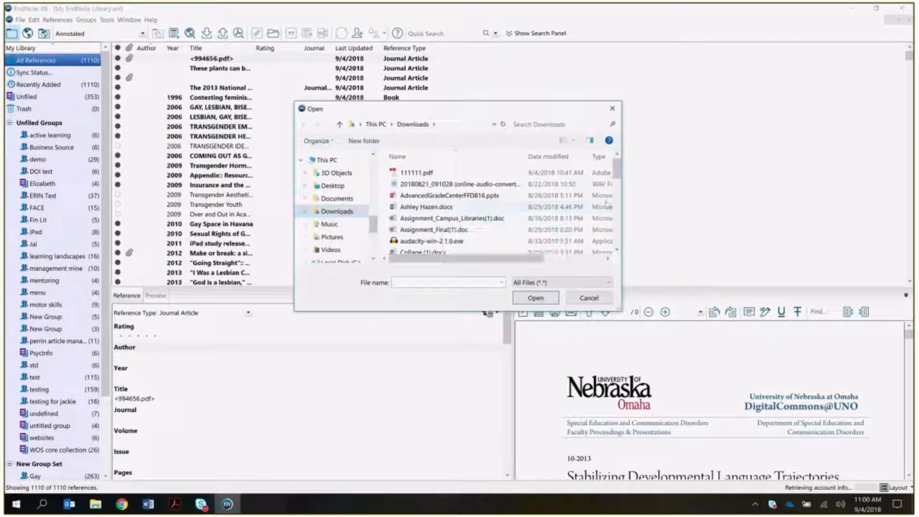
scroll(617, 177, "down", 3)
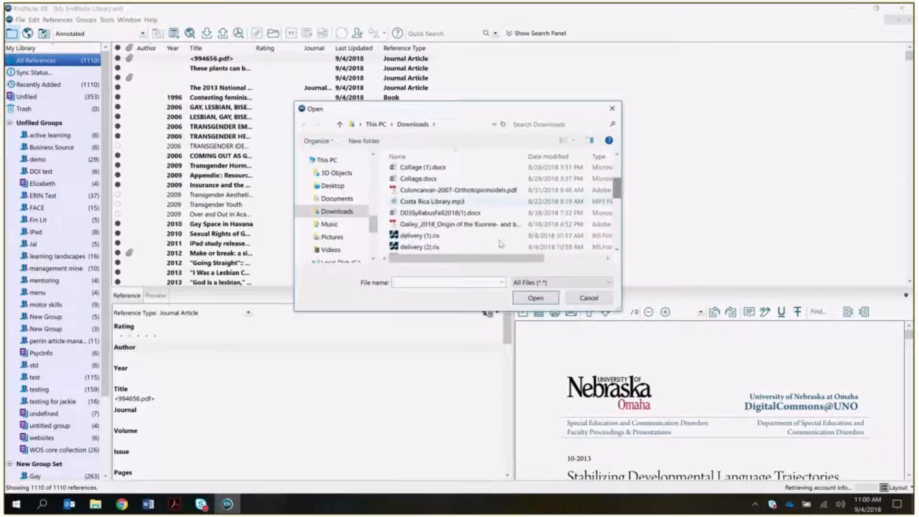
left_click(412, 247)
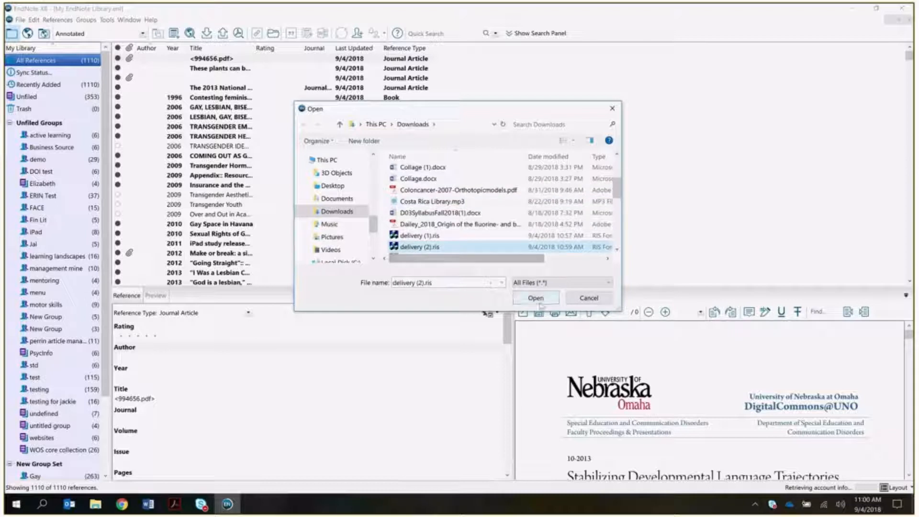
left_click(536, 297)
left_click(432, 241)
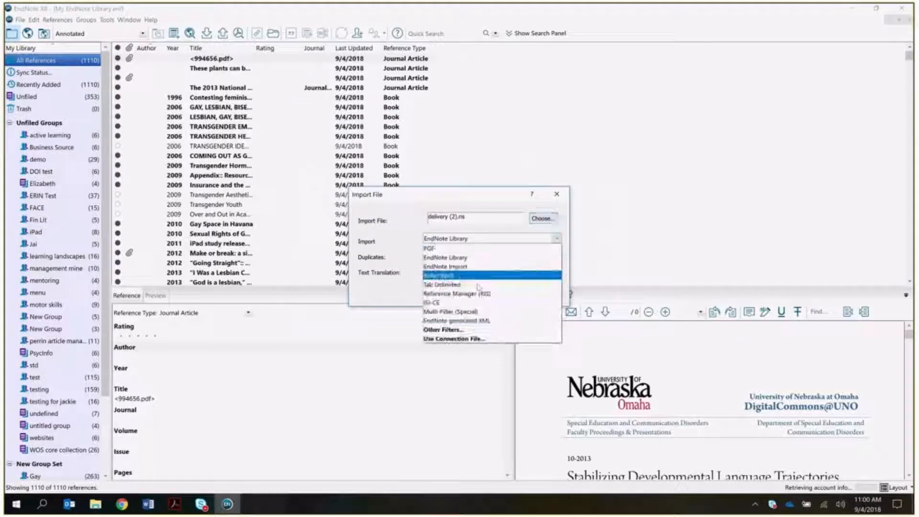
left_click(480, 294)
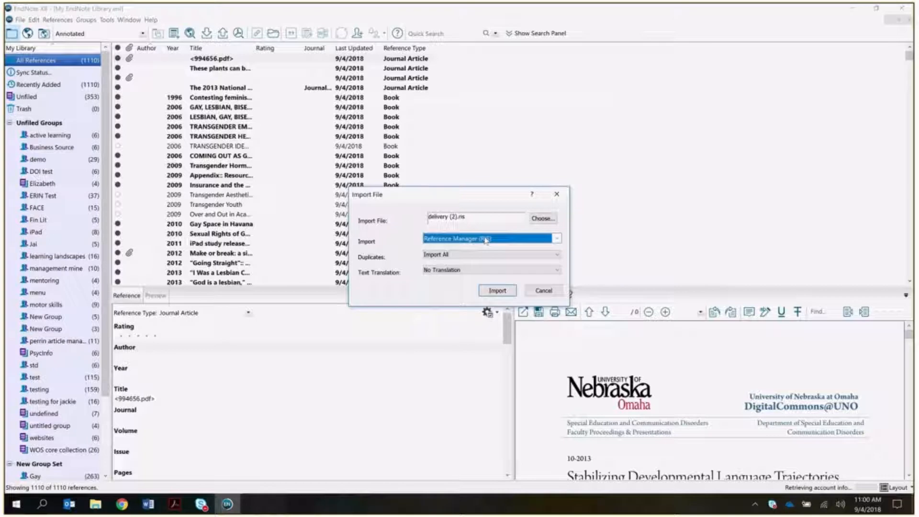
left_click(496, 292)
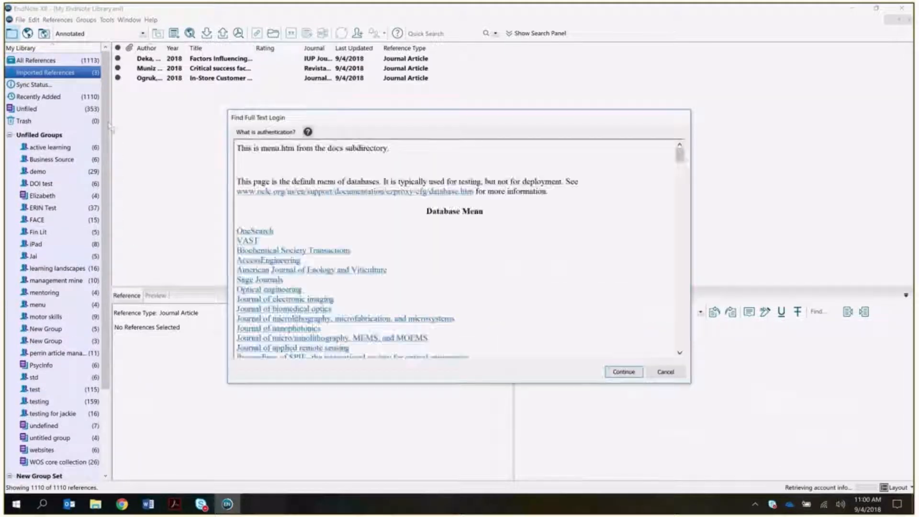
- Dismiss the Find Full Text login and drag the three imported references into the test group
left_click(671, 374)
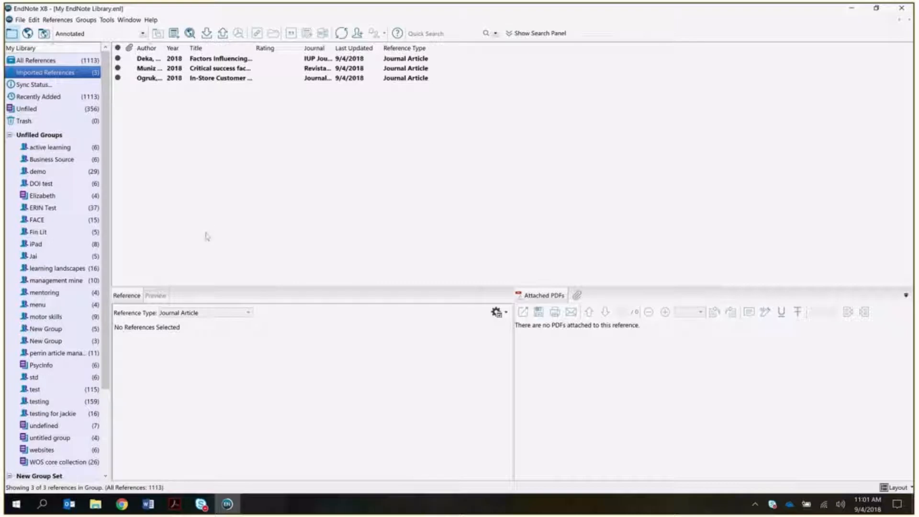
left_click(148, 61)
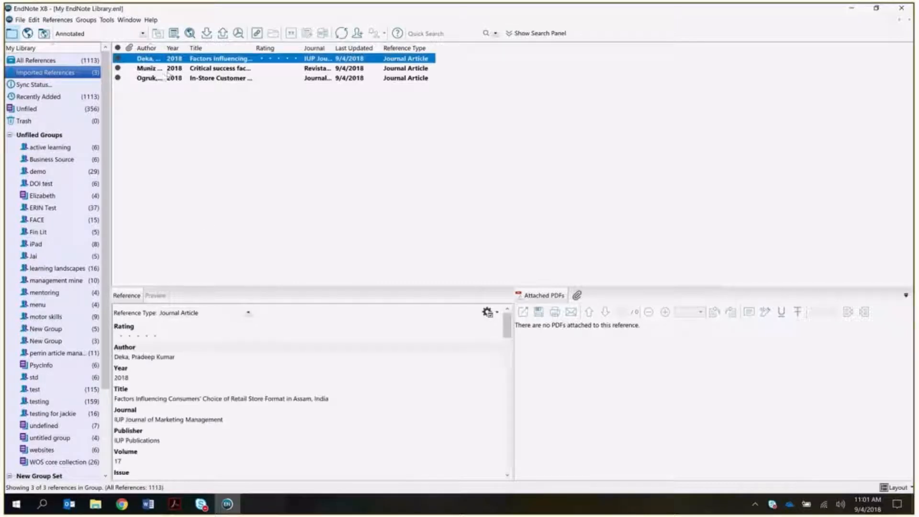
left_click(150, 70, "ctrl")
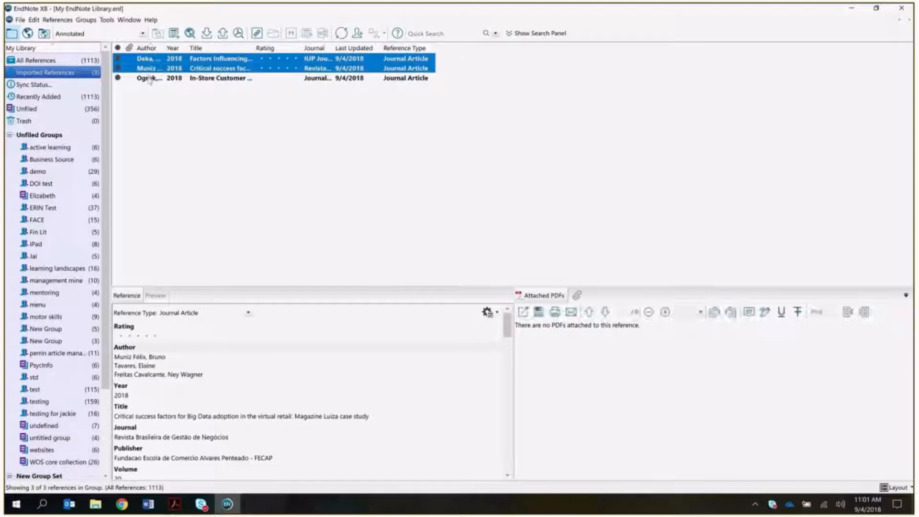
left_click(148, 78, "ctrl")
left_click_drag(147, 74, 57, 388)
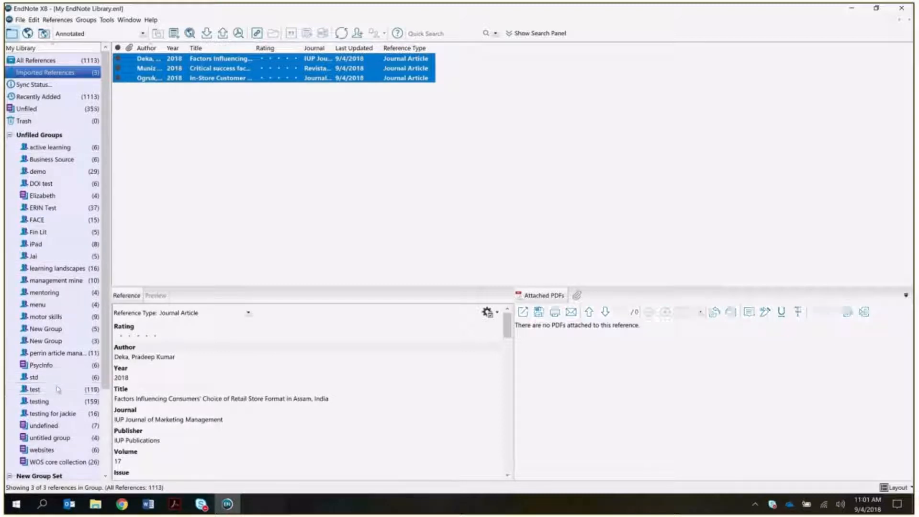
- View the test group's references, then switch to the EndNote Online guide PDF in Acrobat
left_click(43, 391)
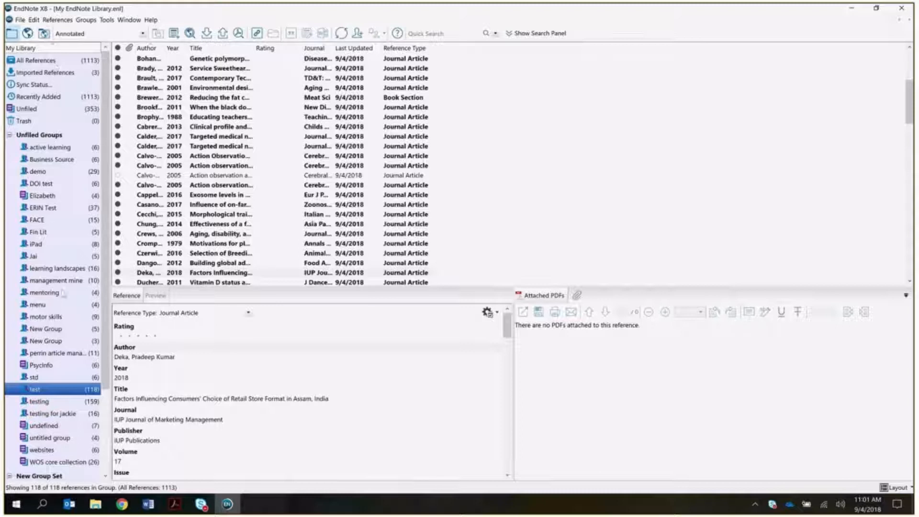
left_click(175, 507)
scroll(409, 300, "up", 1)
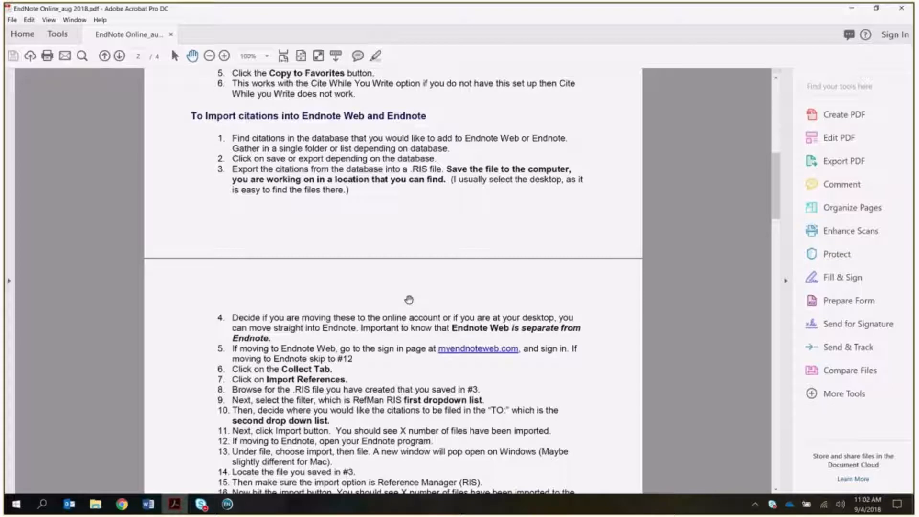
- Read down the guide to 'Import the Citations from Google Scholar', then return to Chrome
scroll(409, 300, "down", 1)
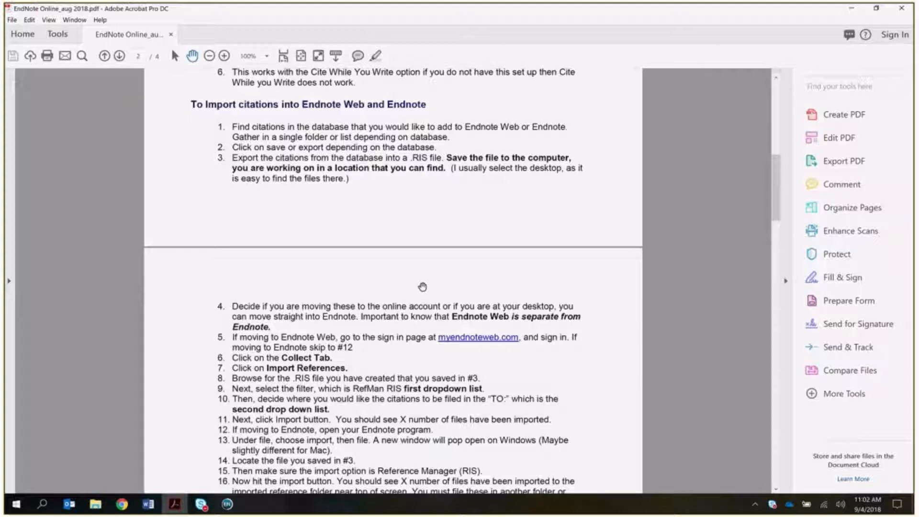
scroll(394, 305, "down", 3)
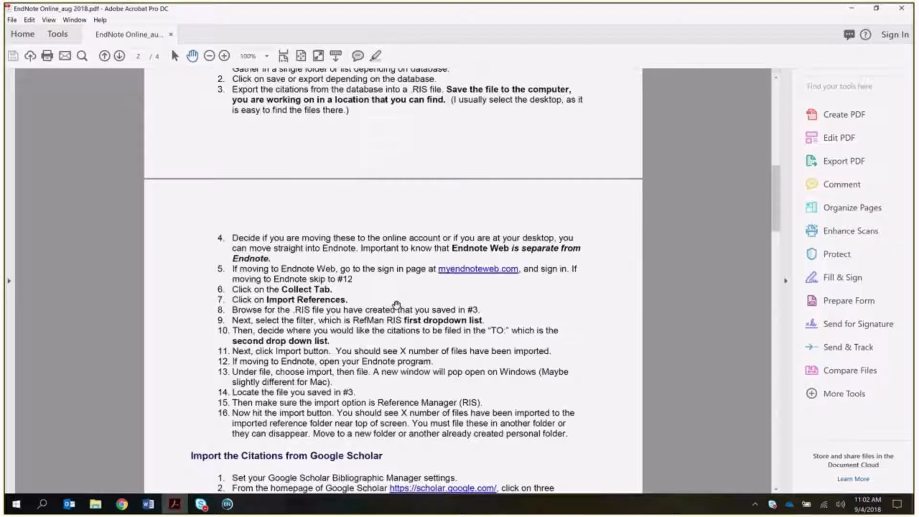
scroll(394, 305, "down", 7)
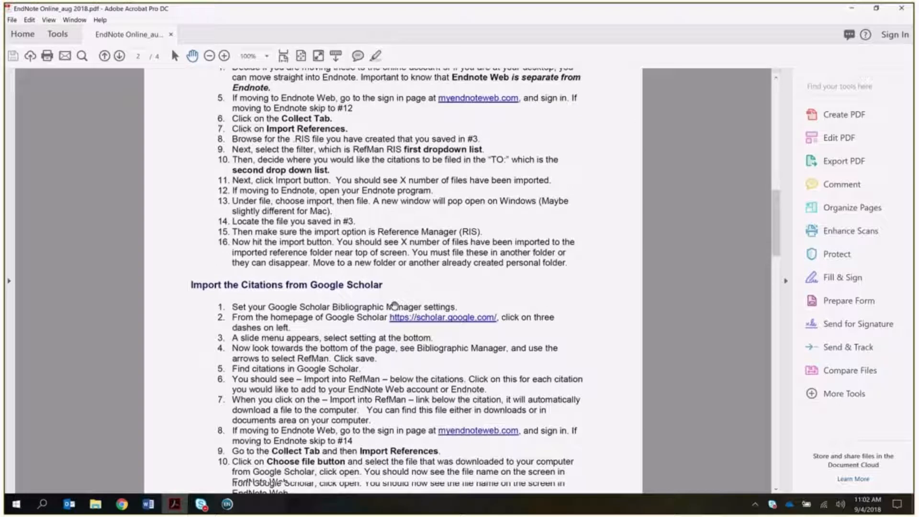
scroll(394, 305, "down", 5)
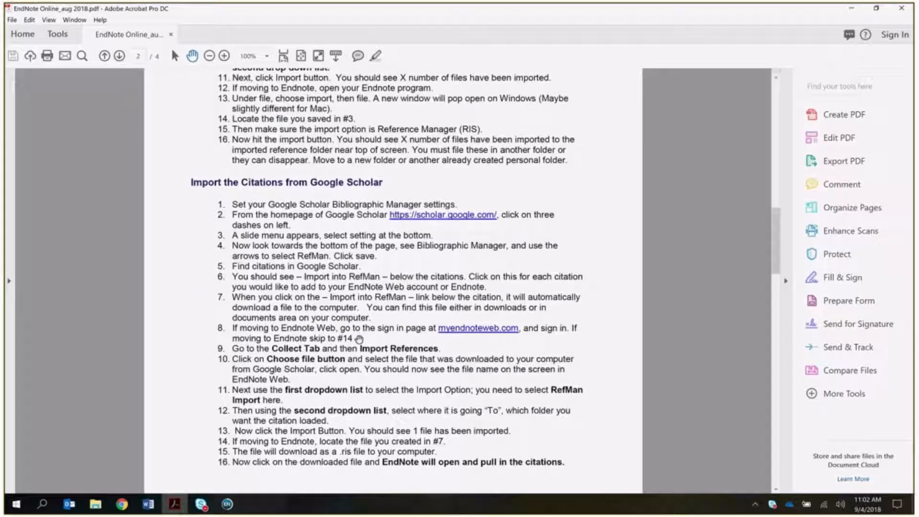
scroll(319, 333, "down", 1)
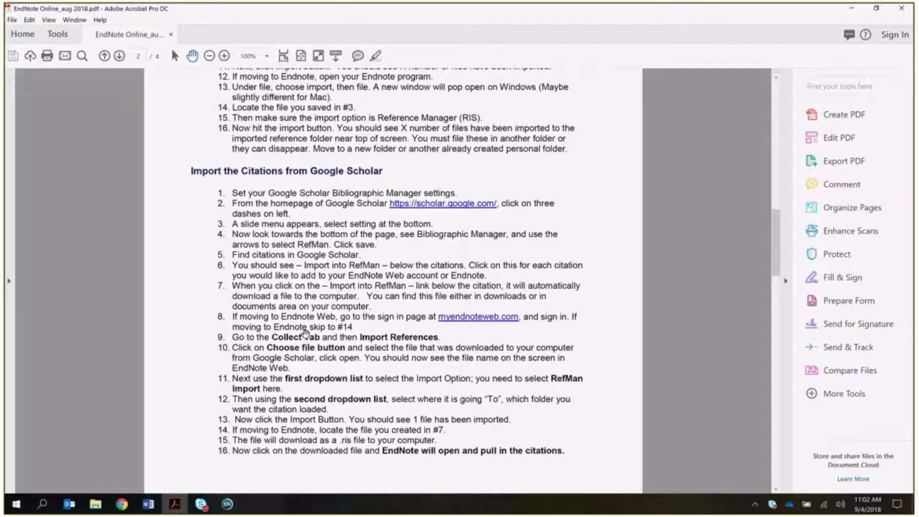
left_click(122, 503)
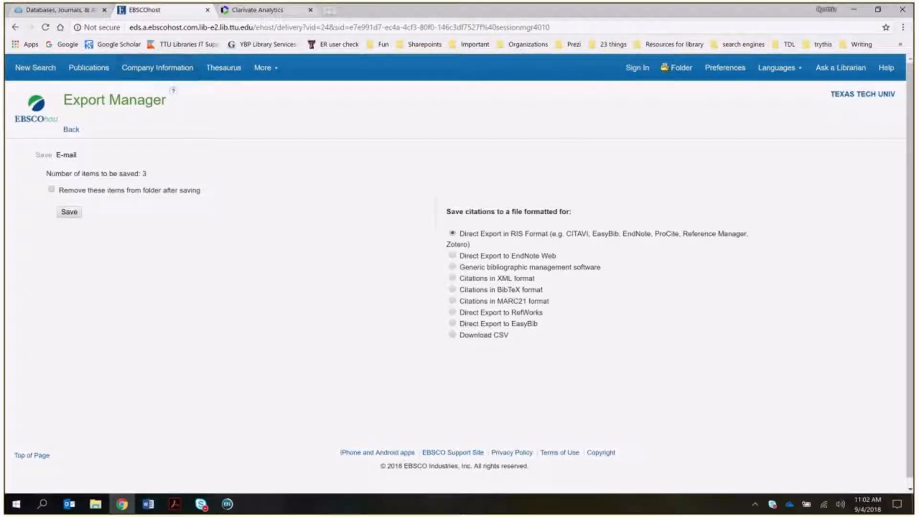
- In a new tab, search Google Scholar for 'retail consumer behaviour' using the suggestion
left_click(328, 10)
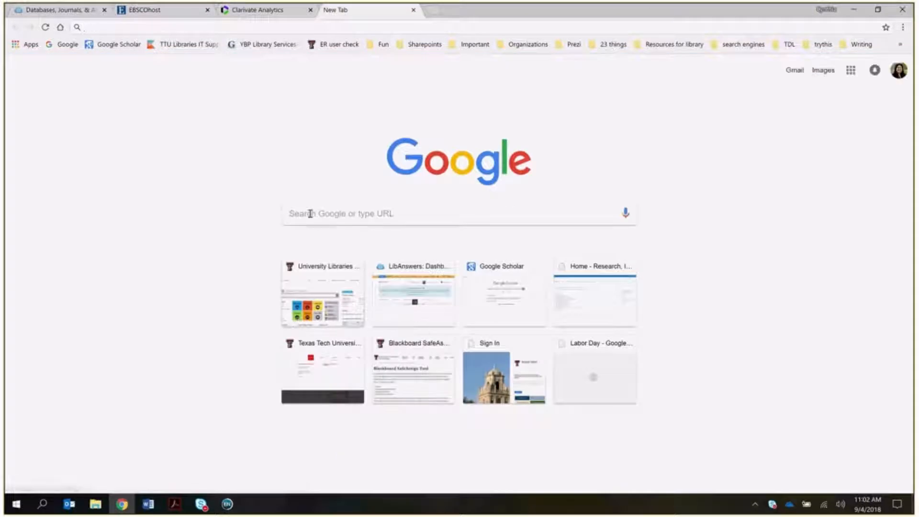
left_click(115, 44)
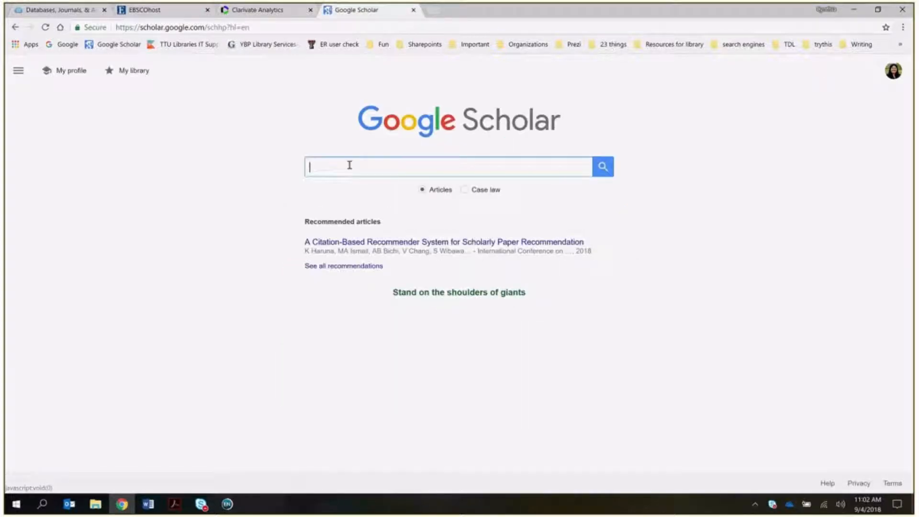
left_click(350, 166)
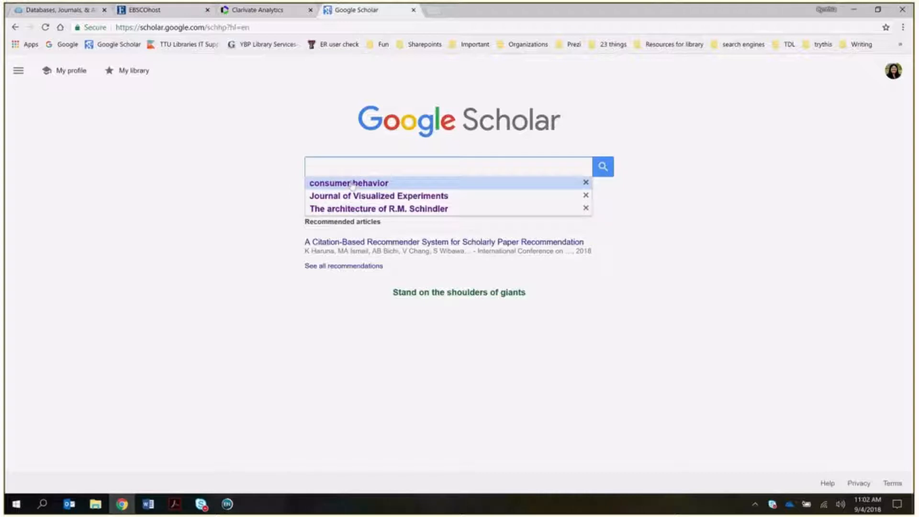
type("ret")
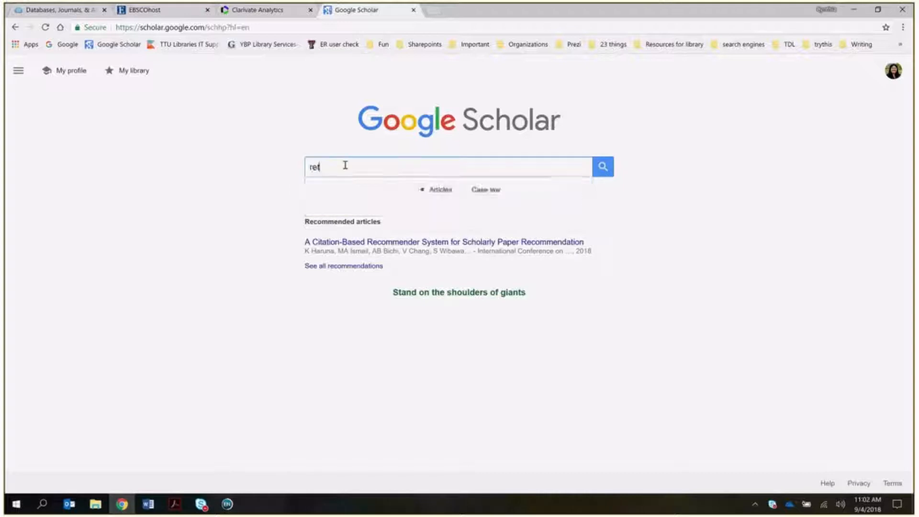
type("ail con")
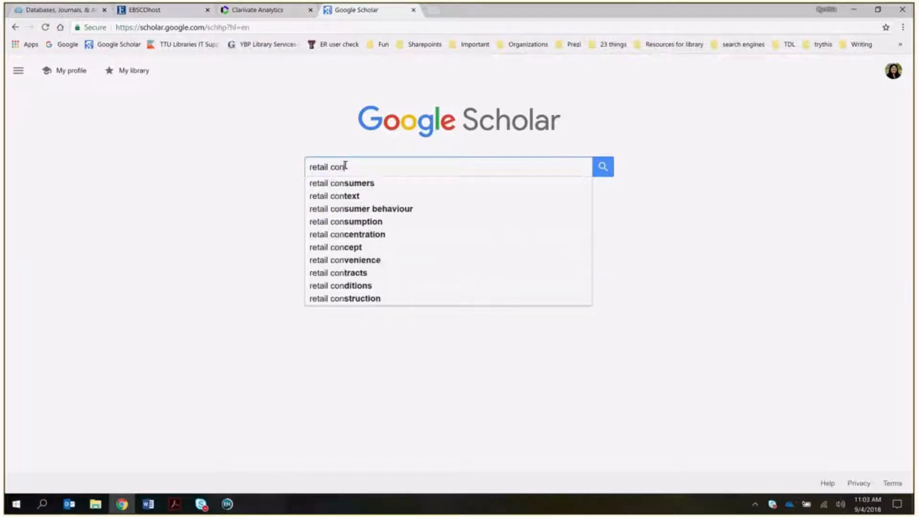
left_click(382, 208)
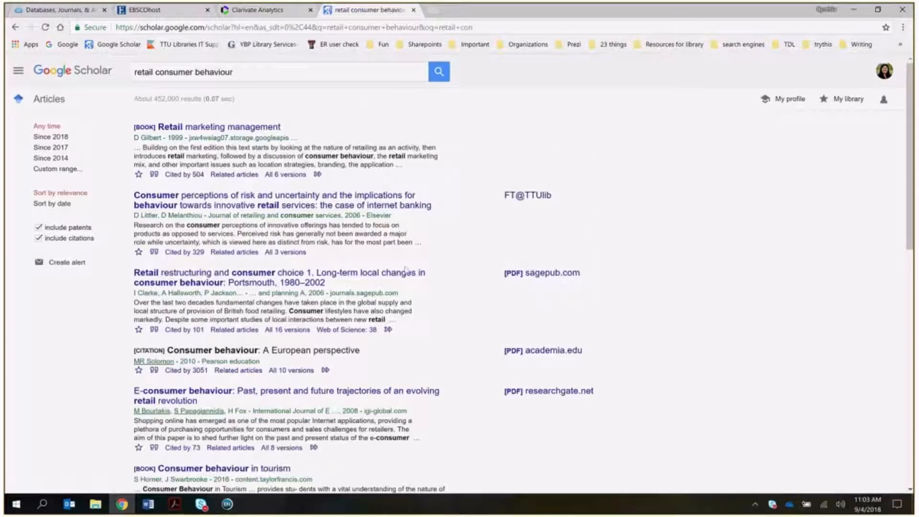
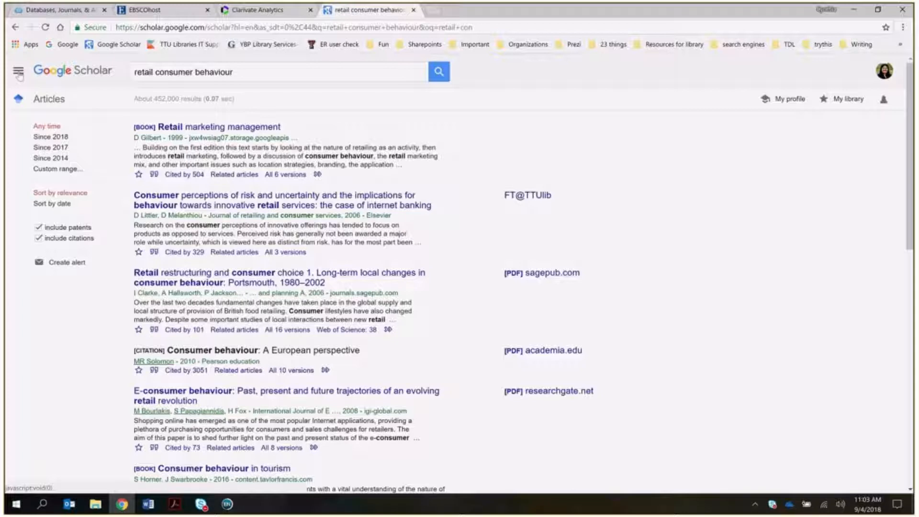
- Set Google Scholar's bibliography manager to show import links for RefMan and save the settings
left_click(18, 73)
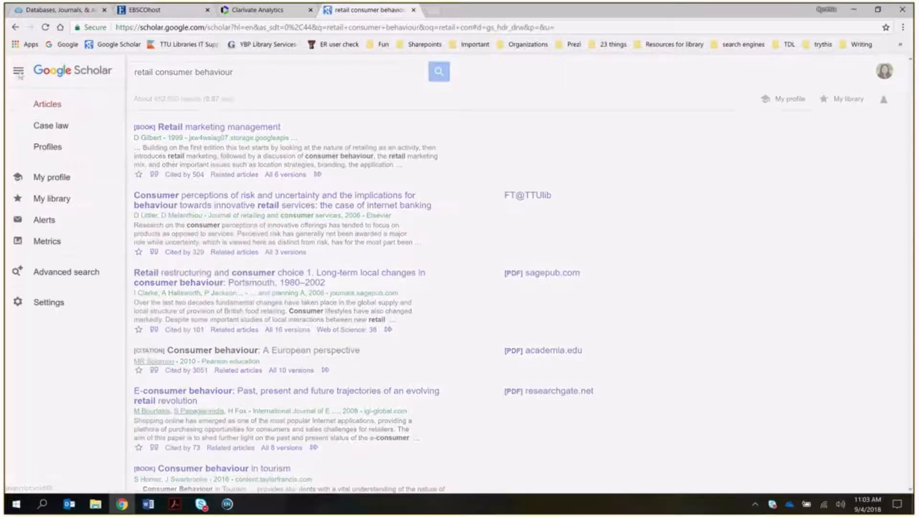
left_click(45, 305)
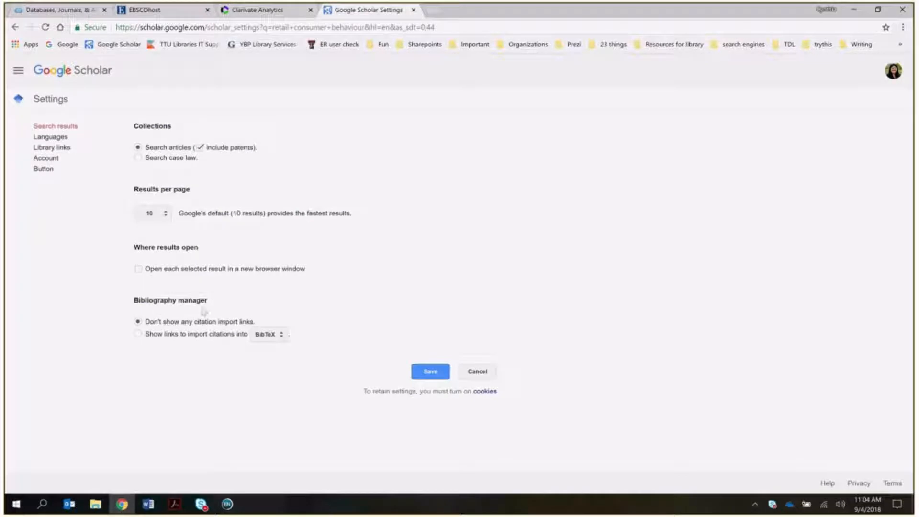
left_click(268, 334)
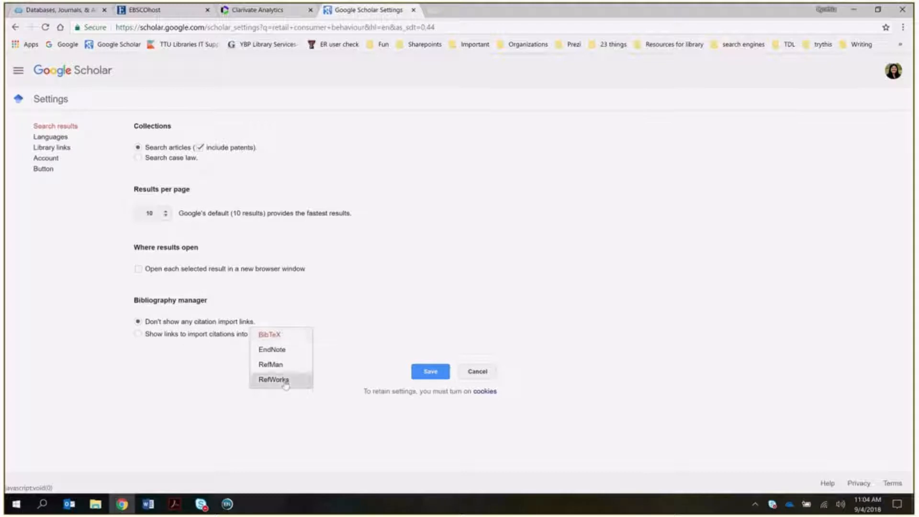
left_click_drag(275, 379, 279, 368)
left_click(277, 364)
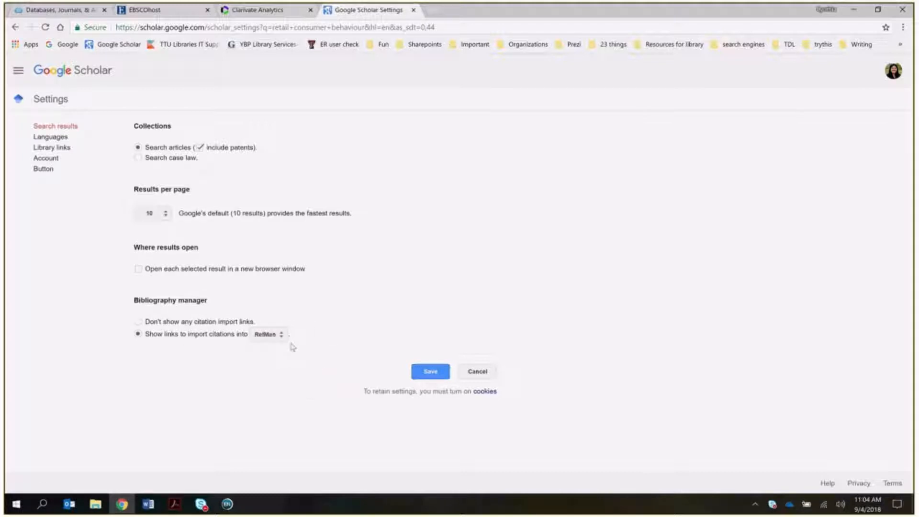
left_click(430, 371)
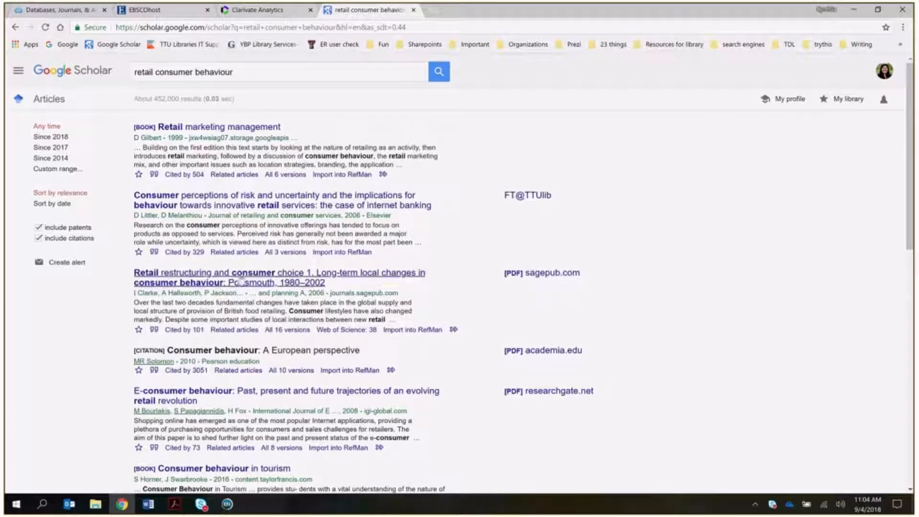
- Download scholar.RIS for 'Retail restructuring and consumer choice' and bring EndNote X8 forward
left_click(413, 330)
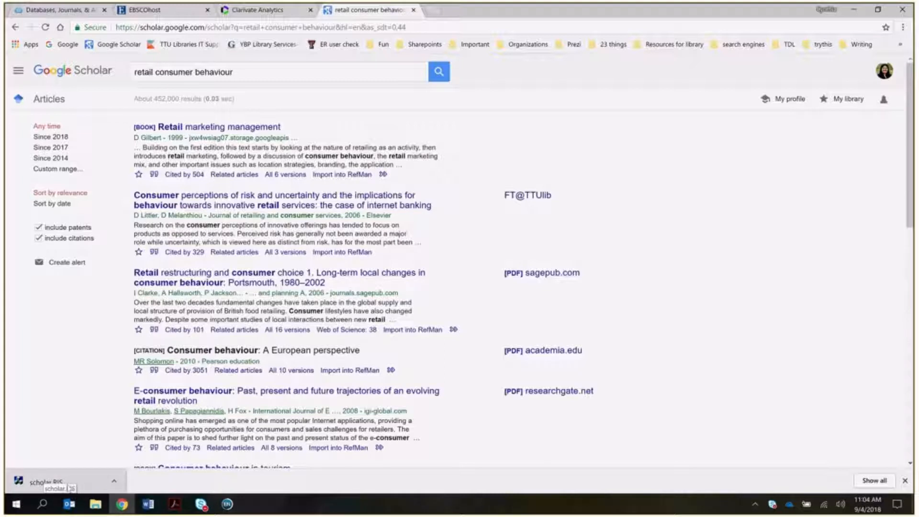
left_click(228, 505)
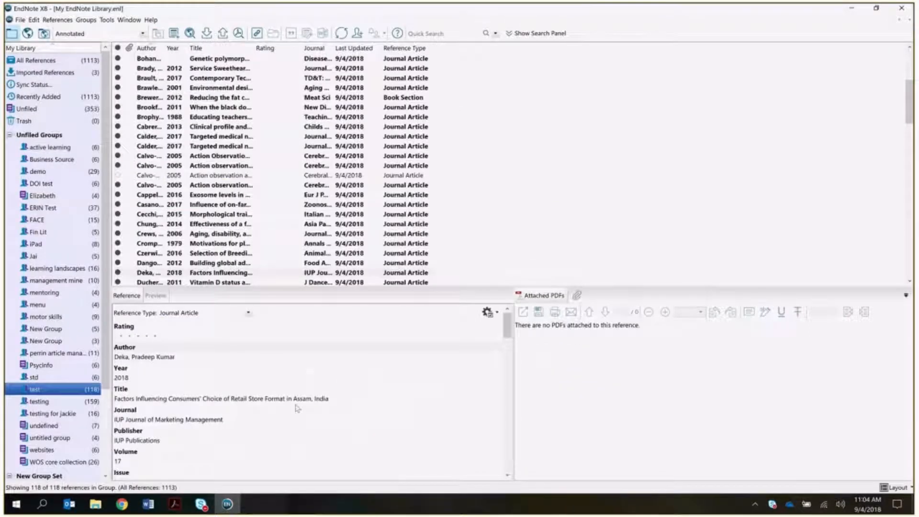
- Import scholar.RIS from Downloads into EndNote X8 with the Reference Manager (RIS) option
left_click(19, 21)
mouse_move(96, 139)
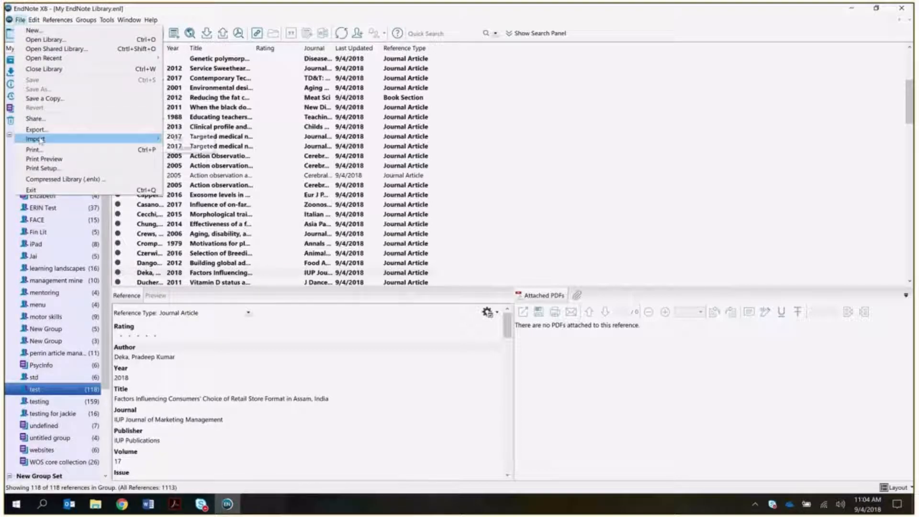
left_click(179, 138)
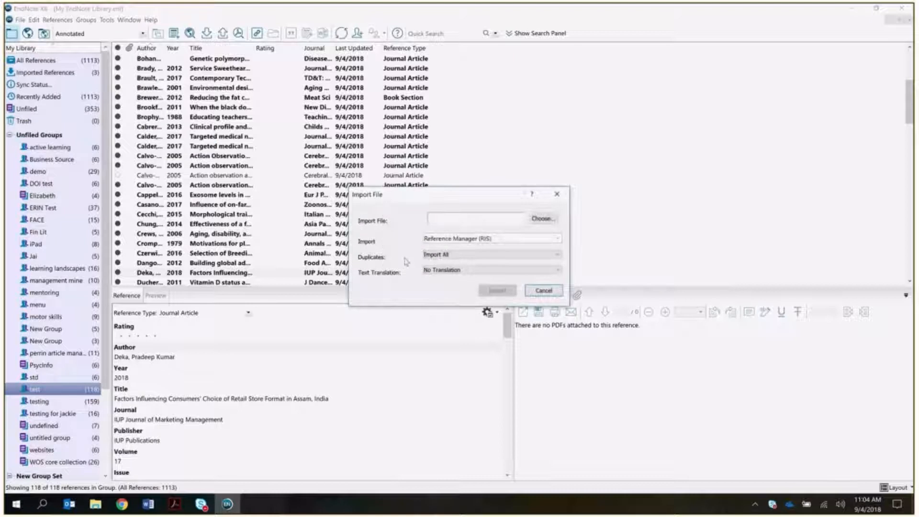
left_click(541, 218)
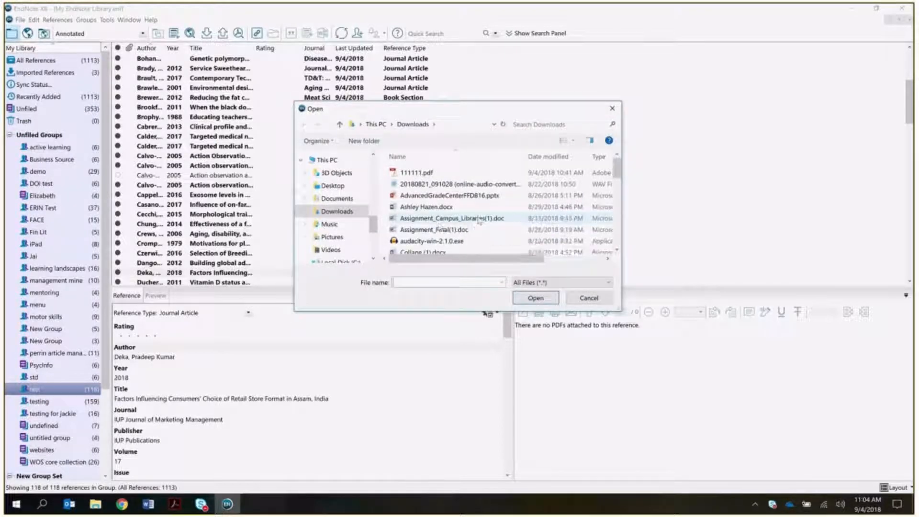
scroll(438, 225, "down", 5)
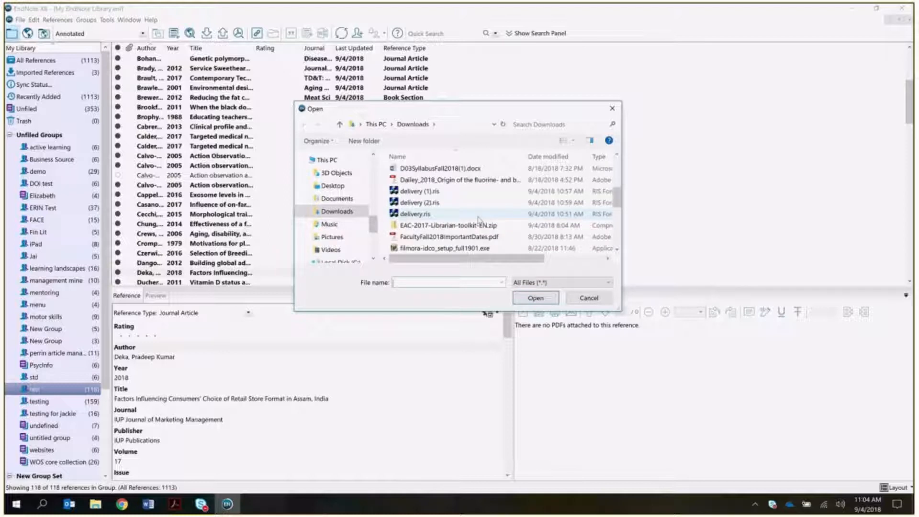
scroll(478, 219, "down", 3)
left_click(417, 249)
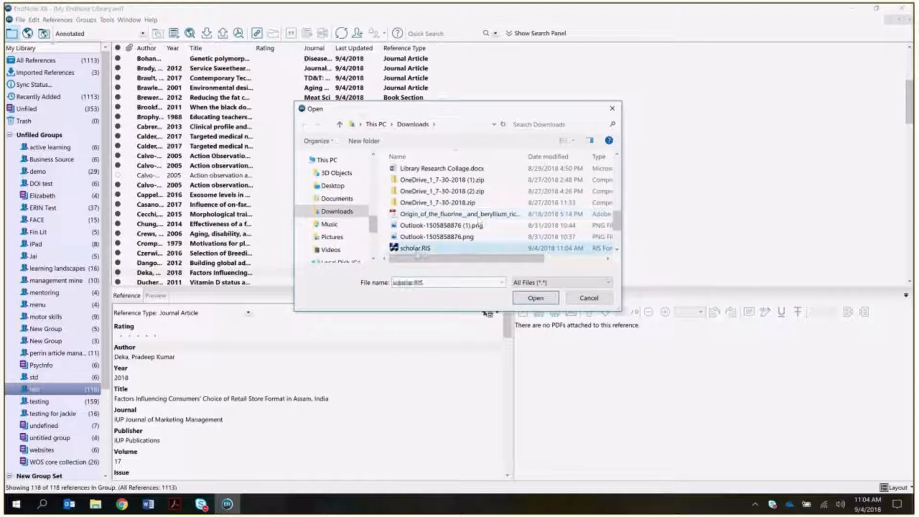
left_click(528, 300)
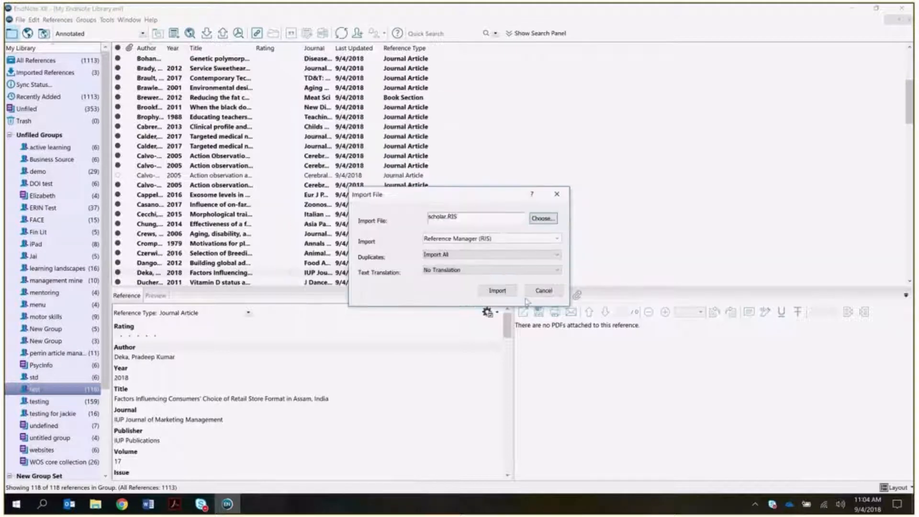
left_click(431, 238)
left_click(461, 238)
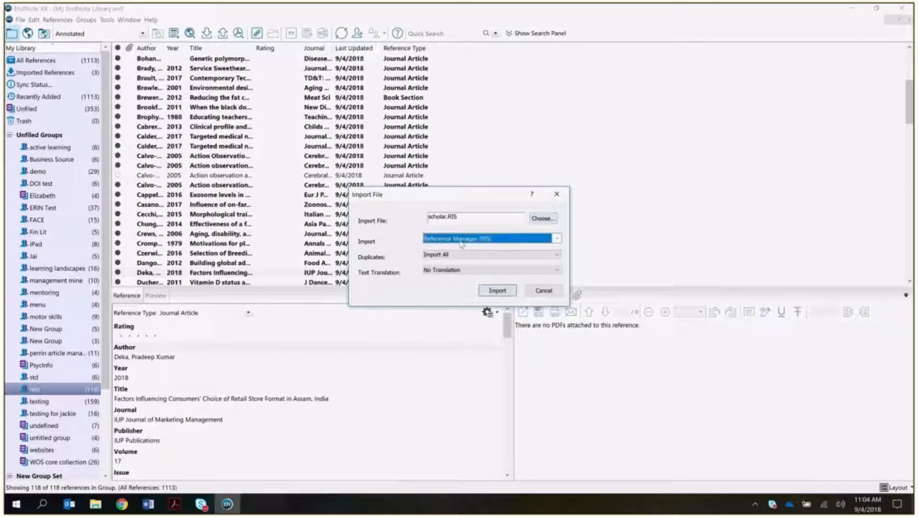
left_click(497, 292)
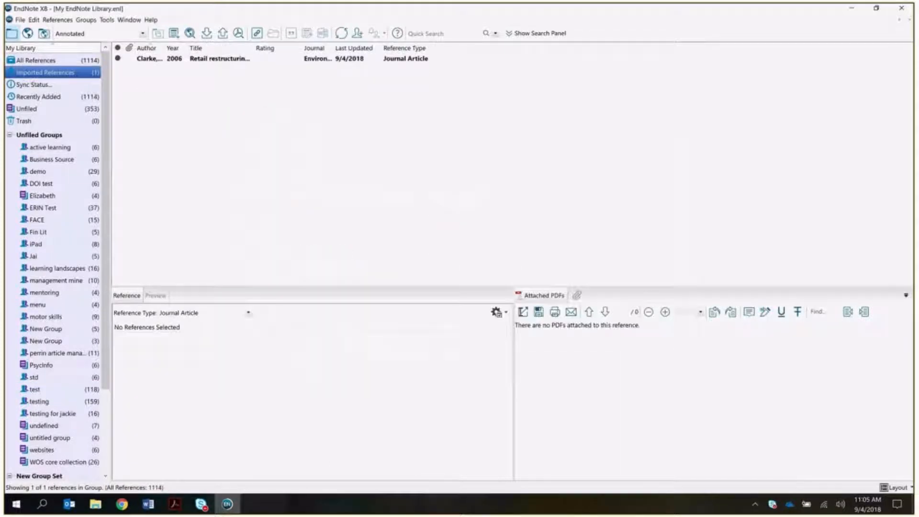
- Cancel the full-text login prompt, view the imported reference, and return to Scholar results
left_click(665, 371)
left_click(194, 58)
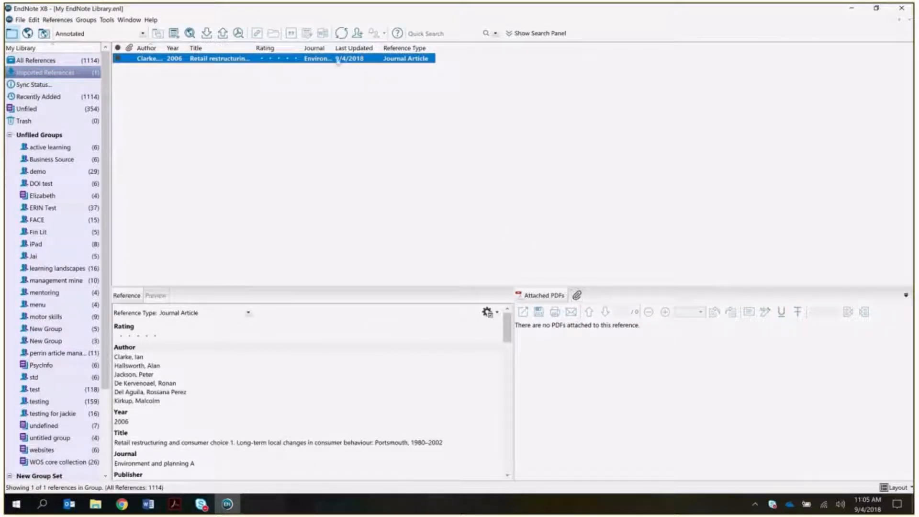
left_click(122, 505)
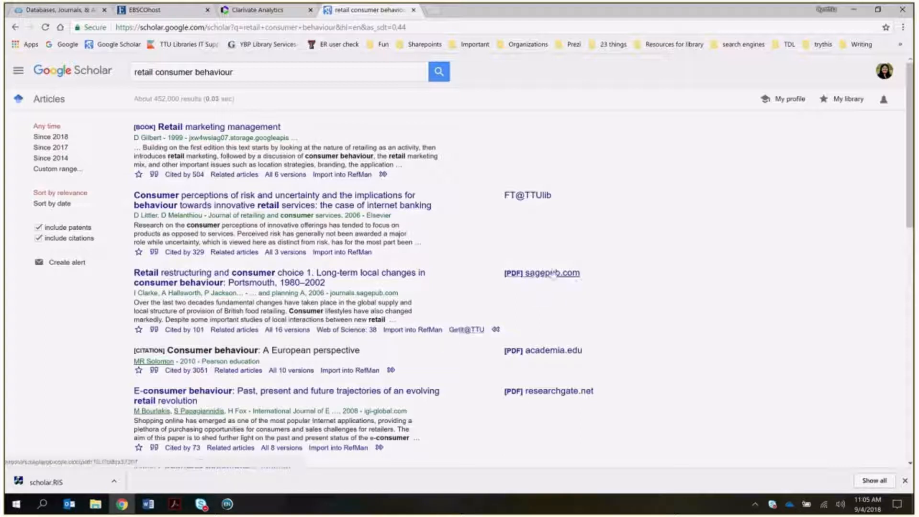
- Save the article's sagepub.com PDF to the Desktop as a37207.pdf, then return to EndNote
left_click(546, 275)
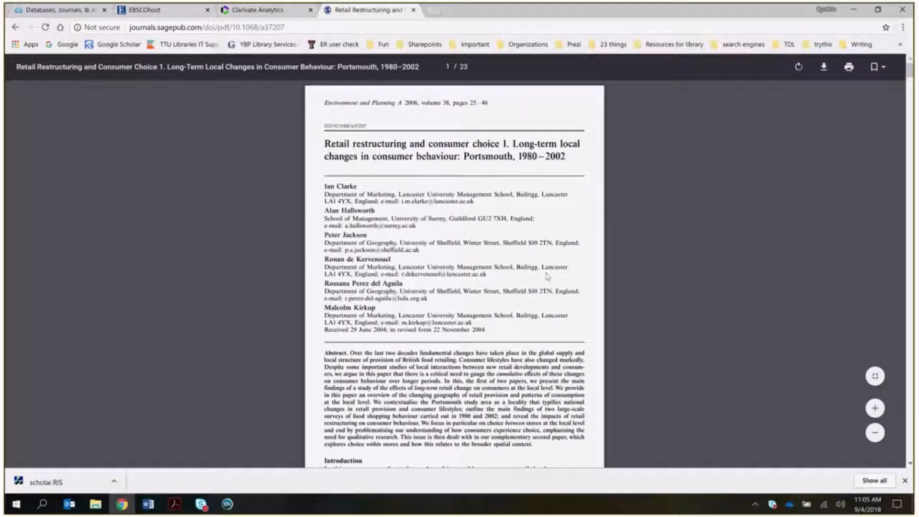
left_click(824, 69)
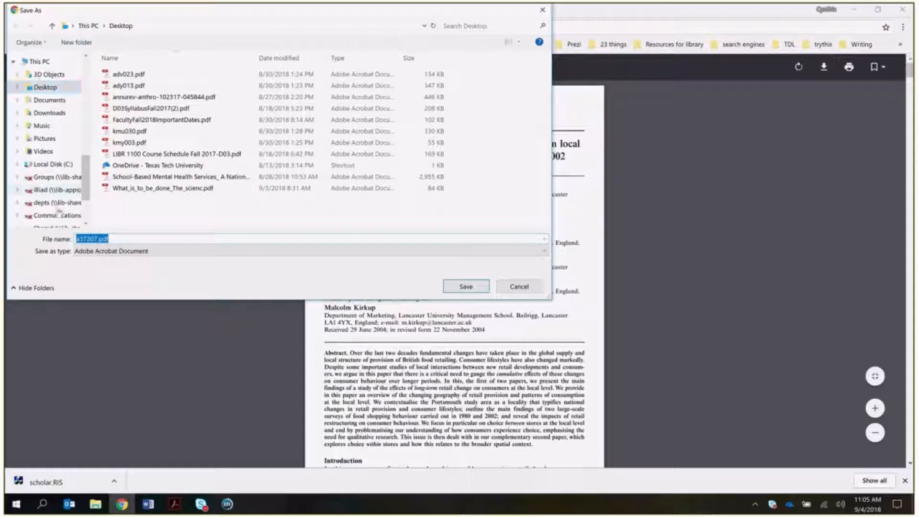
left_click(466, 286)
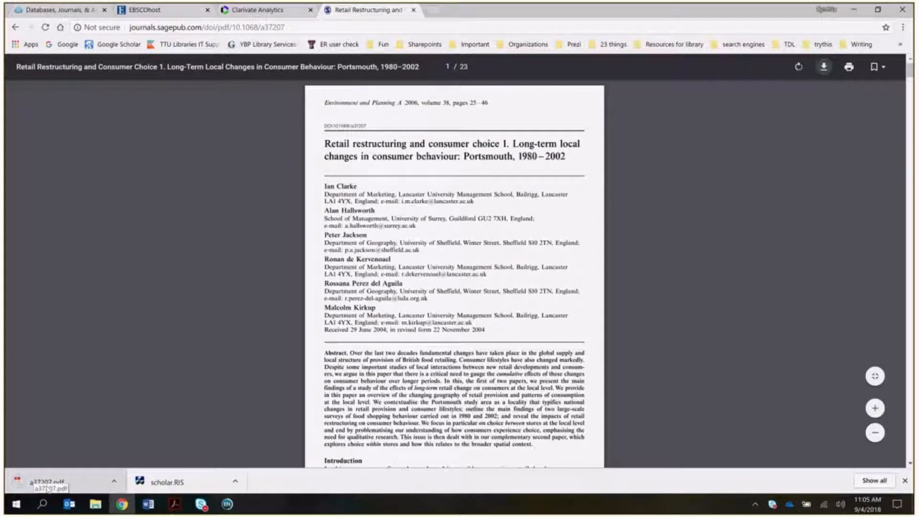
left_click(225, 505)
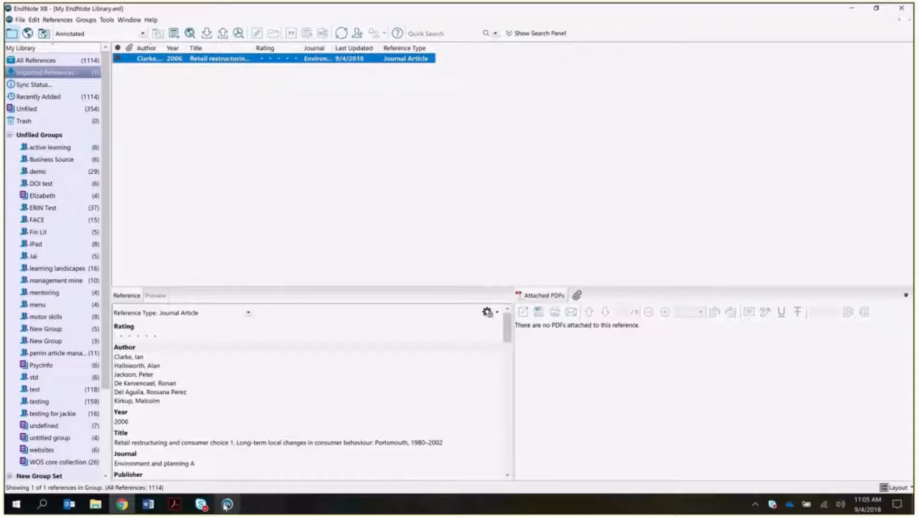
- Attach a37207.pdf from the Desktop to the Retail restructuring reference
left_click(578, 296)
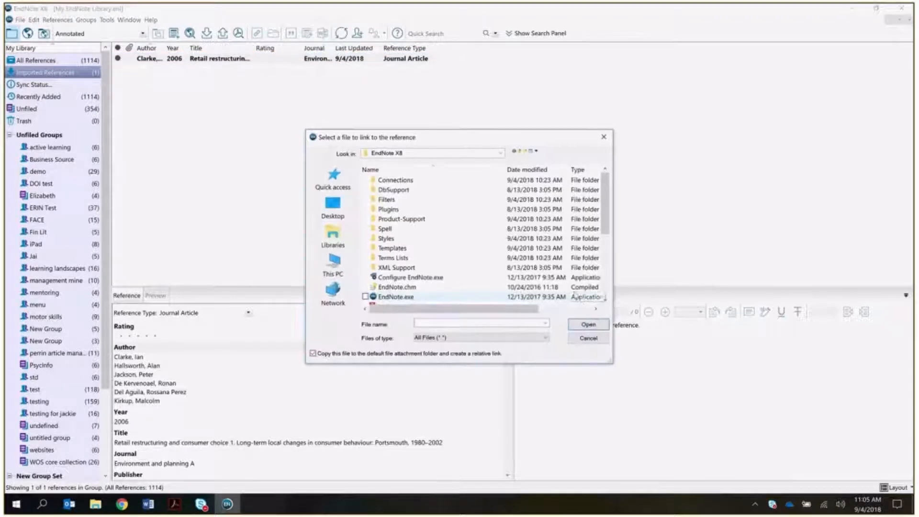
left_click(333, 214)
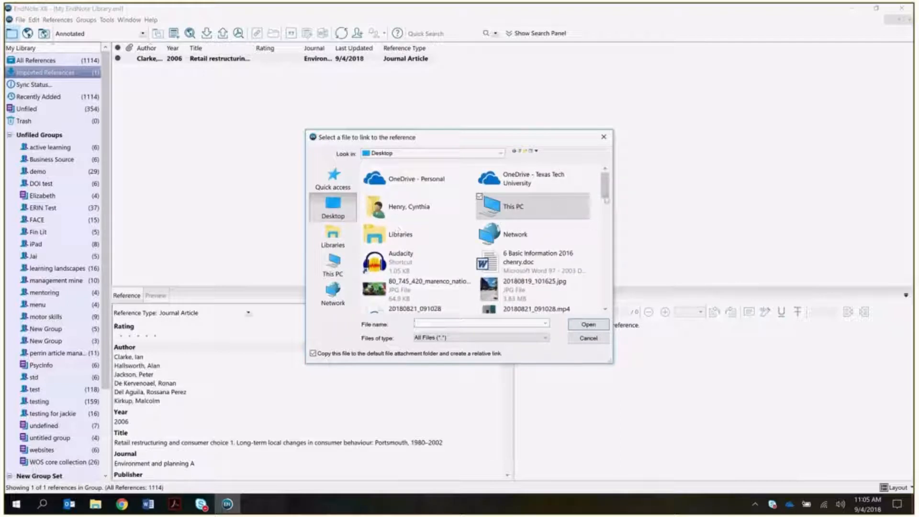
left_click_drag(607, 194, 614, 221)
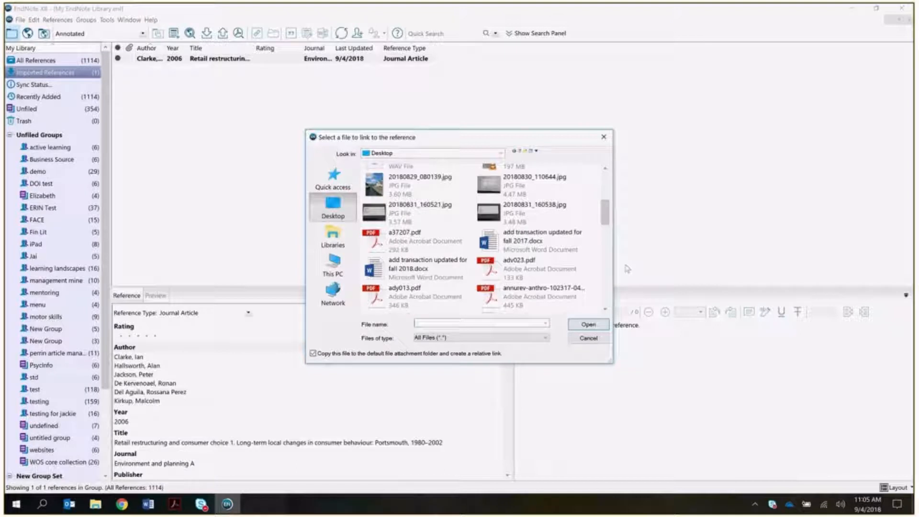
left_click(604, 309)
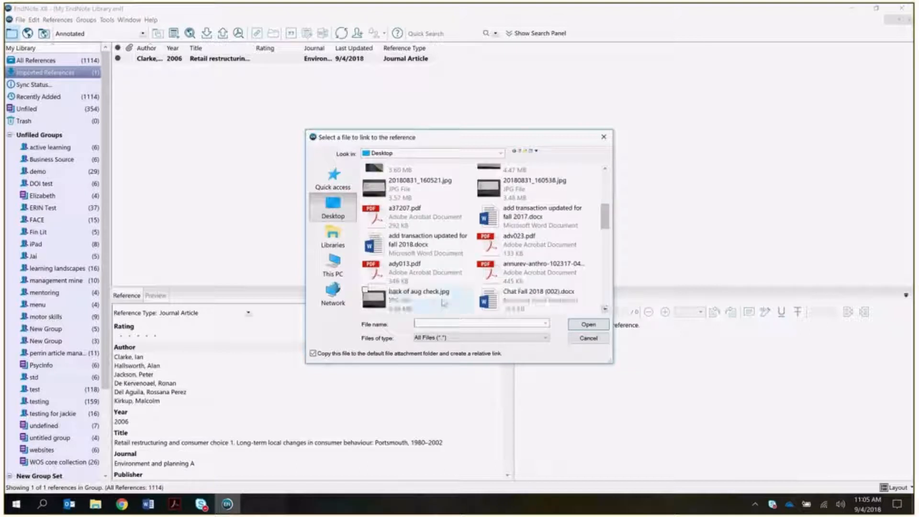
left_click(122, 504)
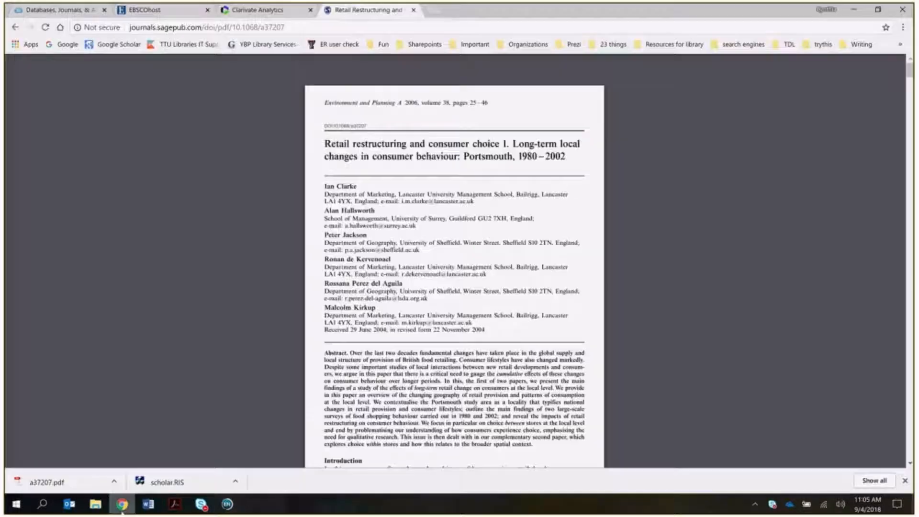
left_click(227, 505)
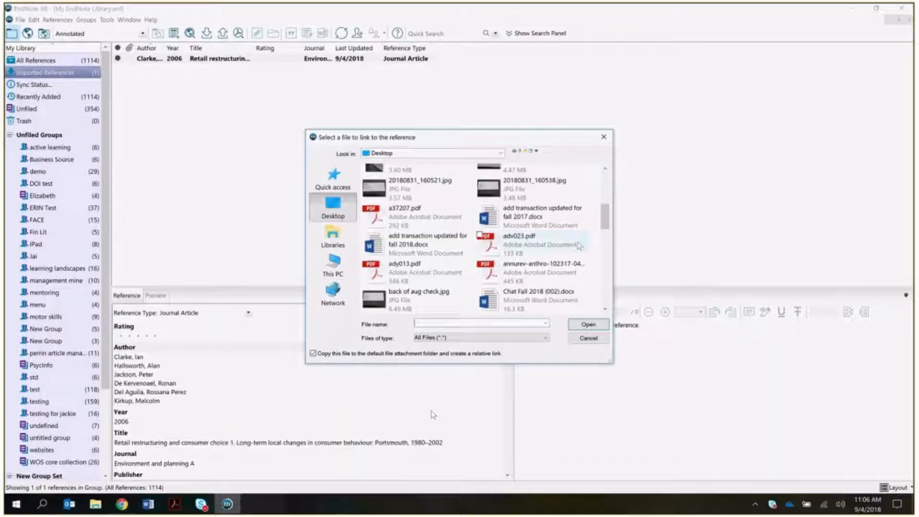
left_click(605, 309)
left_click(605, 309)
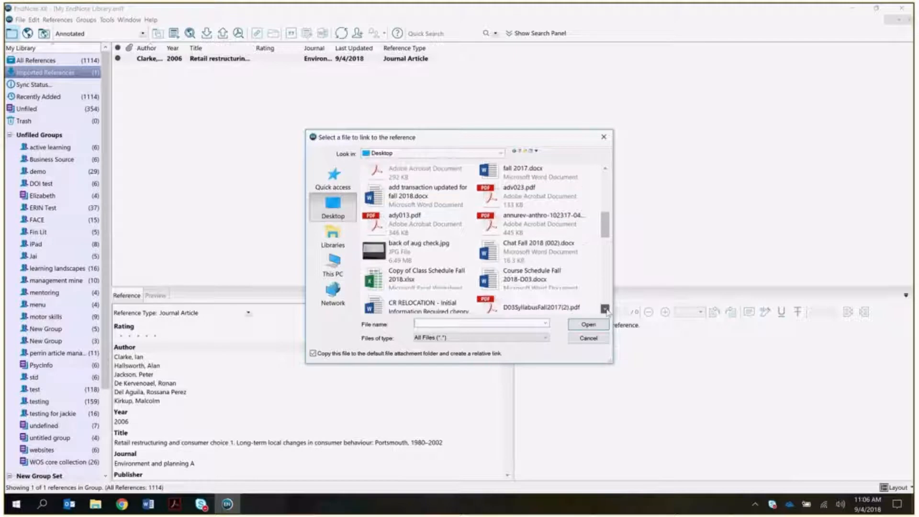
left_click(605, 309)
left_click(605, 309)
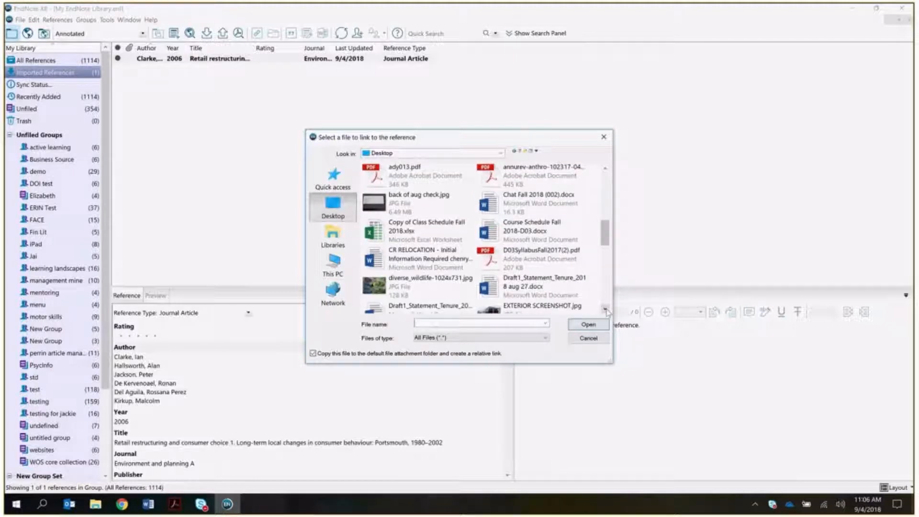
scroll(590, 266, "down", 1)
scroll(590, 266, "up", 2)
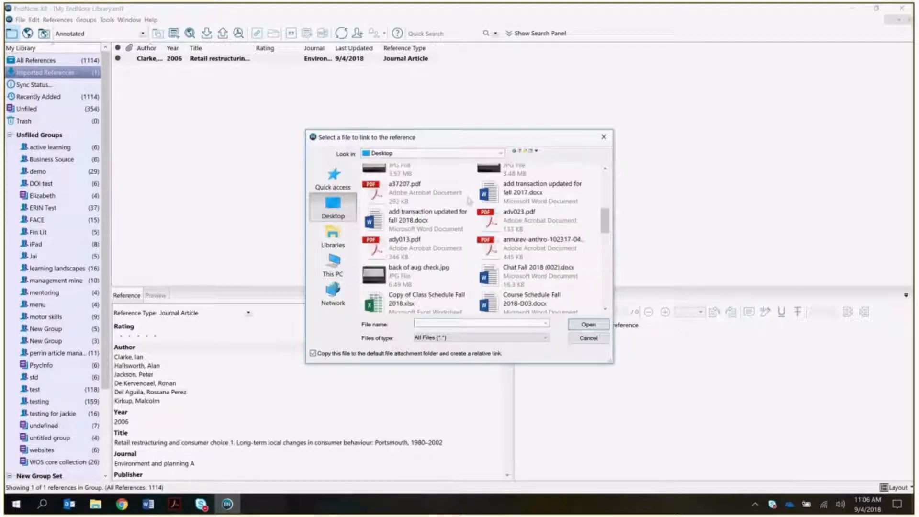
left_click(386, 190)
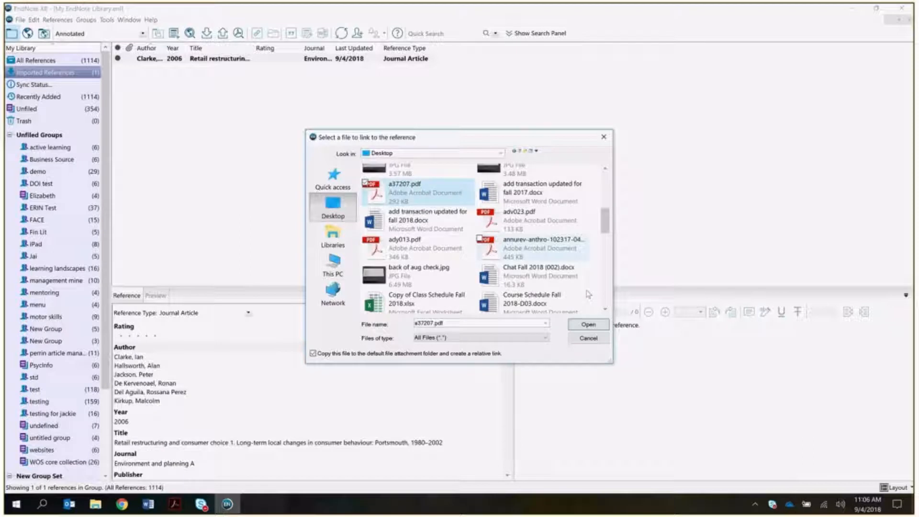
left_click(588, 325)
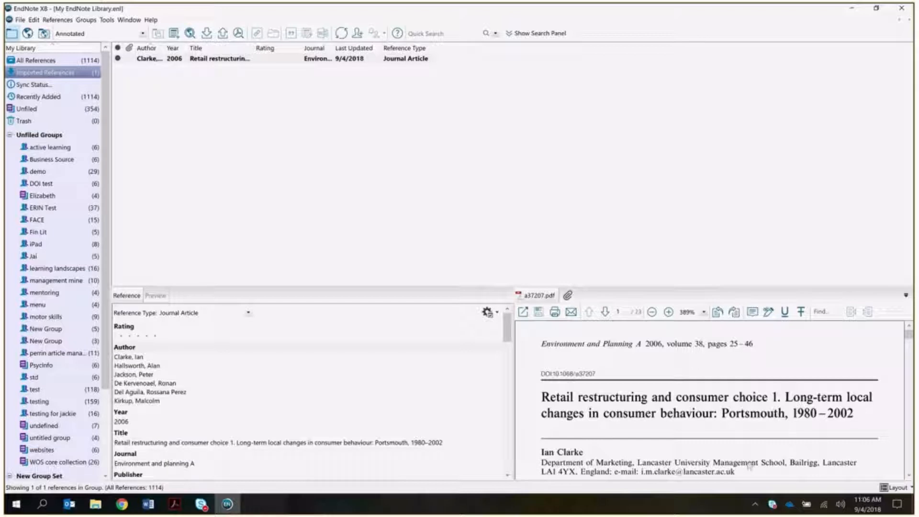
- Scroll the PDF pane to the abstract and drag the splitter up to enlarge the panes
scroll(749, 465, "down", 5)
scroll(738, 437, "down", 3)
left_click_drag(458, 286, 445, 187)
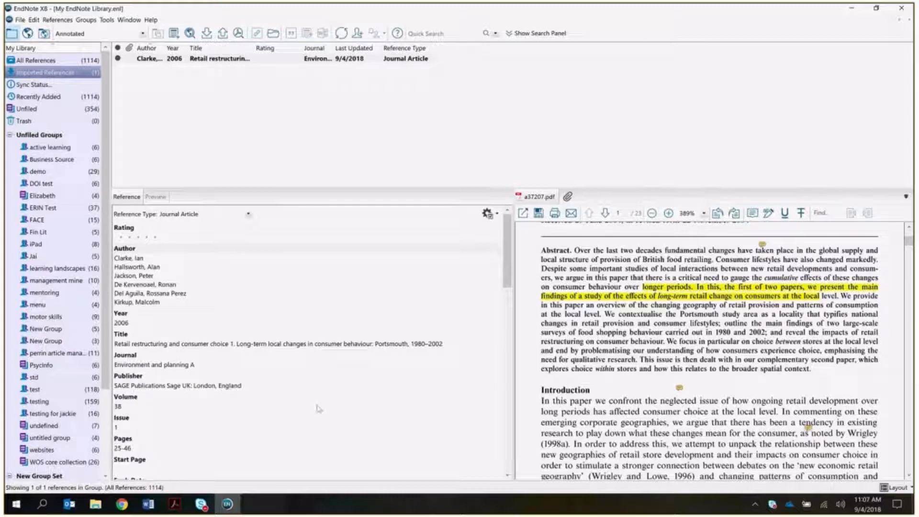
left_click(172, 506)
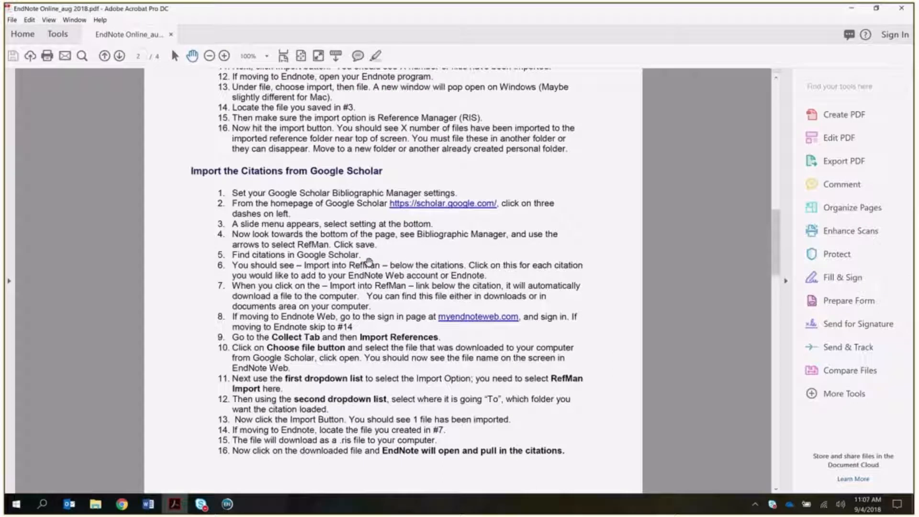
scroll(369, 262, "down", 3)
scroll(376, 282, "down", 5)
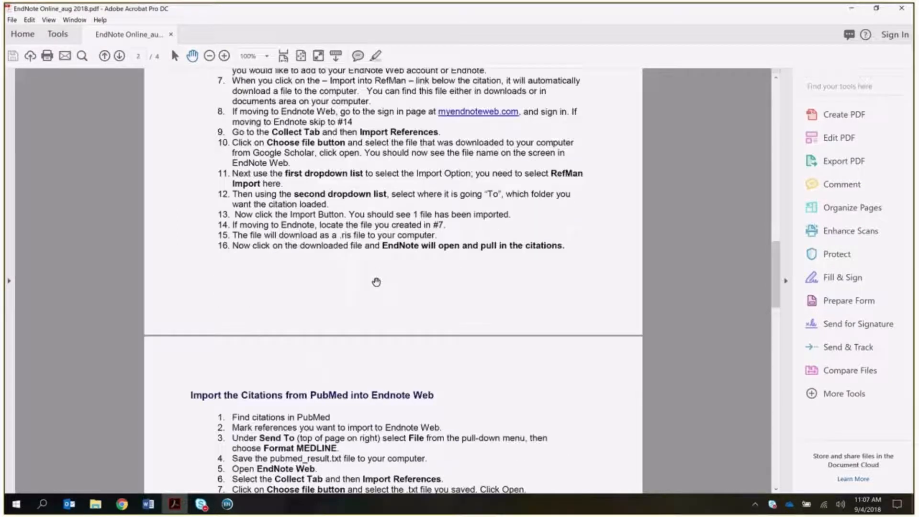
scroll(446, 280, "down", 2)
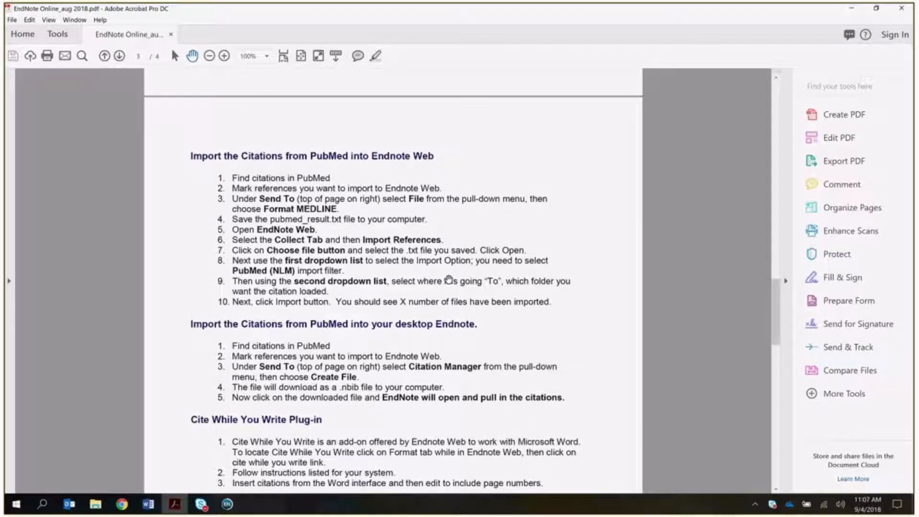
scroll(448, 280, "down", 3)
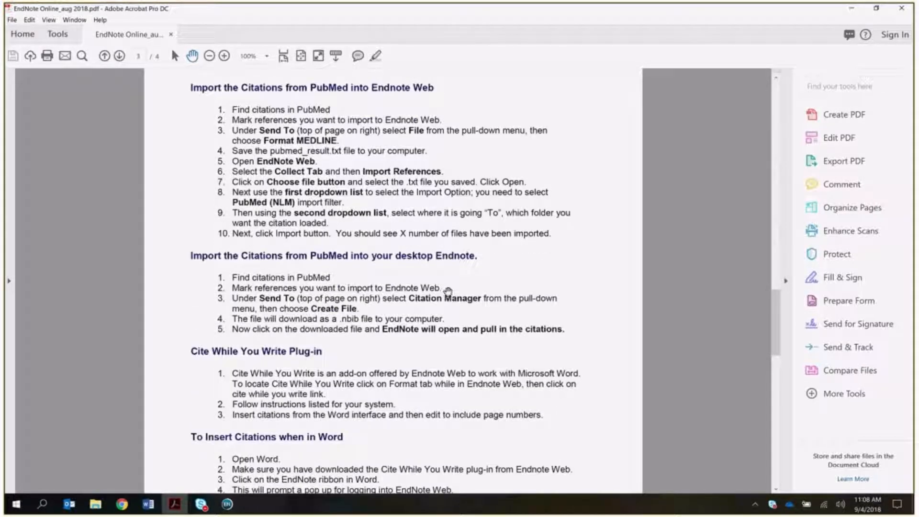
scroll(448, 290, "down", 3)
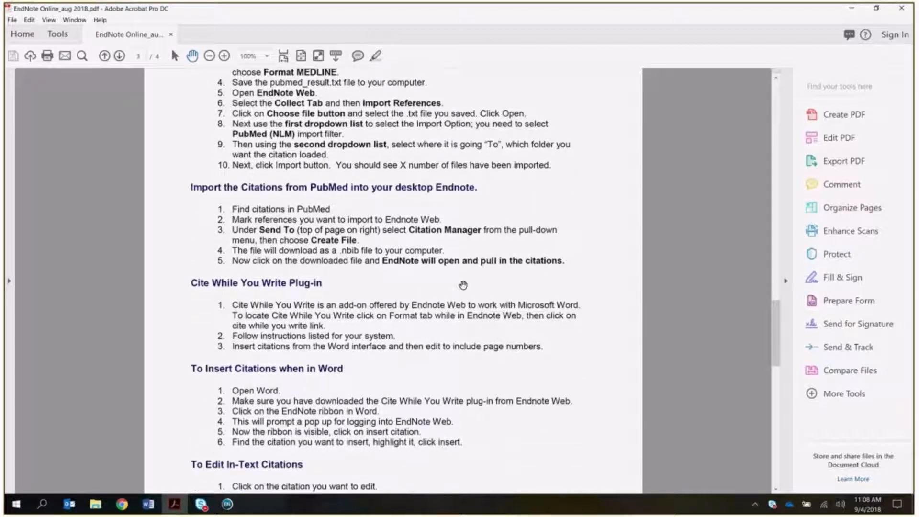
scroll(463, 285, "down", 4)
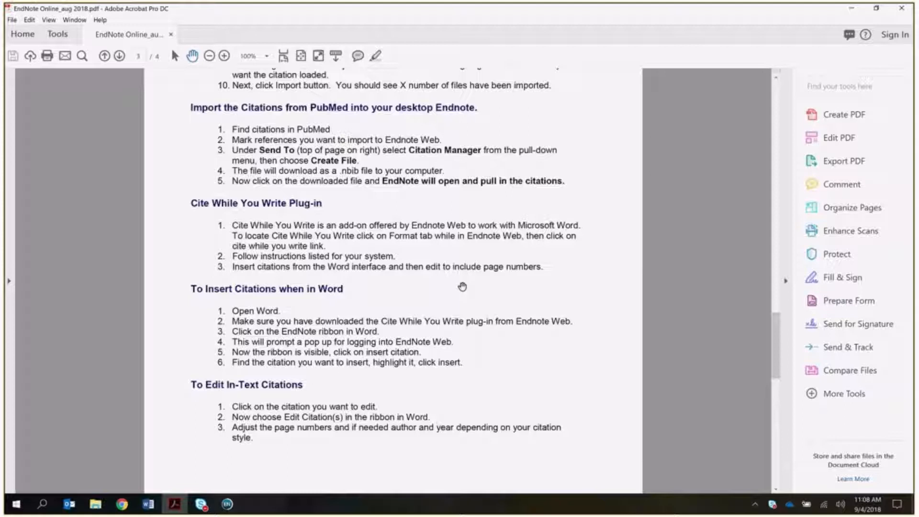
left_click(227, 504)
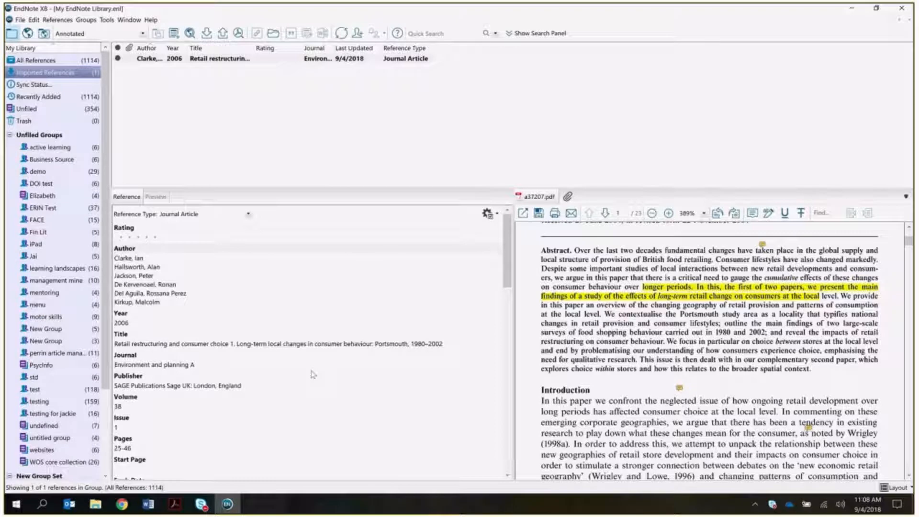
- Launch Word with blank Document1, then return to the SAGE article PDF in Chrome
left_click(146, 506)
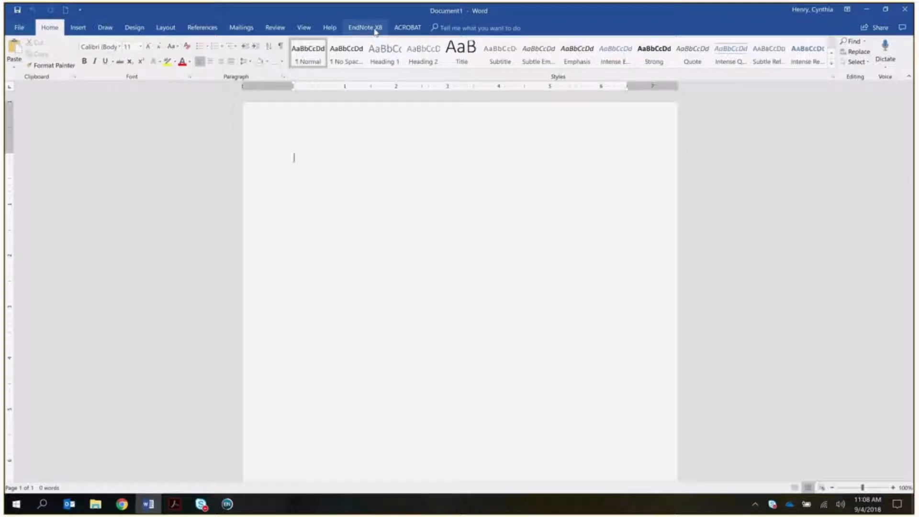
left_click(122, 504)
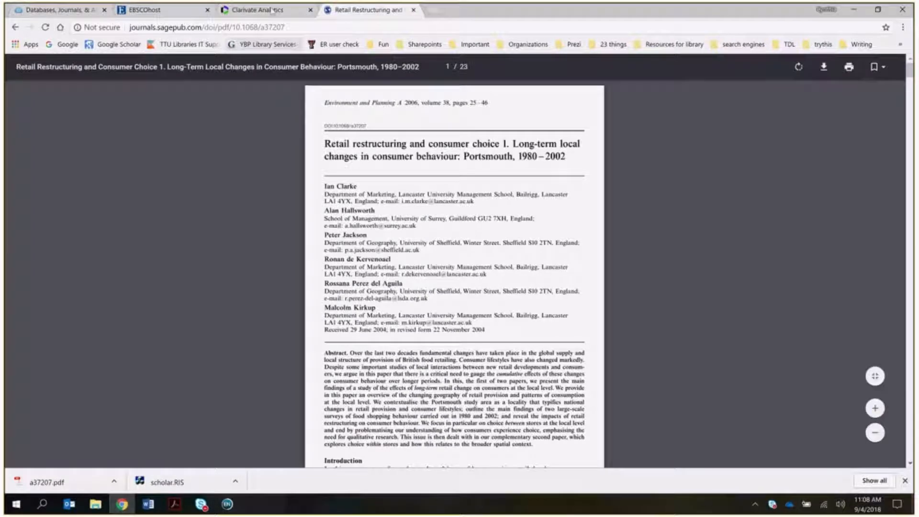
- Sign in to EndNote Online with the autofilled e-mail and the account password
left_click(273, 10)
left_click(311, 180)
left_click(312, 197)
left_click(312, 220)
type("***********")
key("Return")
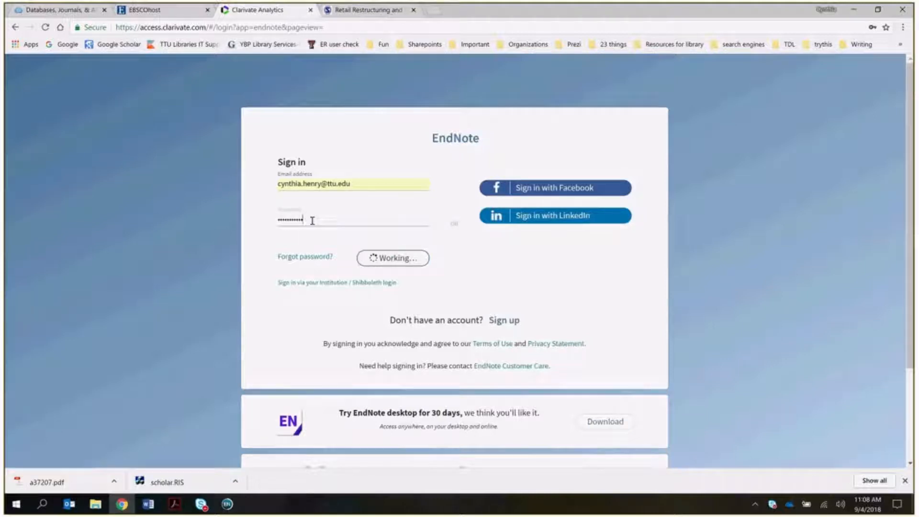
left_click(905, 482)
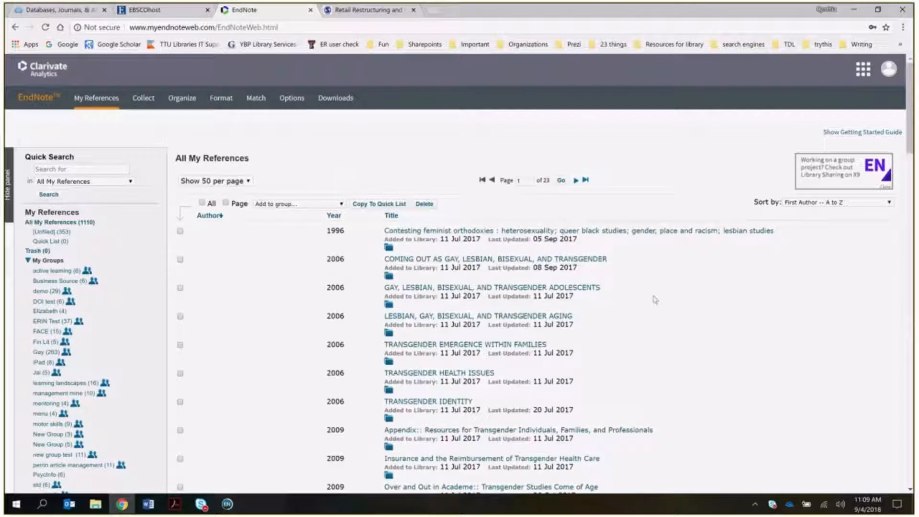
- Open EndNote Online's Downloads page with the Cite While You Write and Capture tools
left_click(336, 103)
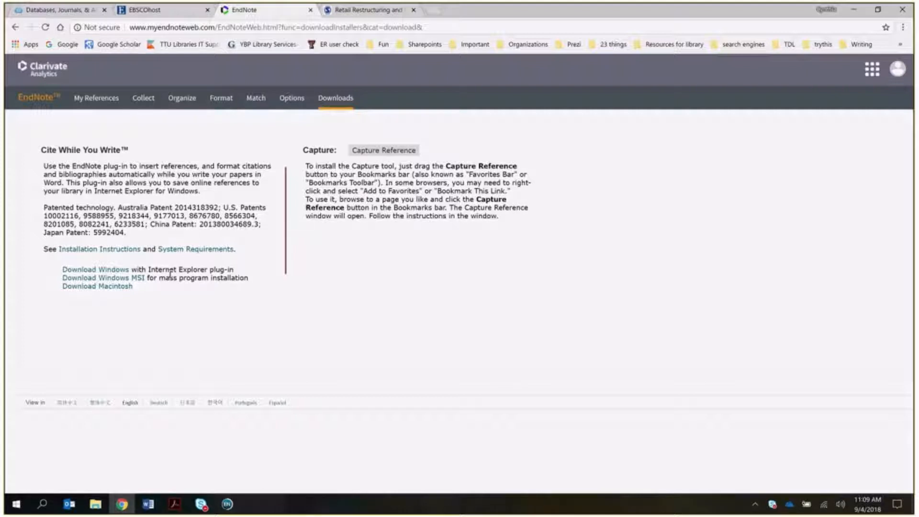
- Download the Windows Cite While You Write installer, then switch to the blank Word document
left_click(85, 273)
left_click(148, 504)
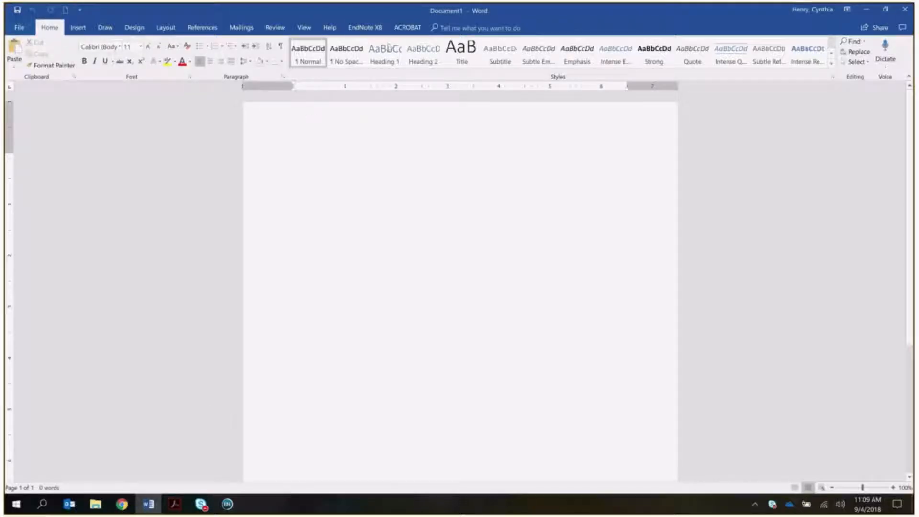
- Show Word's EndNote X8 ribbon tools, then open the EndNote Online account menu in Chrome
left_click(366, 27)
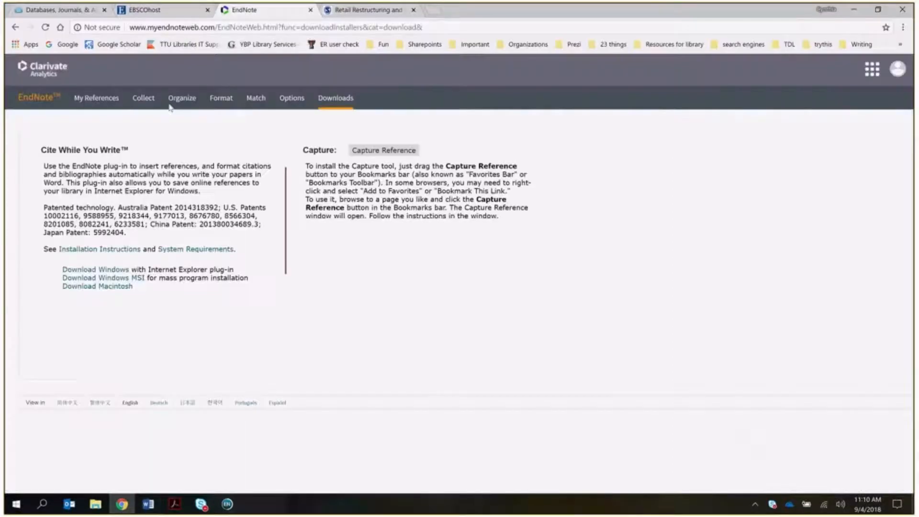
left_click(122, 504)
left_click(896, 71)
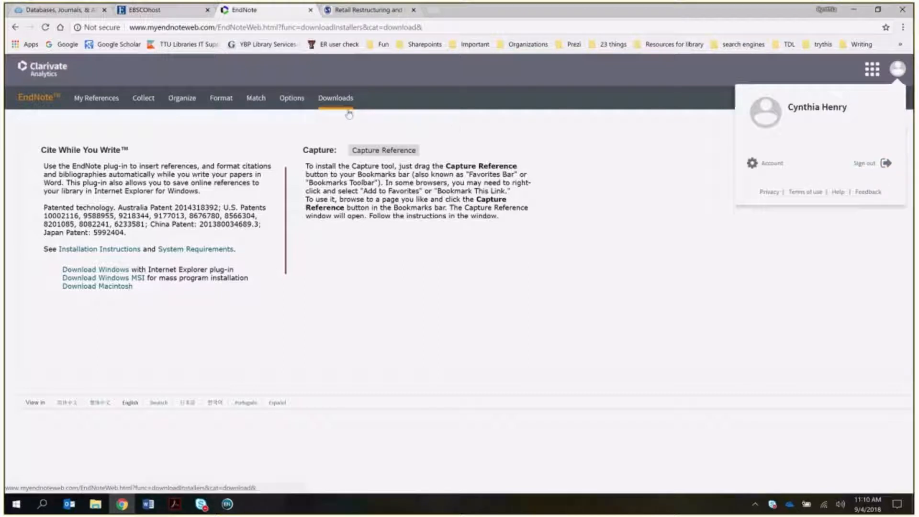
- Sign out, close the Clarivate and Retail Restructuring tabs, go Back in EBSCO, and return to Word
left_click(877, 165)
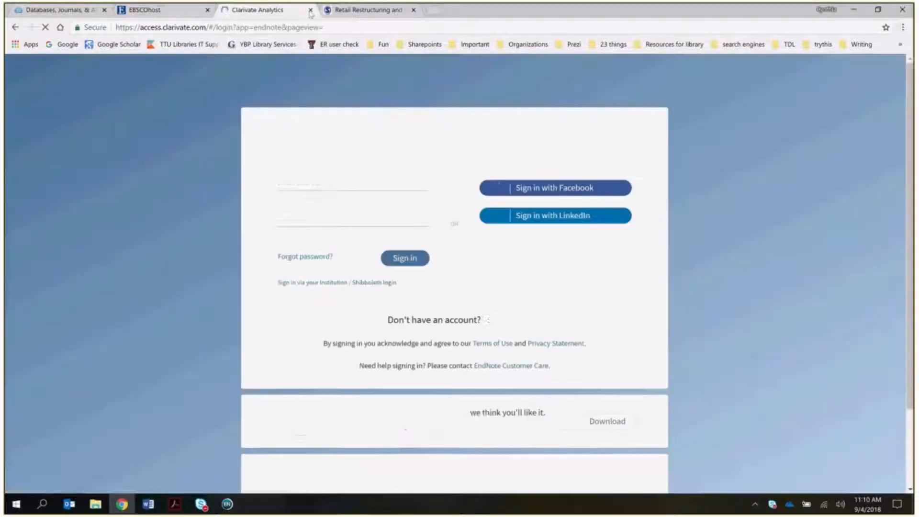
left_click(310, 10)
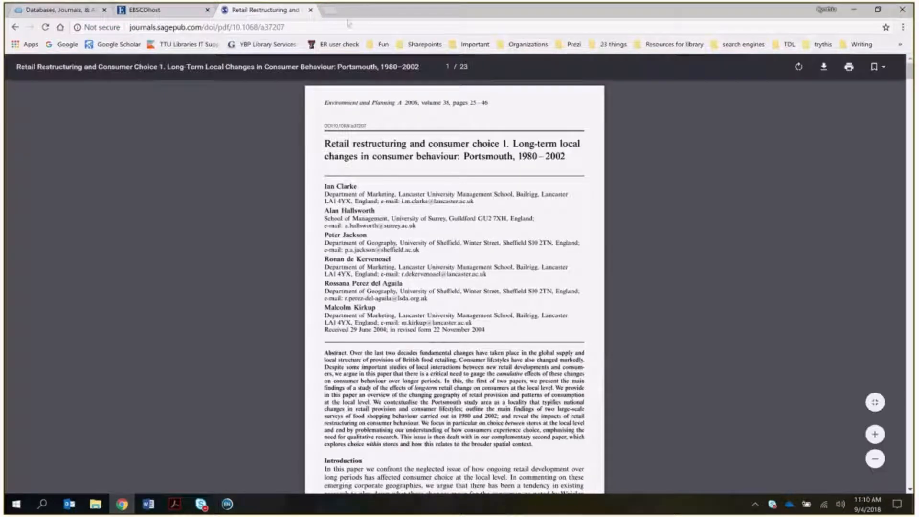
left_click(310, 9)
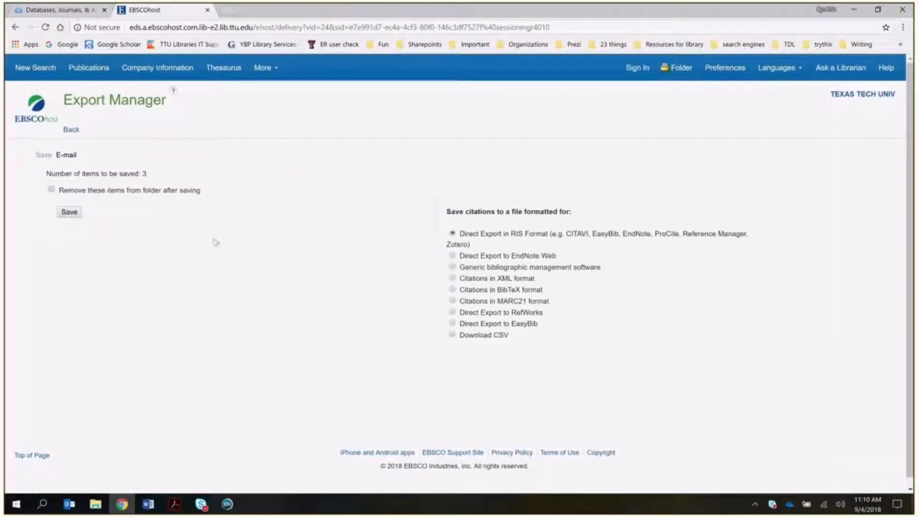
left_click(72, 130)
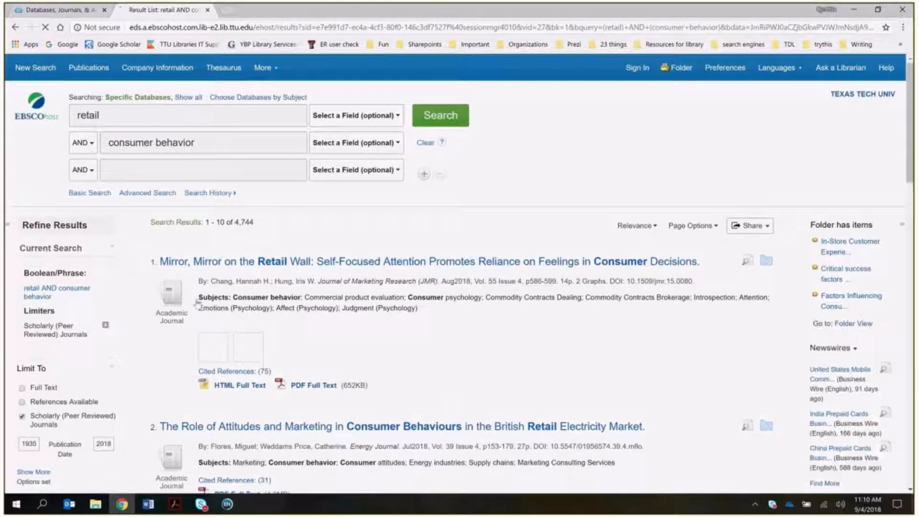
left_click(148, 504)
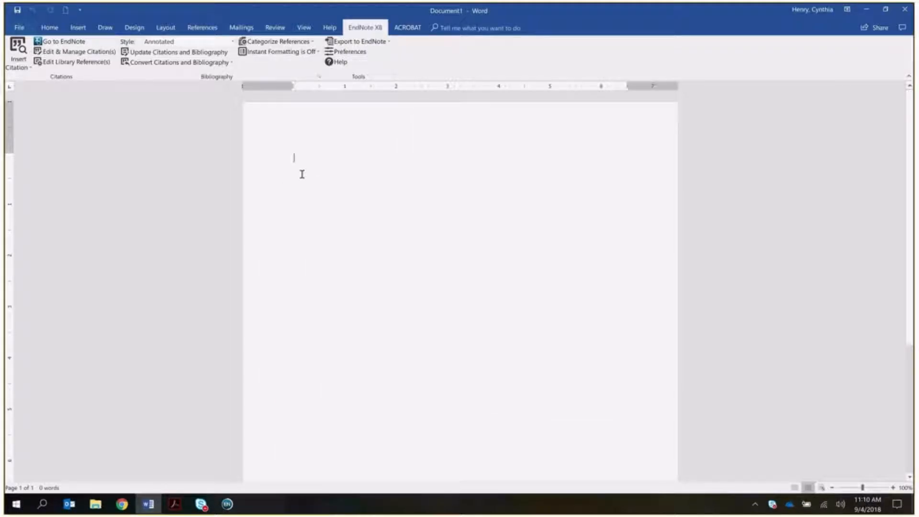
- Write 'typing a paper' and search the EndNote library for 'motor skills' references
type("typing a paper")
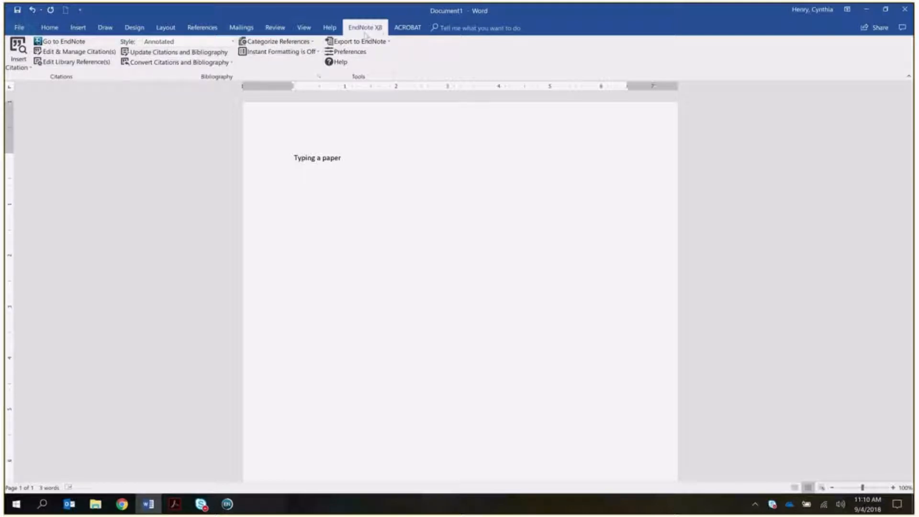
left_click(23, 55)
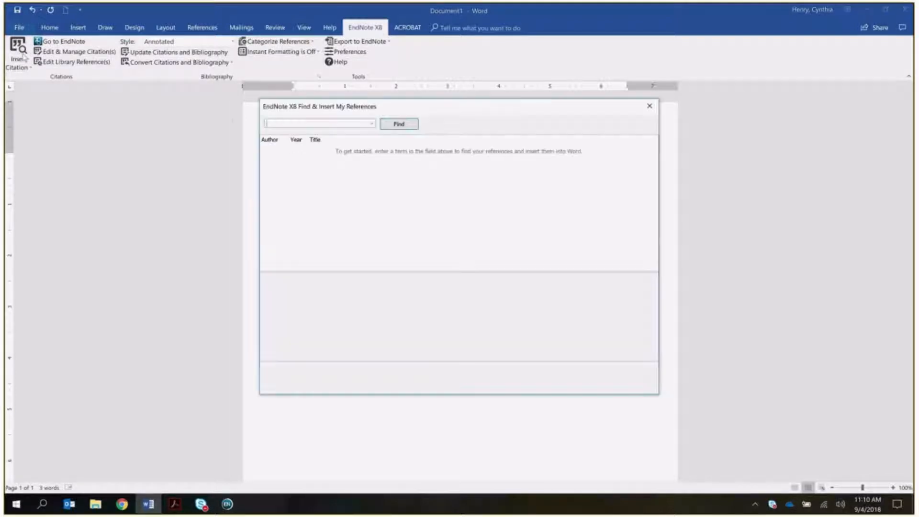
type("m")
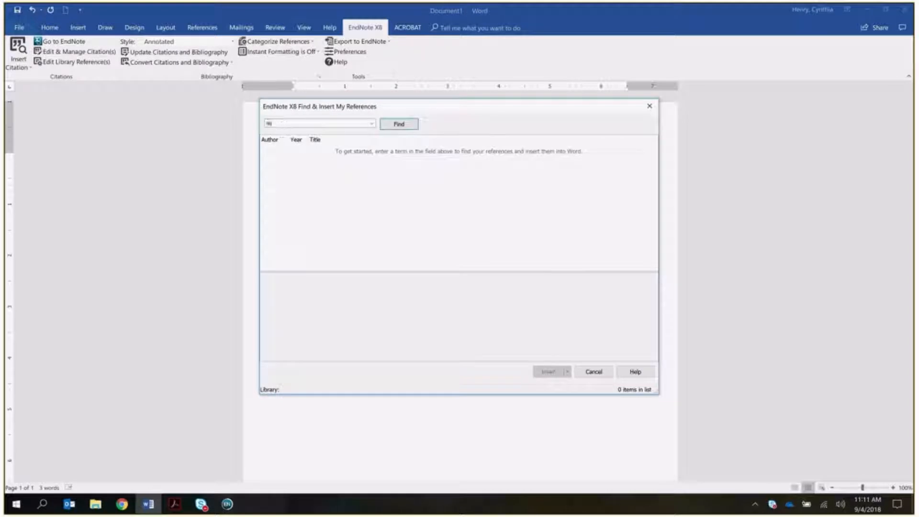
type("otorcycills")
key("BackSpace")
type("s")
left_click(400, 125)
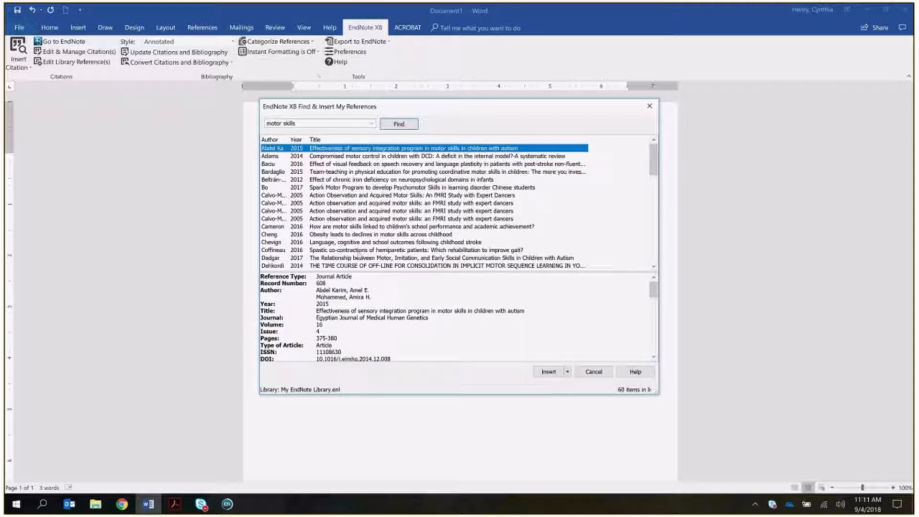
- Insert the Downs 2008 Discrete Trial Teaching reference as a citation
scroll(302, 252, "down", 1)
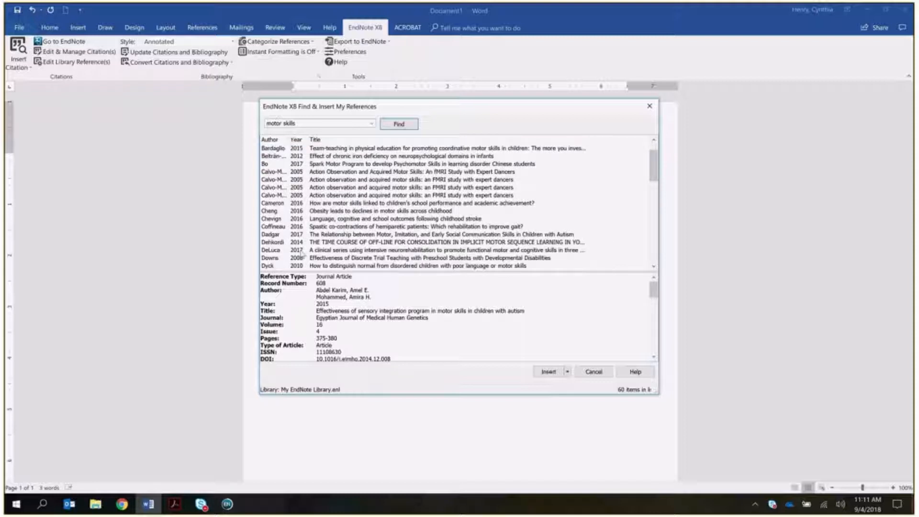
left_click(277, 259)
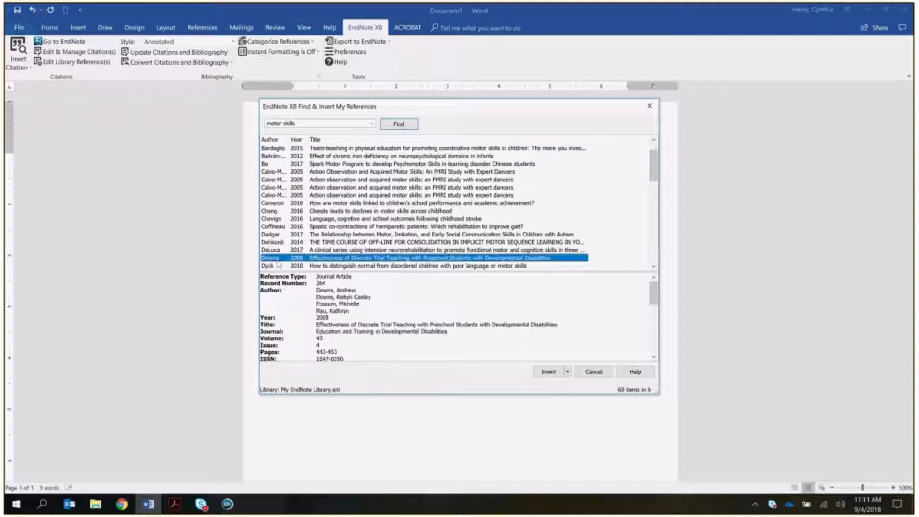
left_click(549, 371)
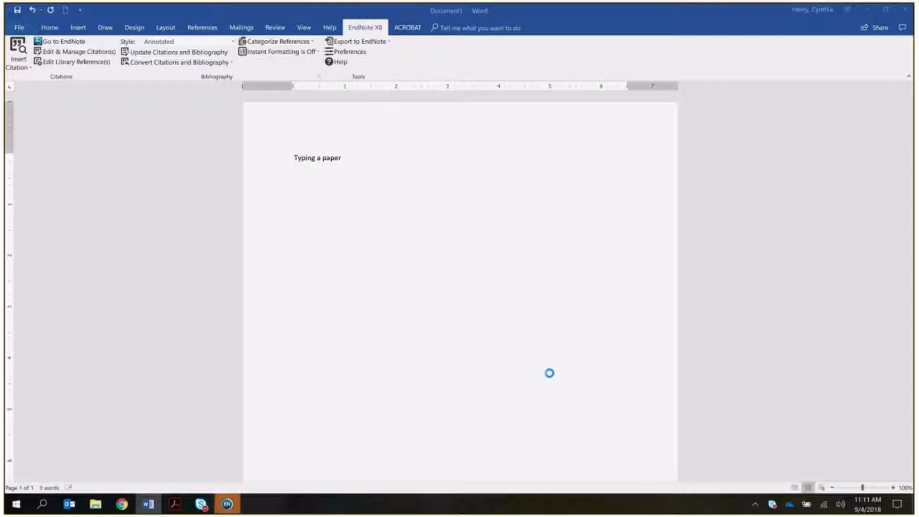
- Save the pending a37207.pdf attachment changes in EndNote X8, then go back to Word
left_click(229, 505)
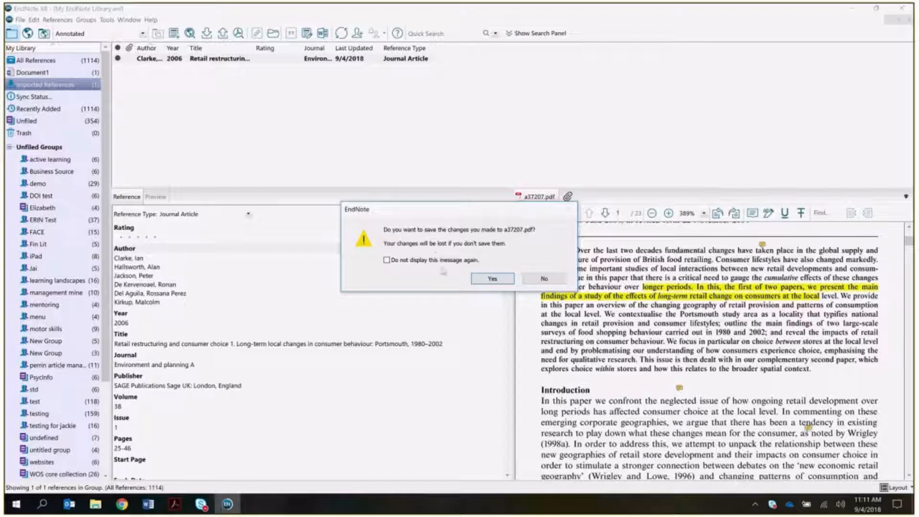
left_click(486, 280)
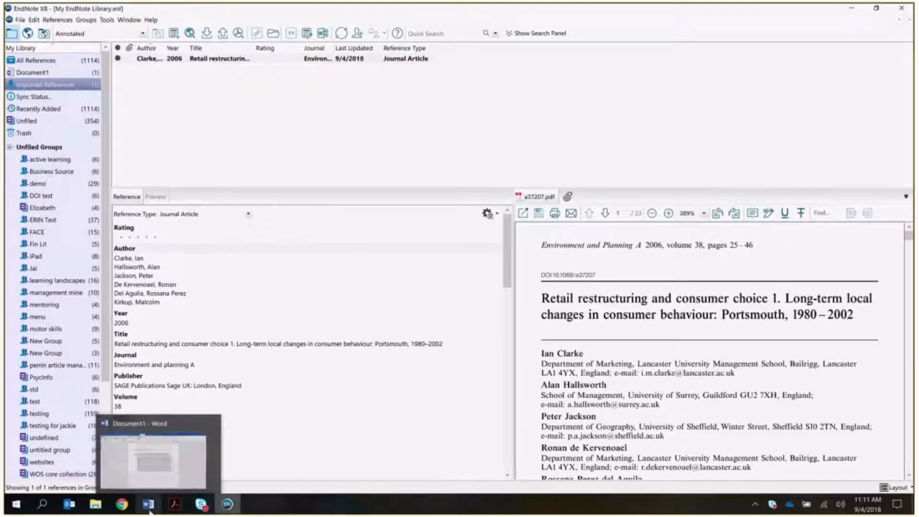
left_click(150, 511)
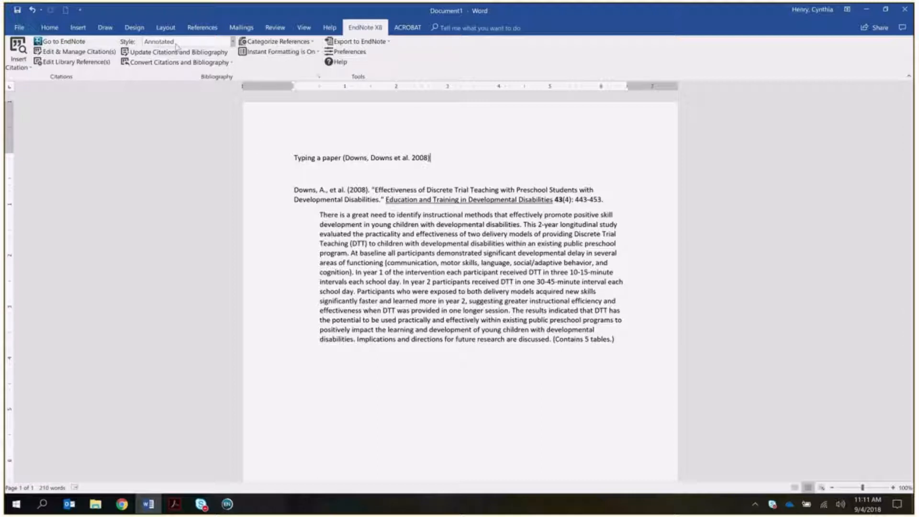
- Switch the citation style to APA 6th and add blank lines after the sentence
left_click(232, 42)
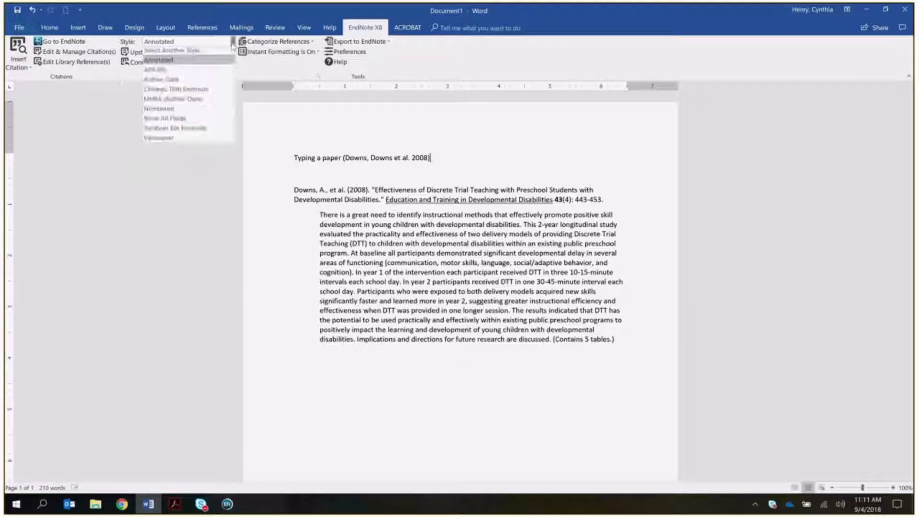
left_click(211, 73)
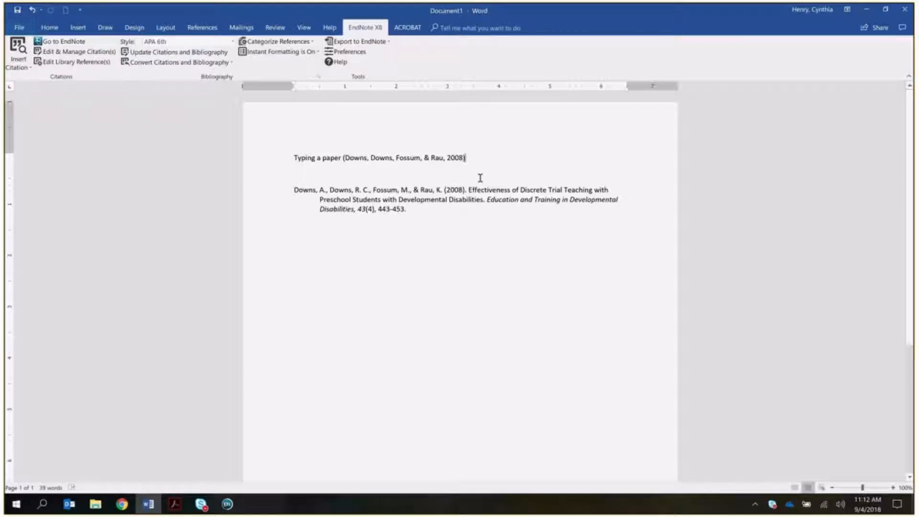
key("Return")
key("Return")
key("Return")
key("Return")
key("Return")
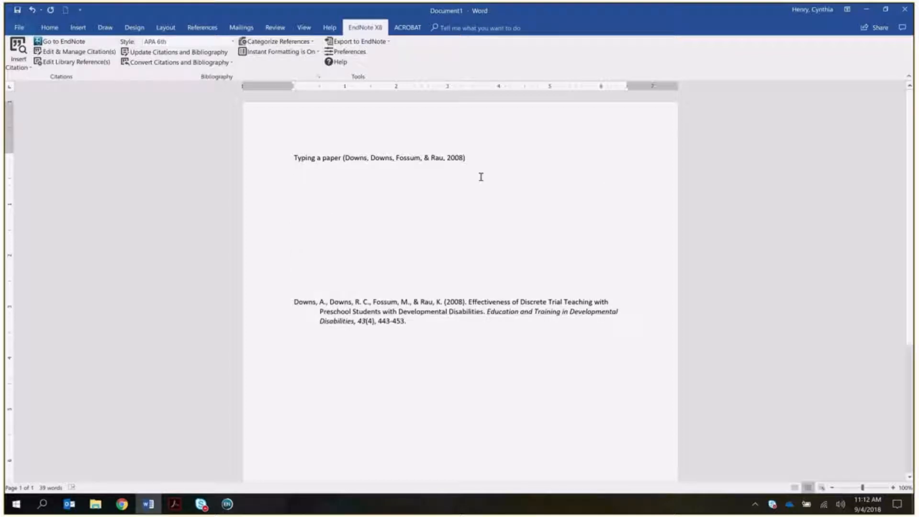
- Continue the sentence with 'and keep going' after the Downs citation and reopen the reference search
left_click(502, 163)
type("and ")
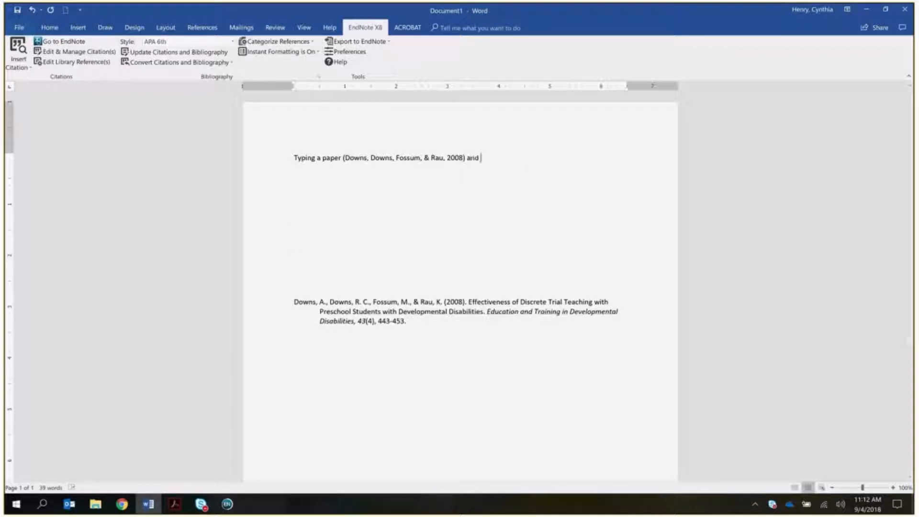
type("keep ng")
key("BackSpace")
key("BackSpace")
type("going")
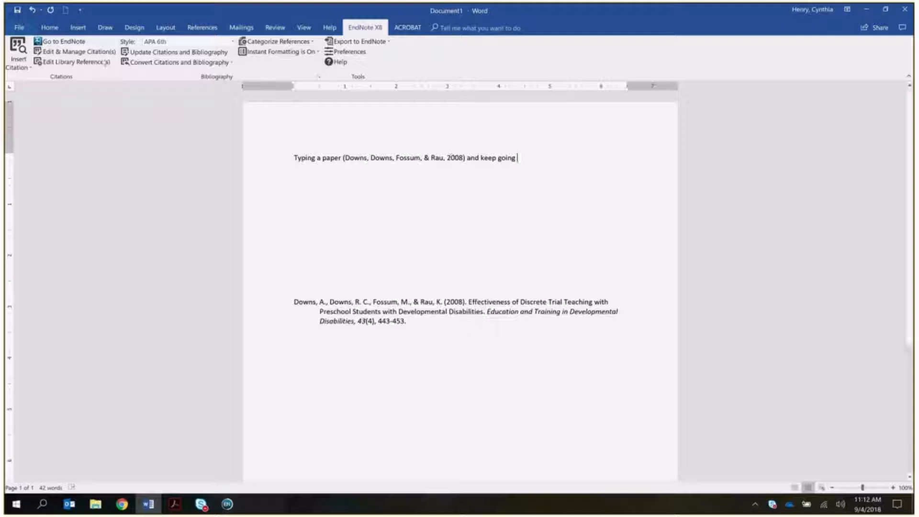
left_click(17, 48)
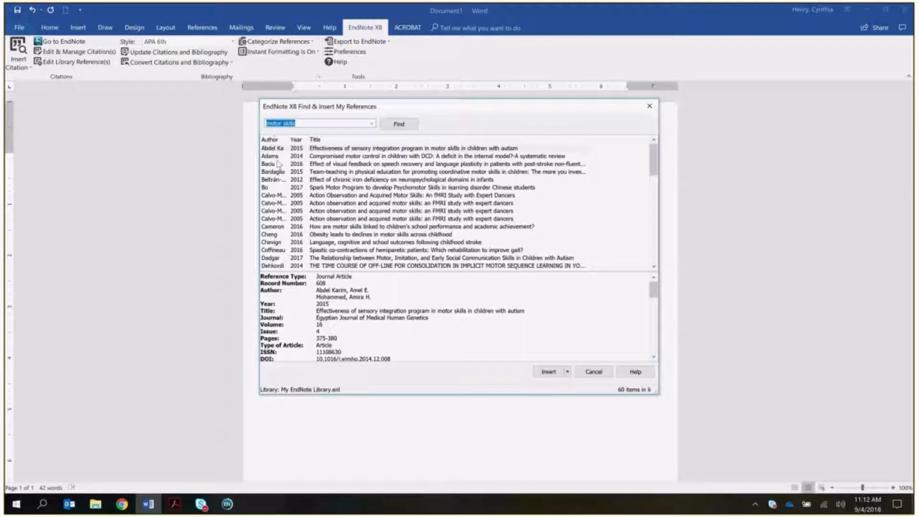
- Cite Adams 2014, end the sentence with a period, and open Downs 2008 via Edit & Manage Citations
left_click(549, 372)
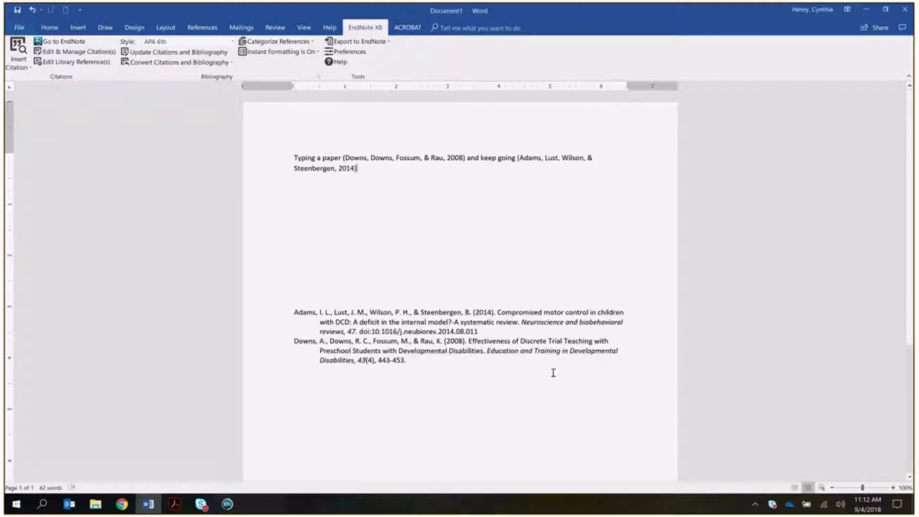
type(".")
left_click(389, 323)
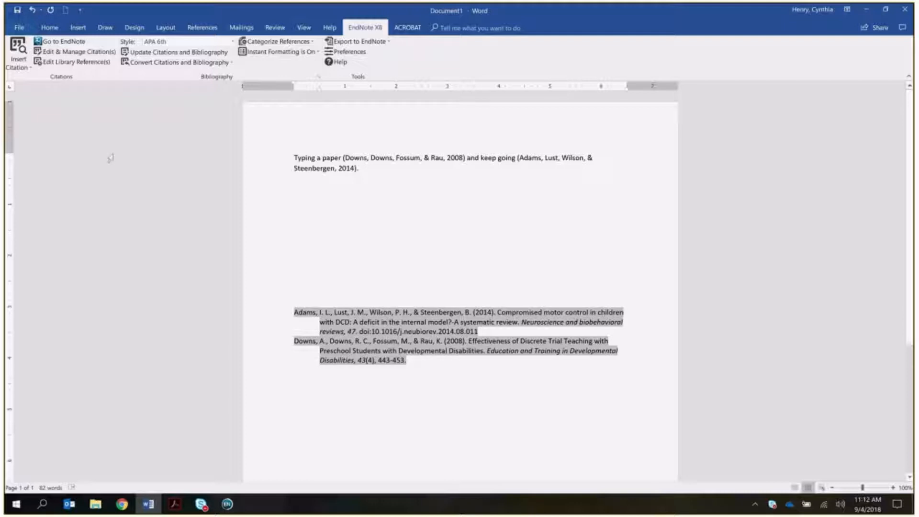
left_click(65, 52)
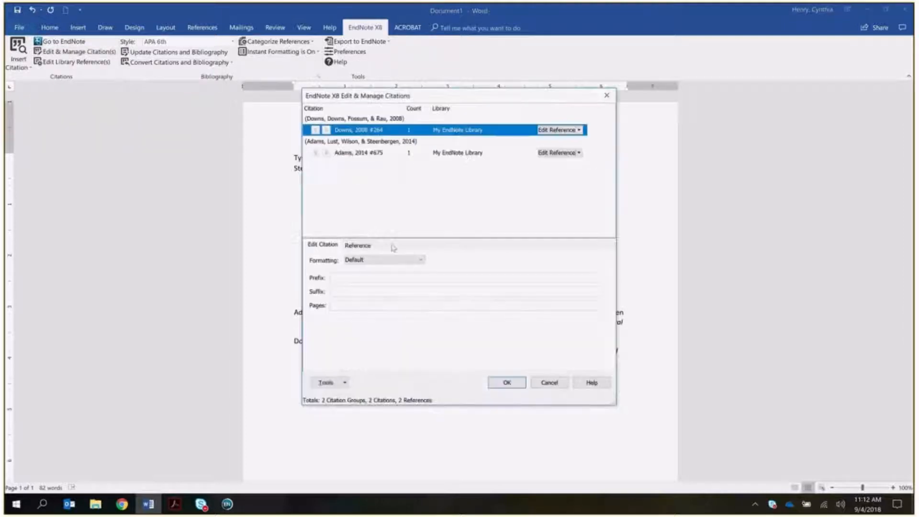
left_click(567, 130)
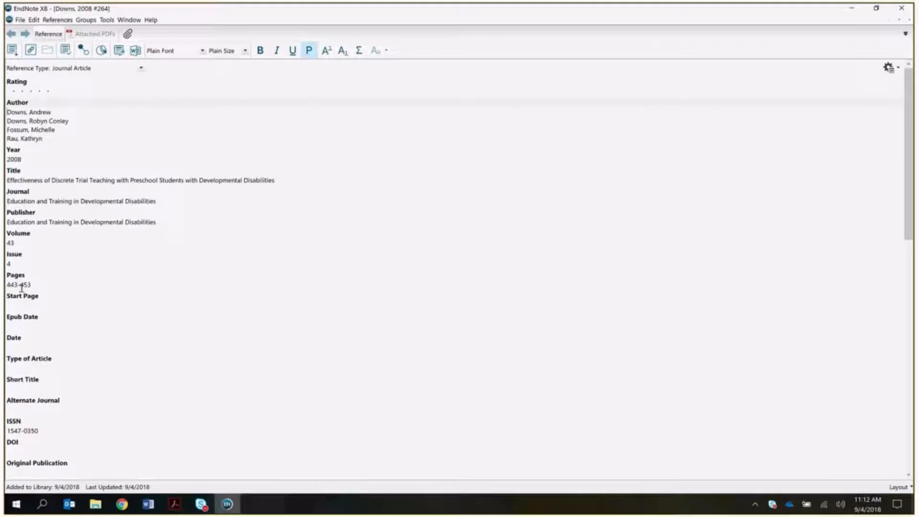
- With the Issue field focused, close and save the Downs 2008 reference, then return to Word
left_click(21, 262)
left_click(901, 7)
left_click(411, 278)
left_click(142, 508)
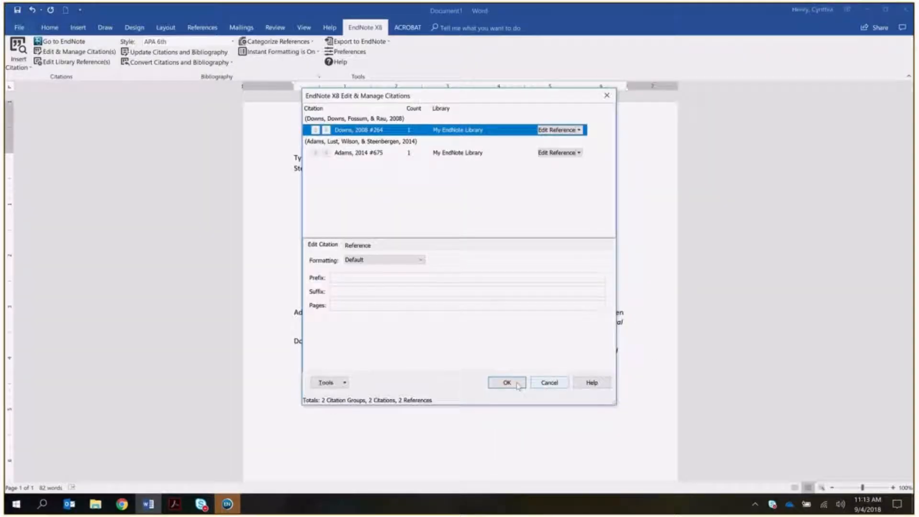
- Close Edit & Manage Citations with OK, deselect below the bibliography, and switch to EndNote X8
left_click(545, 383)
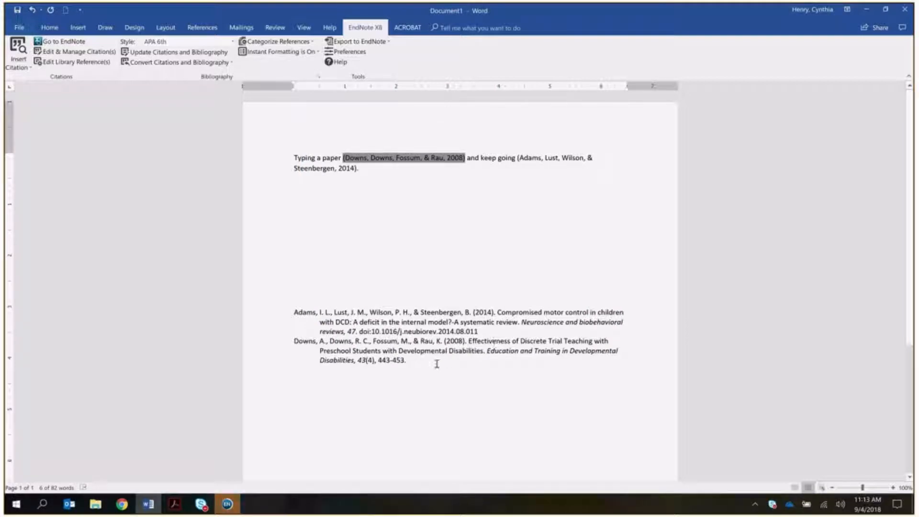
left_click(373, 362)
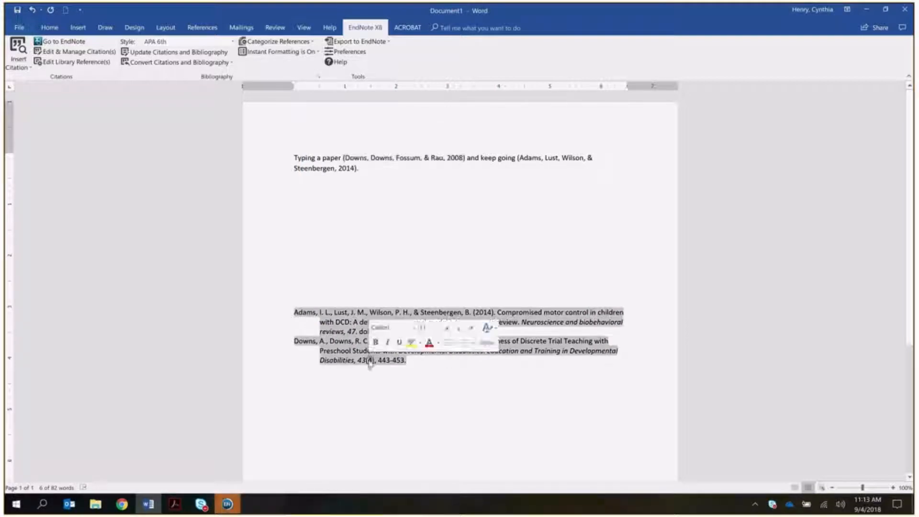
left_click(435, 383)
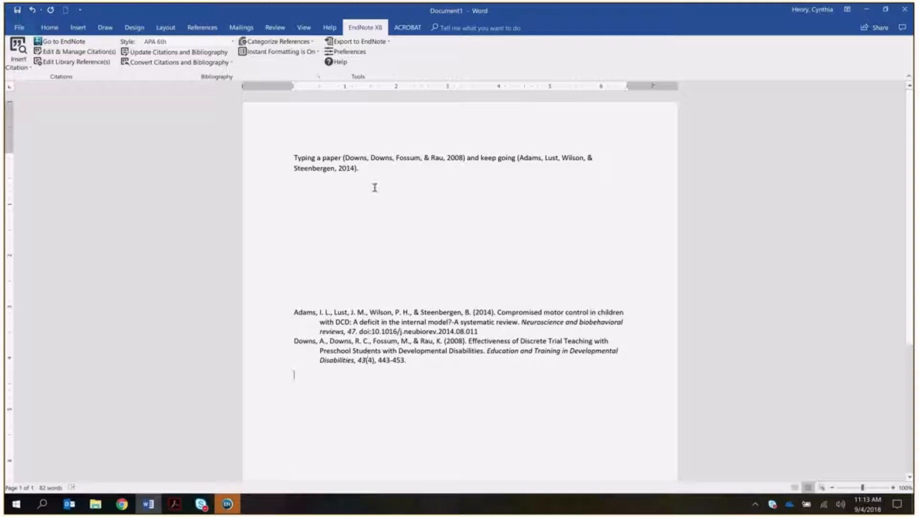
left_click(228, 503)
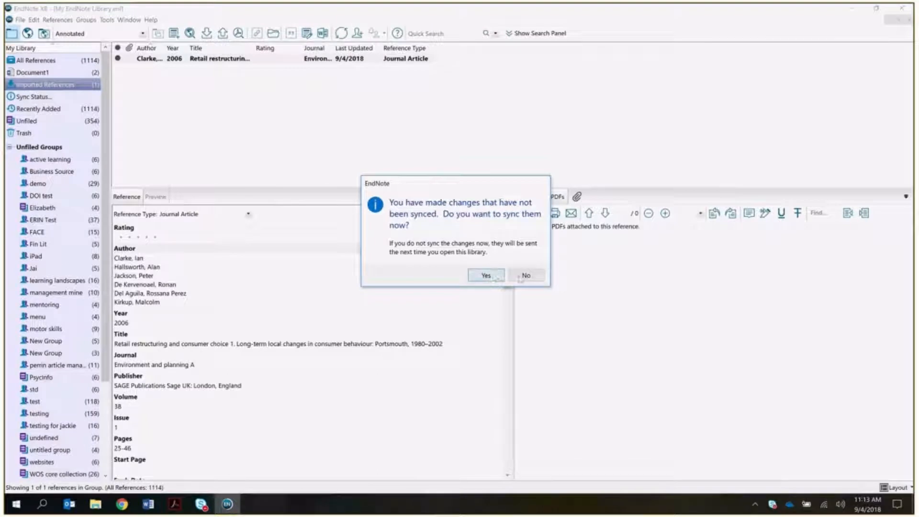
- Accept syncing the unsynced library changes and bring Document1 back to front
left_click(489, 277)
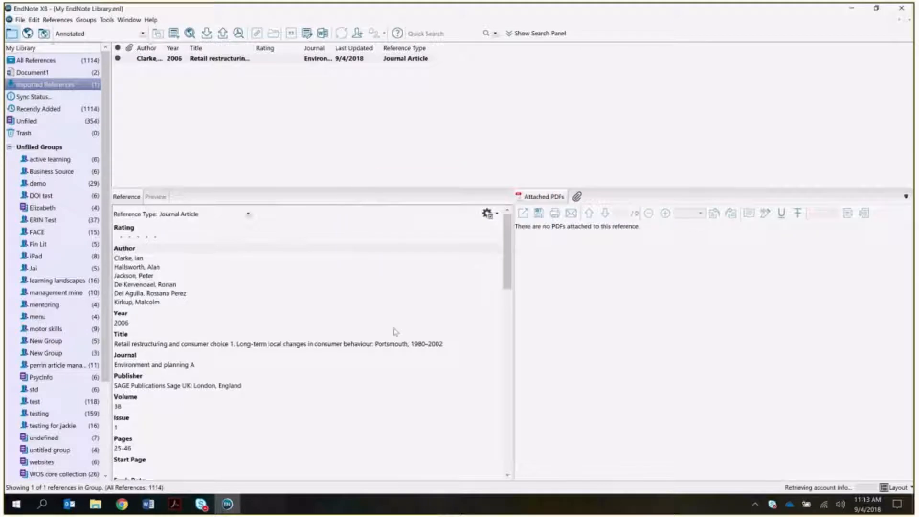
left_click(147, 505)
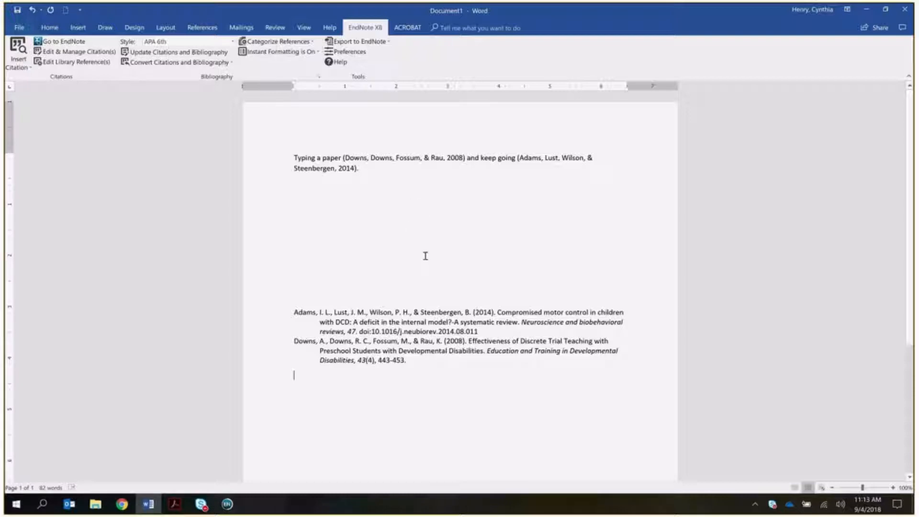
- Move 'Typing a paper (Downs…2008)' after '2014).' and update citations and bibliography
left_click(344, 157)
double_click(344, 156)
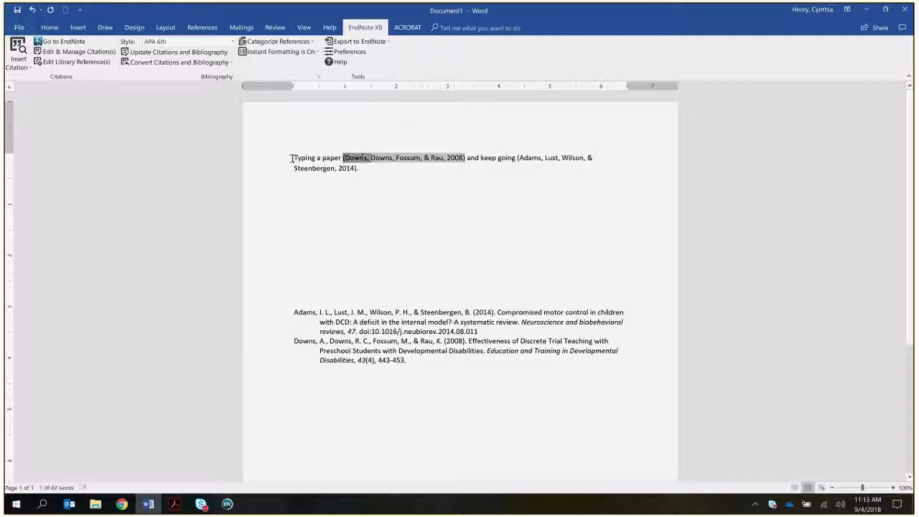
left_click_drag(295, 158, 444, 184)
left_click(437, 210)
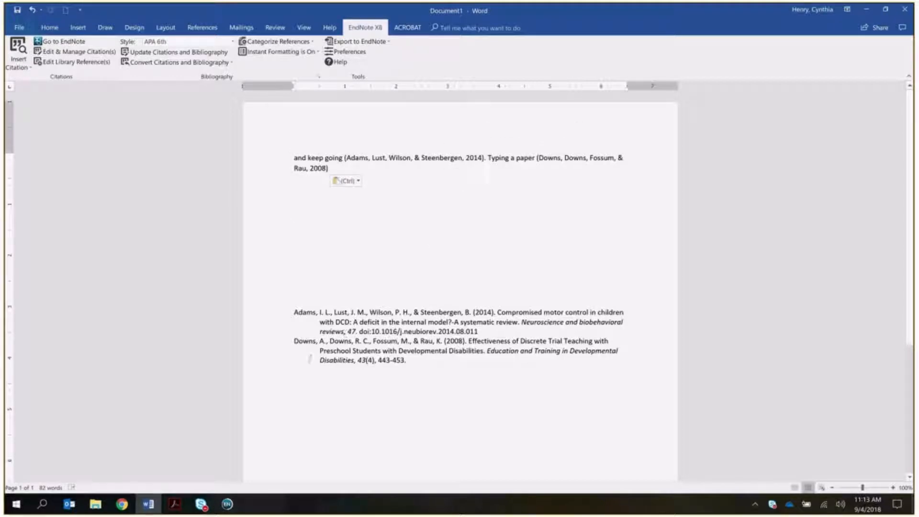
left_click(161, 52)
- Set the Cite While You Write Application to EndNote online and confirm with OK
left_click(351, 51)
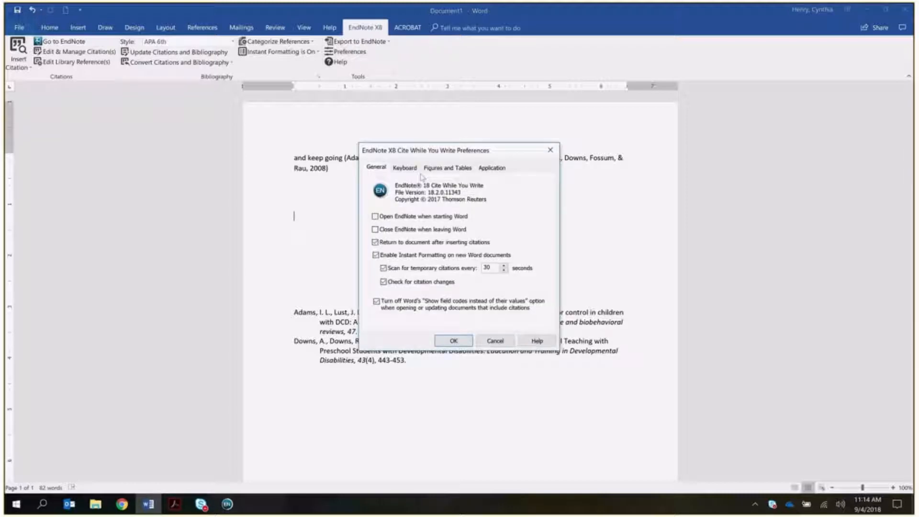
left_click(489, 168)
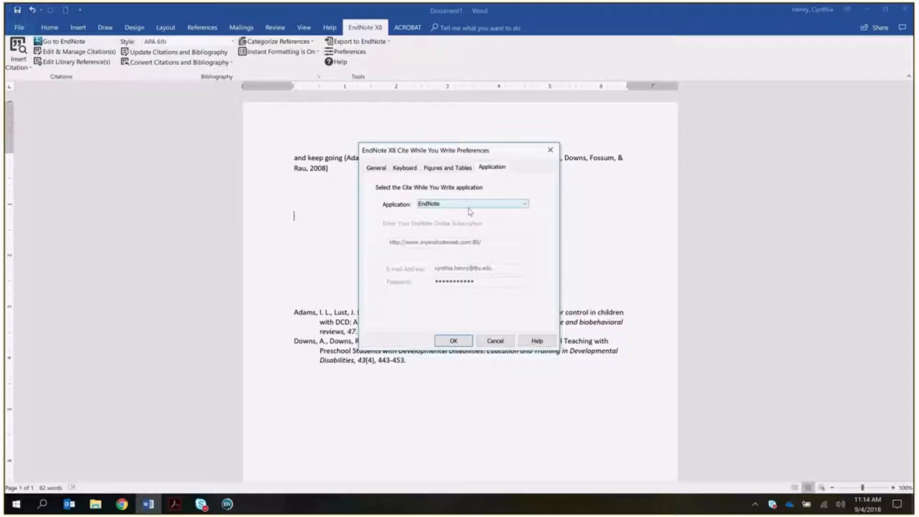
left_click(468, 204)
left_click(469, 220)
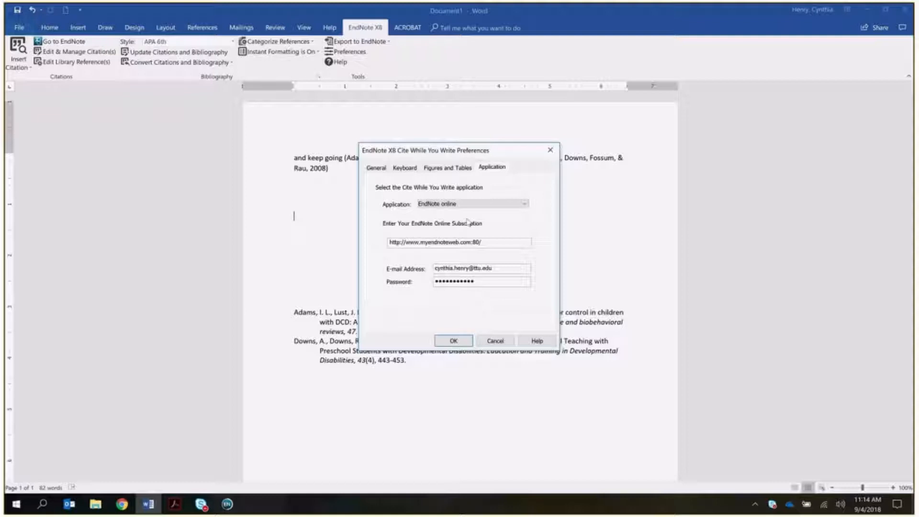
left_click(454, 340)
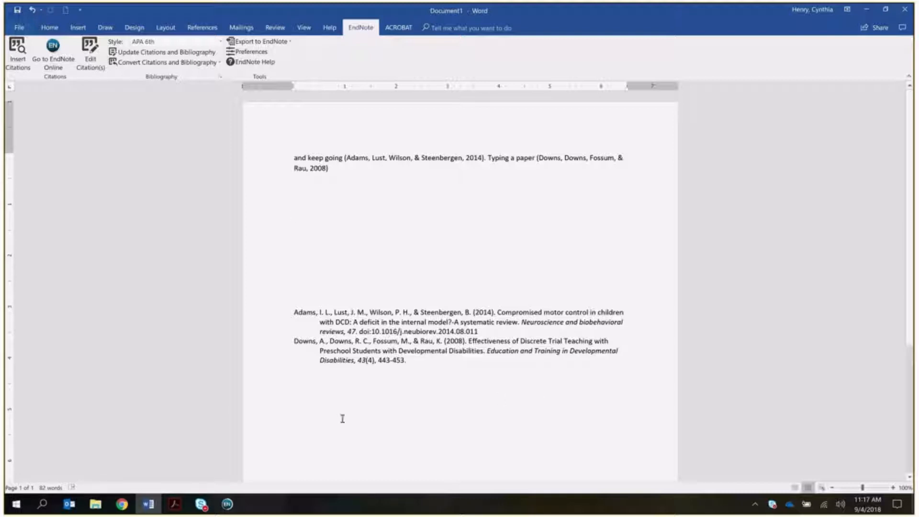
- Bring up the EndNote Online handout in Acrobat and read down to page 4, To Format a Bibliography
left_click(175, 504)
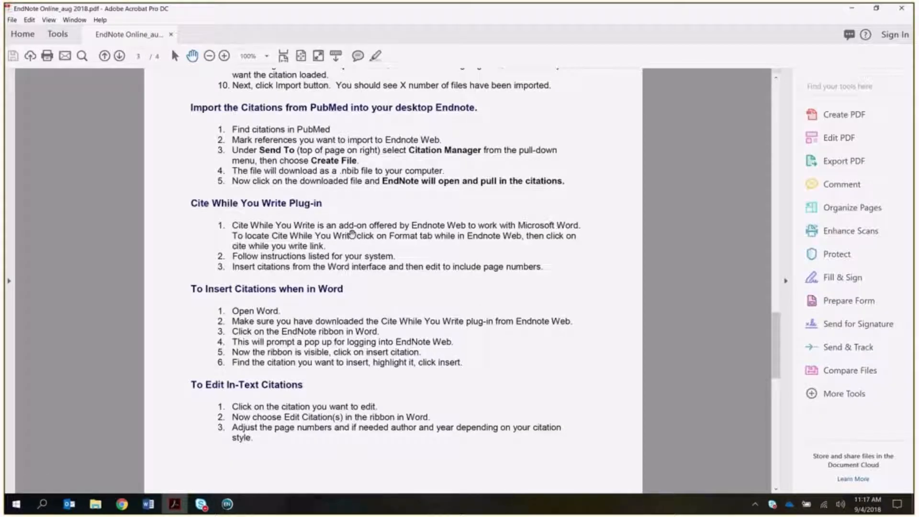
scroll(401, 286, "down", 1)
scroll(400, 285, "down", 1)
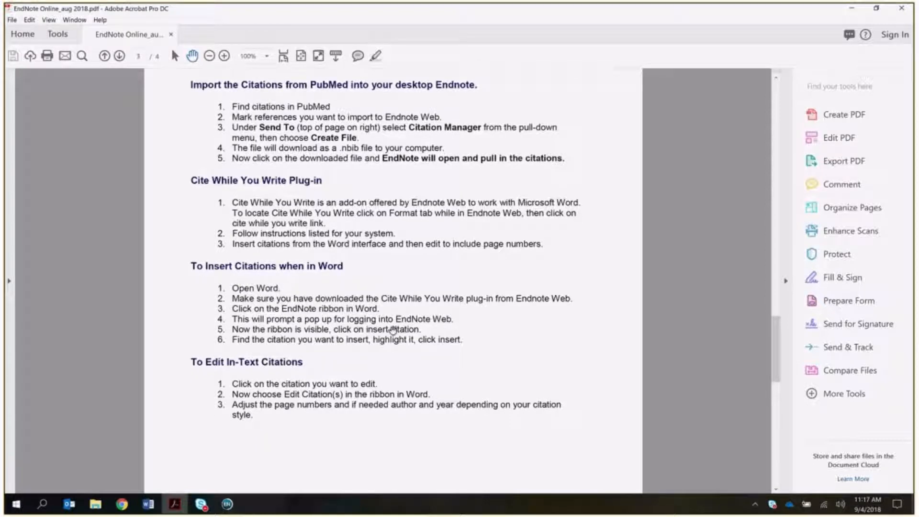
scroll(396, 339, "down", 5)
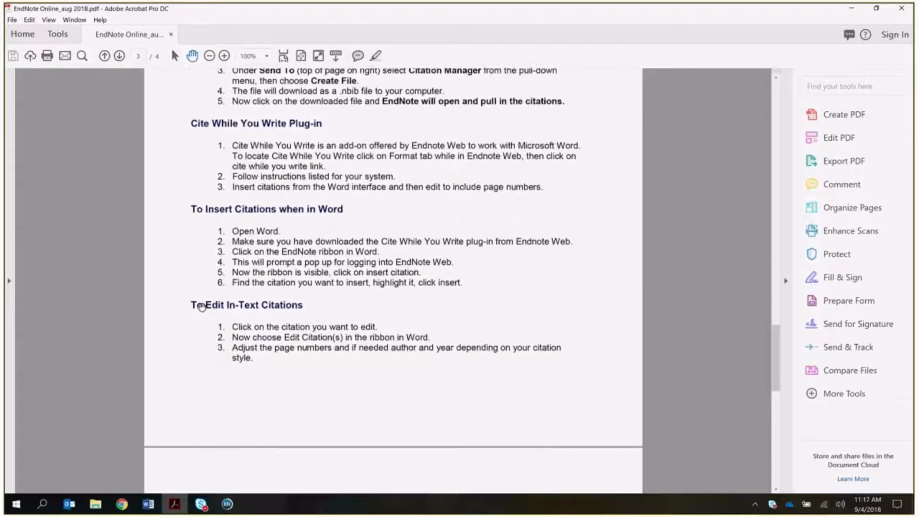
scroll(403, 324, "down", 12)
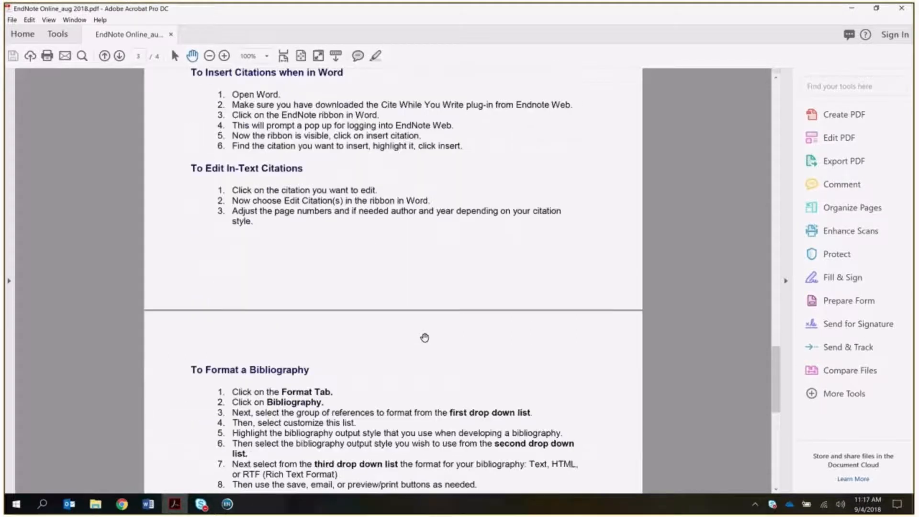
scroll(425, 338, "down", 8)
scroll(424, 338, "down", 2)
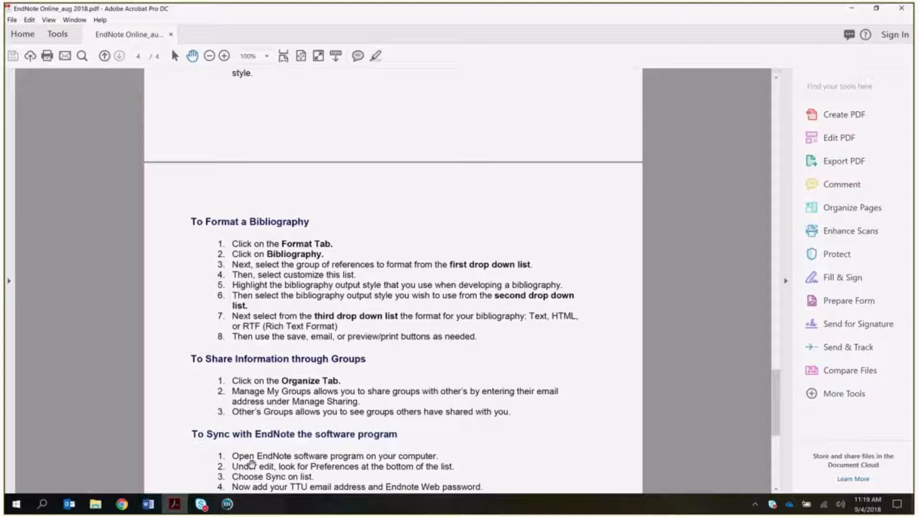
- Back in EndNote Online, show the references in the perrin article management group
left_click(123, 503)
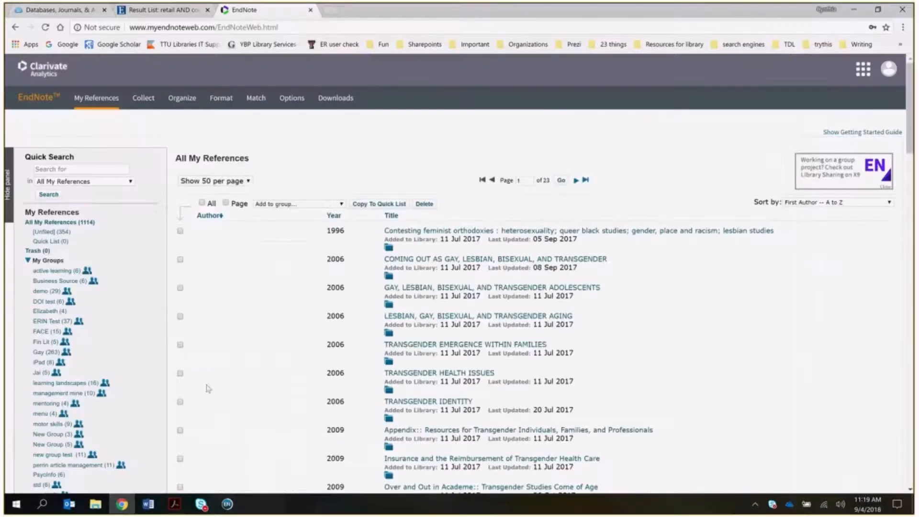
scroll(85, 321, "down", 2)
scroll(85, 320, "down", 4)
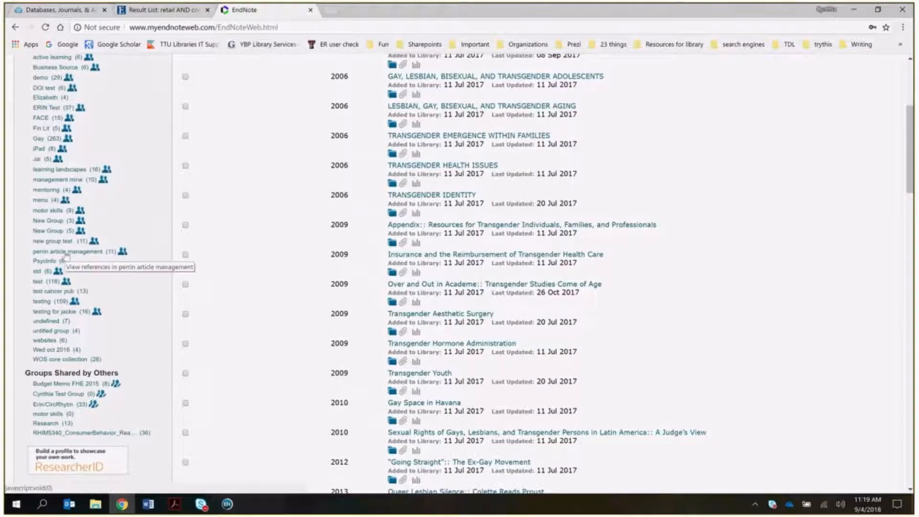
left_click(66, 253)
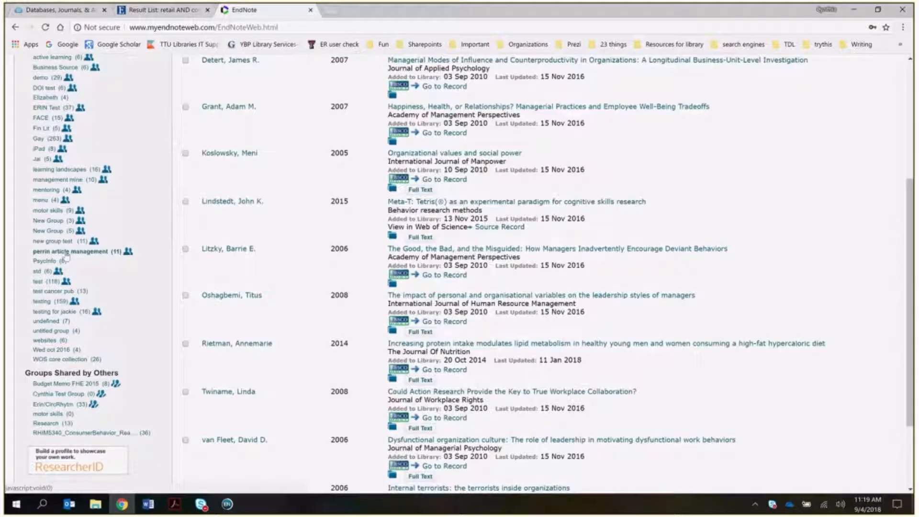
- Open the Format > Bibliography page
scroll(218, 263, "up", 4)
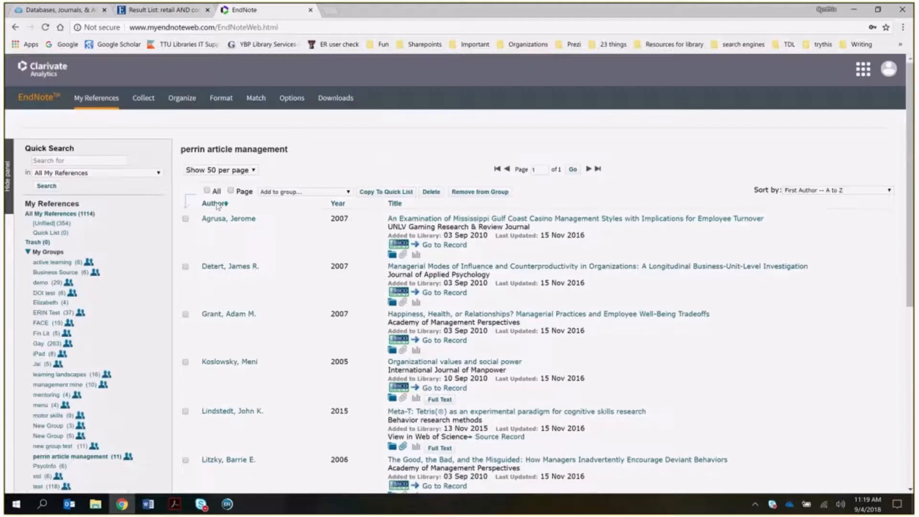
mouse_move(221, 97)
left_click(228, 119)
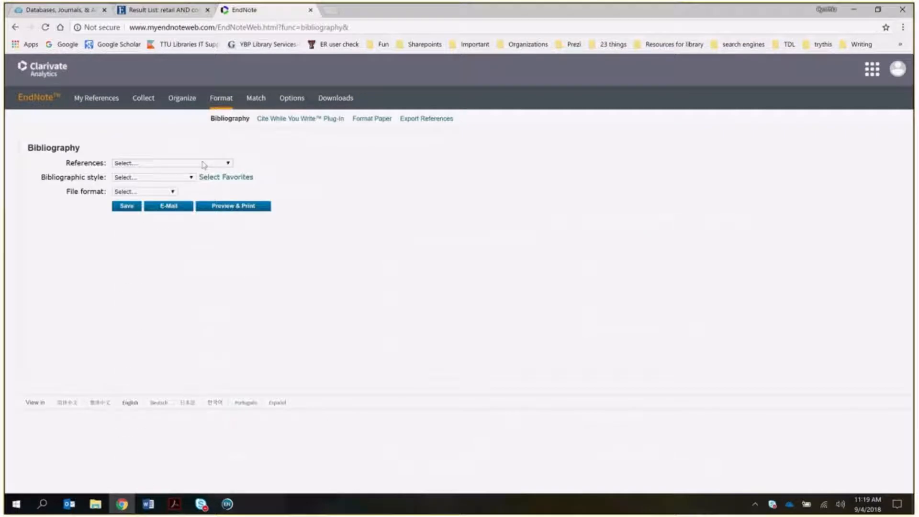
- Format the perrin article management group as an APA 6th bibliography in HTML and preview it
left_click(201, 163)
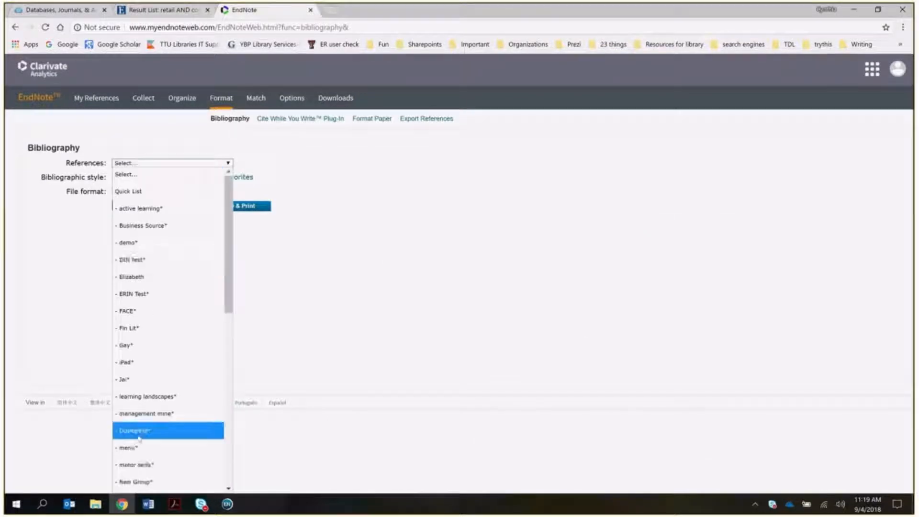
scroll(138, 433, "down", 4)
scroll(139, 437, "down", 4)
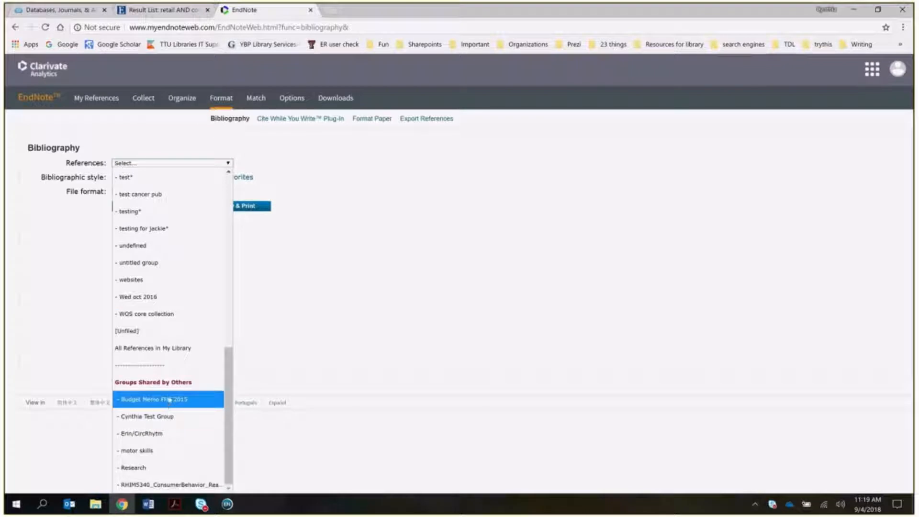
left_click_drag(229, 411, 230, 363)
left_click(128, 235)
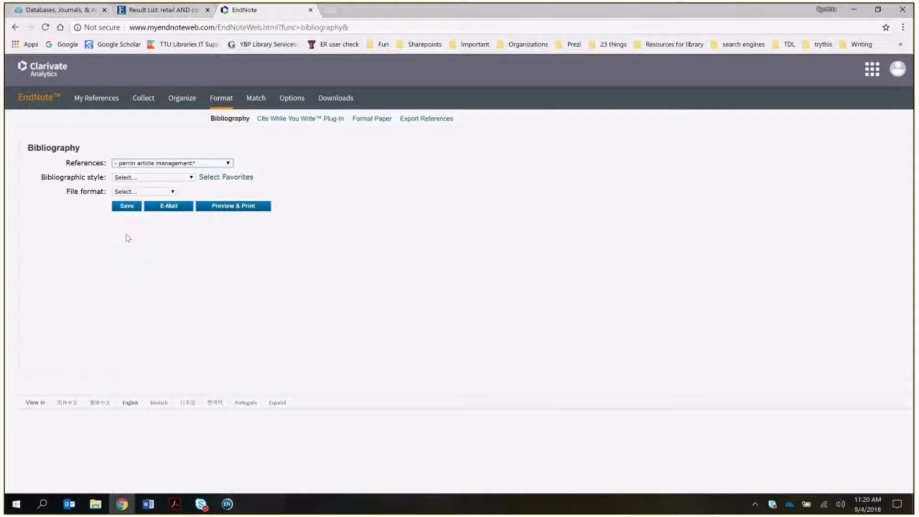
left_click(143, 177)
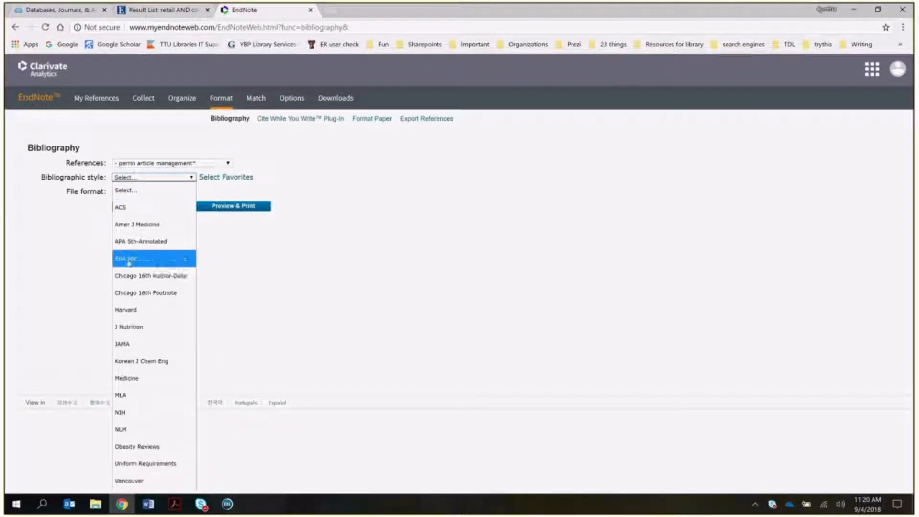
left_click(129, 261)
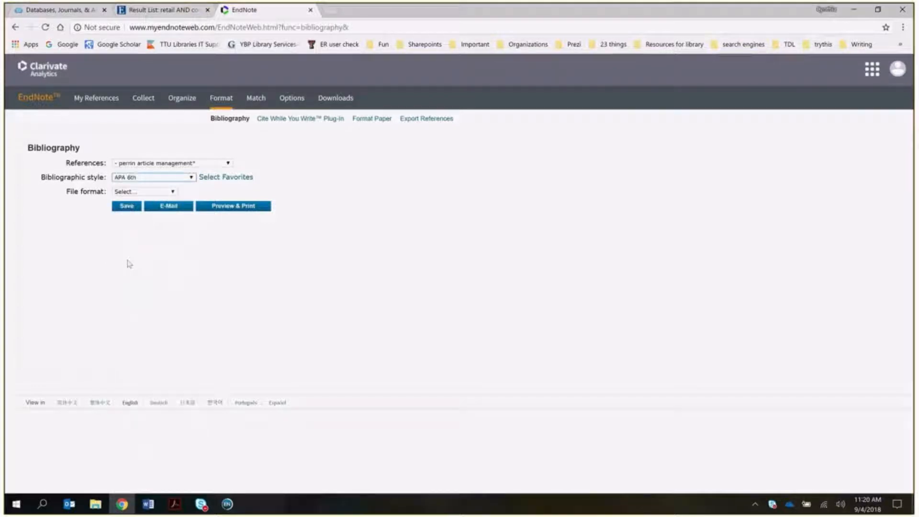
left_click(135, 192)
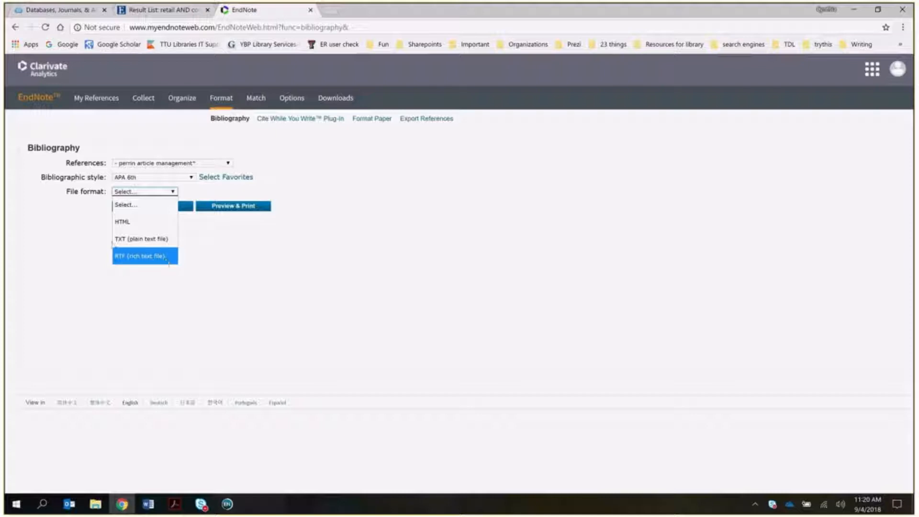
left_click(126, 222)
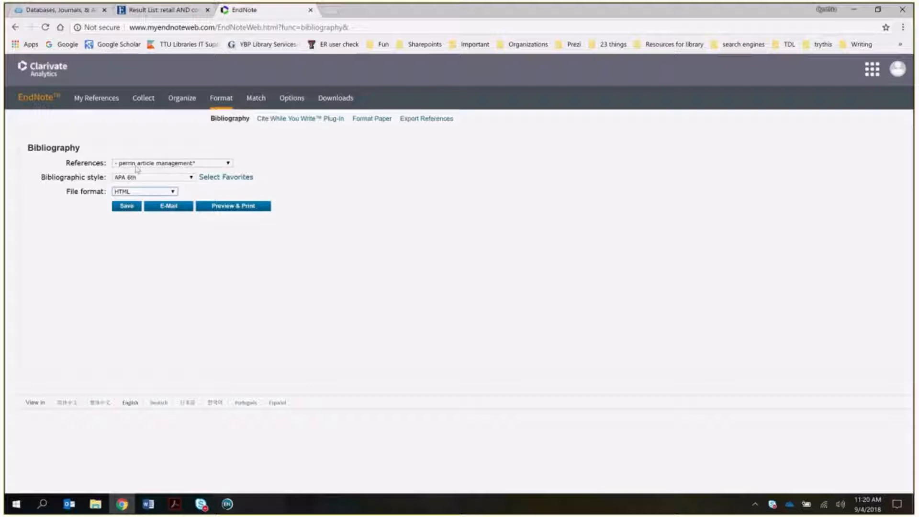
left_click(212, 210)
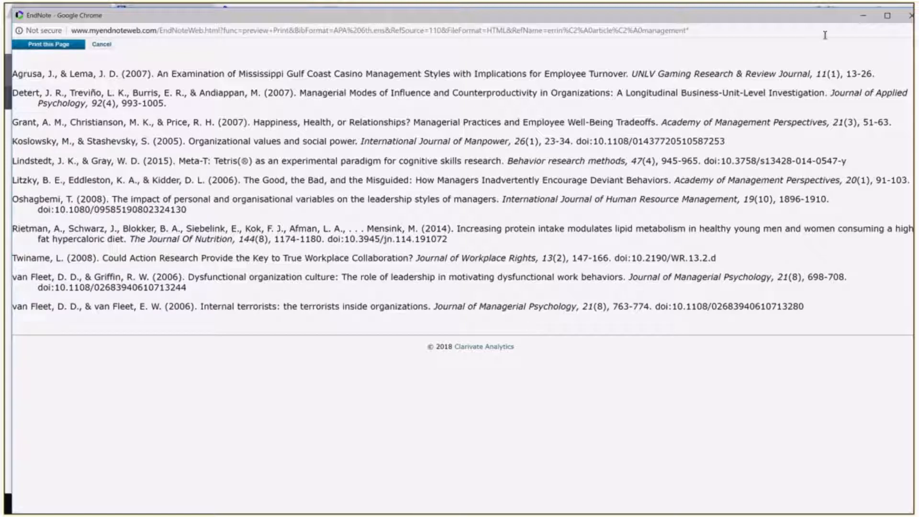
- Close the HTML preview, switch the file format to RTF (rich text file), then close the RTF preview
left_click_drag(821, 22, 778, 30)
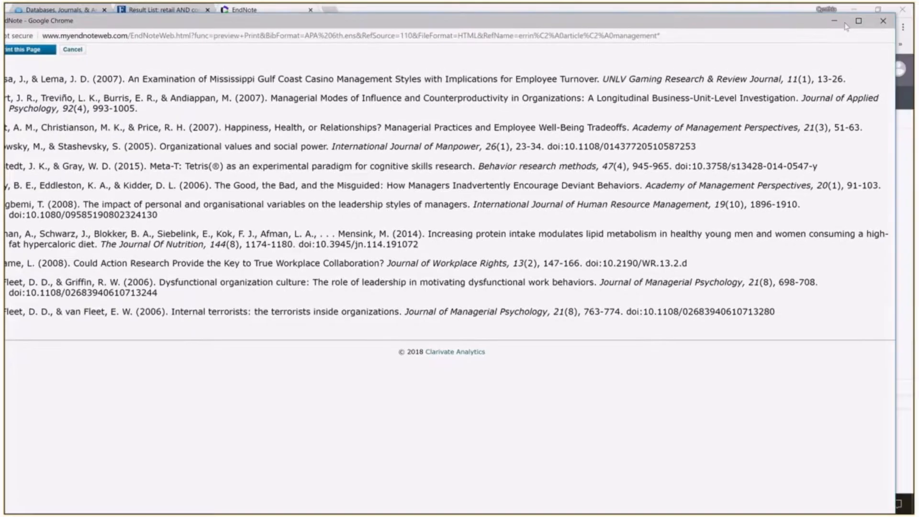
left_click(883, 20)
left_click(143, 192)
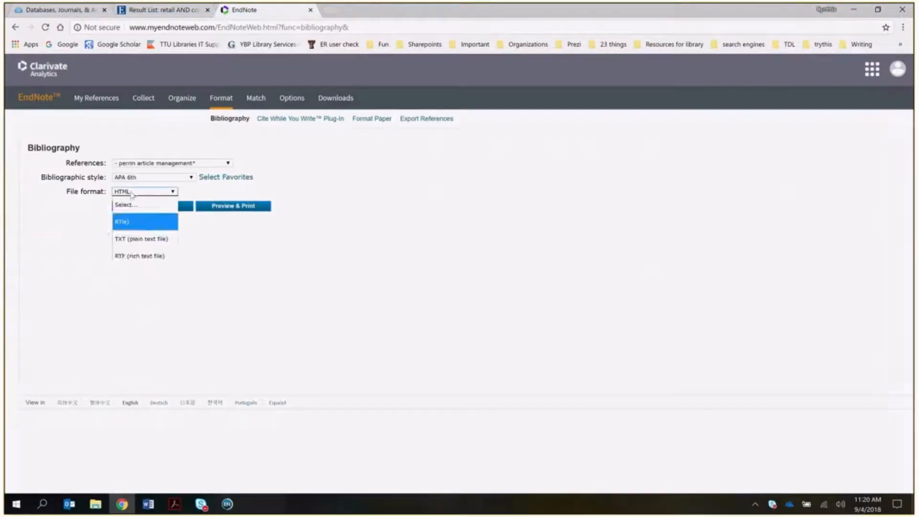
left_click(129, 255)
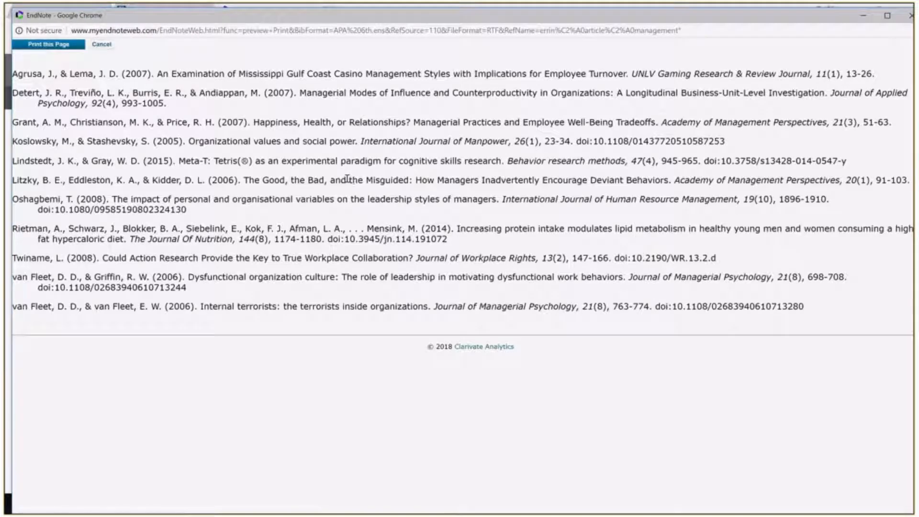
left_click(906, 15)
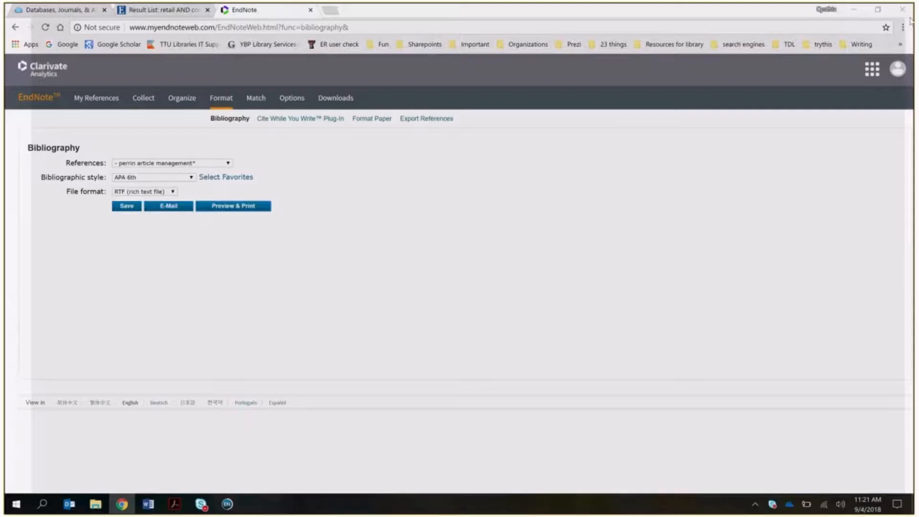
left_click(175, 503)
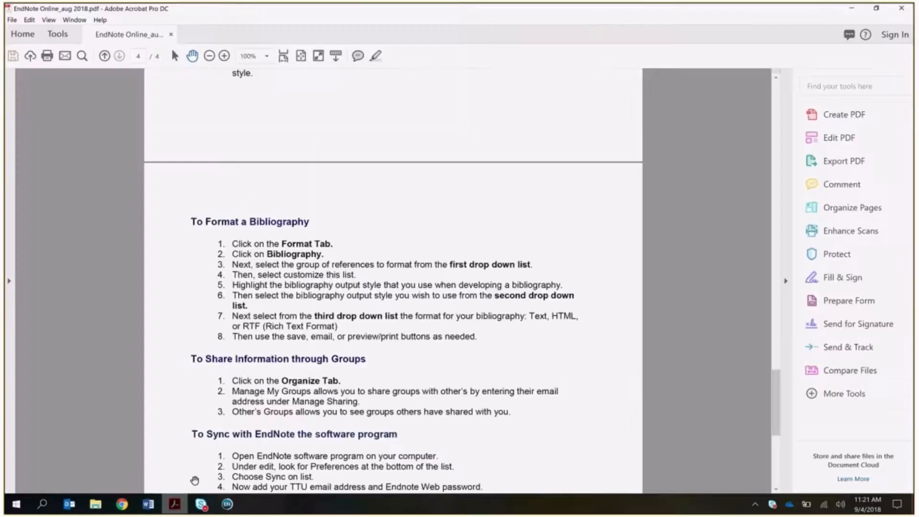
scroll(468, 313, "down", 1)
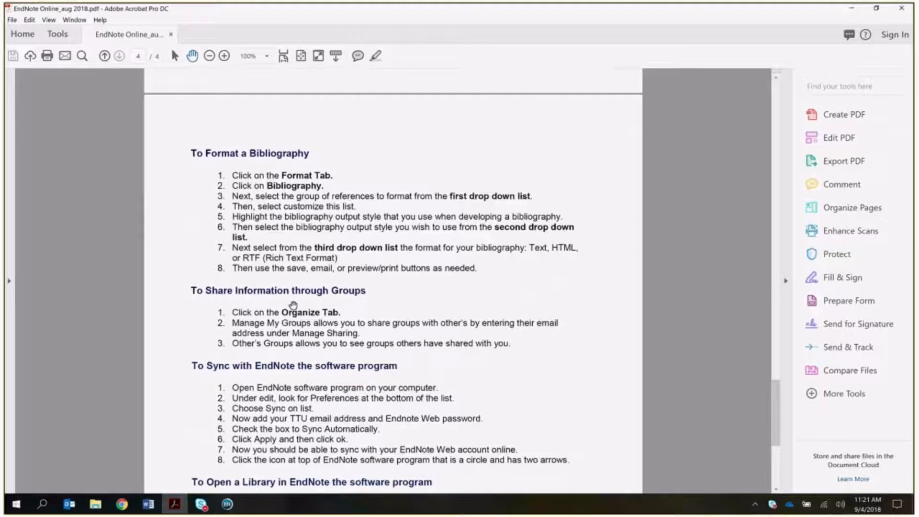
left_click(122, 504)
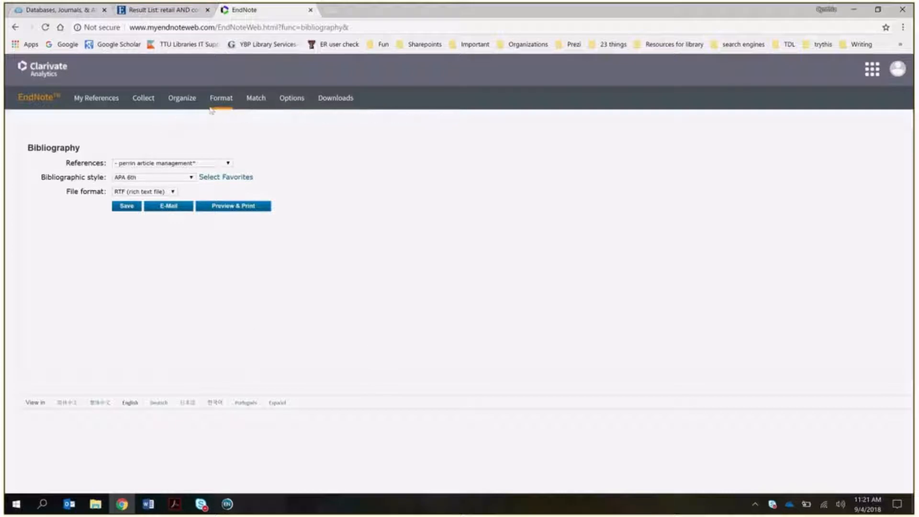
- On Manage My Groups, mark the PsycInfo group as shared and open its Manage Sharing settings
mouse_move(183, 106)
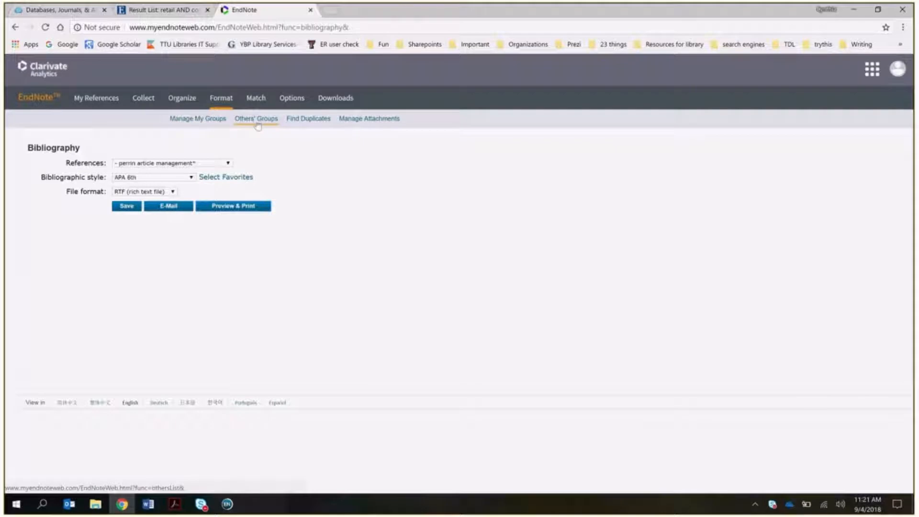
left_click(188, 121)
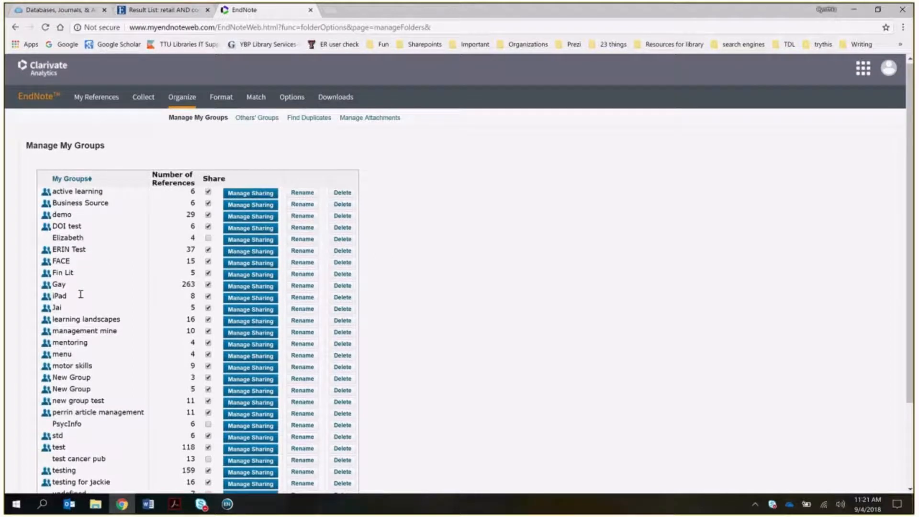
scroll(78, 296, "down", 2)
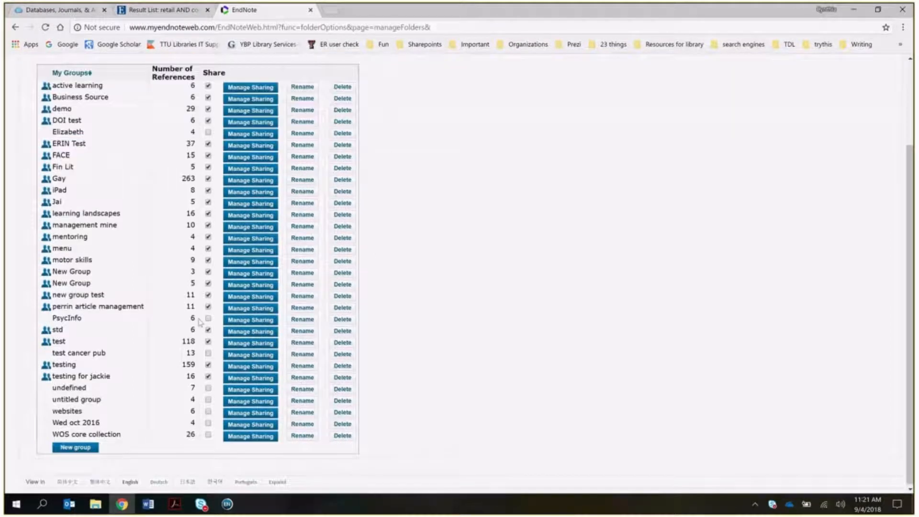
left_click(208, 319)
left_click(231, 320)
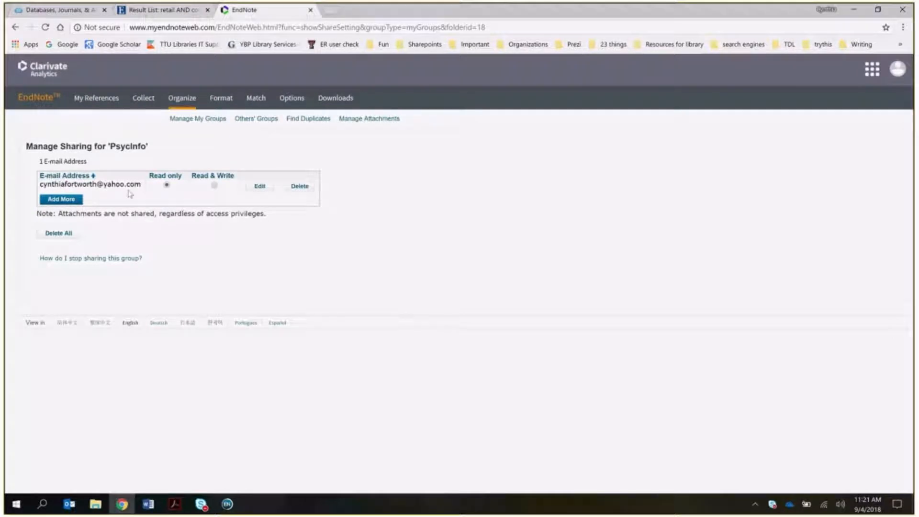
- Add a collaborator's e-mail address for read-only access to PsycInfo, then close the window
left_click(66, 200)
left_click(86, 127)
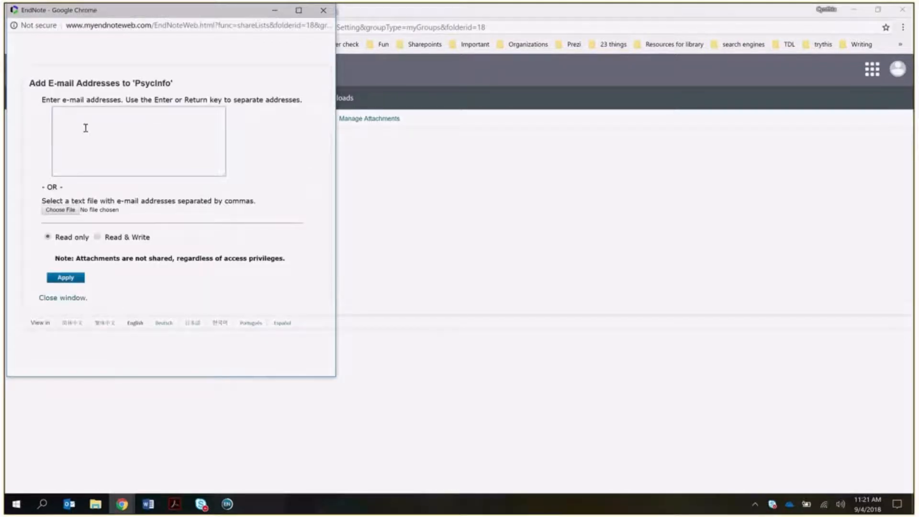
type(",")
key("BackSpace")
key("BackSpace")
key("Return")
left_click(324, 12)
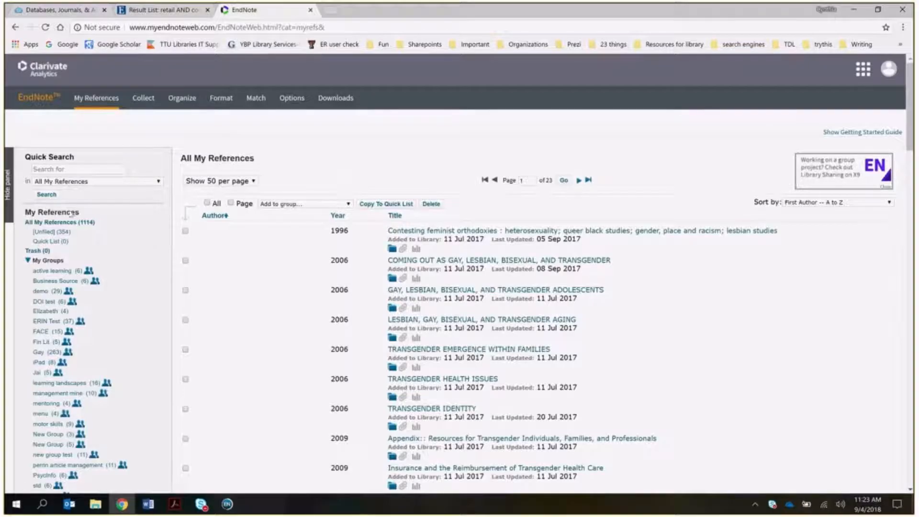
- In the [Unfiled] references, check Aprile, Arciero and Arden
left_click(48, 233)
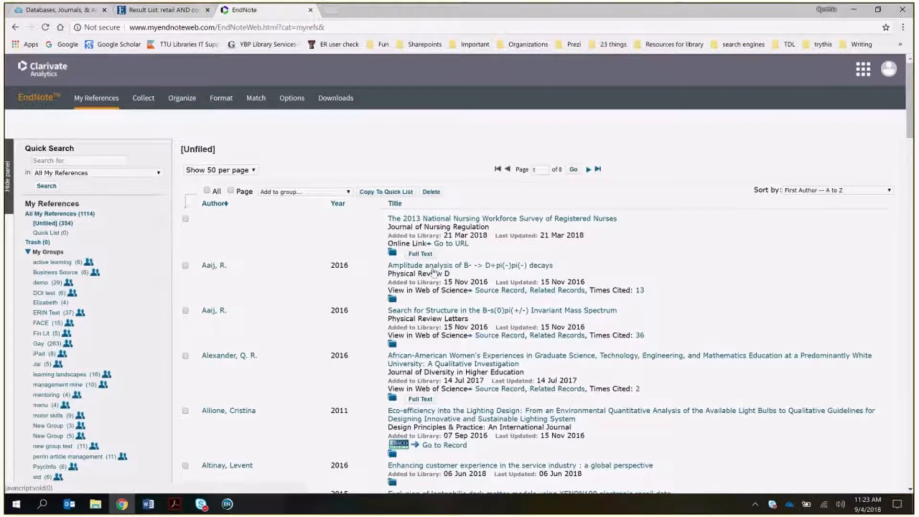
scroll(305, 317, "down", 3)
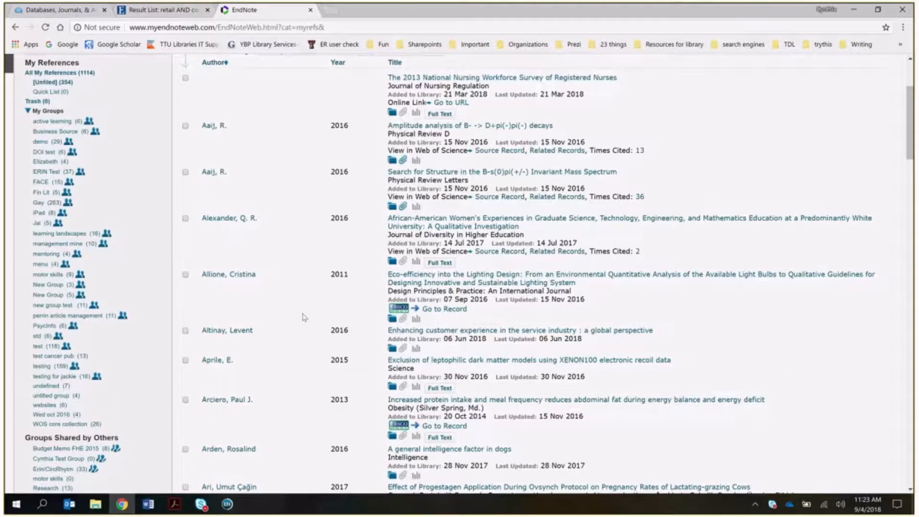
scroll(304, 317, "down", 2)
left_click(185, 288)
left_click(185, 327)
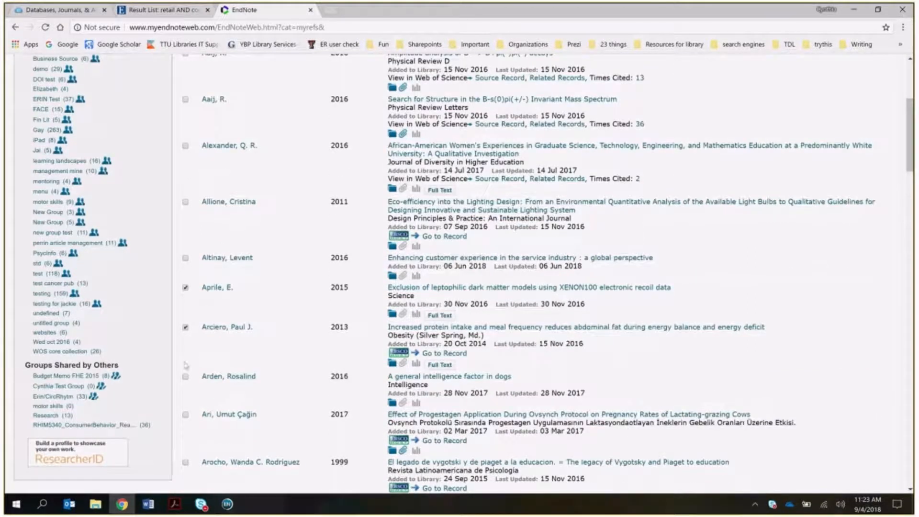
left_click(185, 376)
scroll(315, 335, "up", 5)
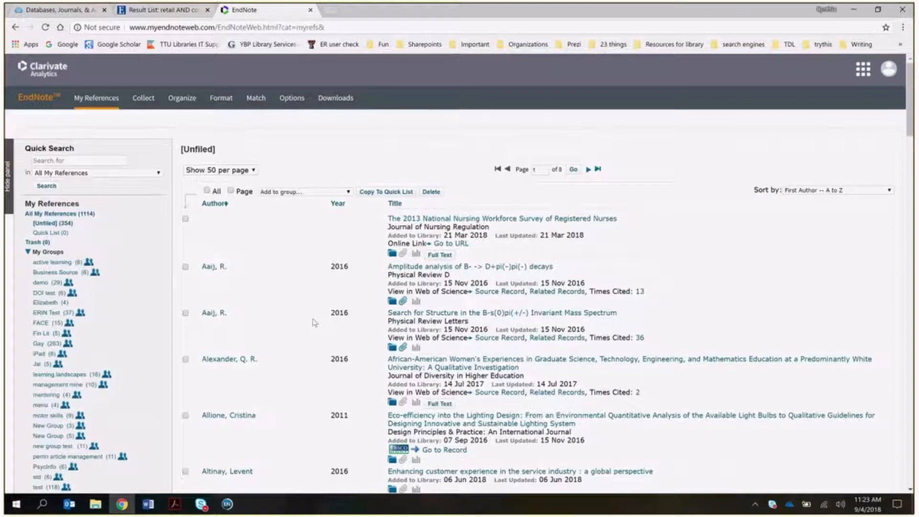
- Add the three checked references to a new group named 'ttu test'
left_click(310, 192)
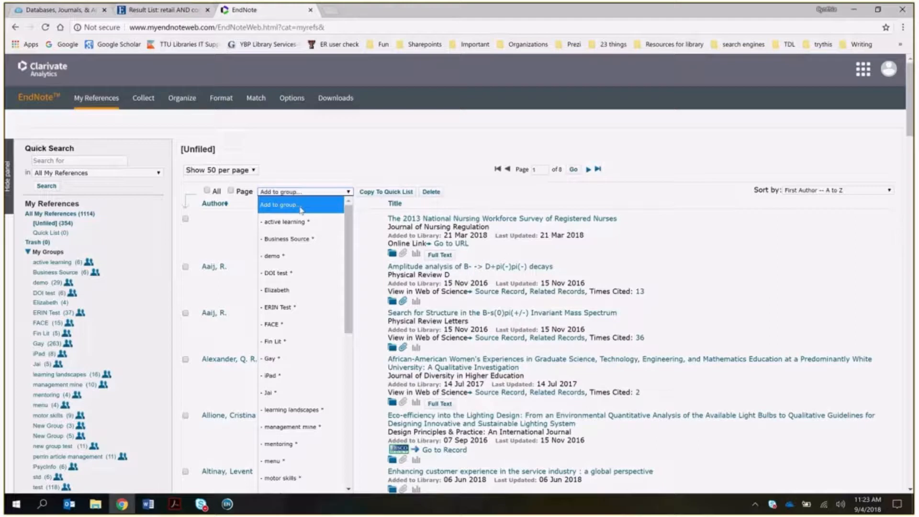
scroll(322, 485, "down", 5)
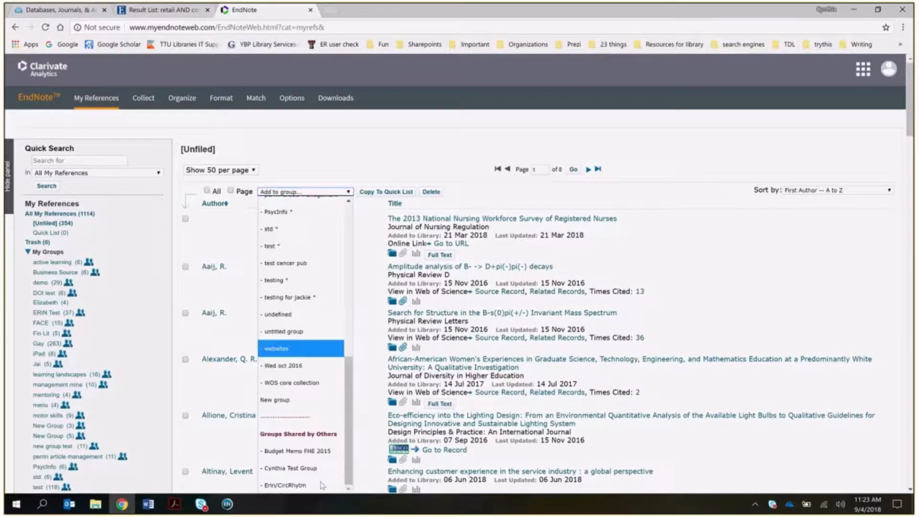
left_click(277, 400)
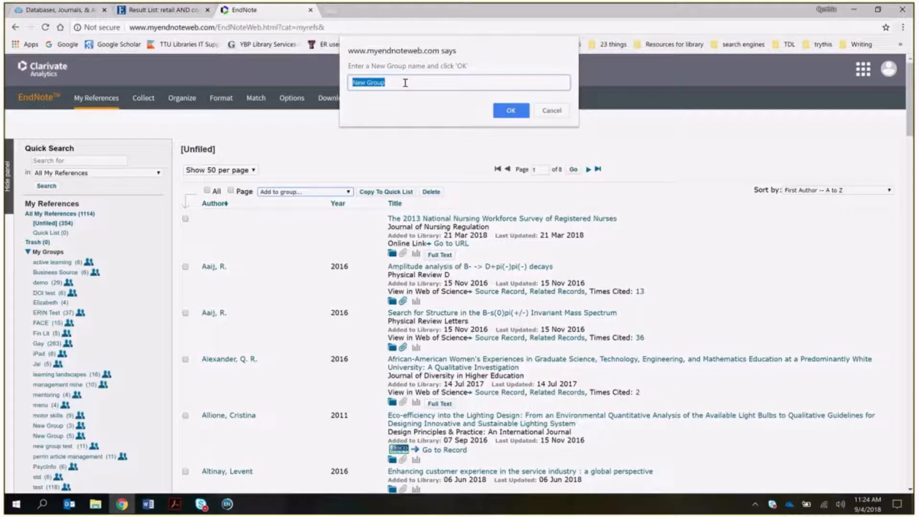
type("ttu test")
left_click(508, 111)
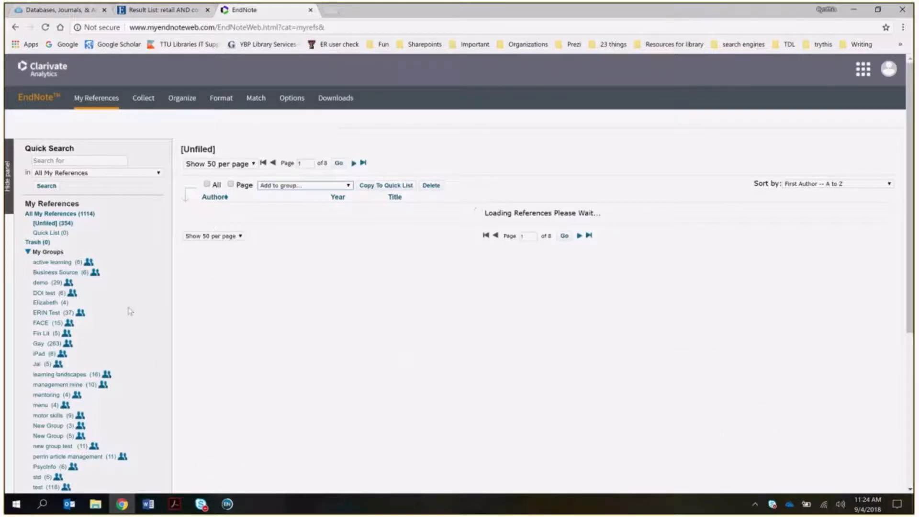
- Scroll back up the references list and return to the handout PDF in Acrobat
scroll(129, 311, "down", 5)
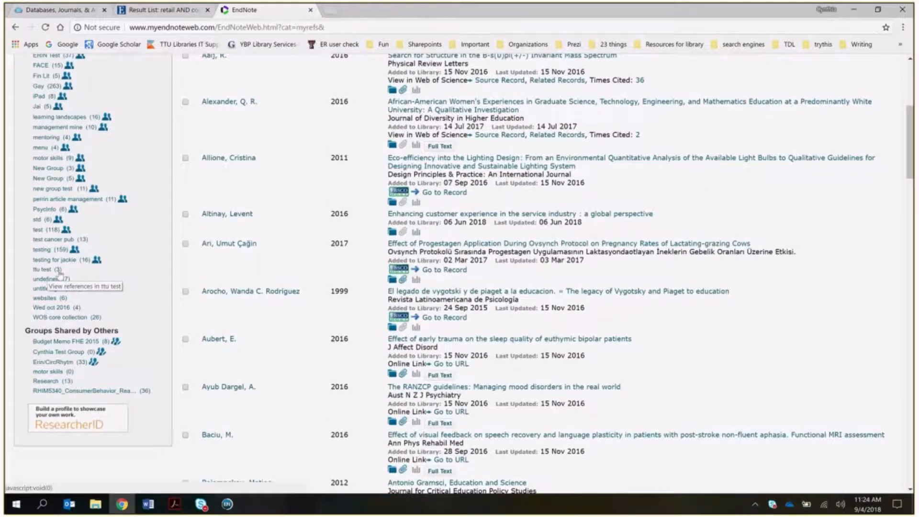
scroll(243, 294, "up", 1)
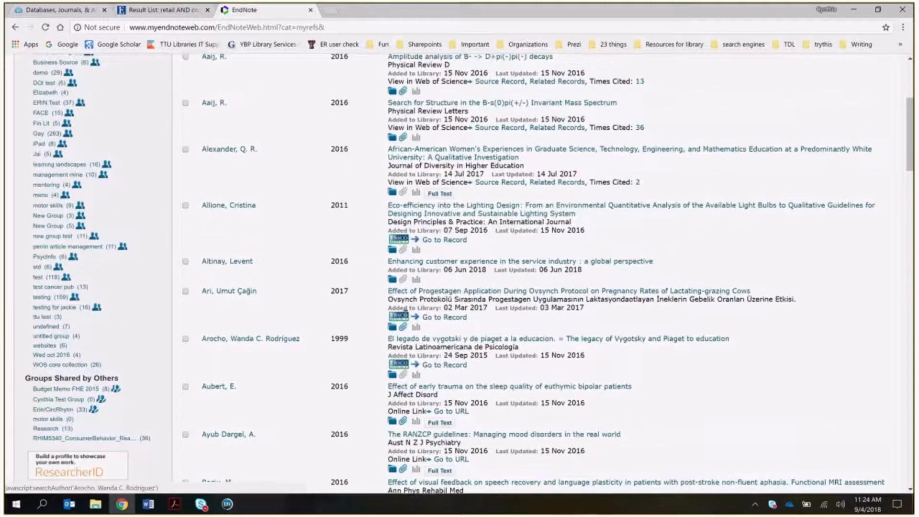
scroll(405, 308, "up", 2)
scroll(406, 317, "up", 1)
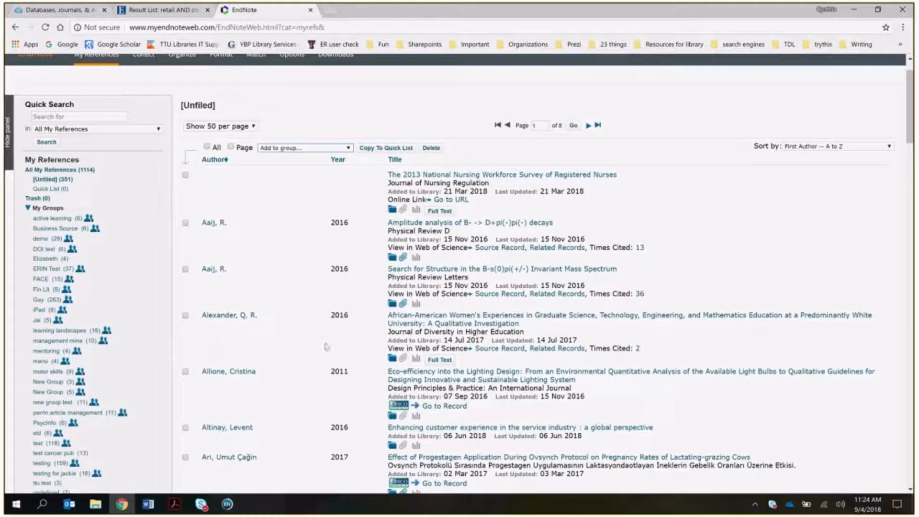
scroll(632, 322, "up", 1)
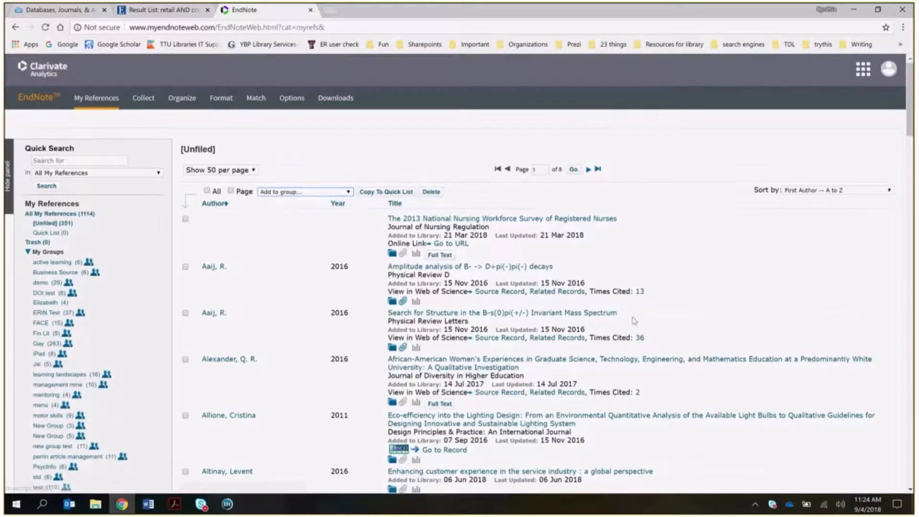
left_click(177, 507)
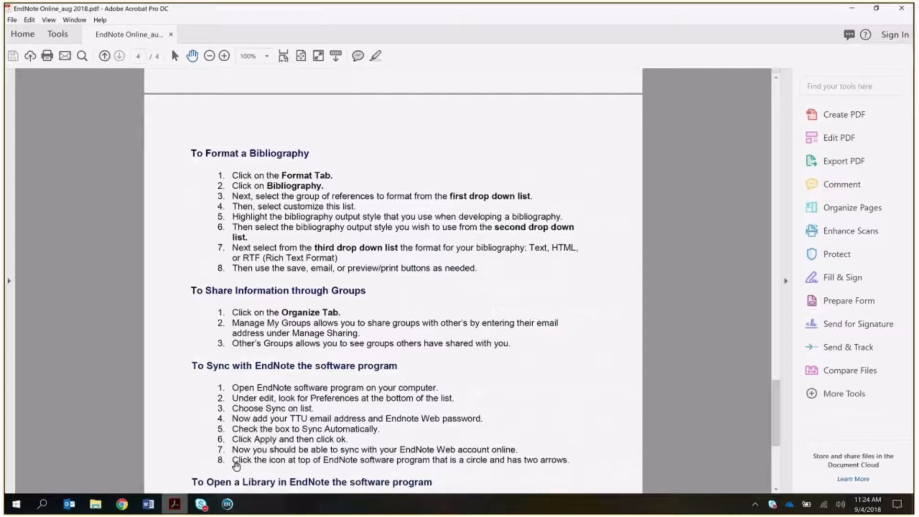
- Read down the handout to 'To Sync with EndNote the software program', then switch to EndNote X8
scroll(550, 322, "down", 2)
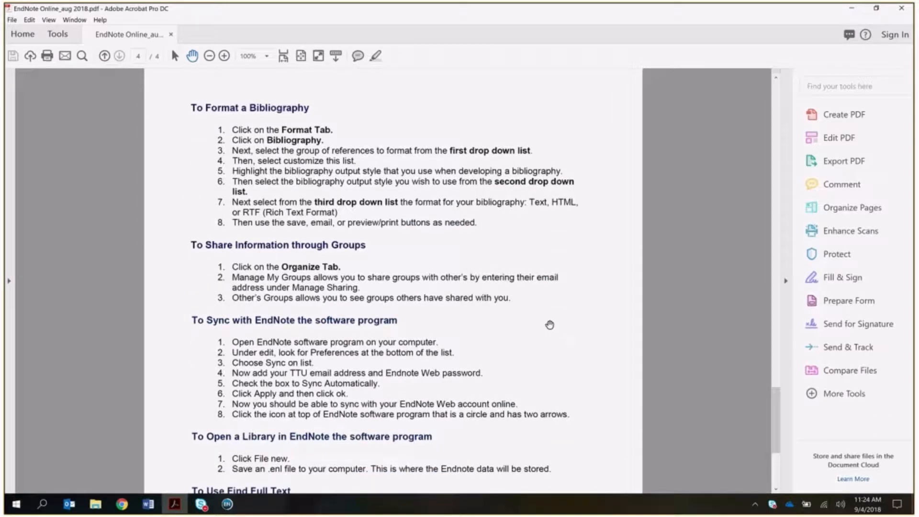
scroll(550, 324, "down", 1)
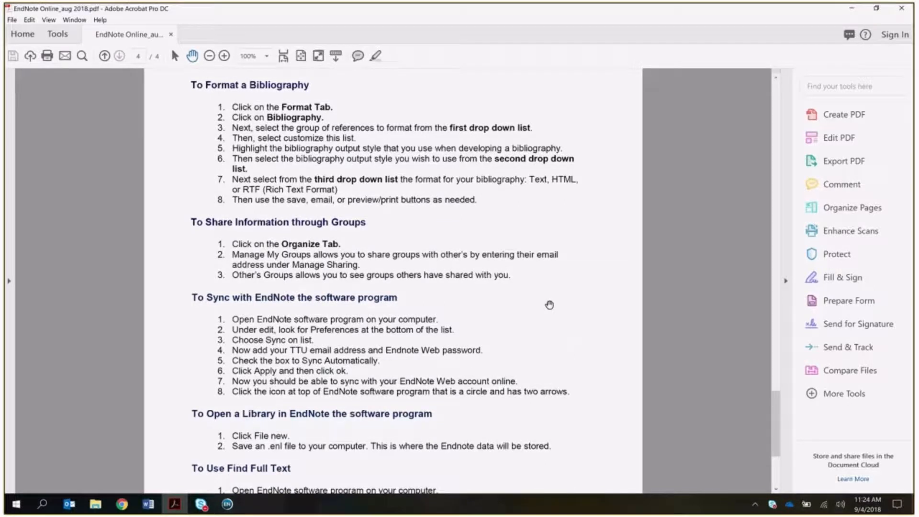
scroll(549, 305, "down", 1)
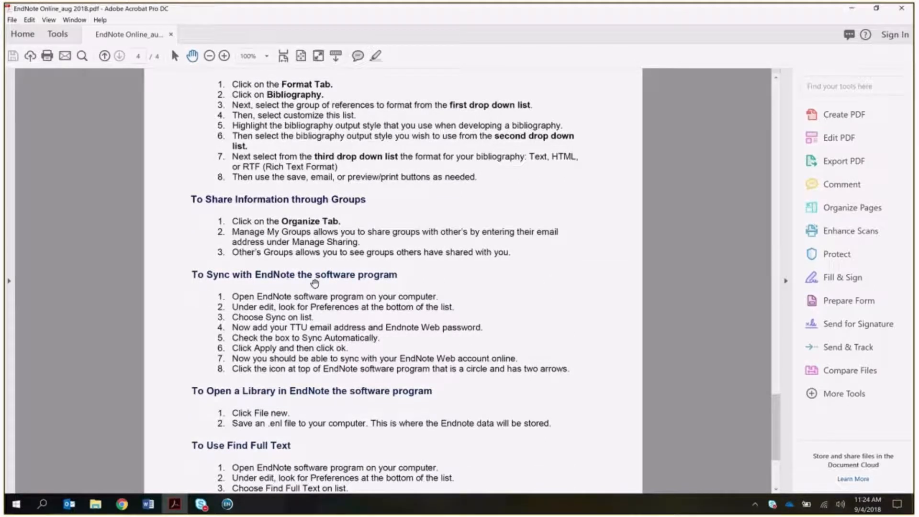
left_click(226, 504)
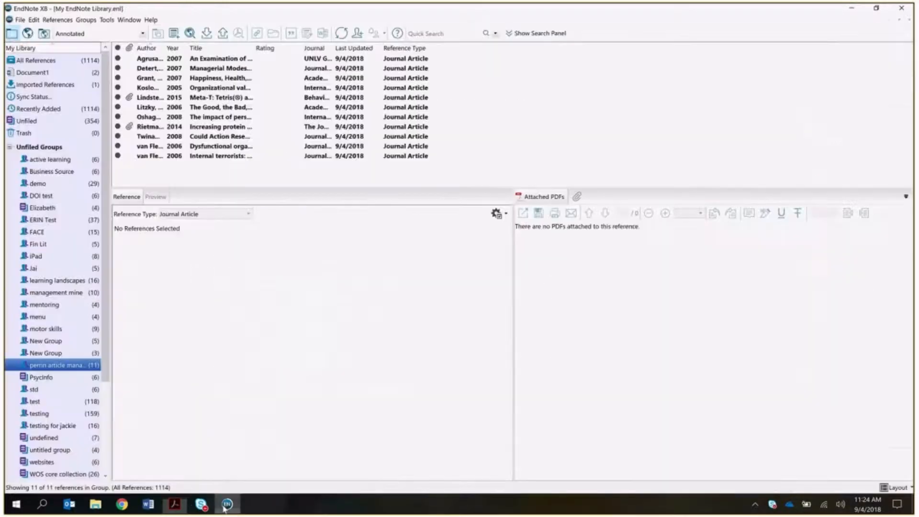
- Review EndNote X8's Sync preferences and account credentials, confirm with OK, show All References, then return to Acrobat
left_click(18, 20)
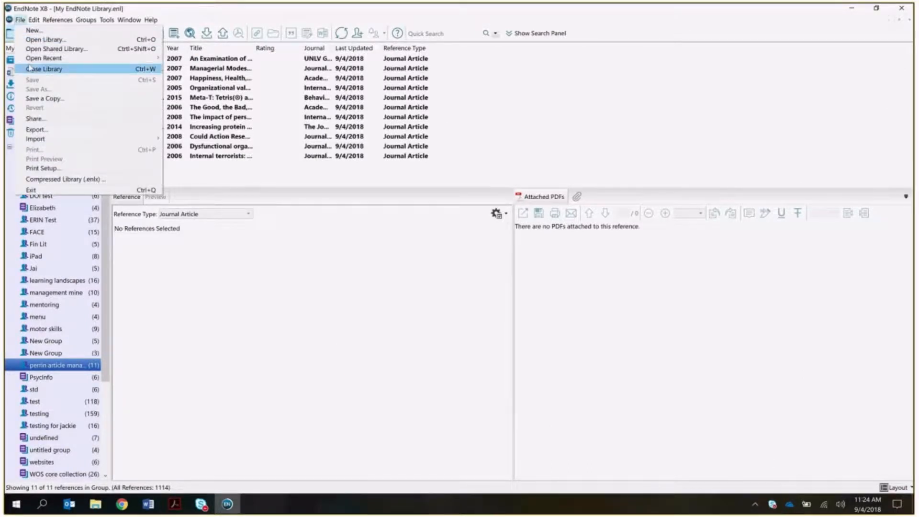
left_click(53, 177)
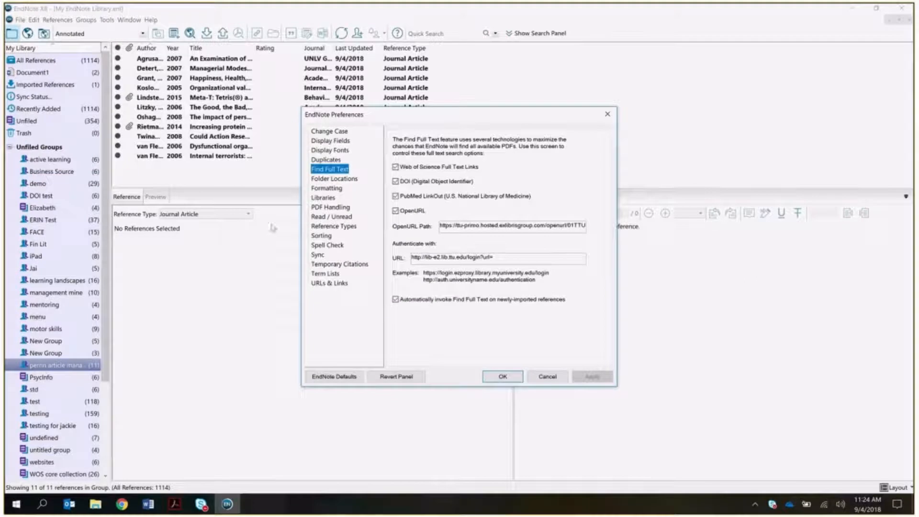
left_click(318, 255)
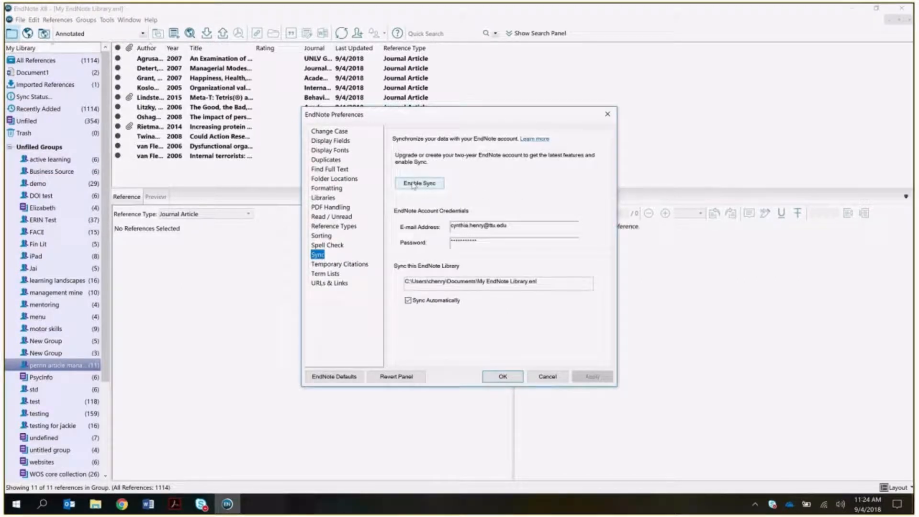
left_click(517, 228)
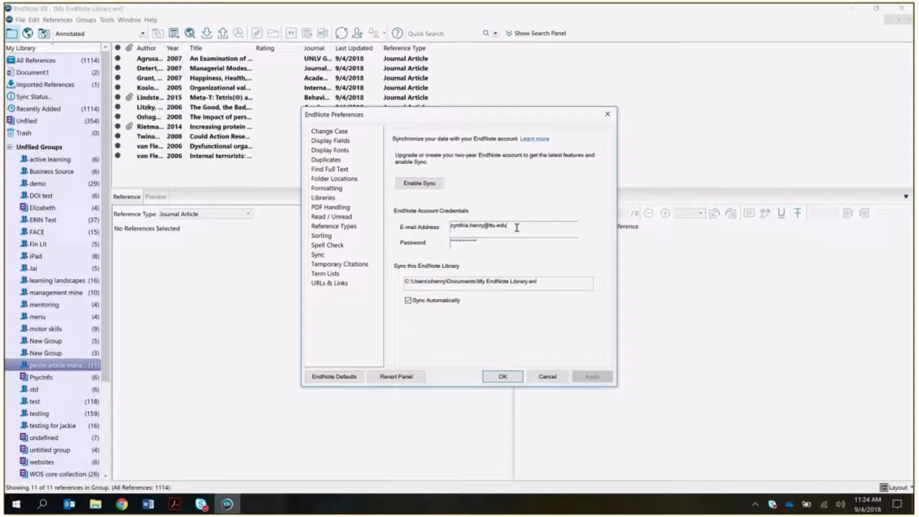
left_click(509, 243)
left_click(498, 377)
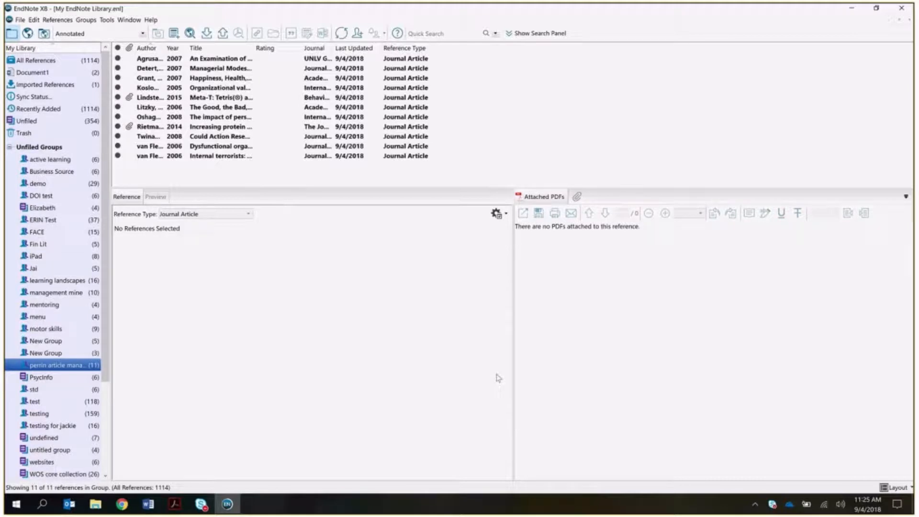
left_click(36, 60)
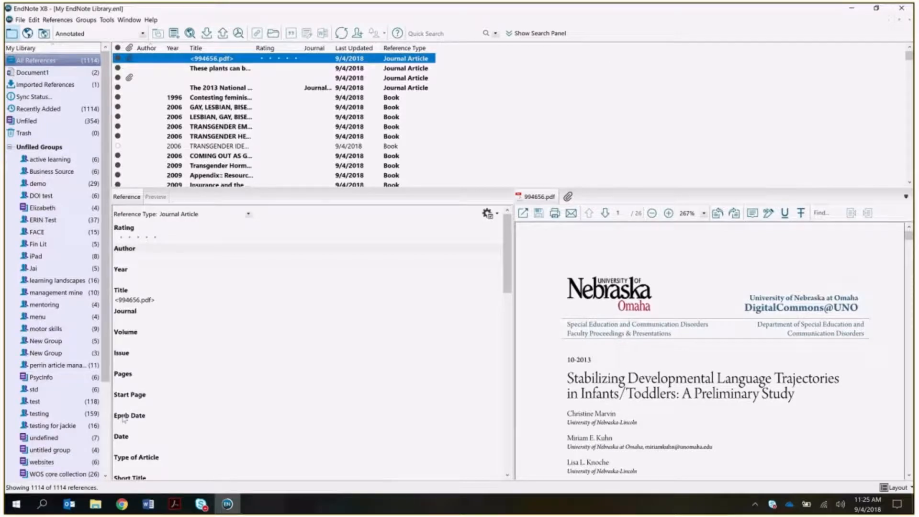
left_click(174, 509)
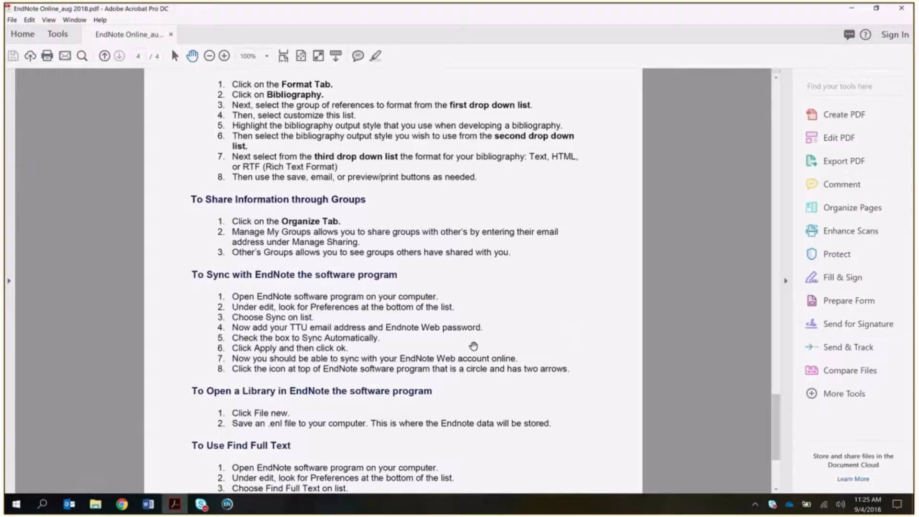
- Scroll the handout to the Find Full Text steps, then return to the EndNote X8 library
scroll(473, 345, "down", 5)
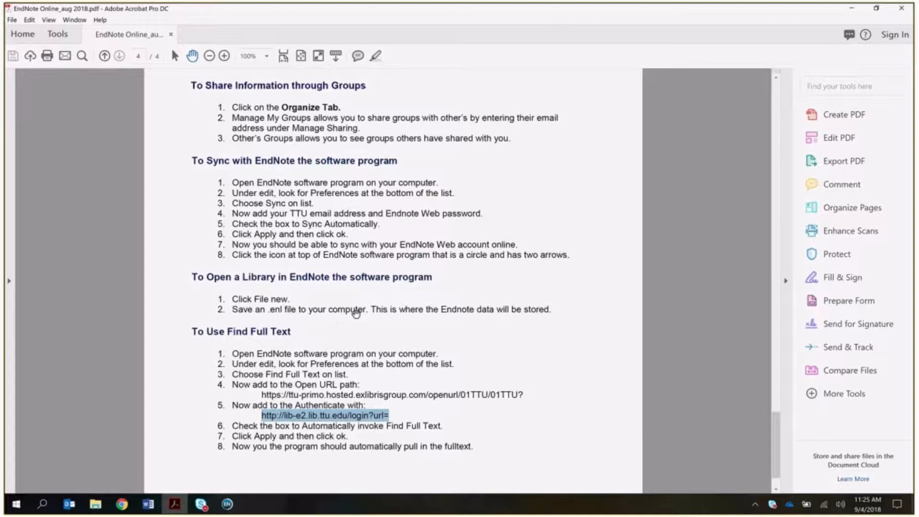
left_click(227, 503)
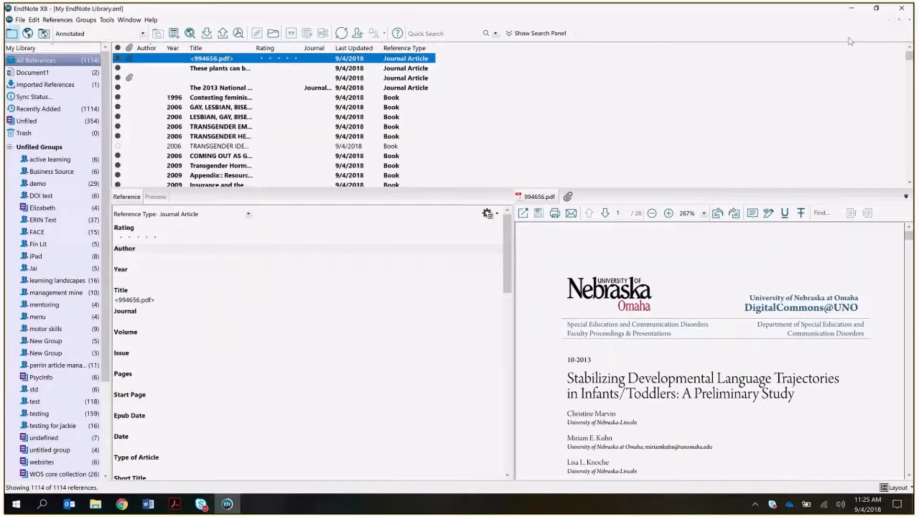
- Start a new EndNote X8 reference library and cancel its save window
left_click(20, 21)
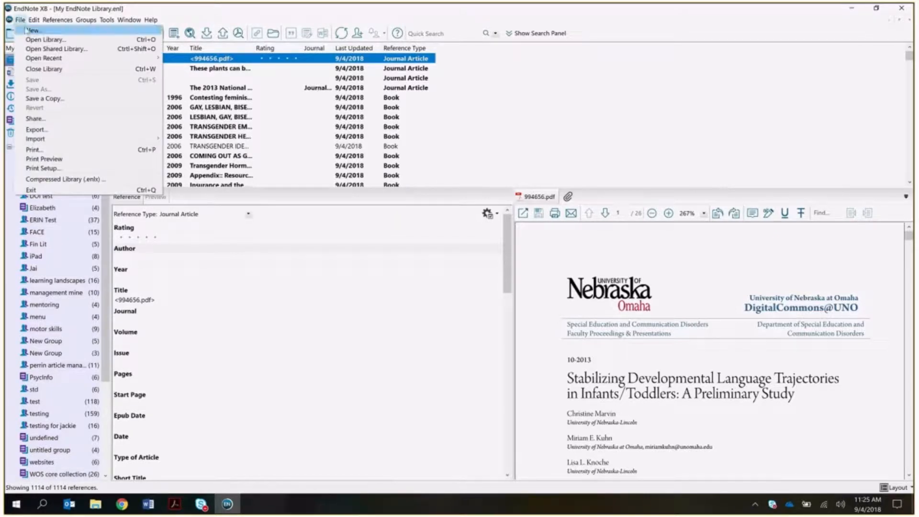
left_click(27, 30)
left_click(588, 301)
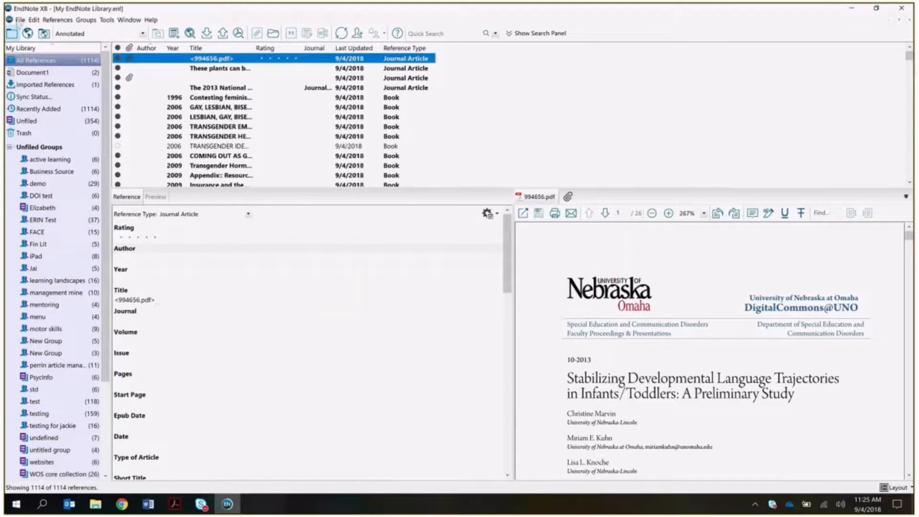
- Reopen the new library window, close it without saving, and return to the handout PDF
left_click(20, 21)
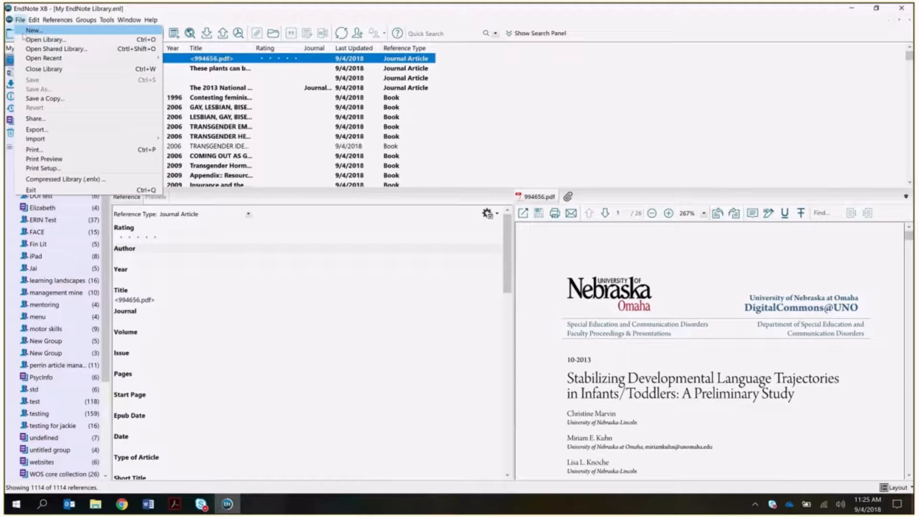
left_click(23, 32)
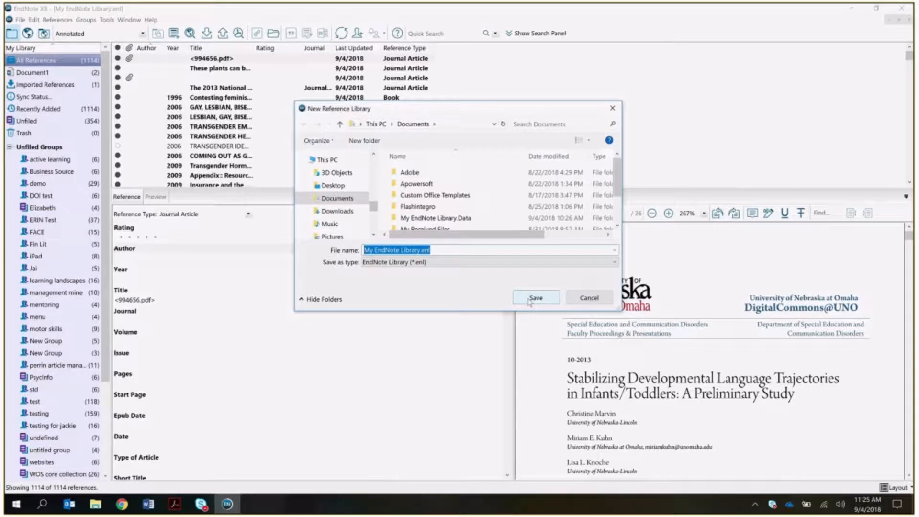
left_click(612, 108)
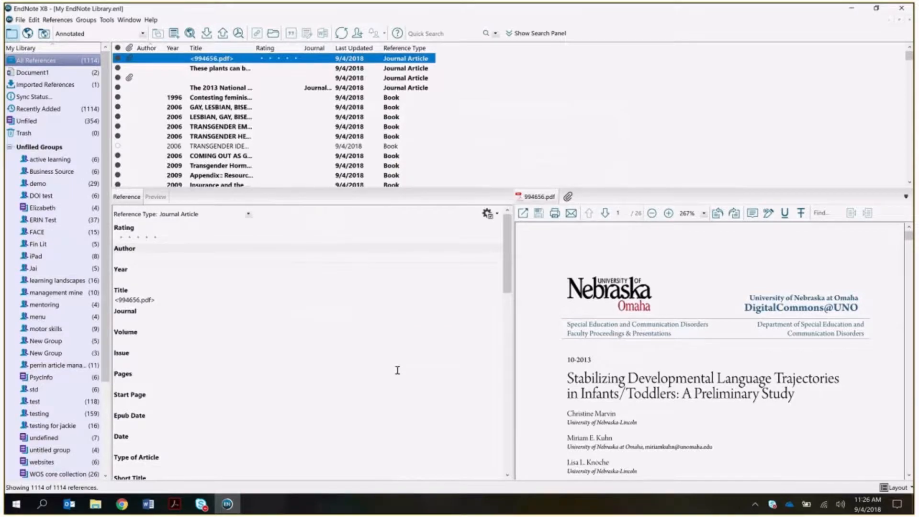
left_click(172, 508)
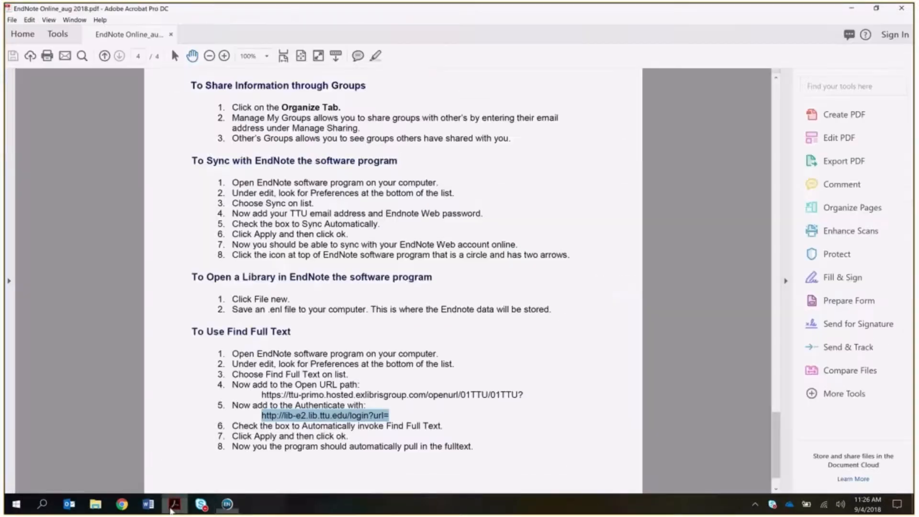
- Deselect the authentication URL in the handout and return to the EndNote X8 library
scroll(387, 315, "down", 2)
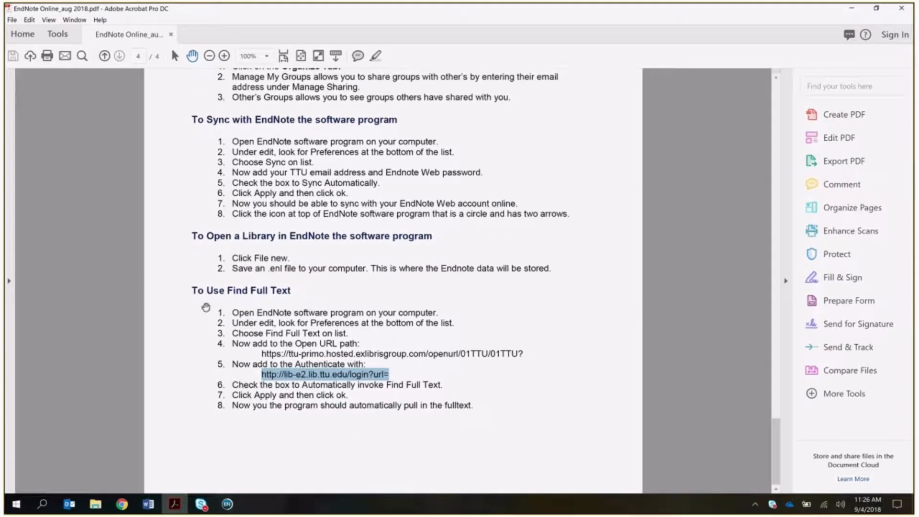
left_click(447, 389)
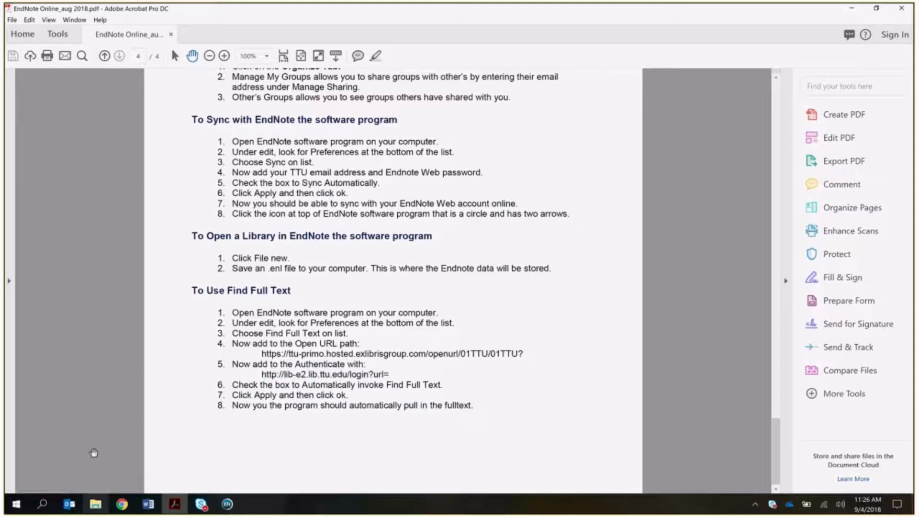
left_click(234, 506)
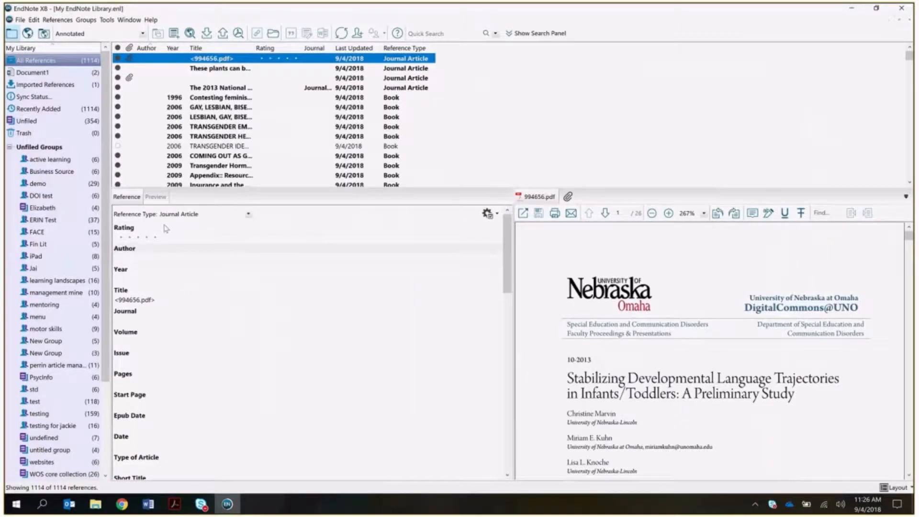
- Show the Find Full Text page in EndNote Preferences, then switch to the Word document
left_click(20, 21)
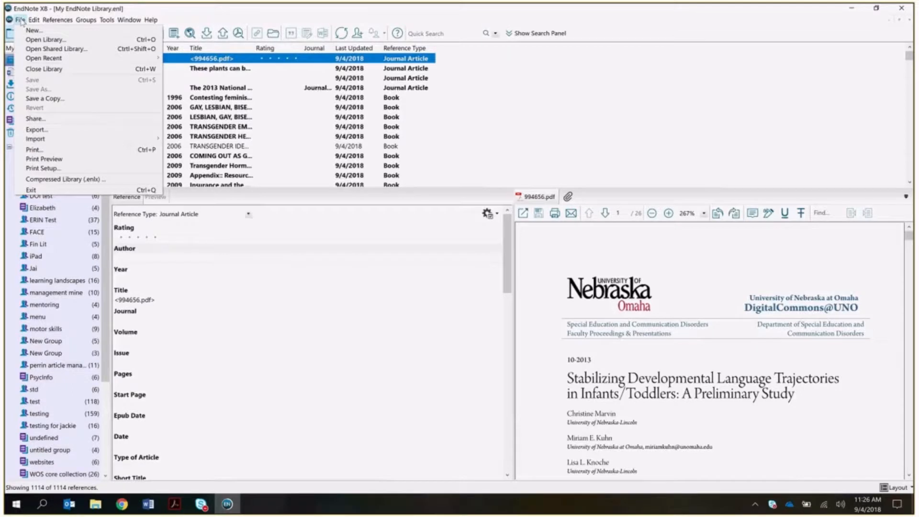
mouse_move(34, 20)
left_click(51, 176)
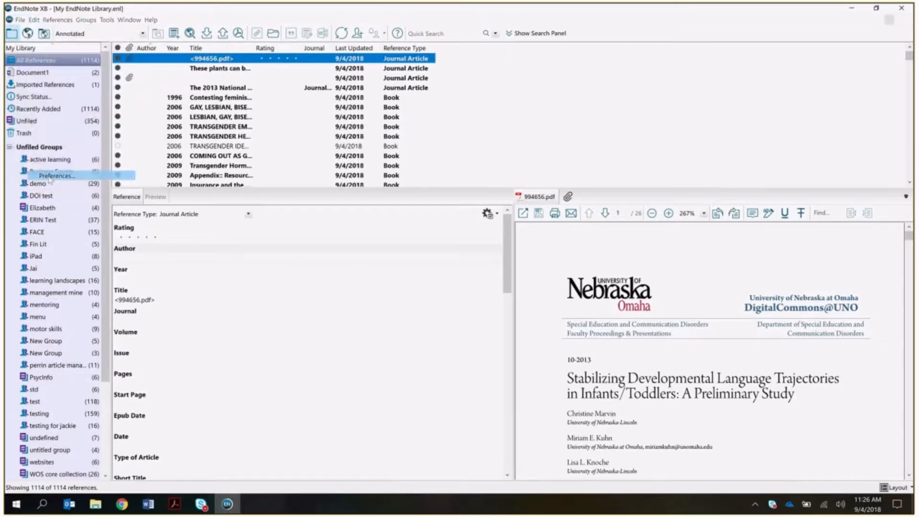
left_click(330, 170)
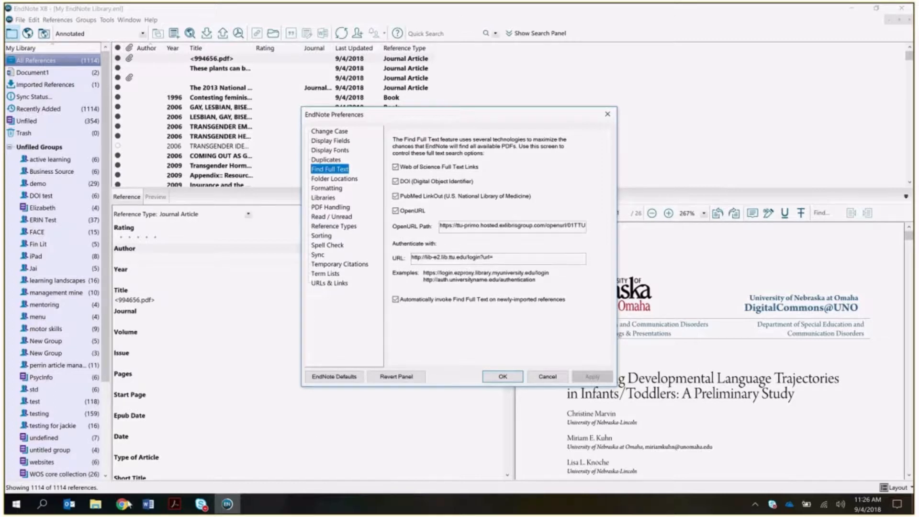
left_click(148, 504)
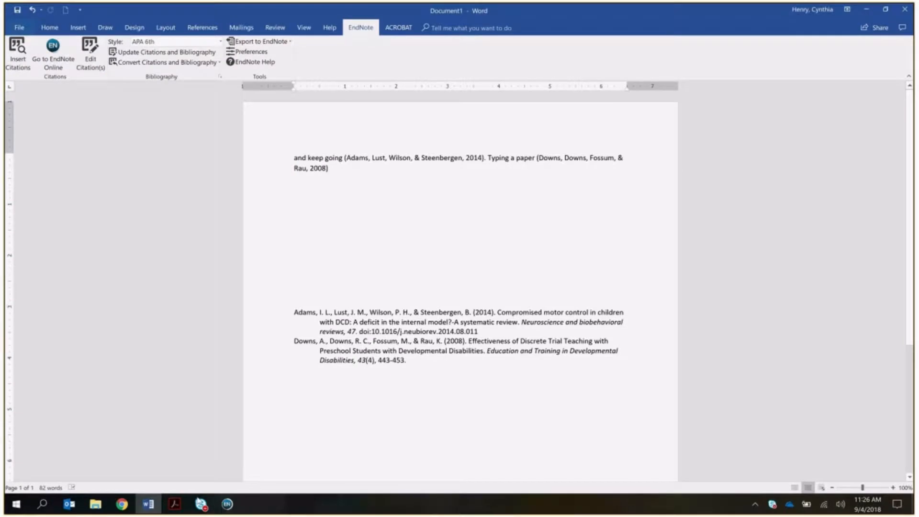
- Go from Word through the Acrobat handout back to EndNote's Find Full Text preferences
left_click(175, 503)
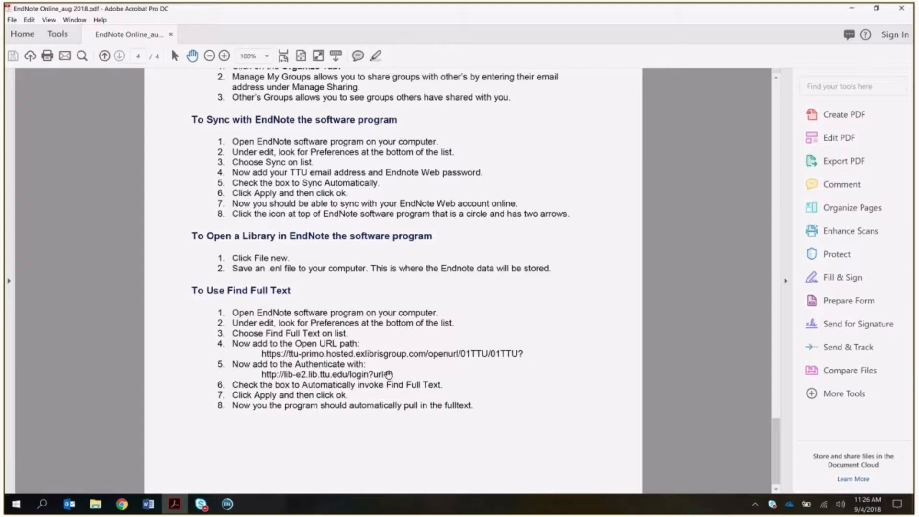
left_click(227, 504)
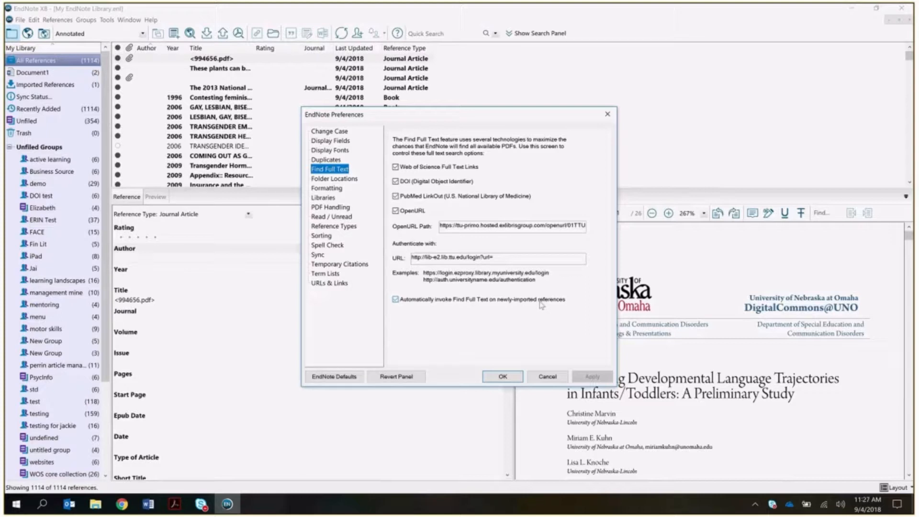
- Save the Find Full Text preferences and view the Hindawi, Make or break and 2016 article PDFs
left_click(502, 377)
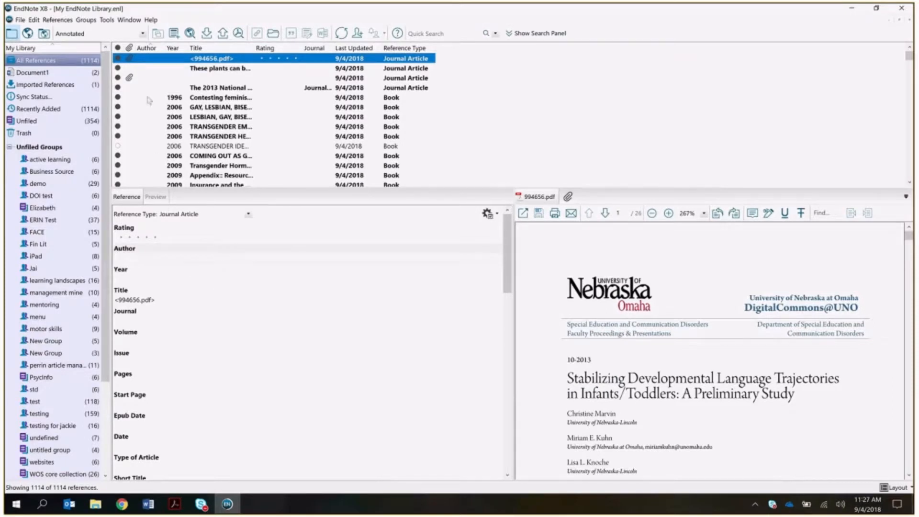
left_click(130, 80)
scroll(279, 131, "down", 5)
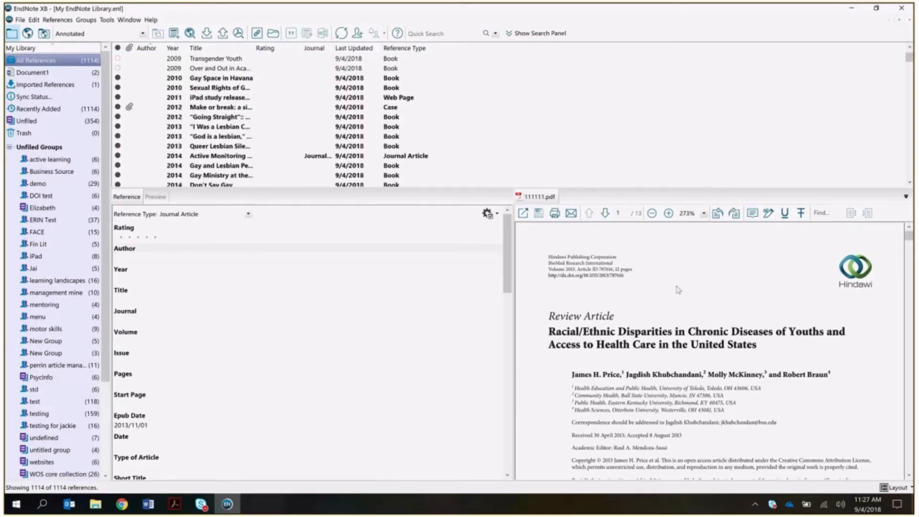
left_click(133, 109)
scroll(167, 180, "down", 2)
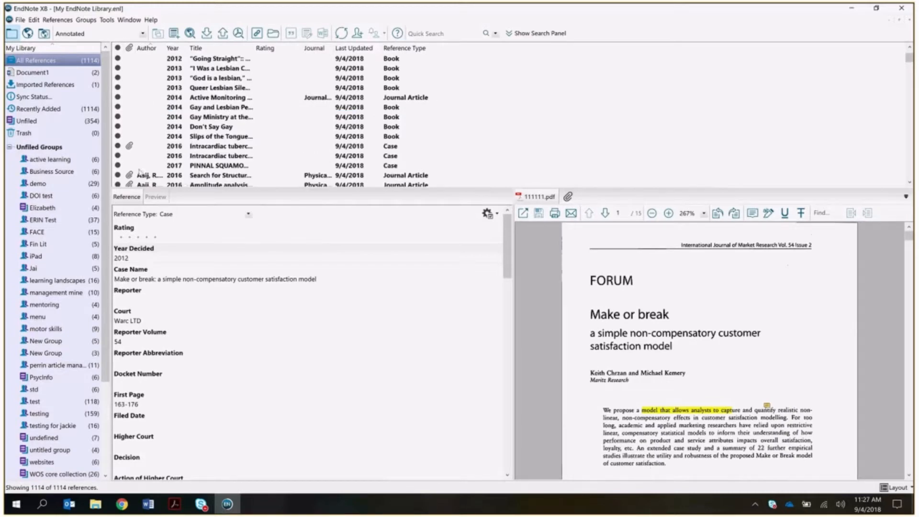
left_click(139, 174)
- Open the attach-file dialog for the PINNAL SQUAMOUS CELL CARCINOMA IN A CAT reference, cancel it, and return to the handout
left_click(138, 166)
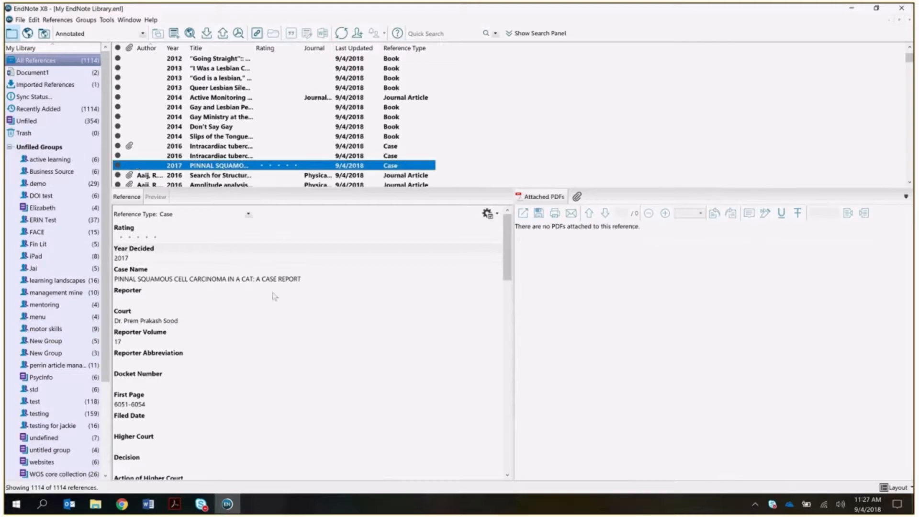
left_click(578, 197)
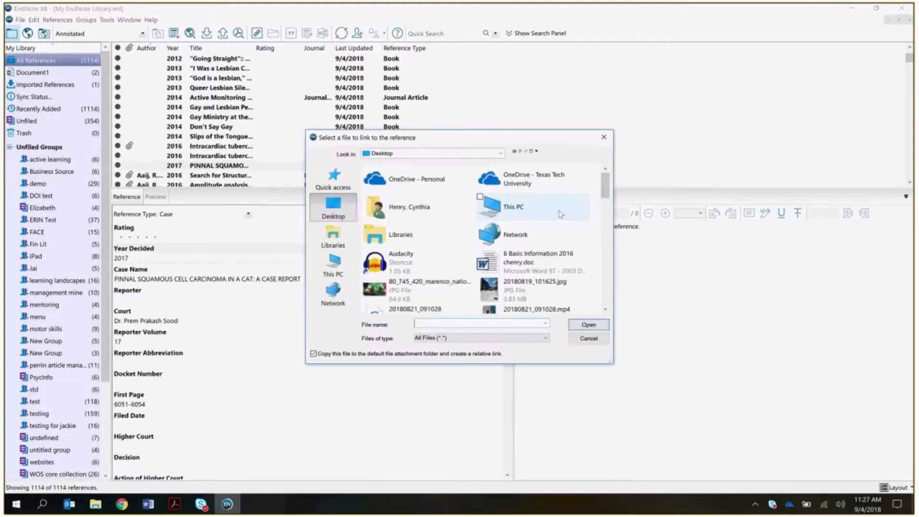
left_click(588, 341)
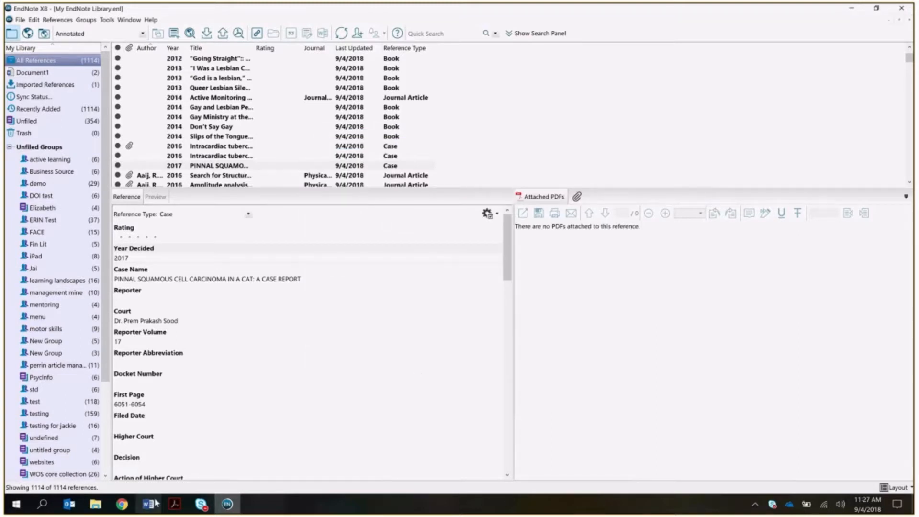
left_click(174, 503)
- Scroll the handout back to page 1 and its 'How to use EndNote' title
scroll(516, 382, "up", 10)
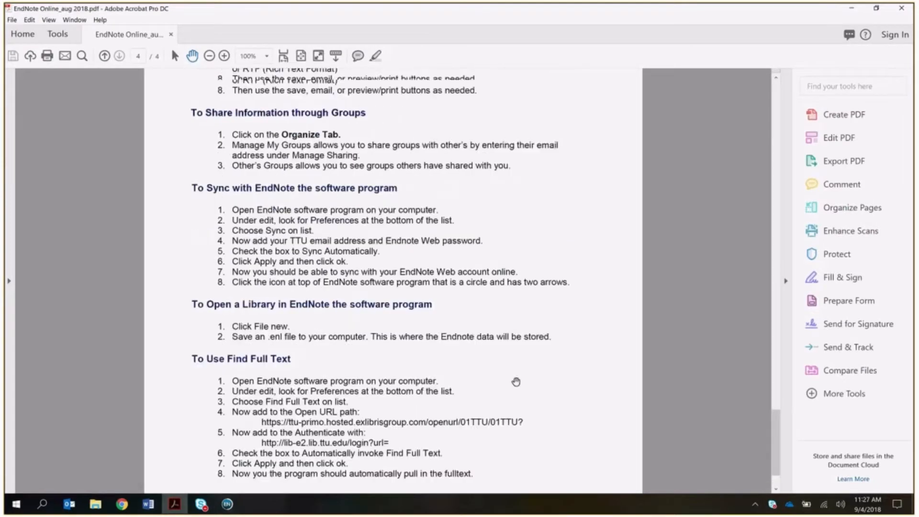
scroll(517, 382, "up", 15)
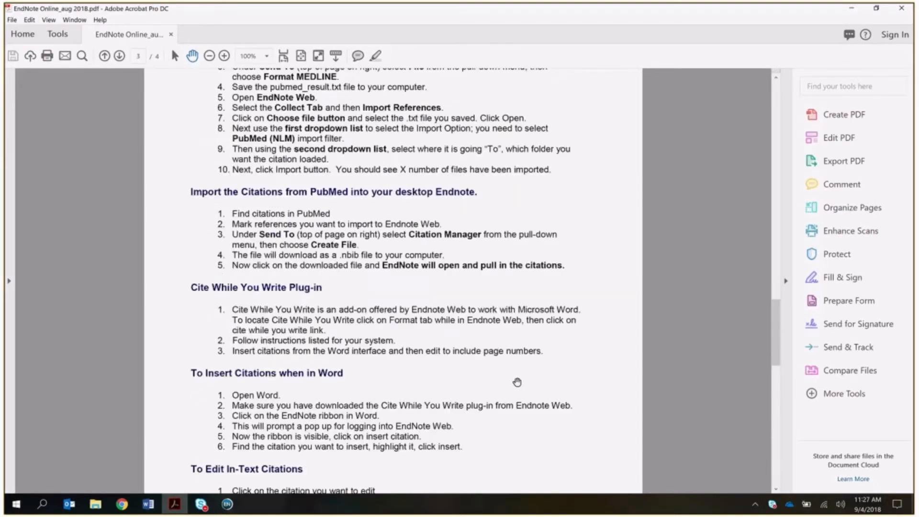
scroll(517, 381, "up", 5)
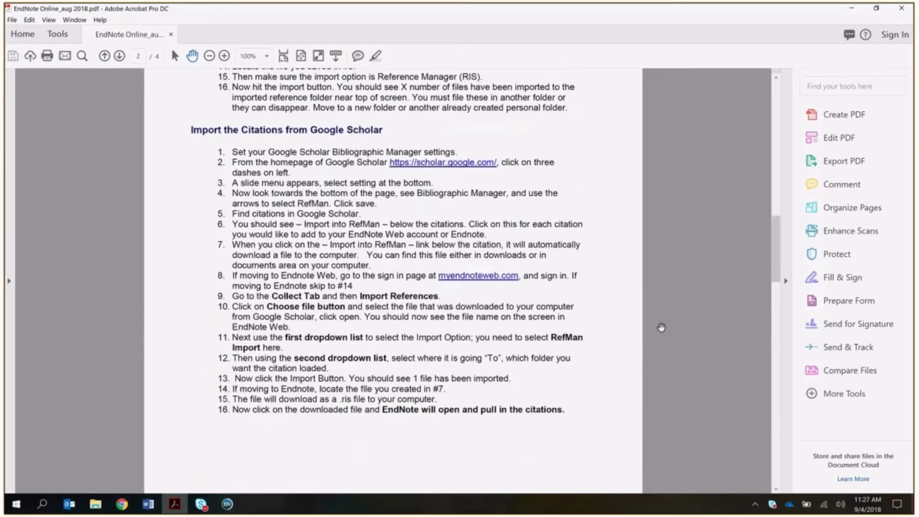
left_click_drag(776, 234, 777, 101)
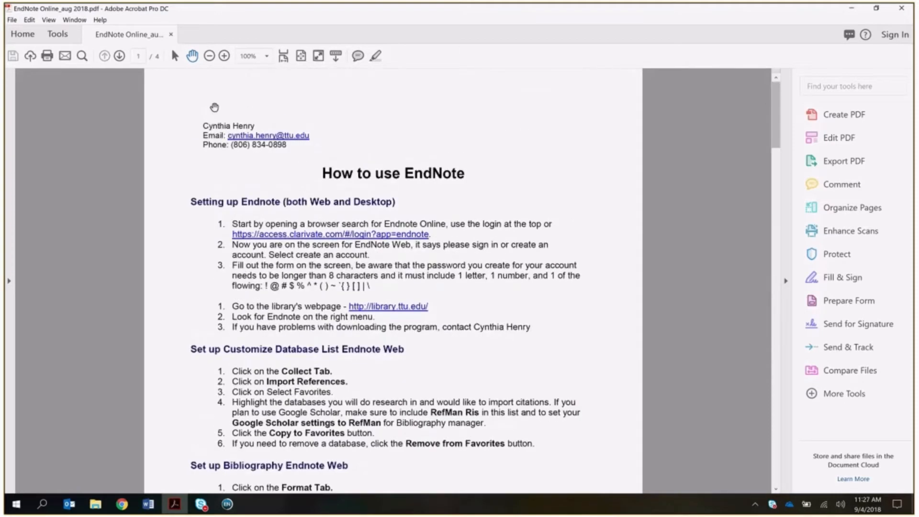